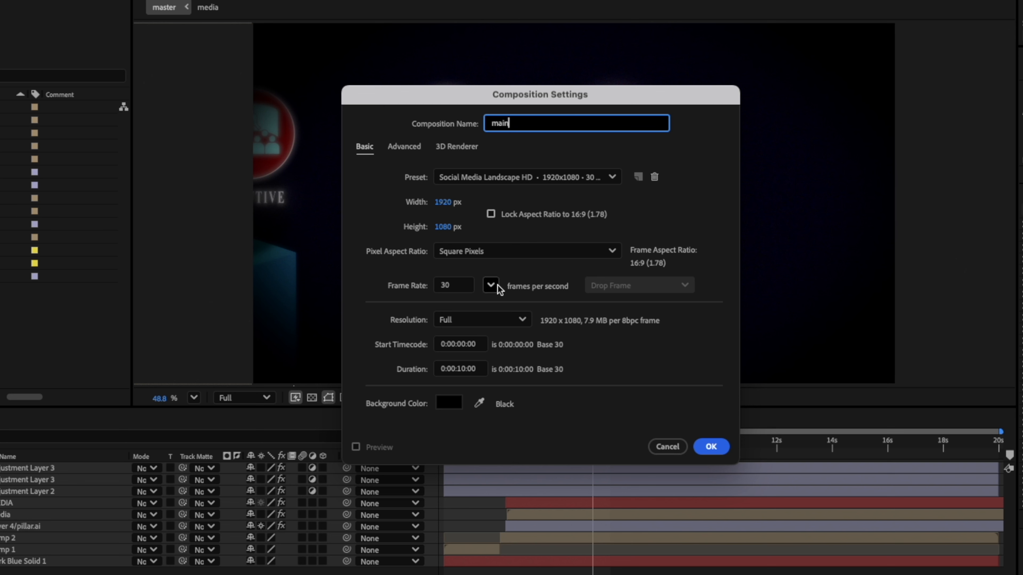
Set the duration of the new "main" composition to 0:00:06:00 and create it.
click(463, 370)
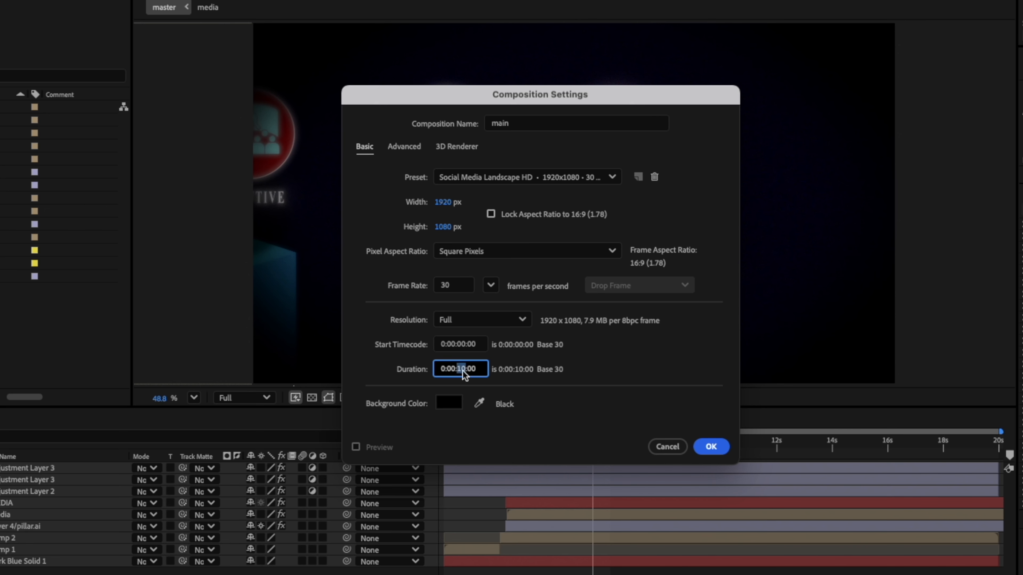
text(6)
click(711, 446)
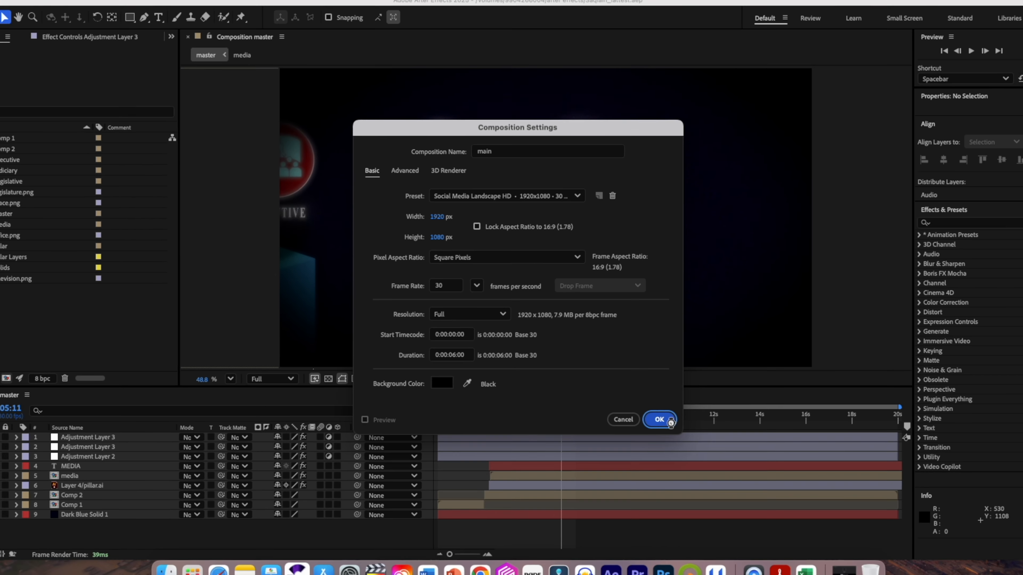
Add a full-frame solid background layer in dark blue 05041B to the main composition.
right_click(102, 404)
mouse_move(118, 413)
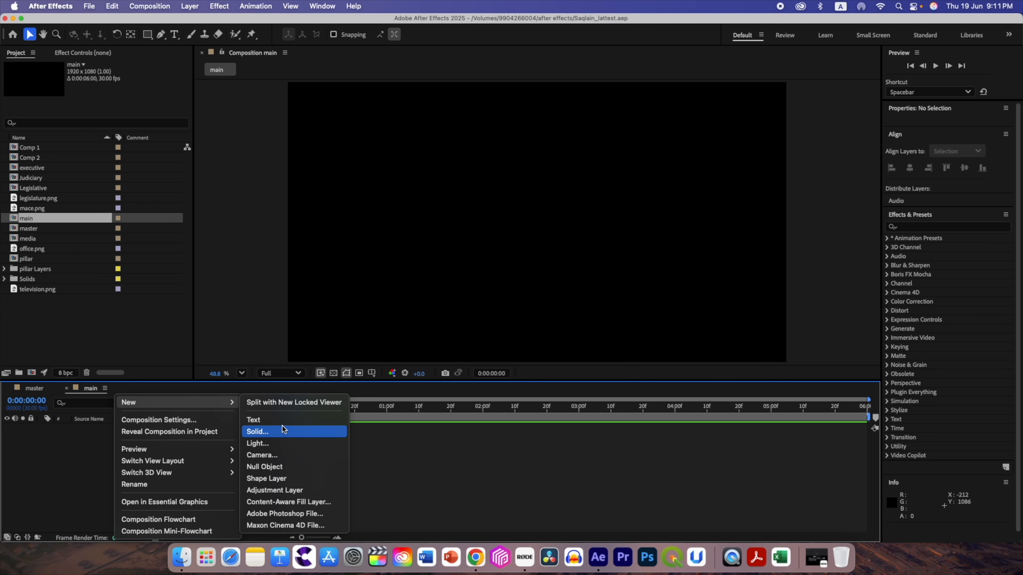
click(258, 431)
click(504, 364)
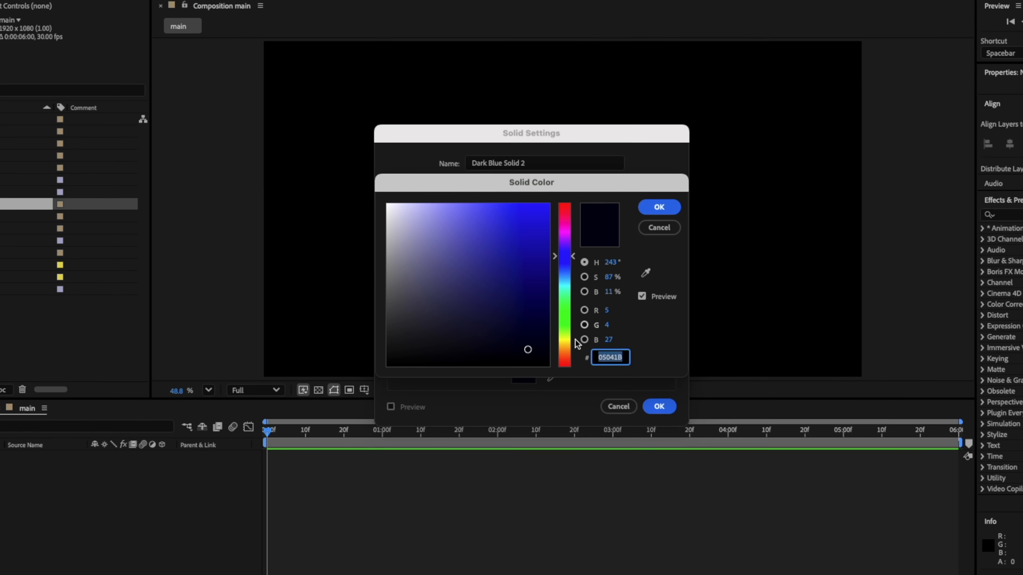
click(537, 359)
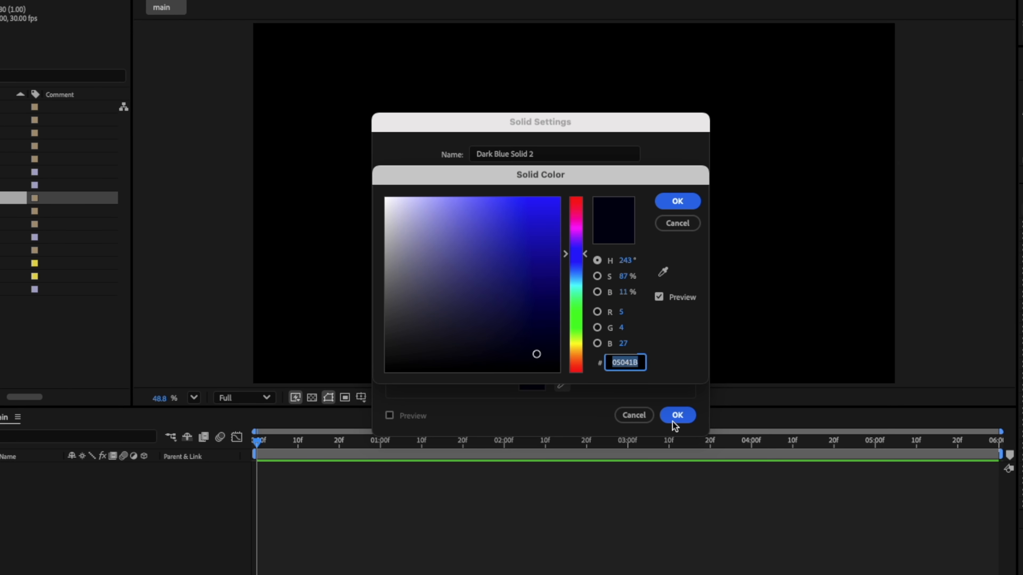
click(670, 200)
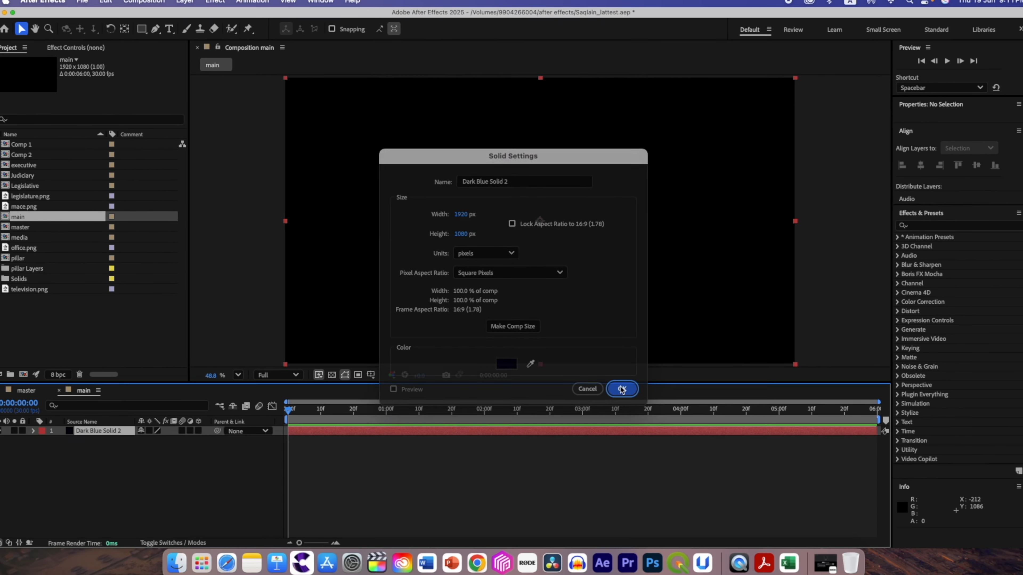
click(677, 415)
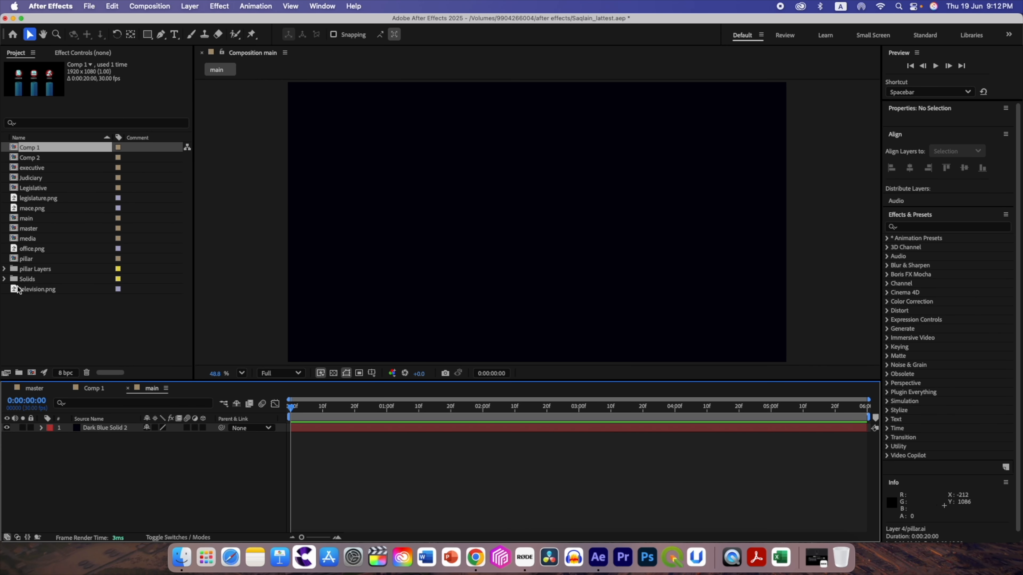
Place Layer 4/pillar.ai from the pillar Layers folder above the solid in the main composition and scale it to 306%.
click(4, 269)
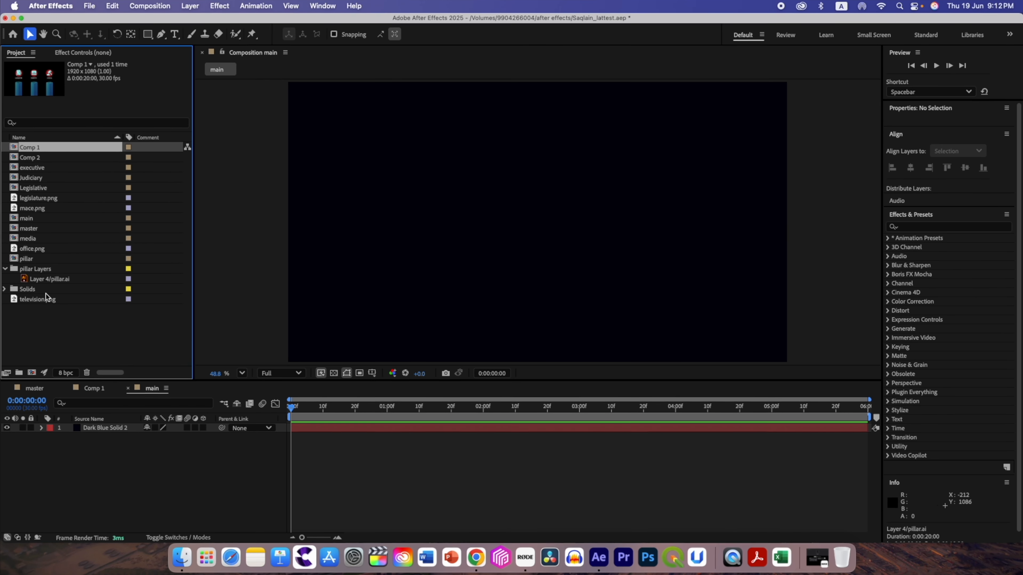
click(44, 279)
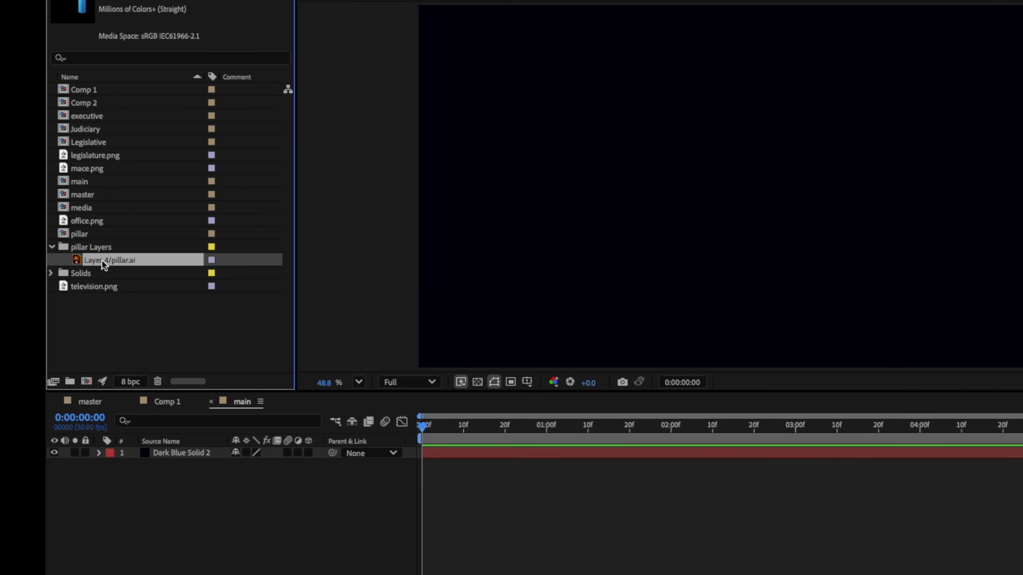
drag(90, 259, 134, 461)
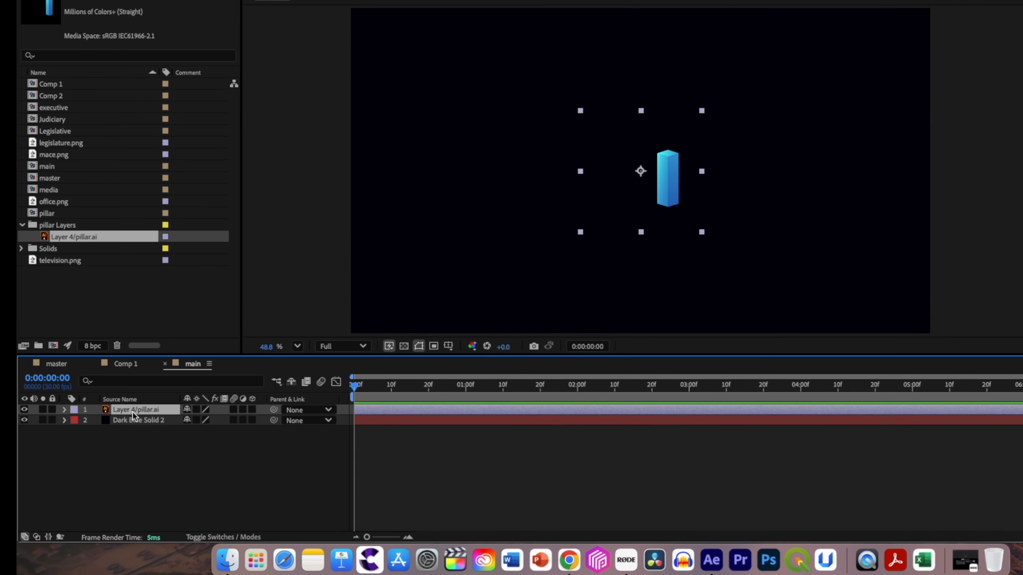
key(s)
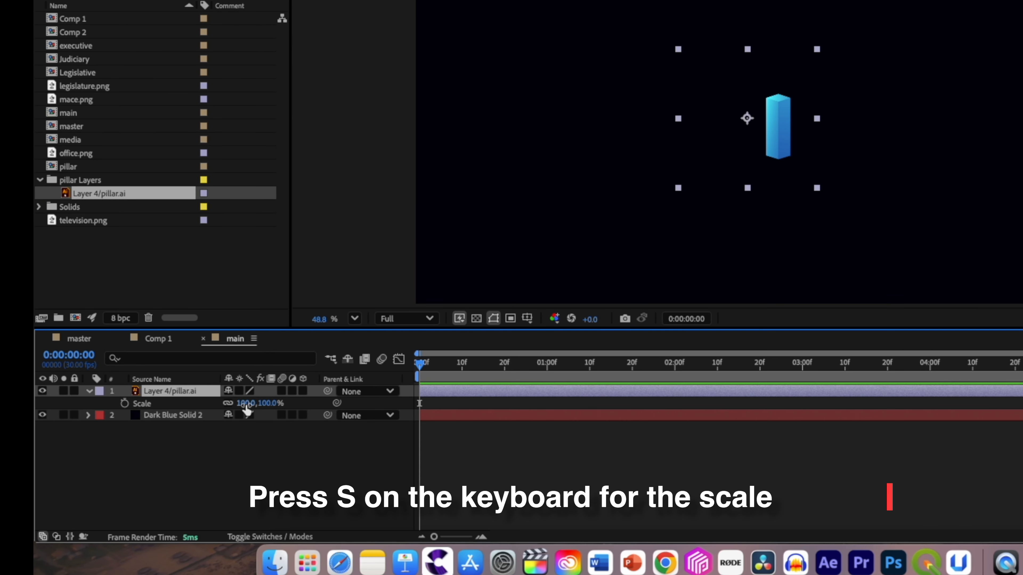
drag(246, 405, 282, 403)
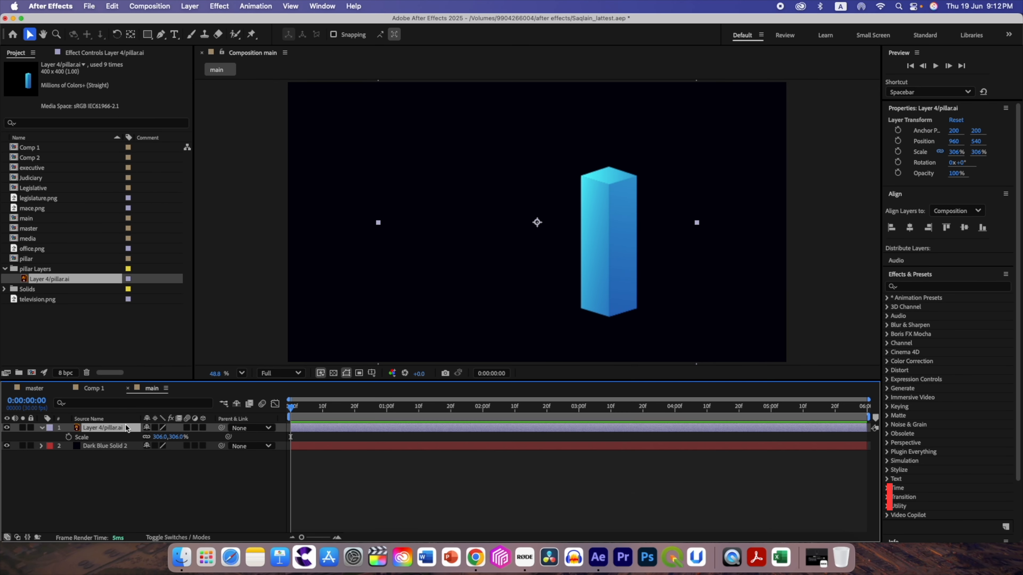
Show the proportional grid and move the pillar lower, centring it on the grid's middle vertical line at about 687, 757.
drag(126, 428, 327, 390)
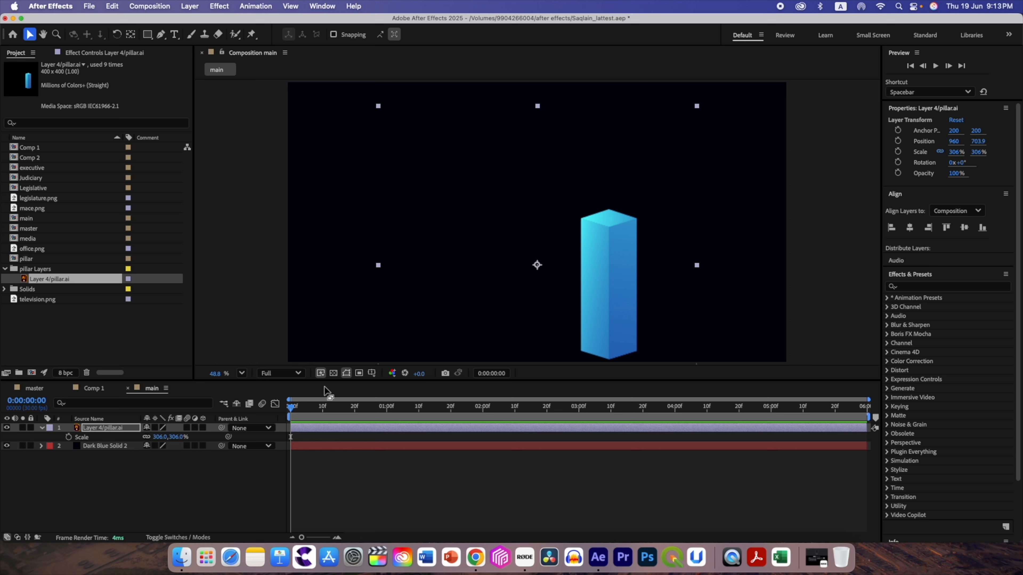
click(372, 374)
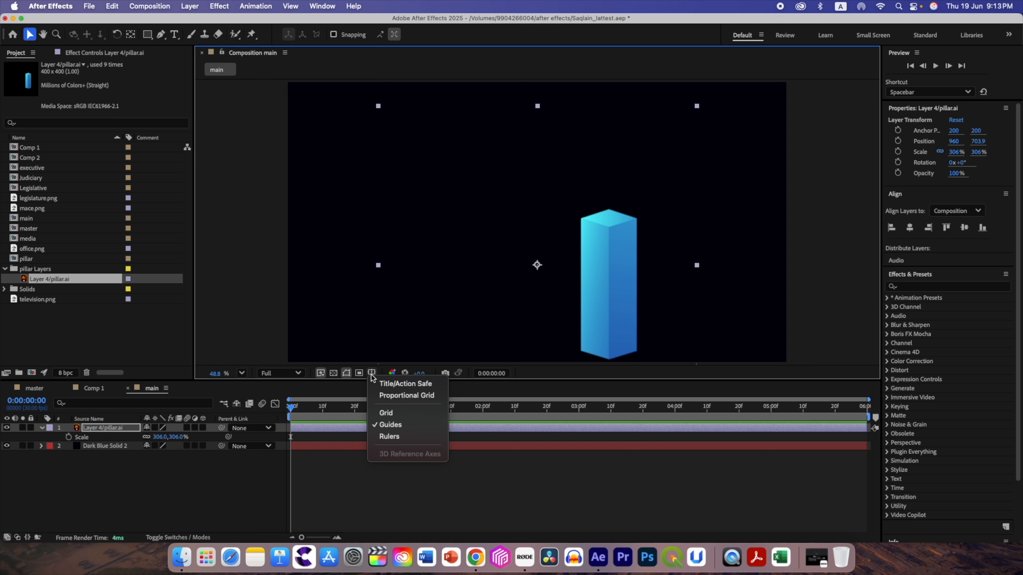
click(407, 396)
drag(526, 262, 468, 281)
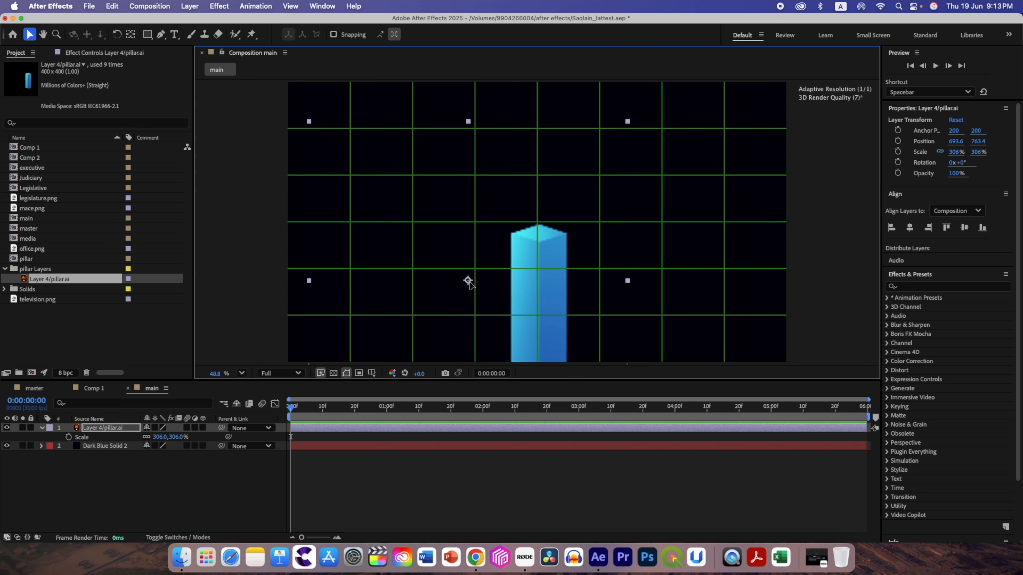
Duplicate the pillar layer twice and place one copy on each side, two grid columns from the middle pillar.
click(92, 431)
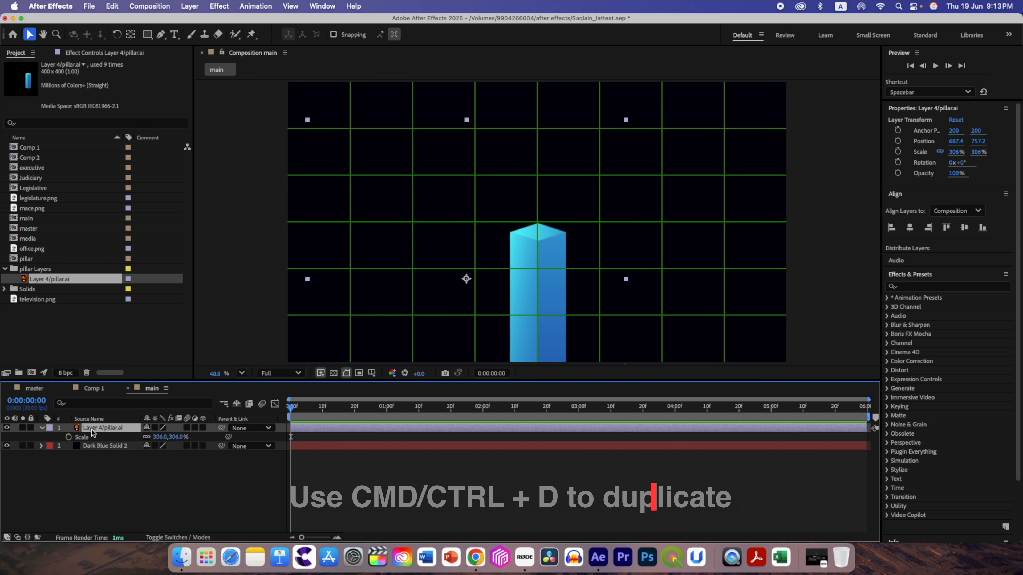
key(super+d)
key(super+d)
drag(467, 280, 340, 280)
click(598, 272)
drag(467, 279, 590, 278)
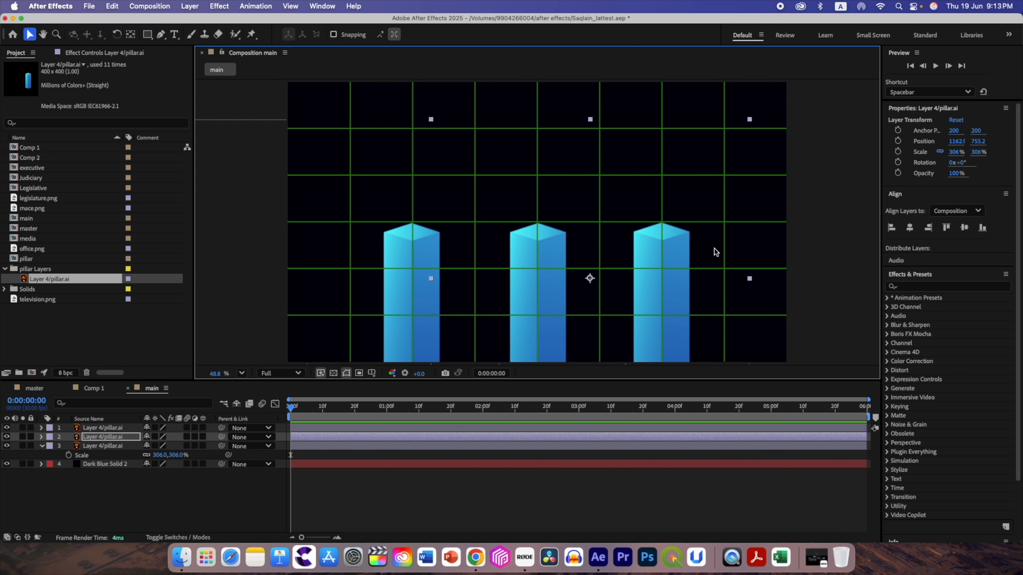
Apply the Tint effect to the middle pillar layer.
click(96, 446)
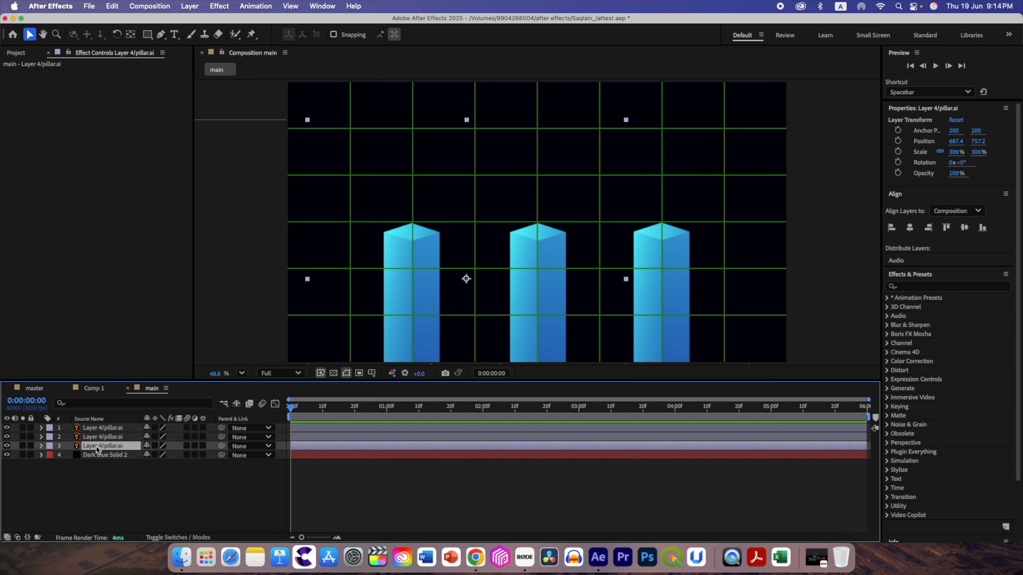
key(ctrl+space)
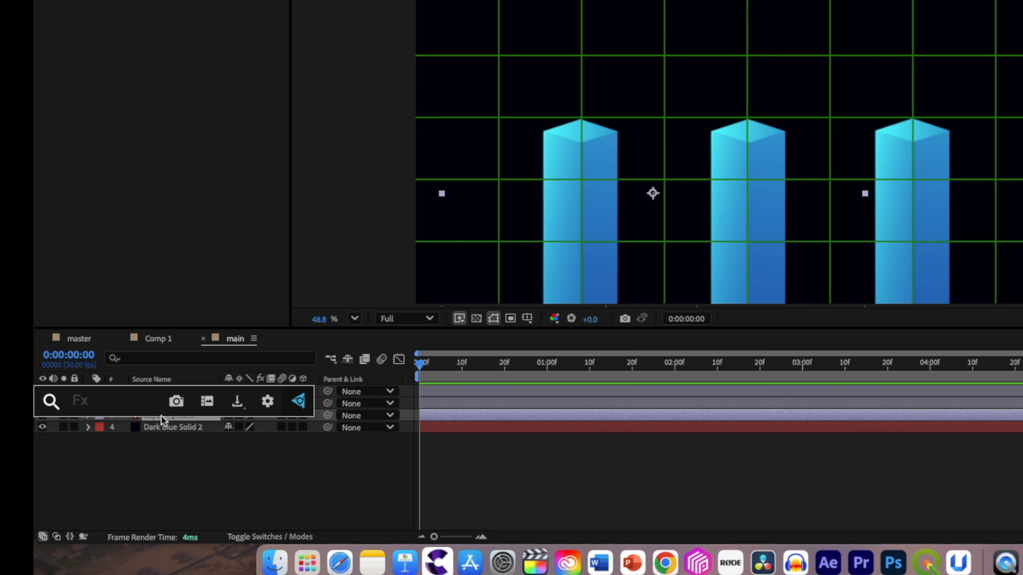
text(tint)
click(128, 405)
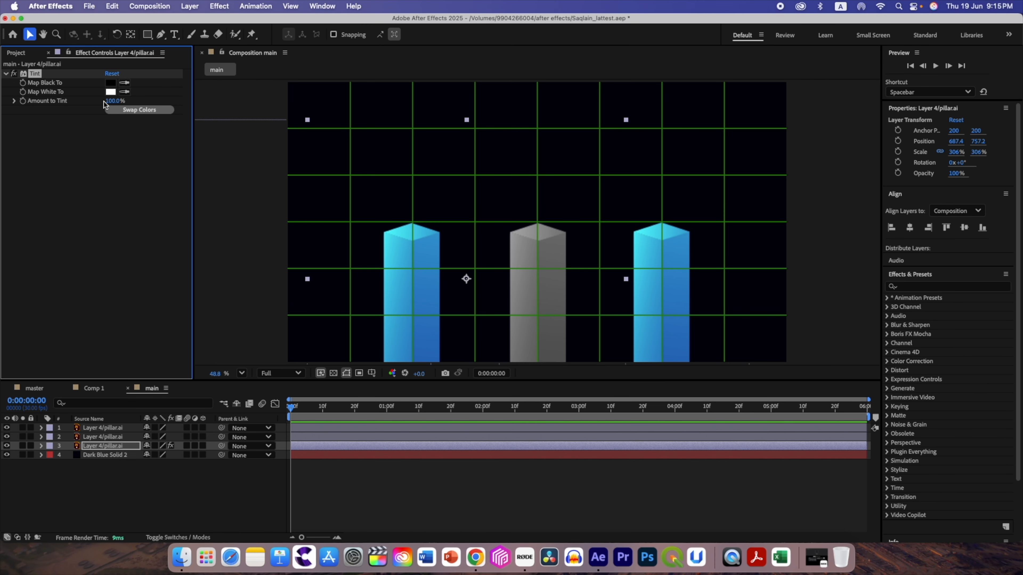
Set the Tint to map black to a very dark blue and white to 321D8A, with the amount at 64%.
click(110, 83)
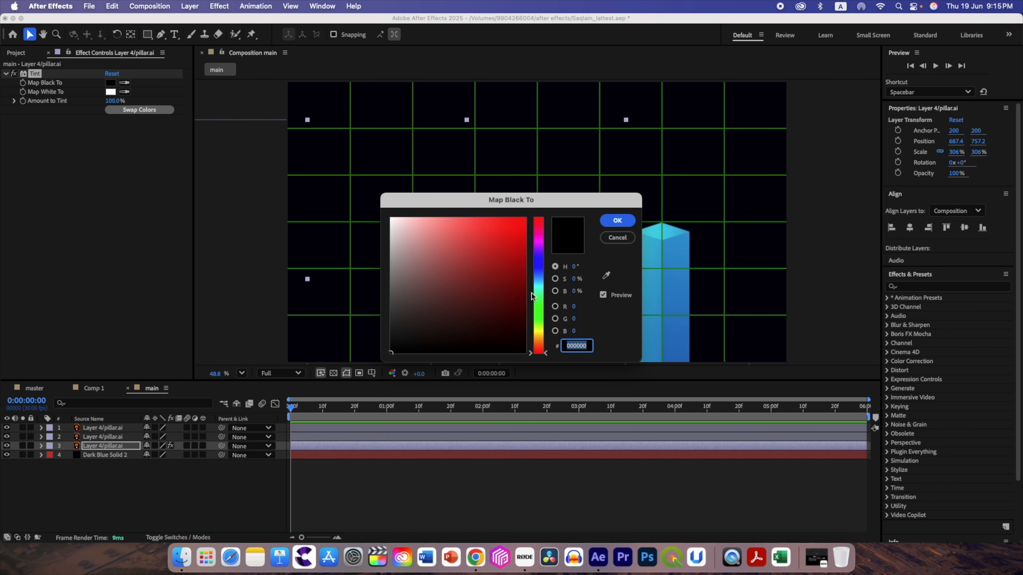
click(538, 263)
click(494, 311)
click(617, 220)
click(110, 91)
click(497, 279)
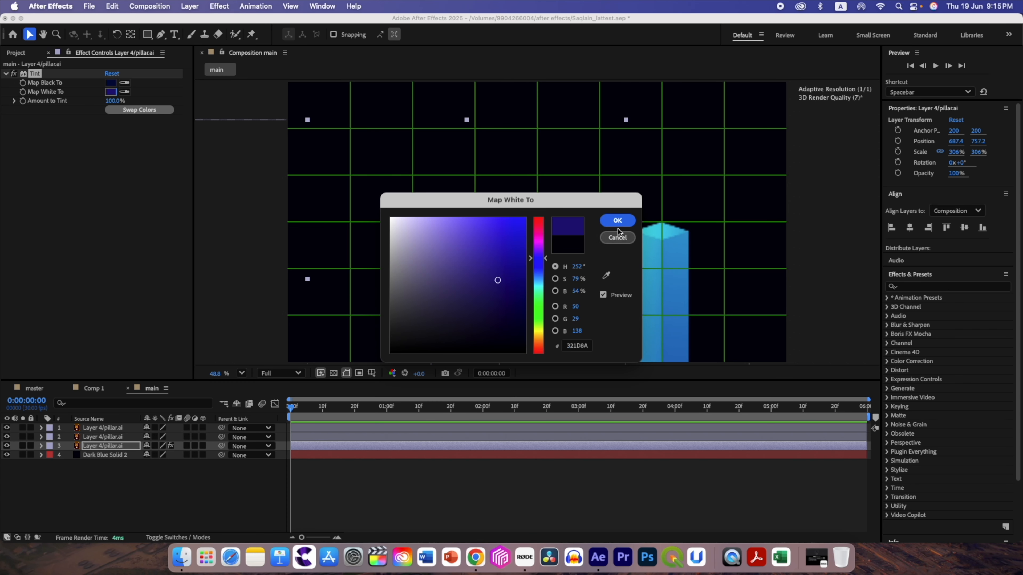
click(618, 221)
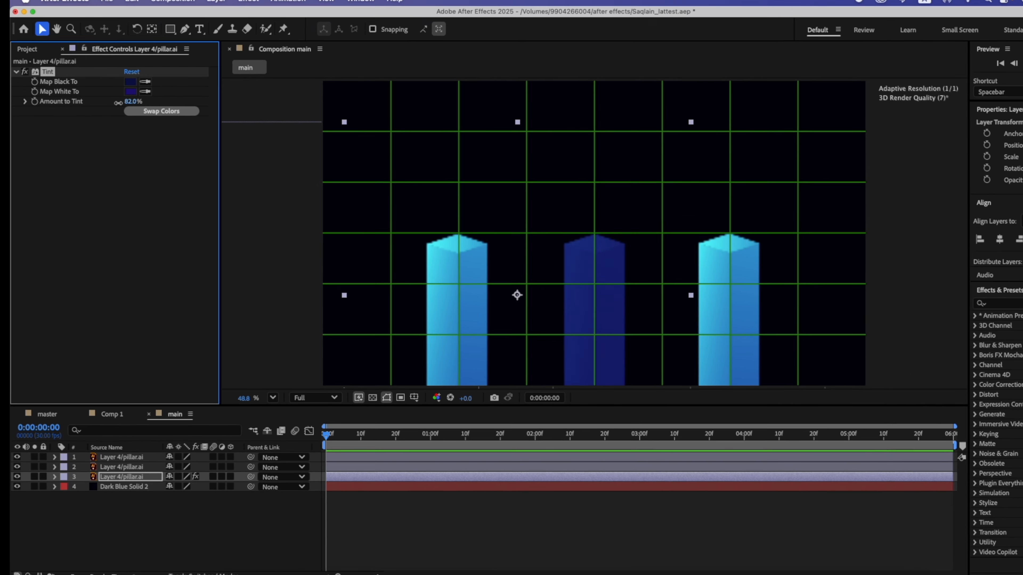
drag(115, 101, 156, 104)
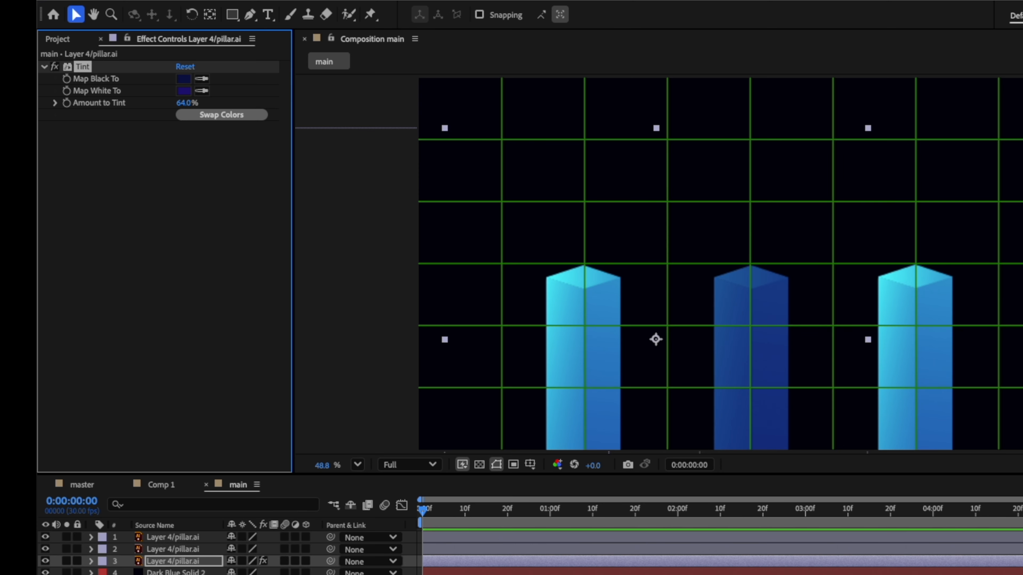
Copy the Tint effect from the middle pillar and paste it onto the two outer pillar layers.
click(185, 0)
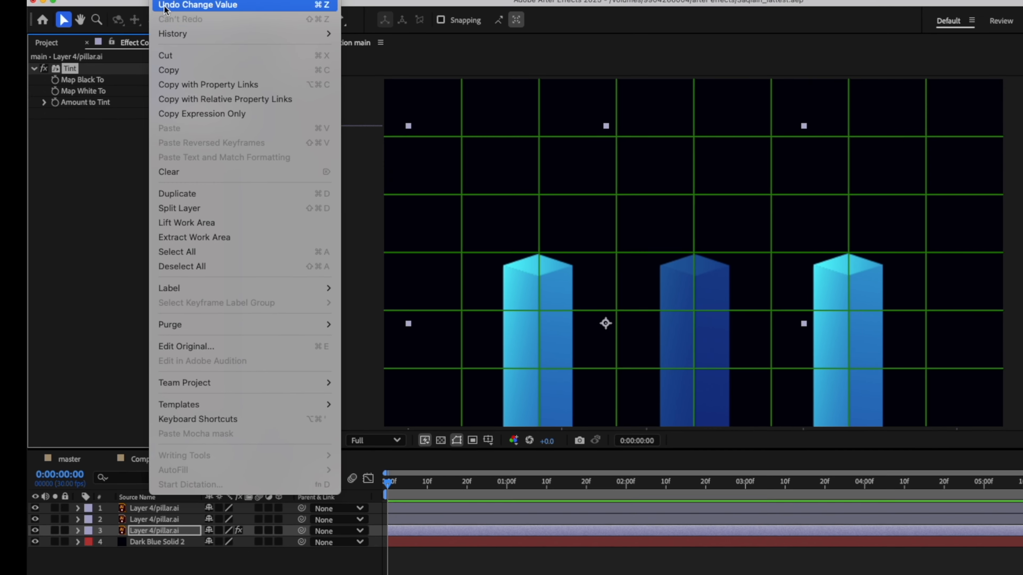
click(278, 0)
click(172, 550)
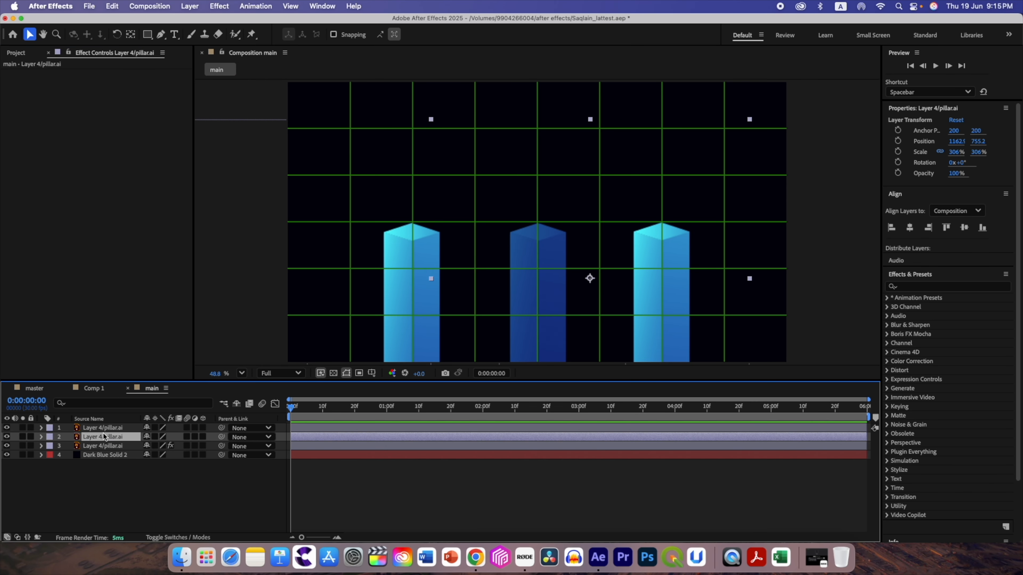
shift+click(103, 427)
click(112, 6)
click(121, 123)
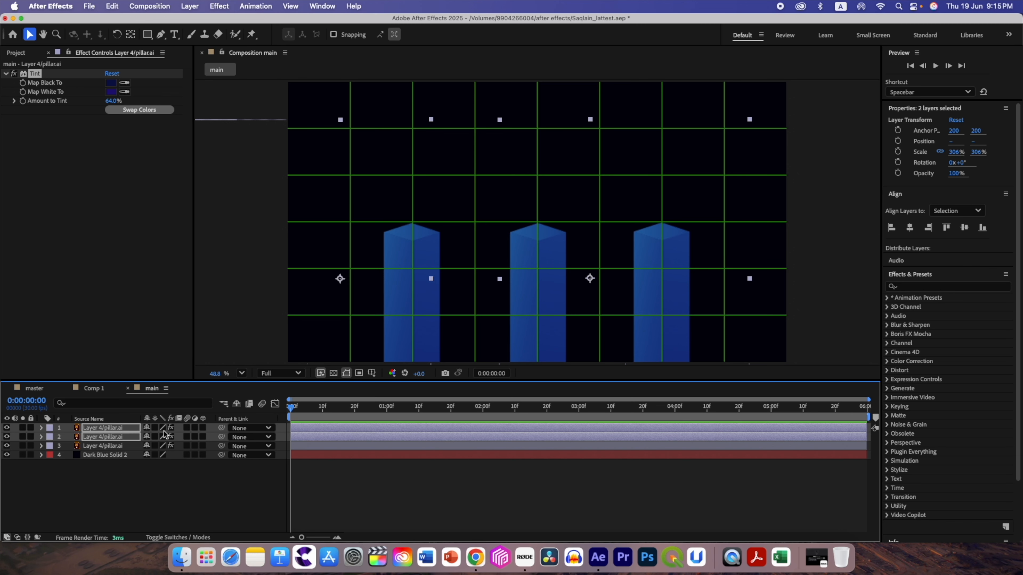
Enable continuous rasterization on all three pillar layers, finishing with no layer selected.
click(155, 436)
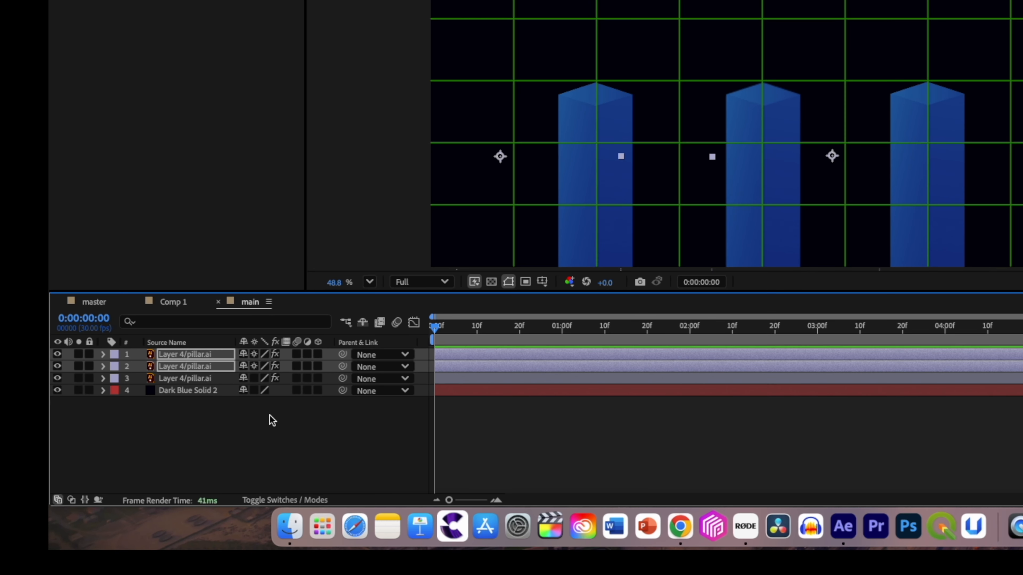
click(254, 378)
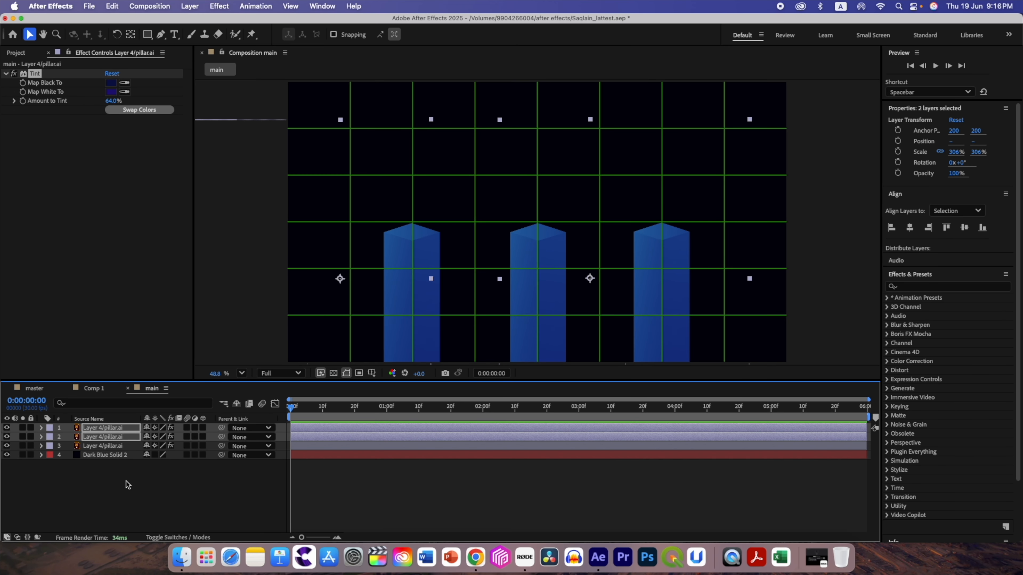
click(126, 482)
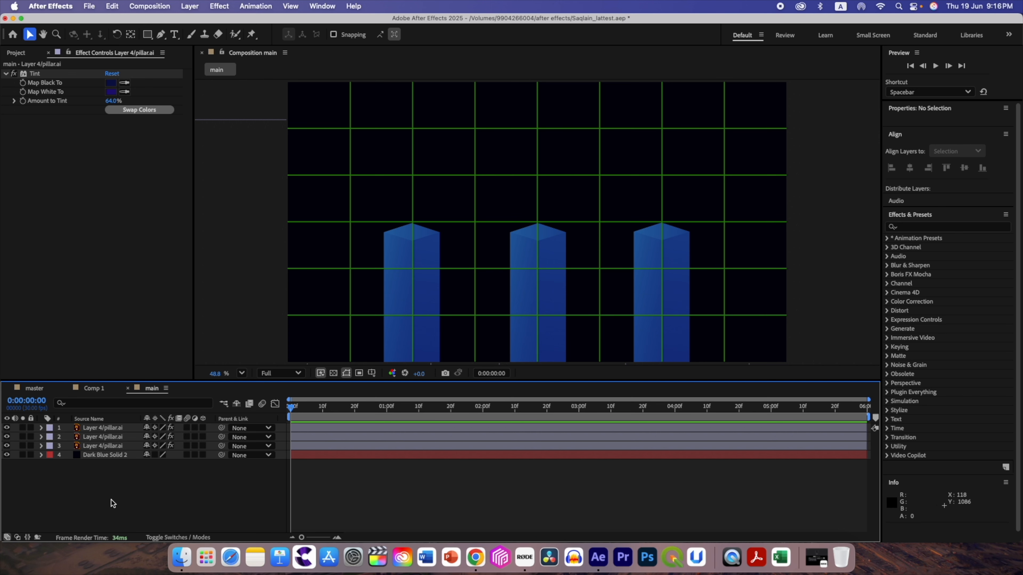
Create a new composition named Icon1 at 1920 x 1080, 30 fps, with a duration of 0:00:06:00.
click(17, 53)
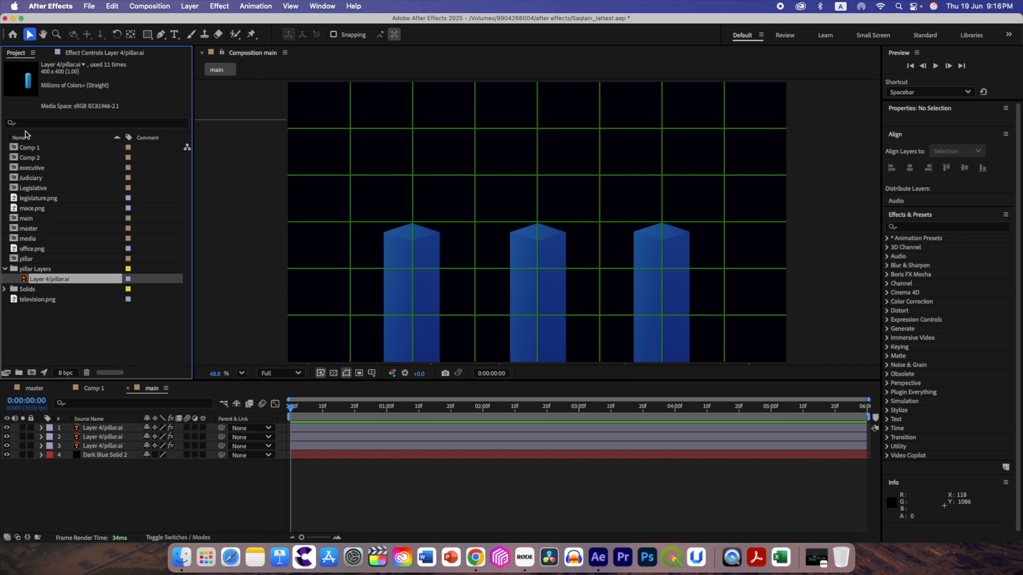
click(32, 374)
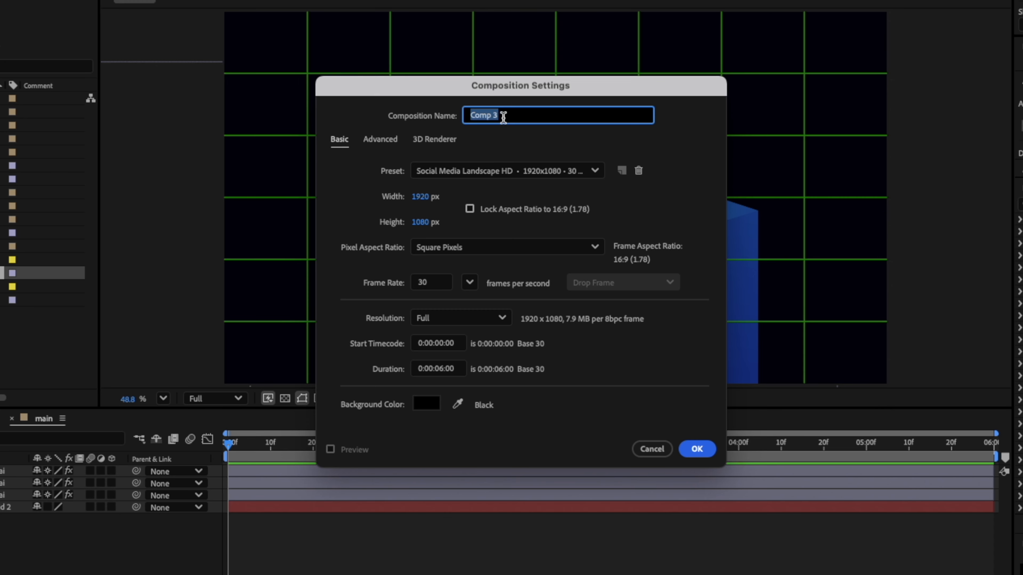
text(Icon1)
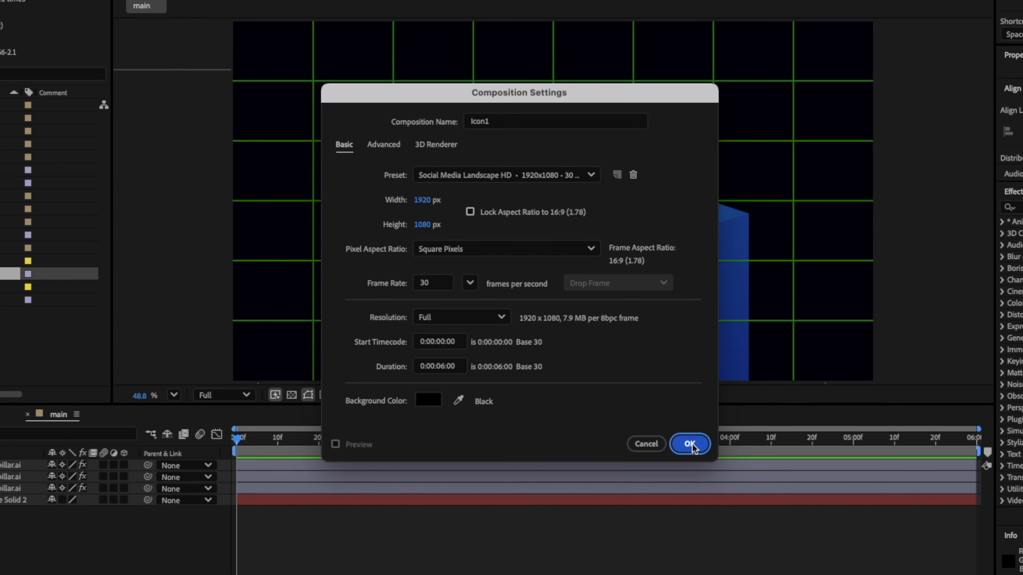
click(696, 449)
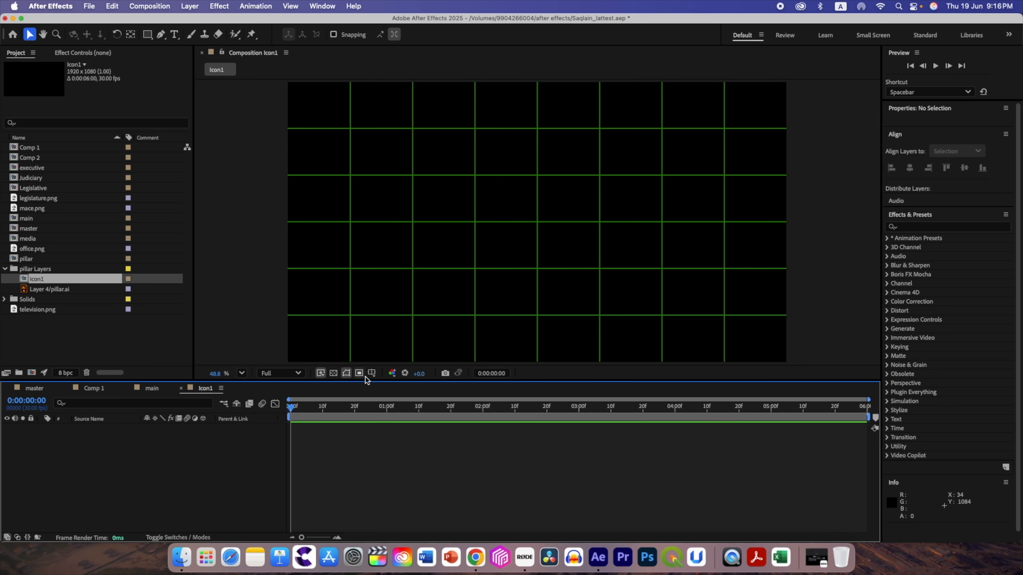
Turn off the proportional grid overlay and add legislature.png to the Icon1 composition.
click(371, 373)
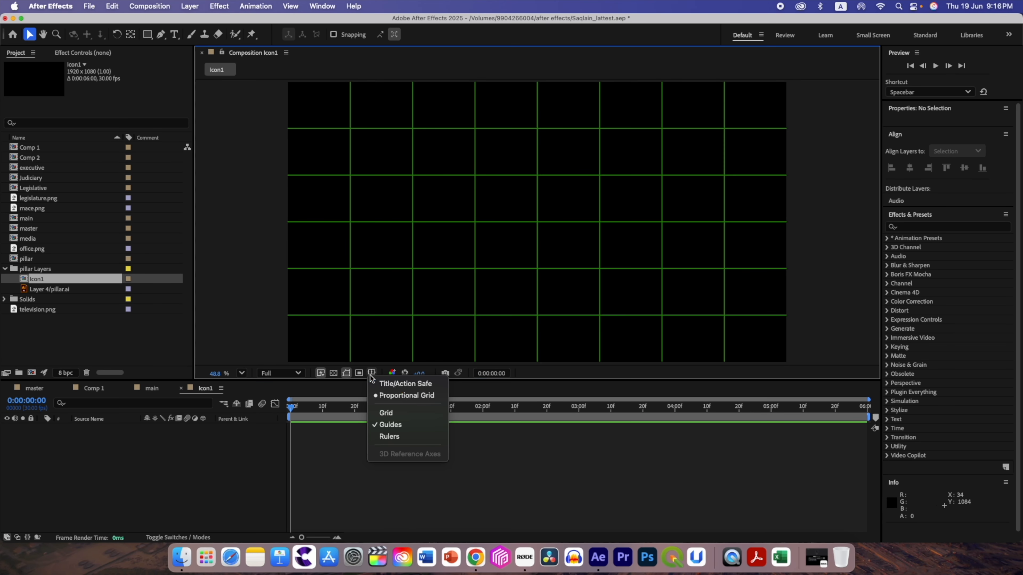
click(400, 391)
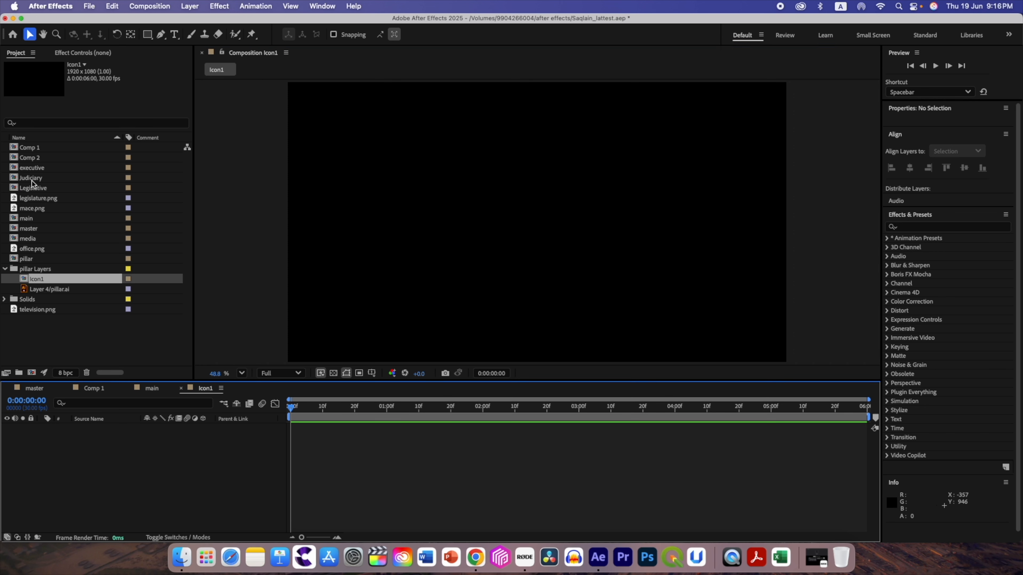
click(38, 200)
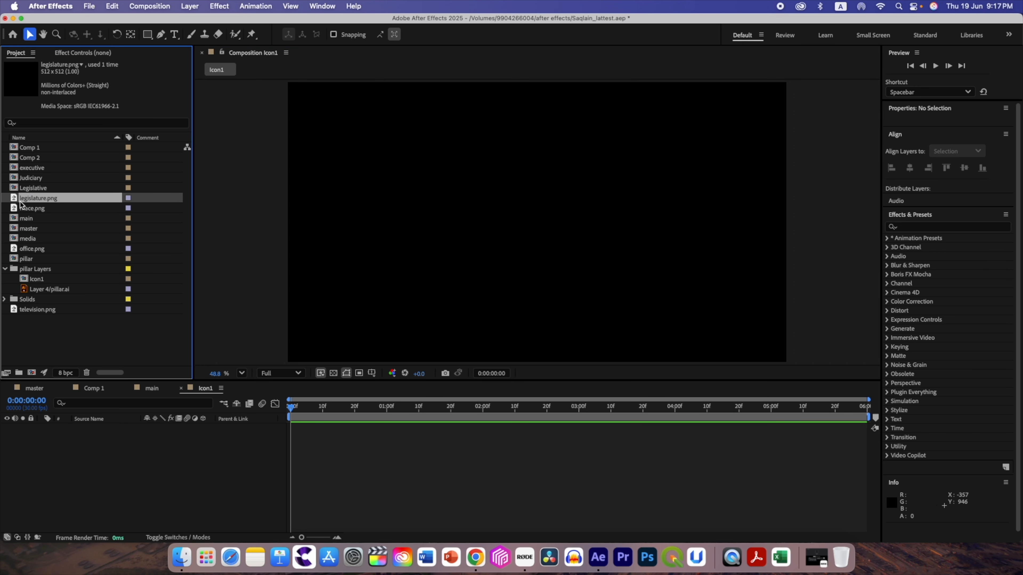
drag(14, 201, 76, 455)
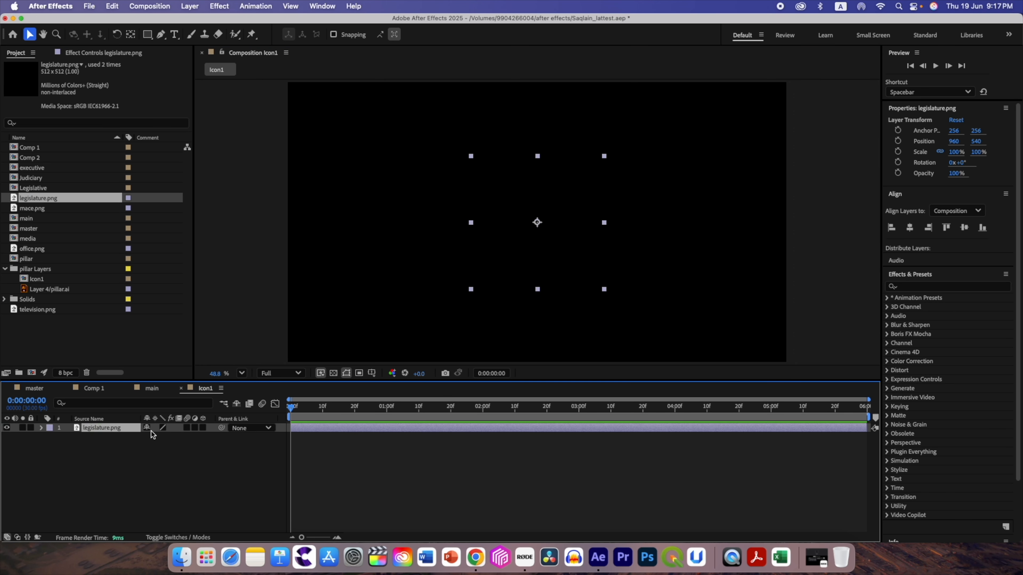
Create a deep red solid of 1920 x 1080 px in the Icon1 composition.
click(110, 465)
right_click(111, 464)
mouse_move(239, 406)
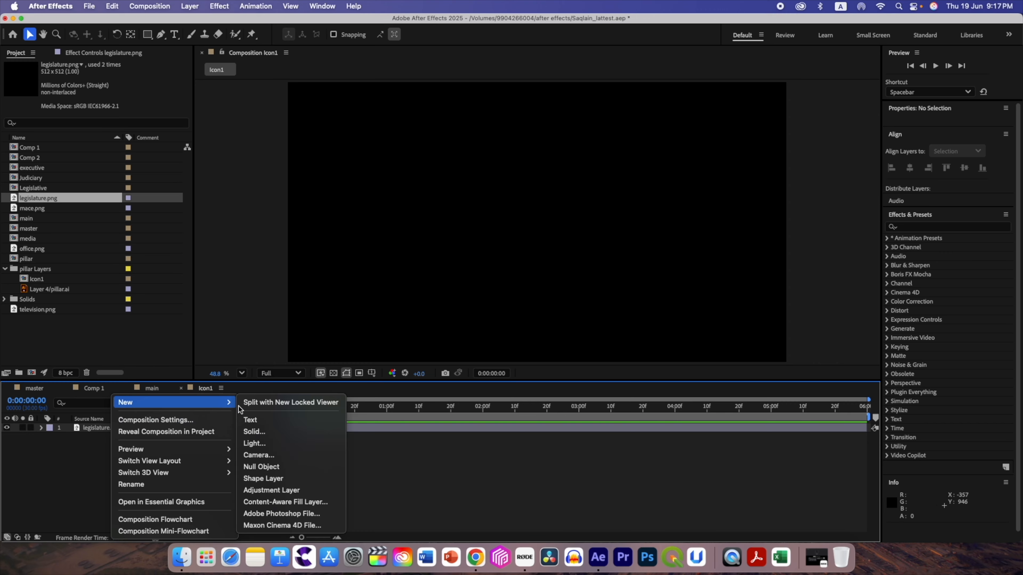
click(277, 438)
click(543, 357)
click(579, 201)
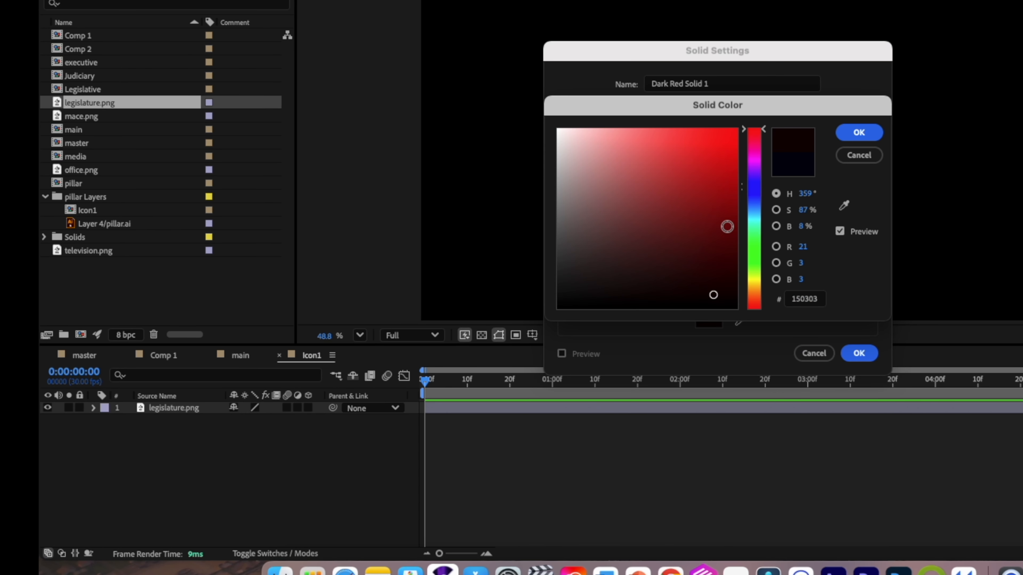
click(730, 225)
click(859, 132)
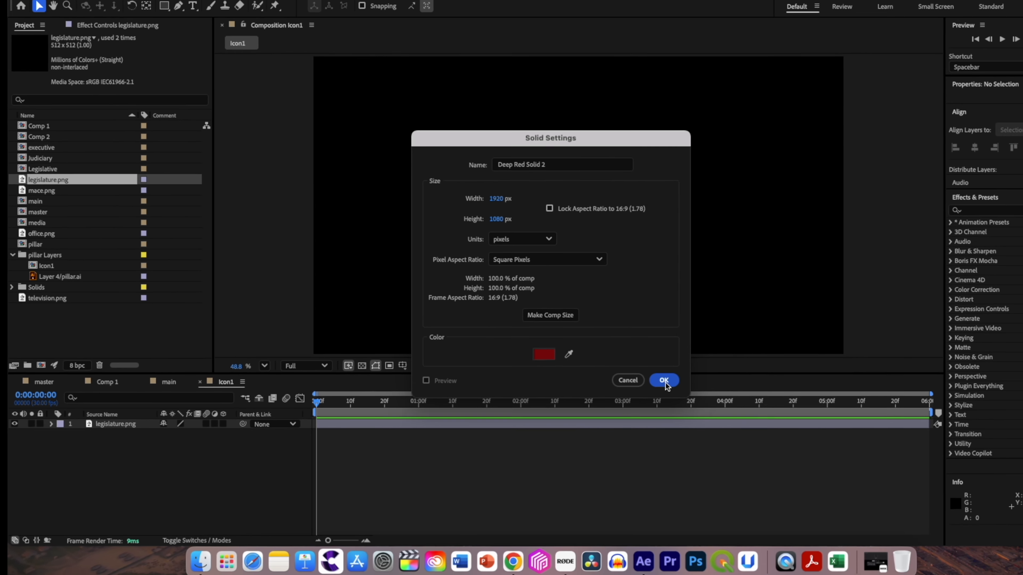
click(859, 353)
Place the legislature.png layer above the red solid and set its blending mode to Divide.
drag(103, 437, 103, 426)
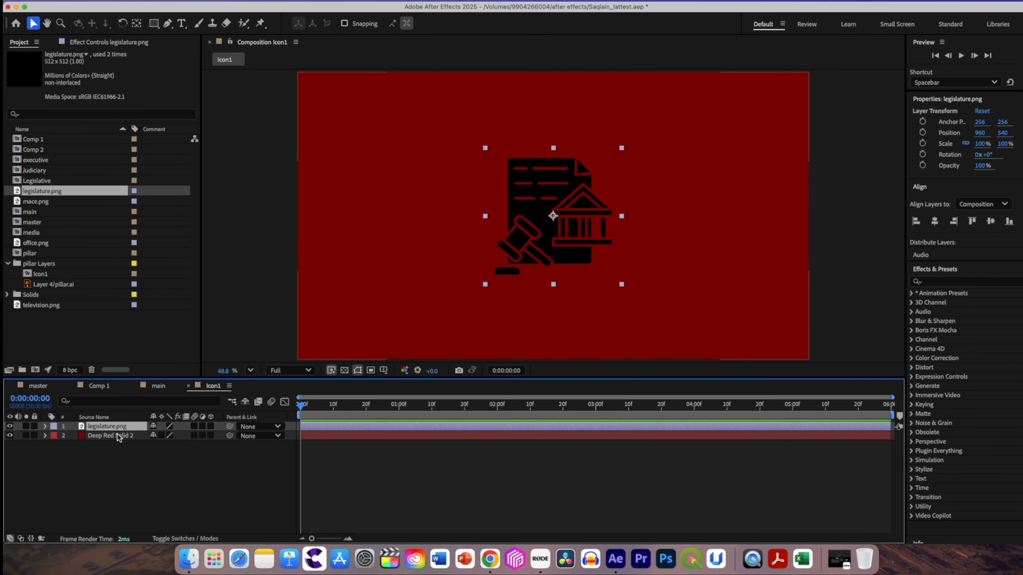
click(253, 554)
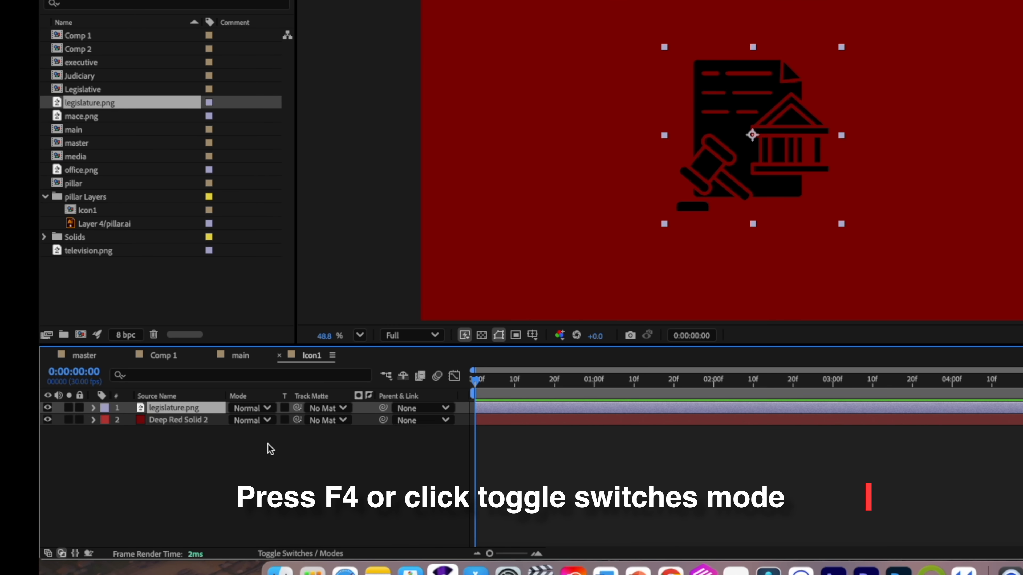
click(252, 409)
click(256, 367)
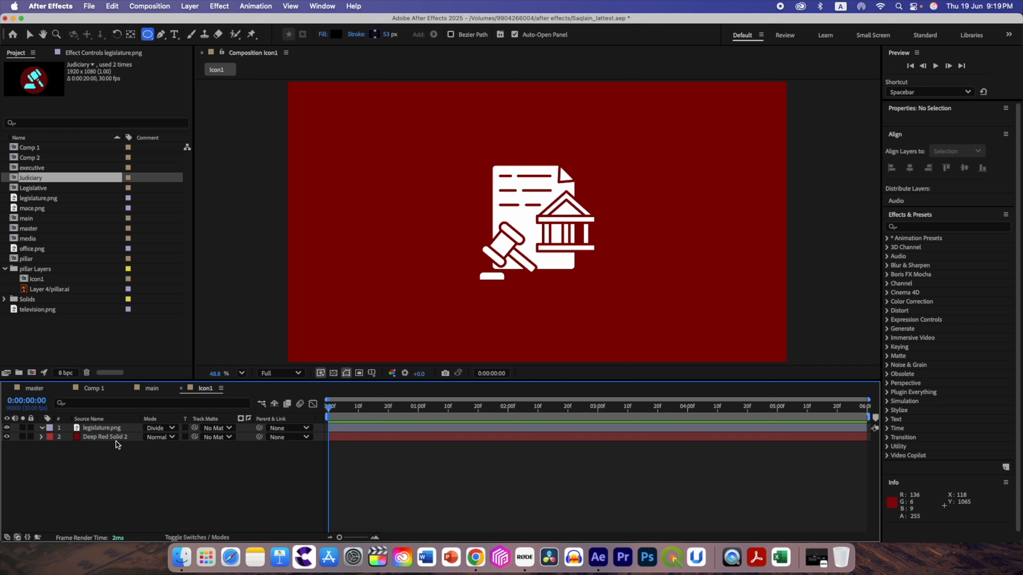
Draw a circular mask on the red solid around the legislature icon, finishing with no layer selected.
click(115, 439)
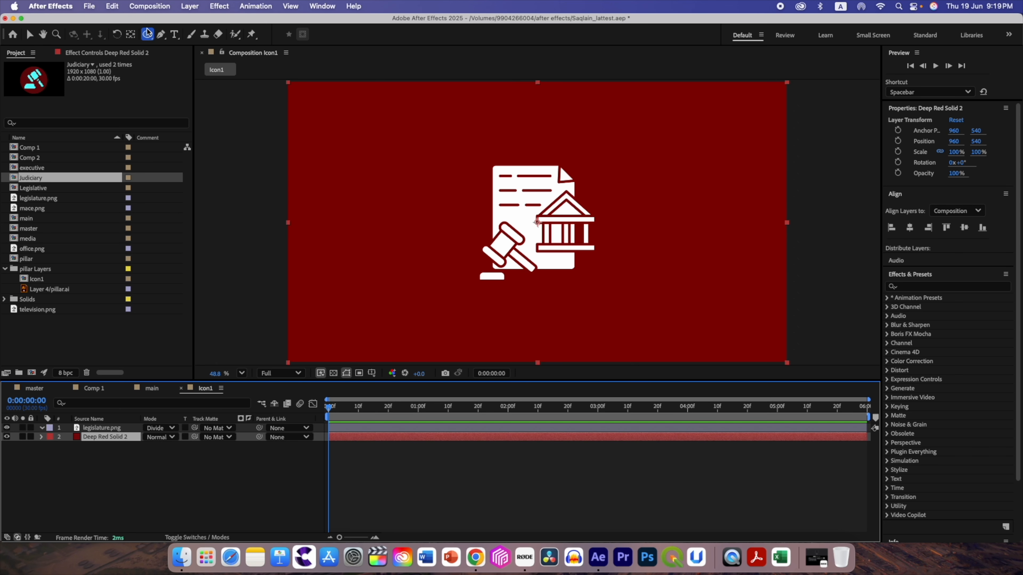
drag(149, 40, 175, 60)
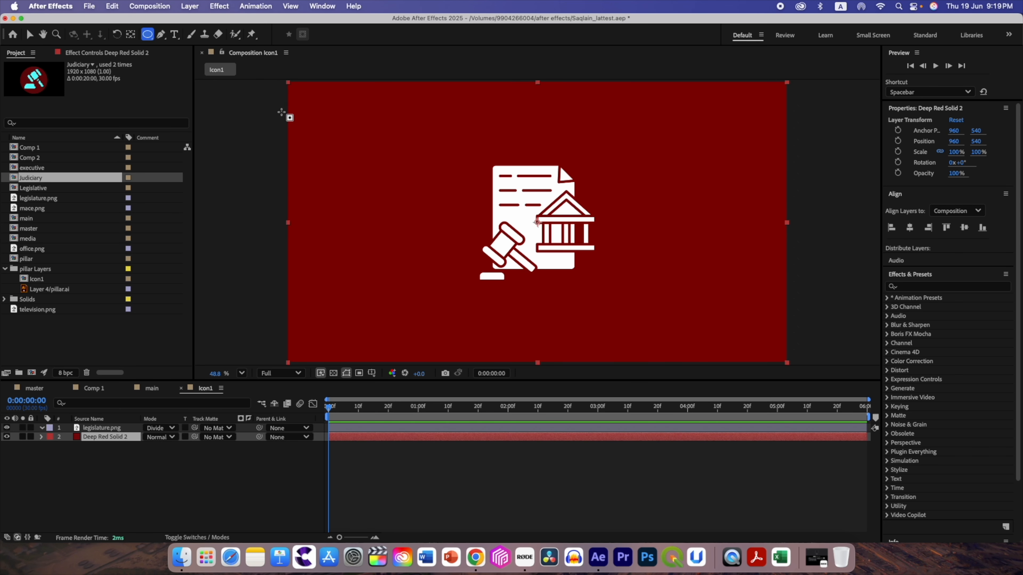
drag(449, 144, 542, 302)
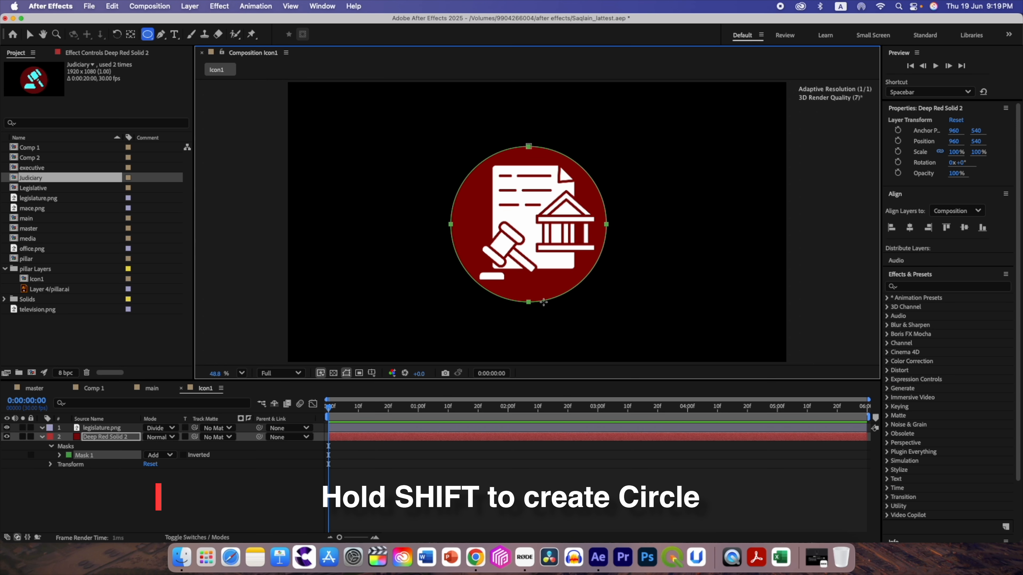
key(super+shift+a)
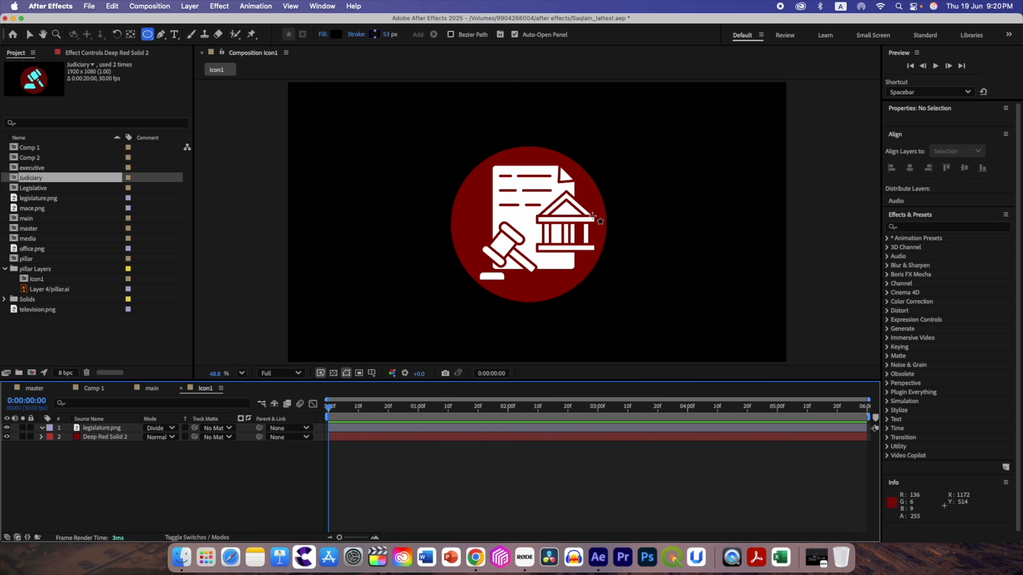
Apply the Stroke effect to the masked red solid and switch back to the Selection tool.
click(73, 436)
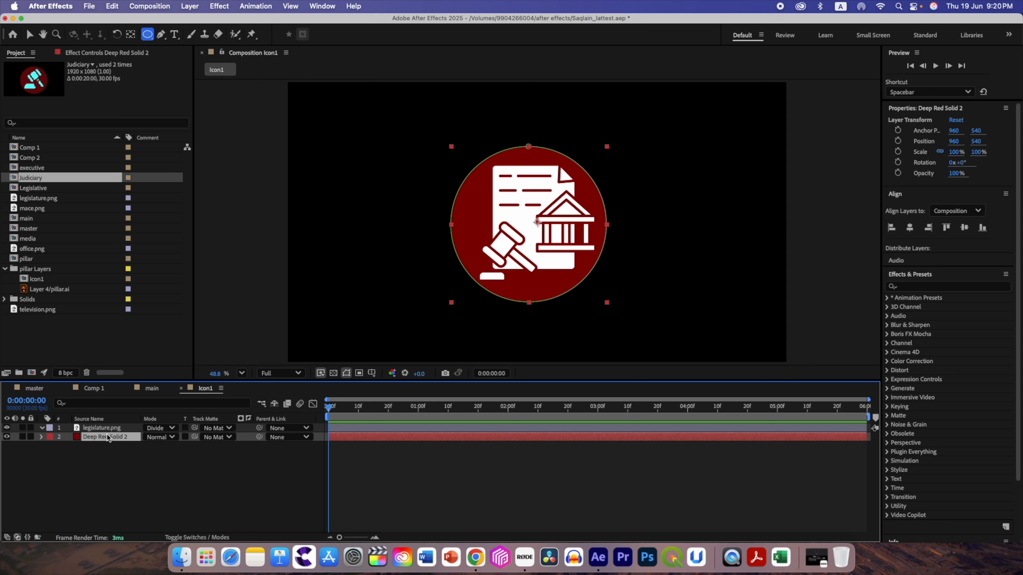
key(ctrl+space)
text(str)
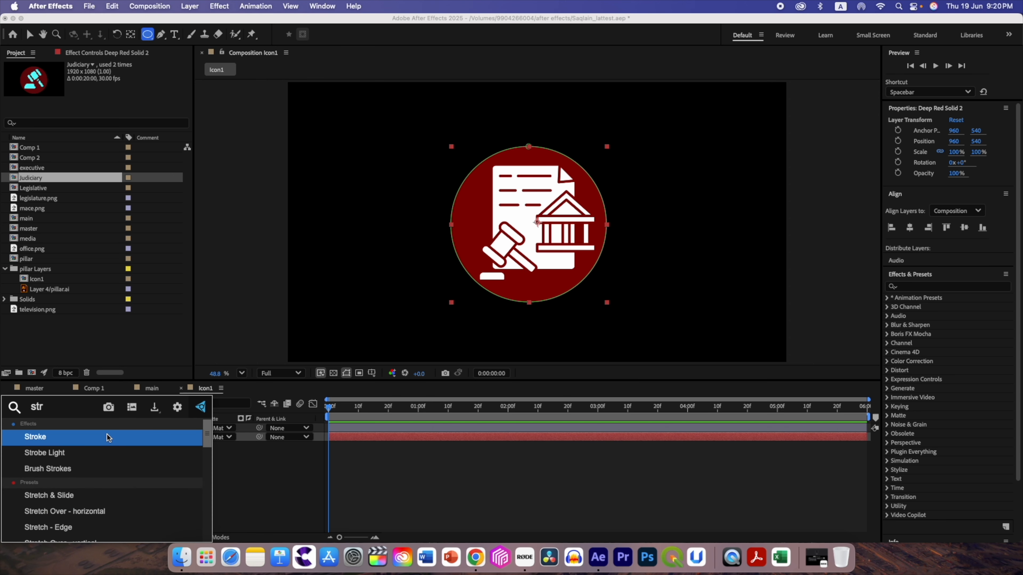
click(107, 436)
key(v)
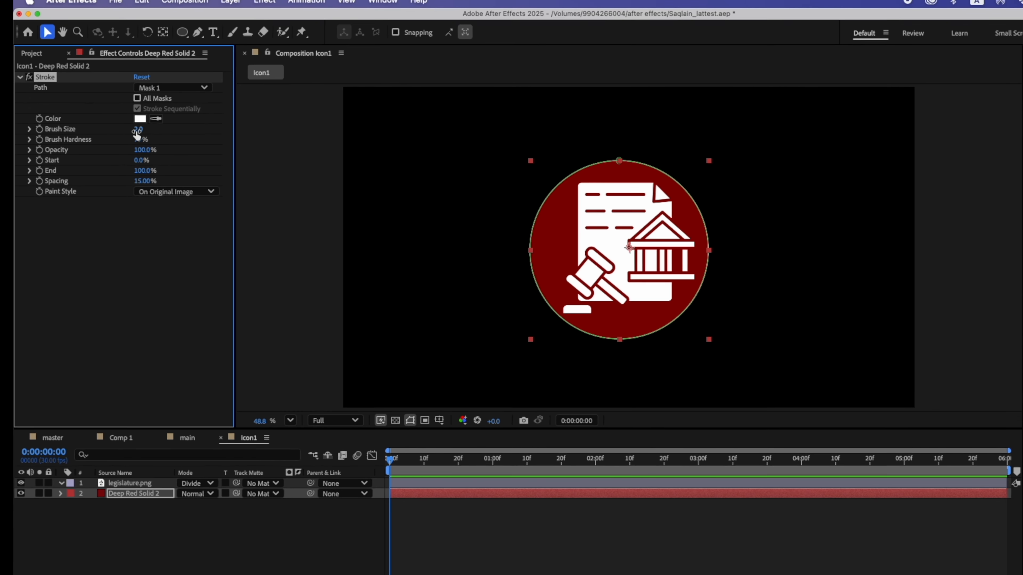
Set the stroke's brush size to 5 and its brush hardness to 100%.
click(108, 121)
text(5)
key(Return)
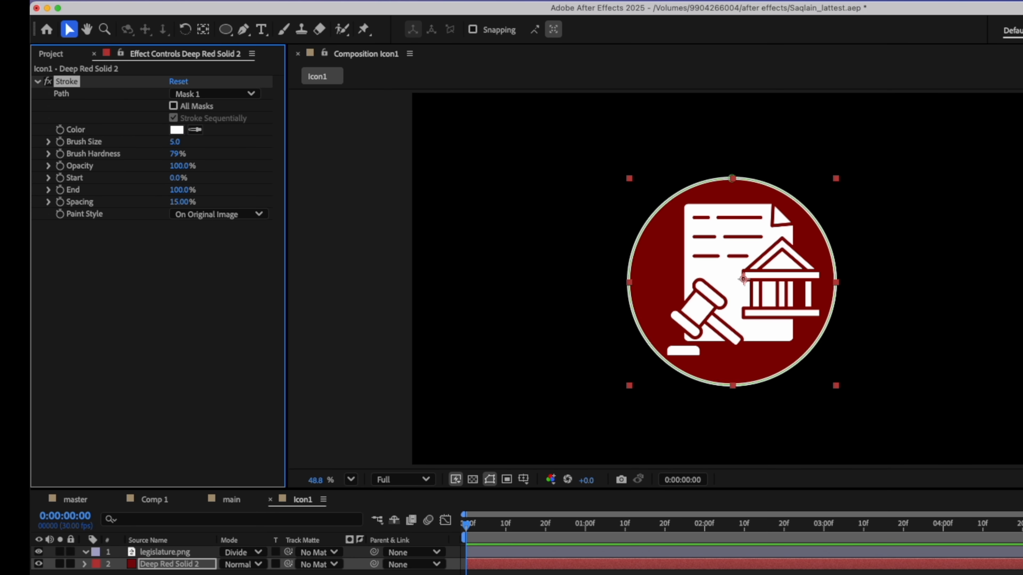
click(355, 572)
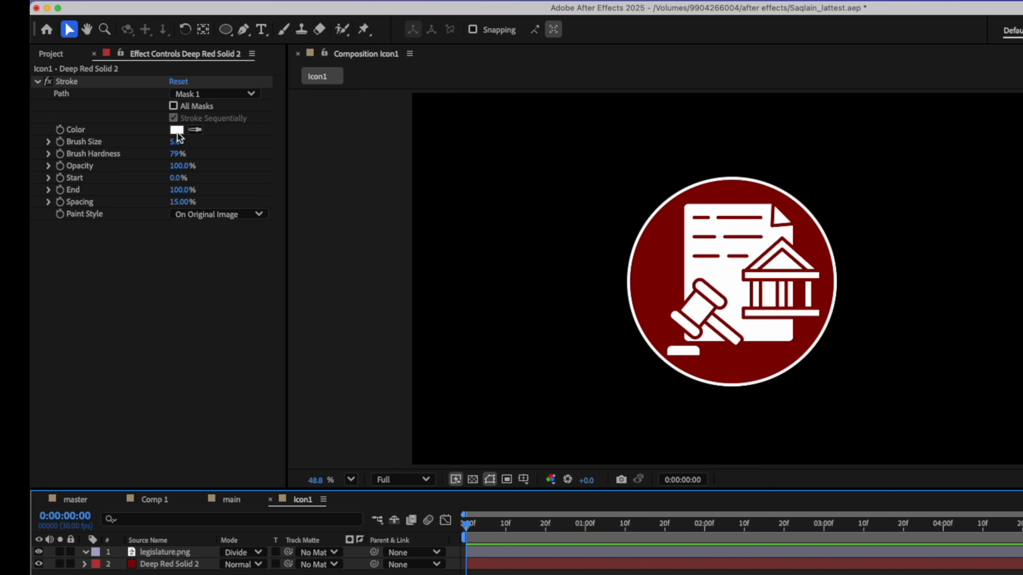
drag(177, 154, 176, 141)
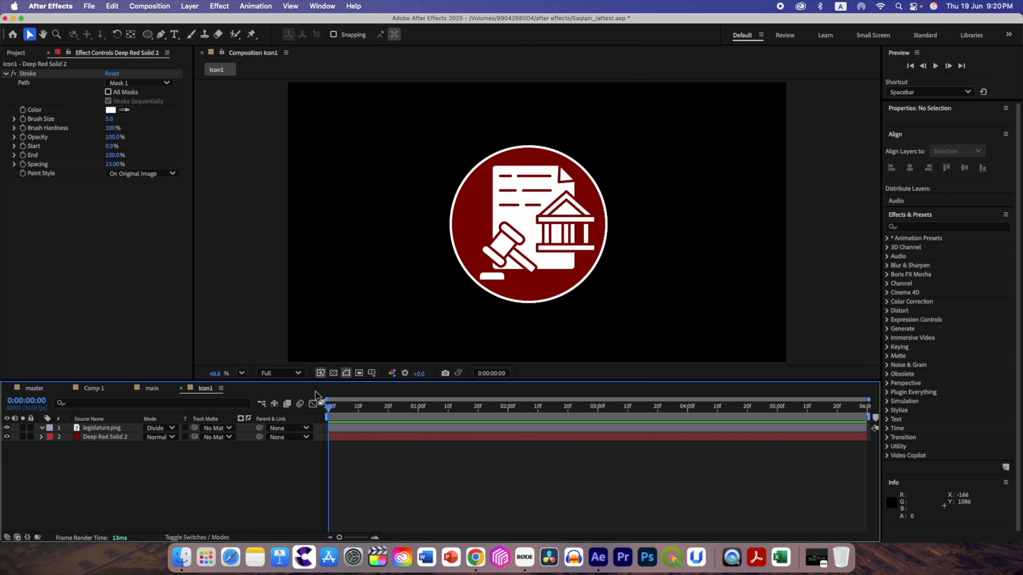
Close the Icon1 timeline and move the Icon1 composition out of the pillar Layers folder to the project's top level.
click(181, 388)
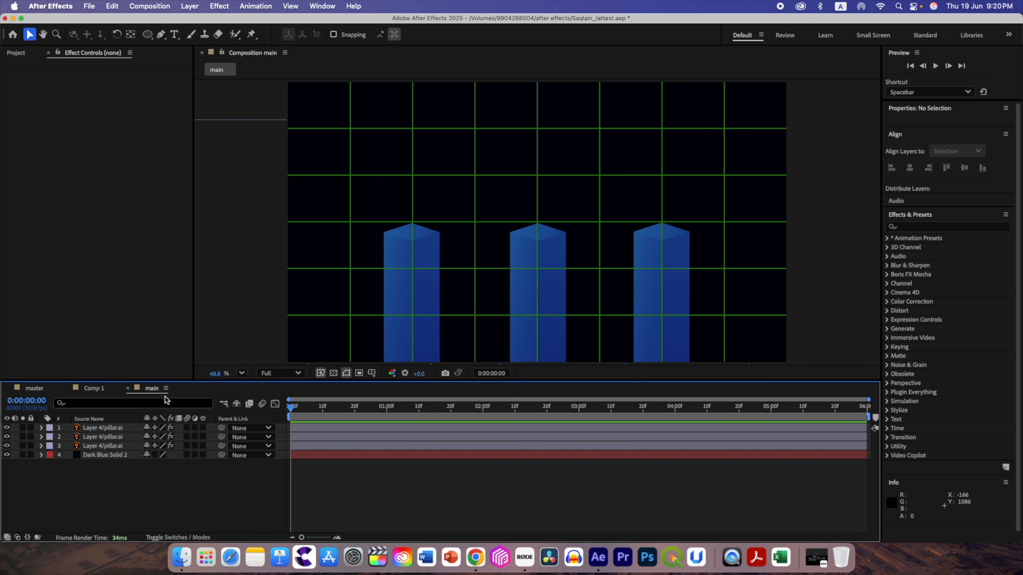
click(17, 54)
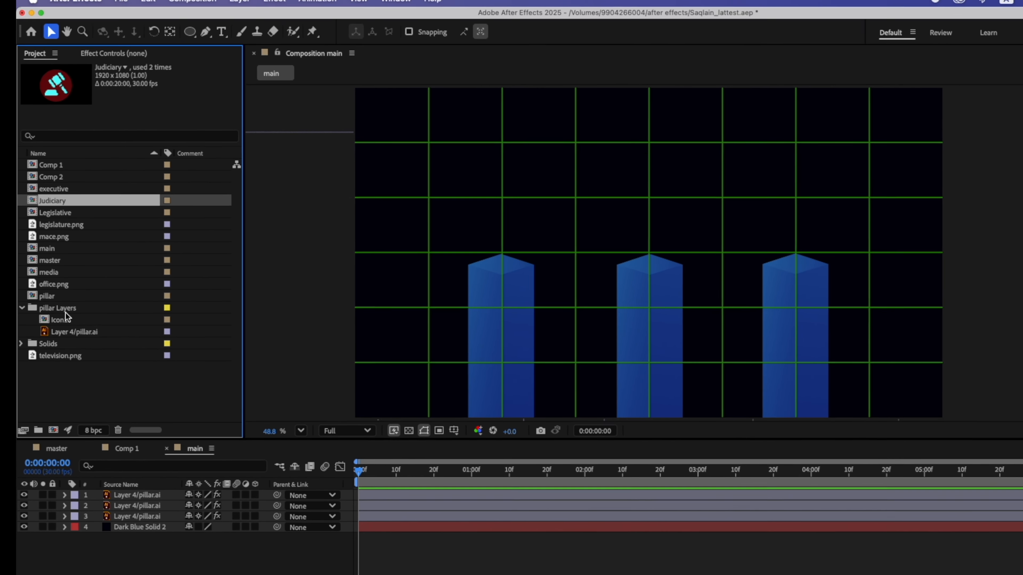
click(38, 279)
drag(64, 355, 51, 418)
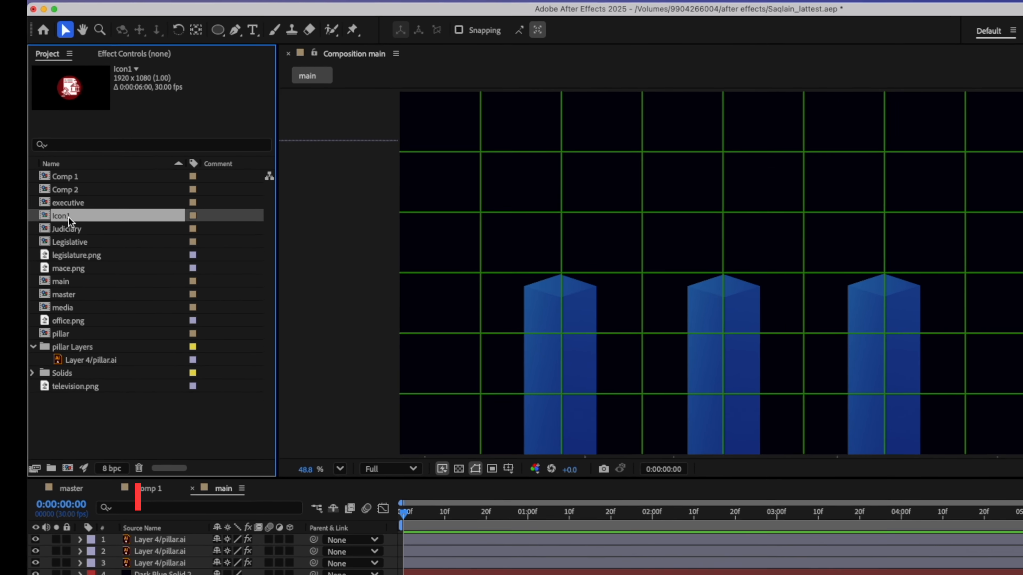
Duplicate the Icon1 composition and open the copy.
key(super+d)
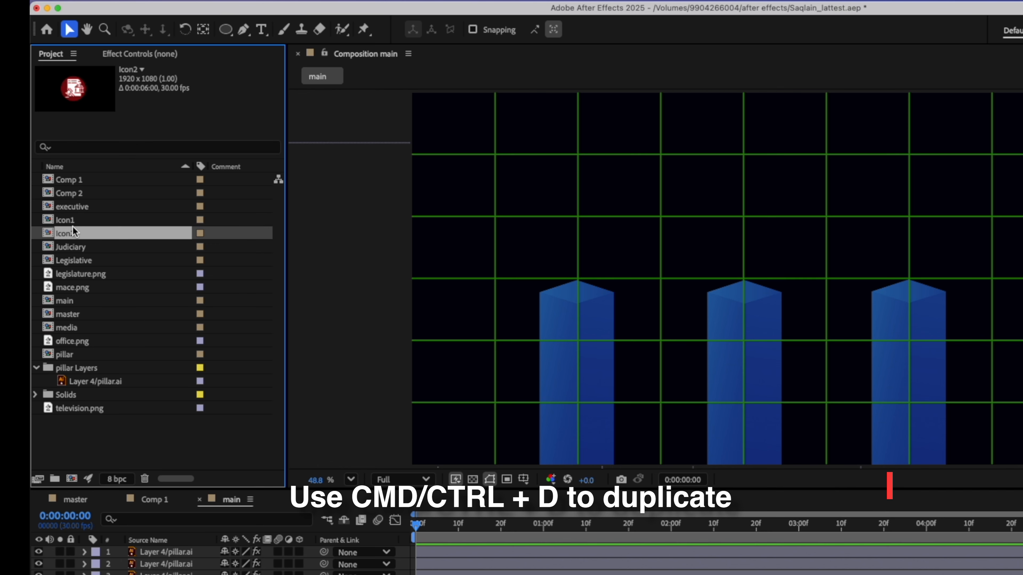
double_click(56, 238)
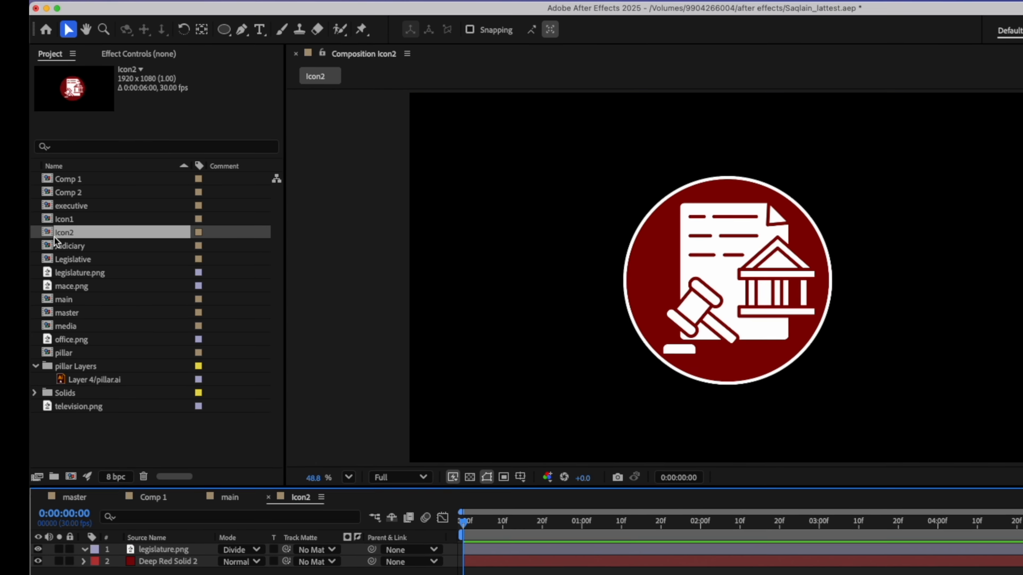
Replace the legislature.png layer with office.png and move the new icon to the middle of the red circle, about 919, 533.9.
click(171, 550)
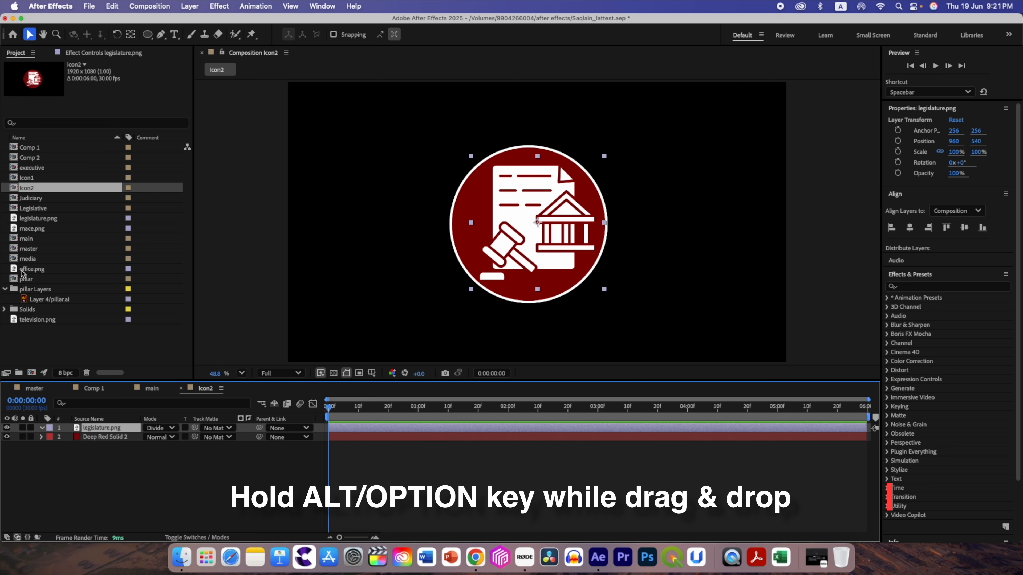
drag(15, 271, 87, 429)
drag(151, 468, 151, 469)
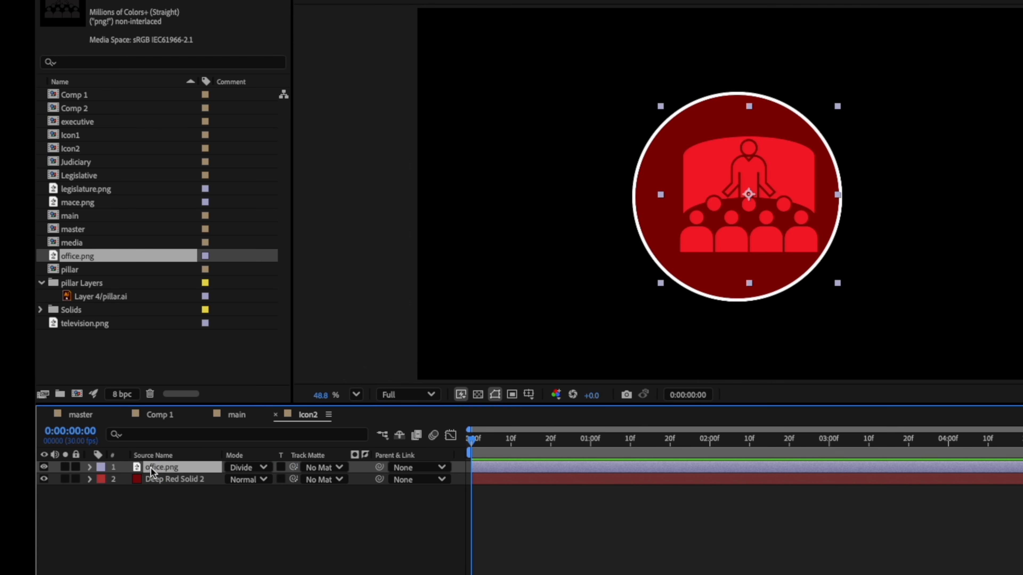
drag(747, 196, 735, 196)
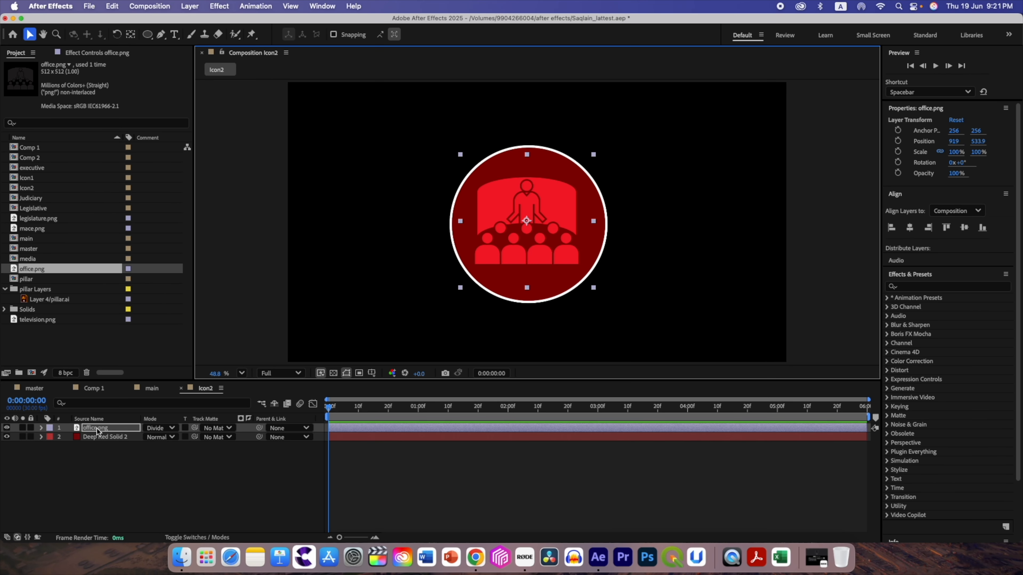
Apply the Fill effect to the office.png layer and set the layer's scale to 105%.
click(151, 463)
key(ctrl+space)
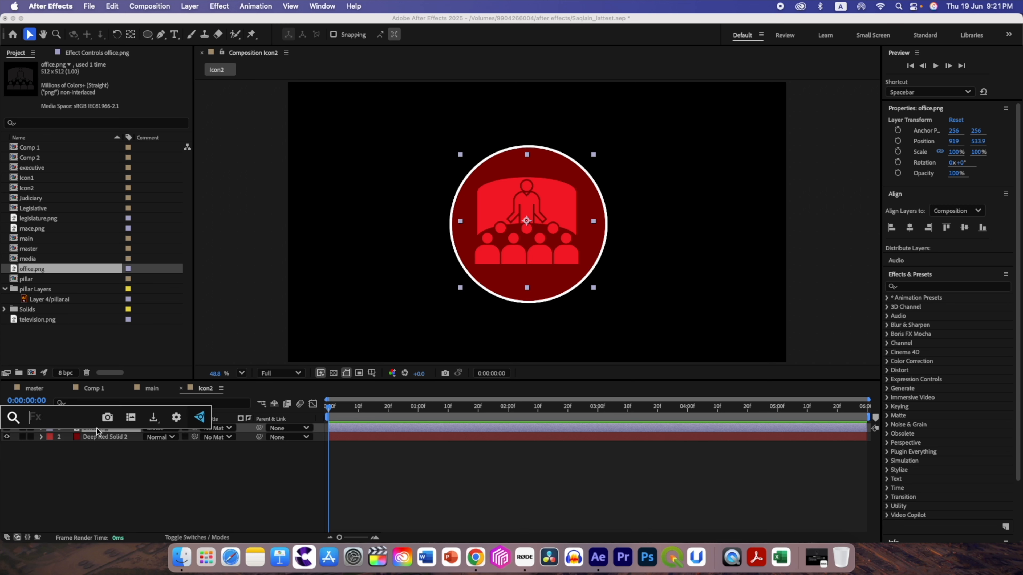
text(fil)
click(28, 437)
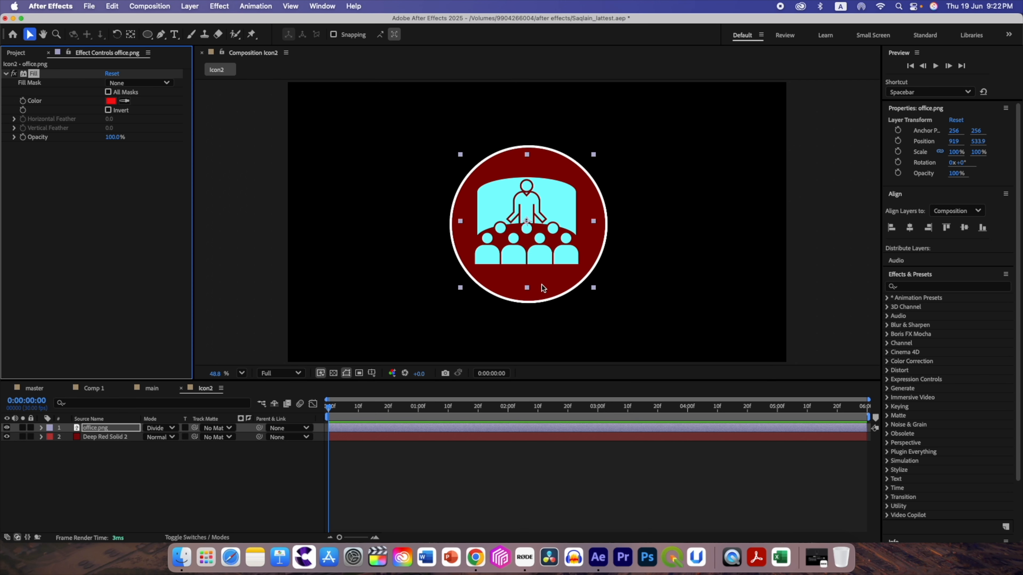
key(s)
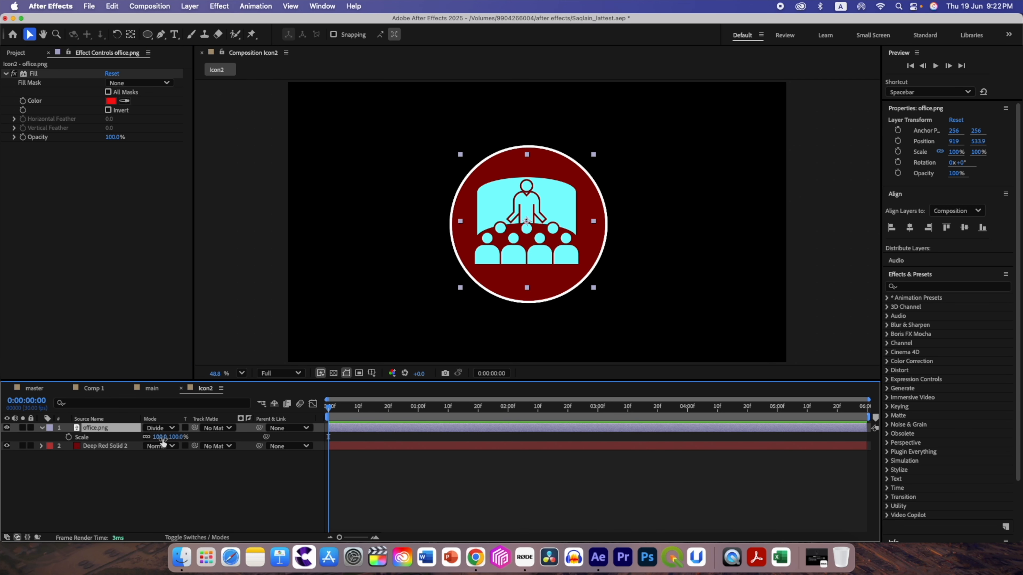
drag(160, 437, 163, 437)
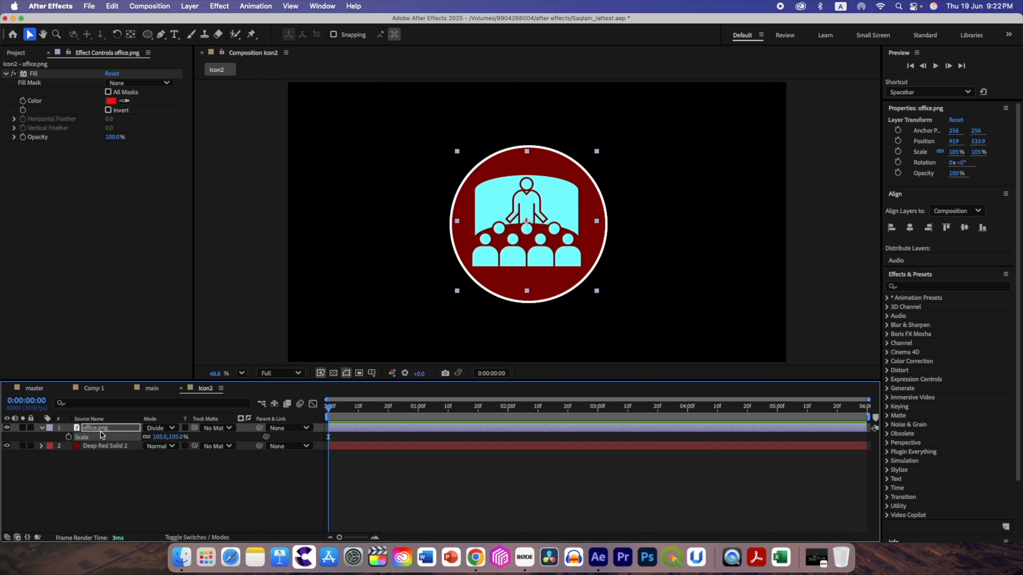
click(41, 427)
Rename the Icon1 composition in the project as Judiciary.
click(16, 53)
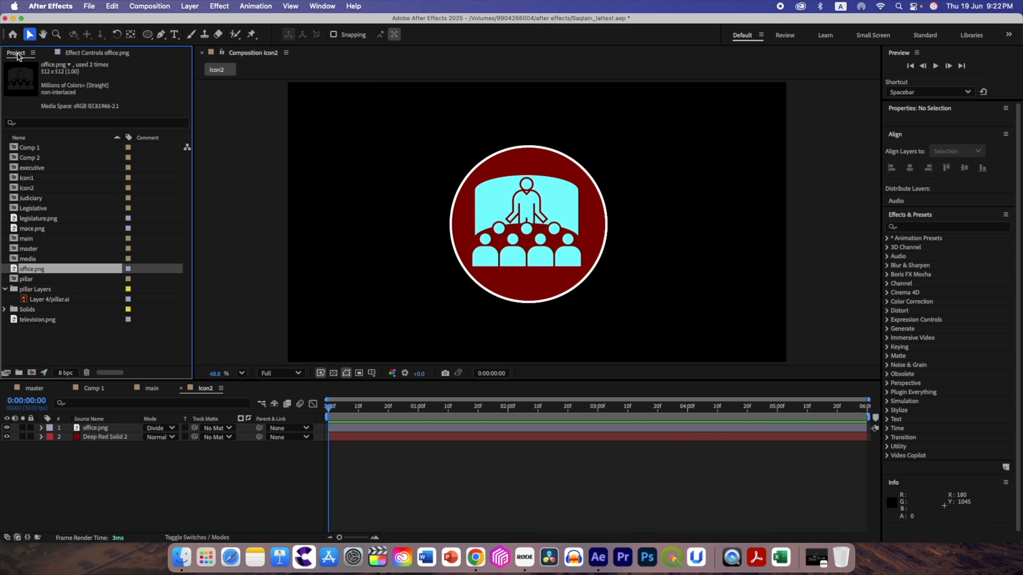
click(28, 189)
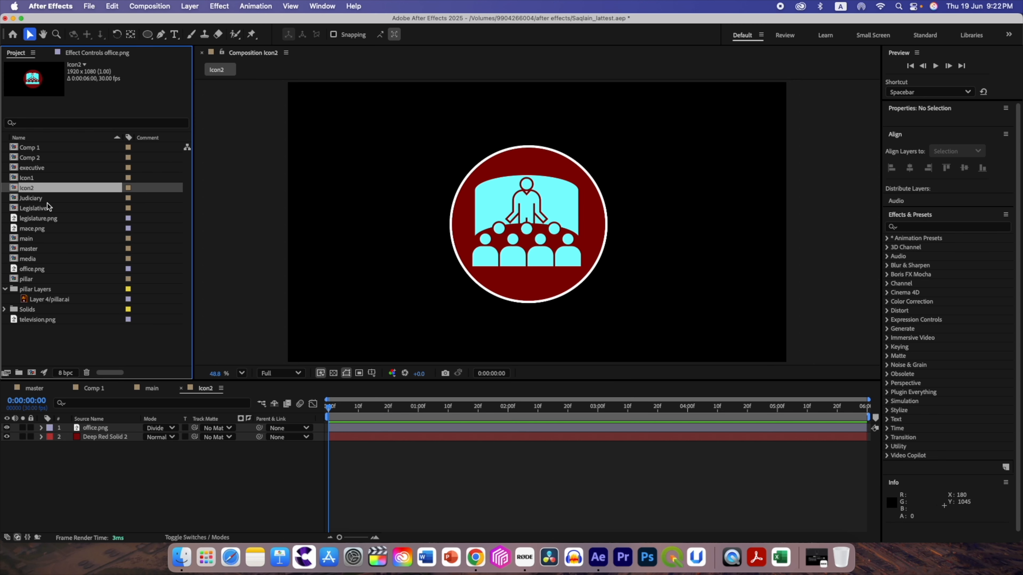
click(26, 179)
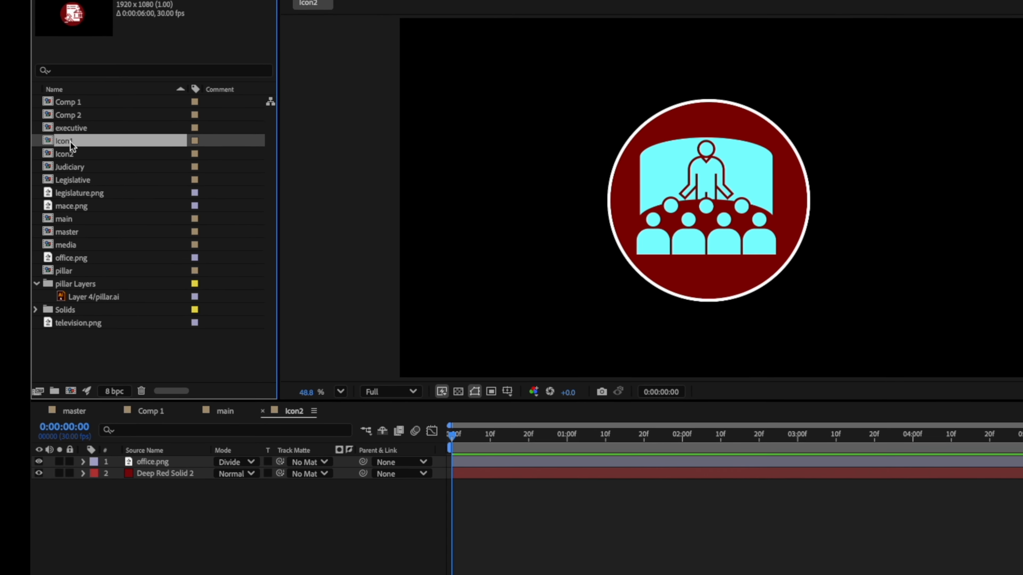
key(Return)
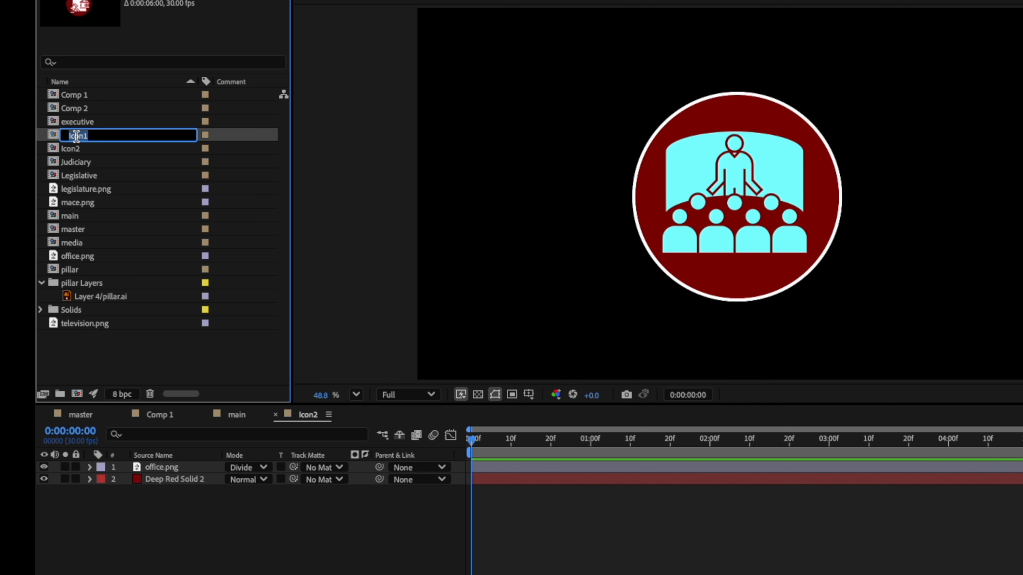
text(Judiciary)
key(Return)
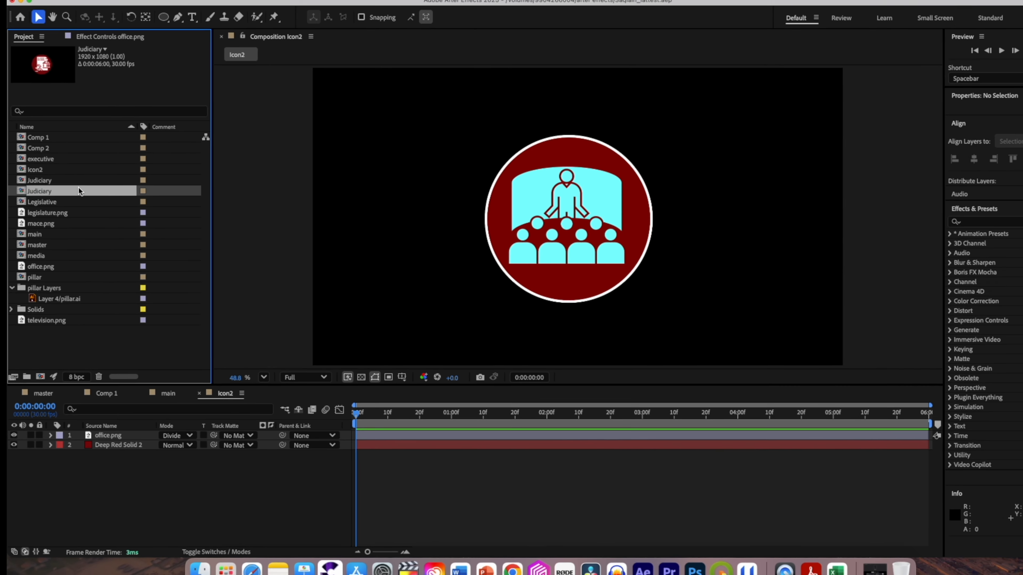
Open the main composition and add the Legislative composition as its top layer.
click(32, 211)
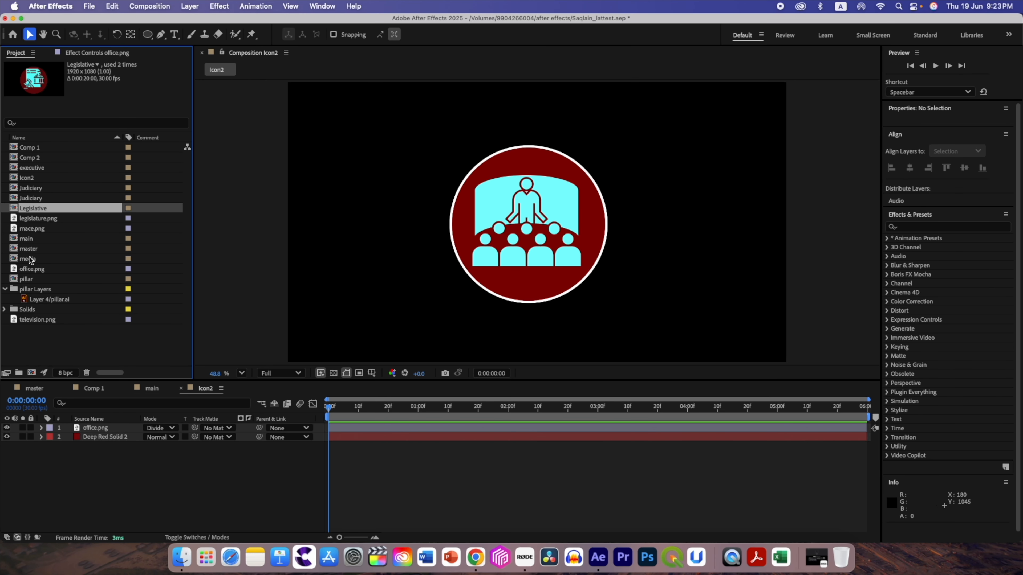
click(29, 260)
click(37, 169)
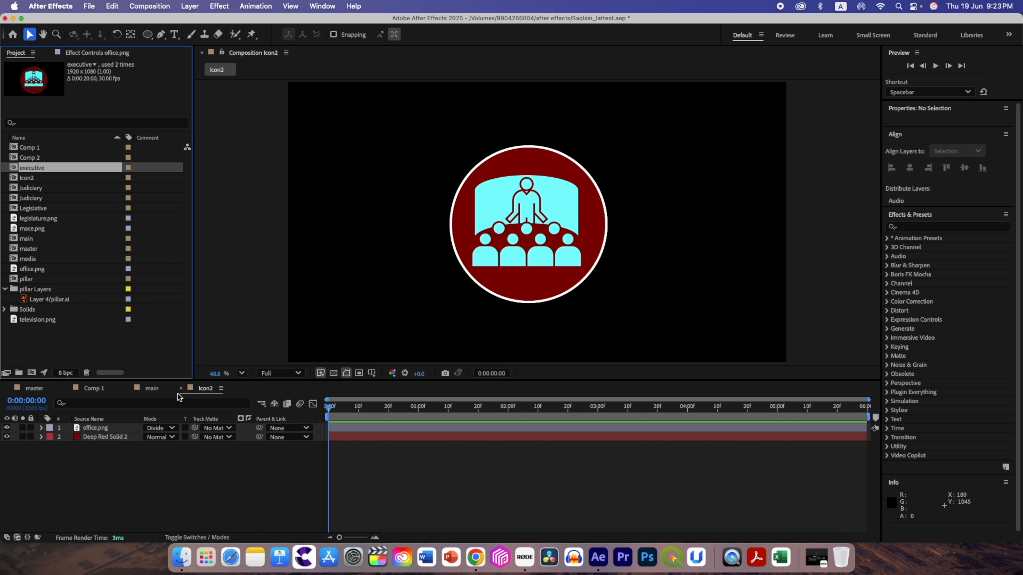
click(152, 389)
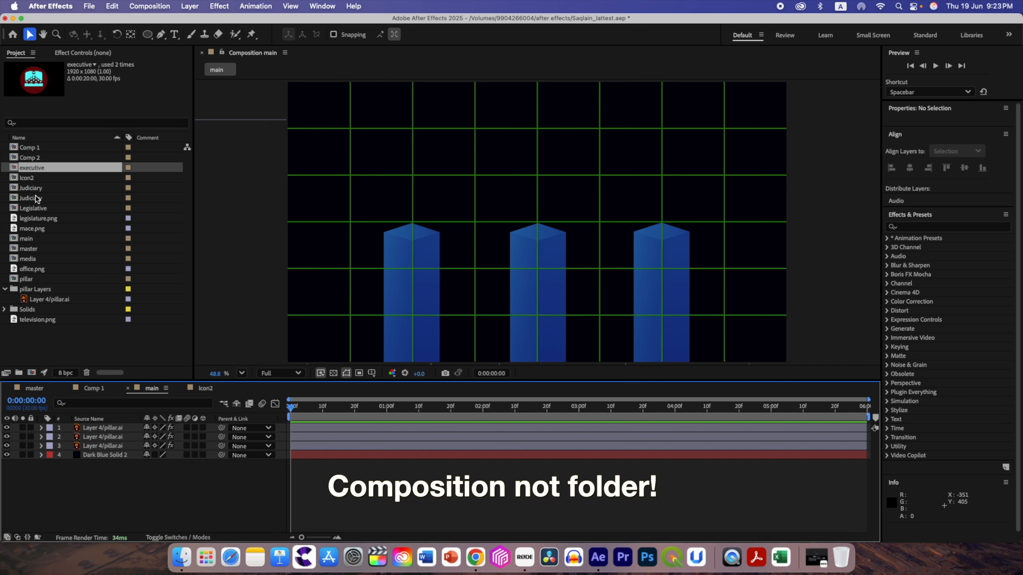
drag(33, 207, 54, 427)
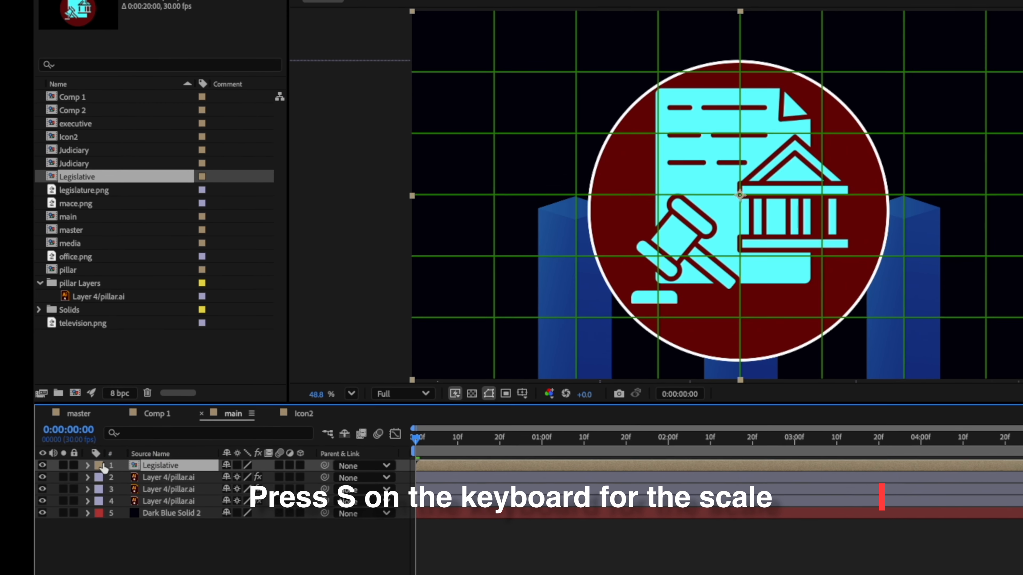
Scale the Legislative layer to 25% and place it above the left pillar, at about 478.4, 322.8.
key(s)
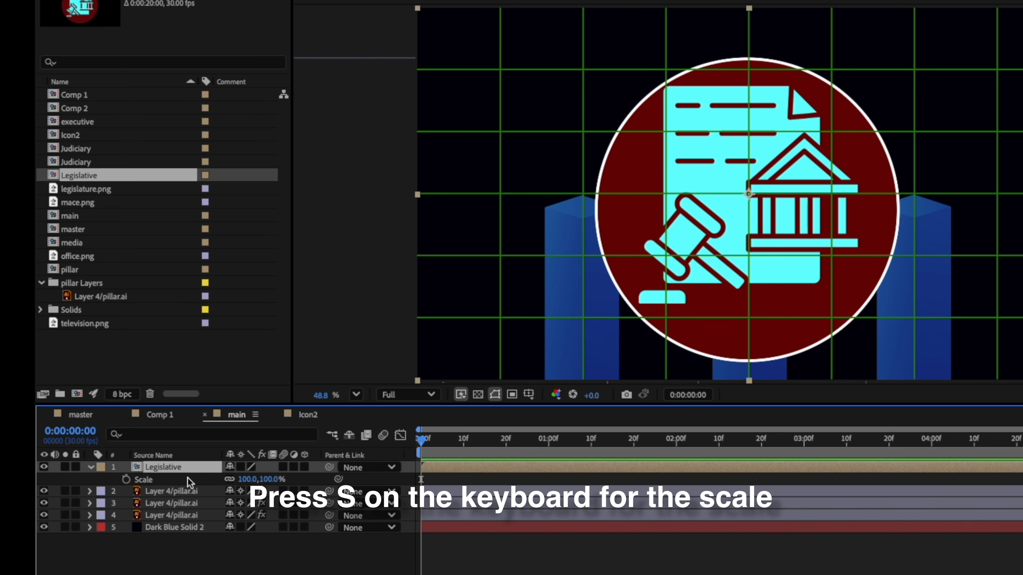
click(252, 479)
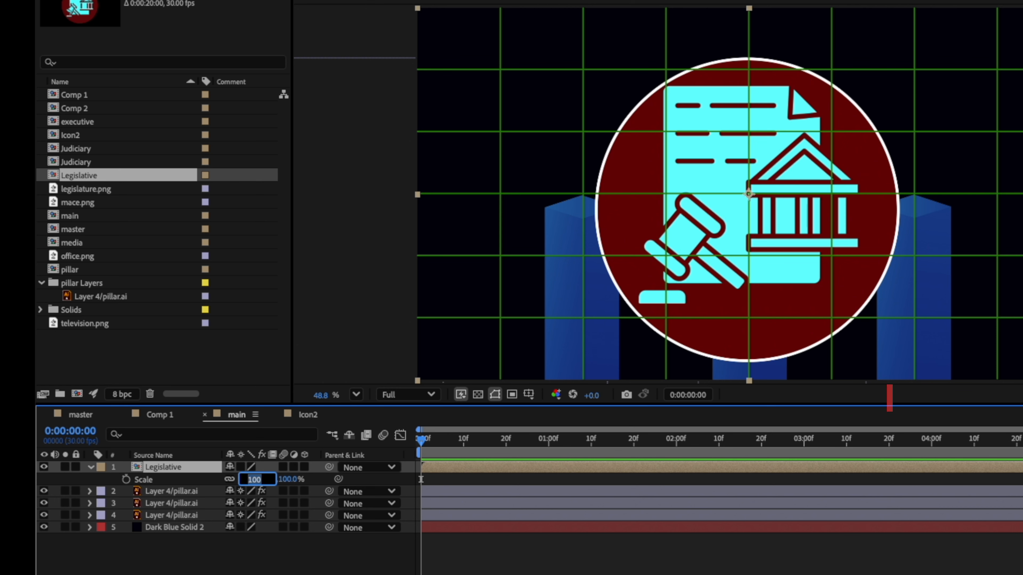
text(30)
key(Return)
drag(748, 196, 583, 103)
click(243, 480)
text(25)
key(Return)
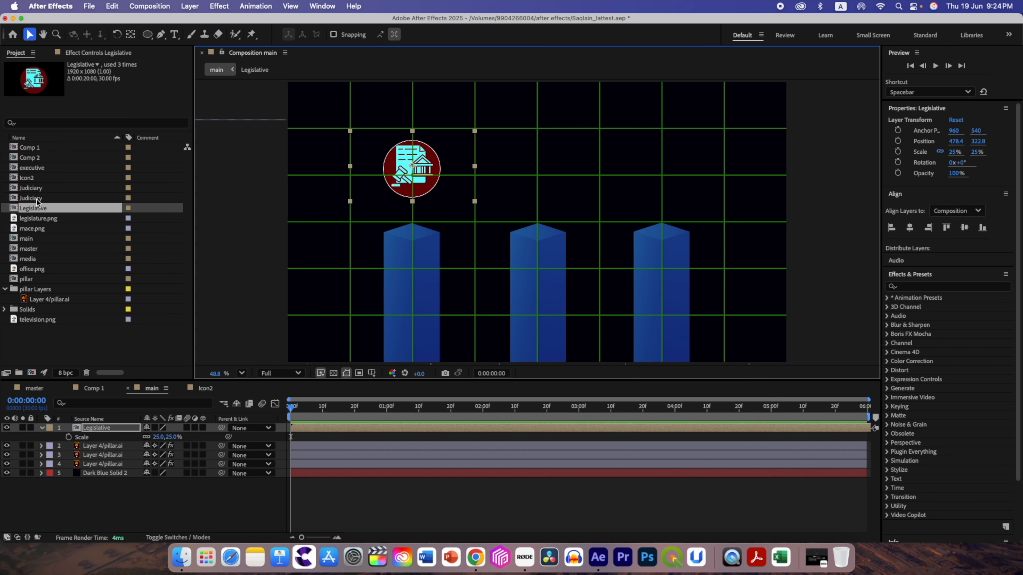
Add the executive composition as the top layer of main, scale it to 25% and place it above the middle pillar, at about 960, 318.7.
click(45, 136)
drag(15, 171, 105, 437)
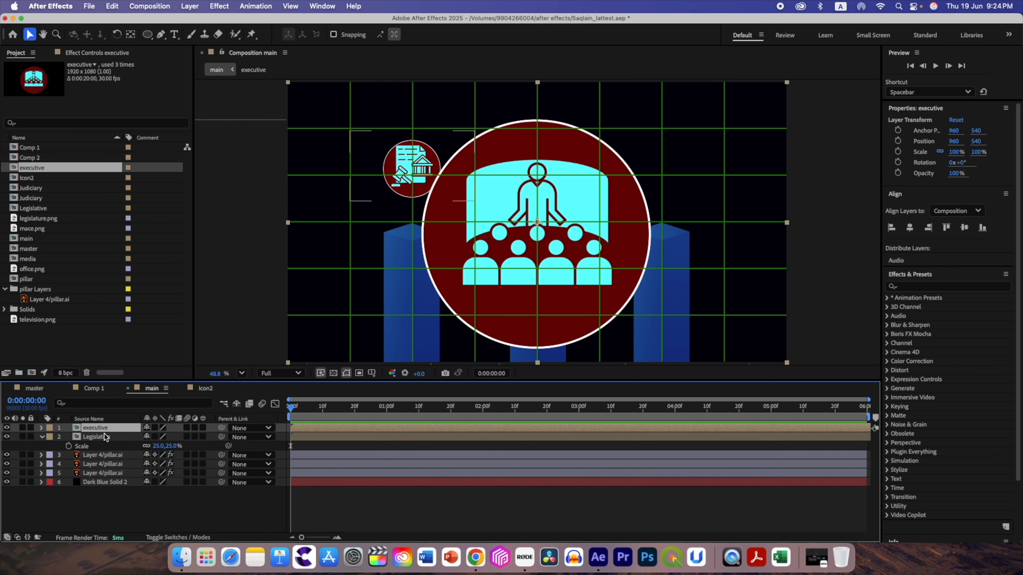
click(156, 438)
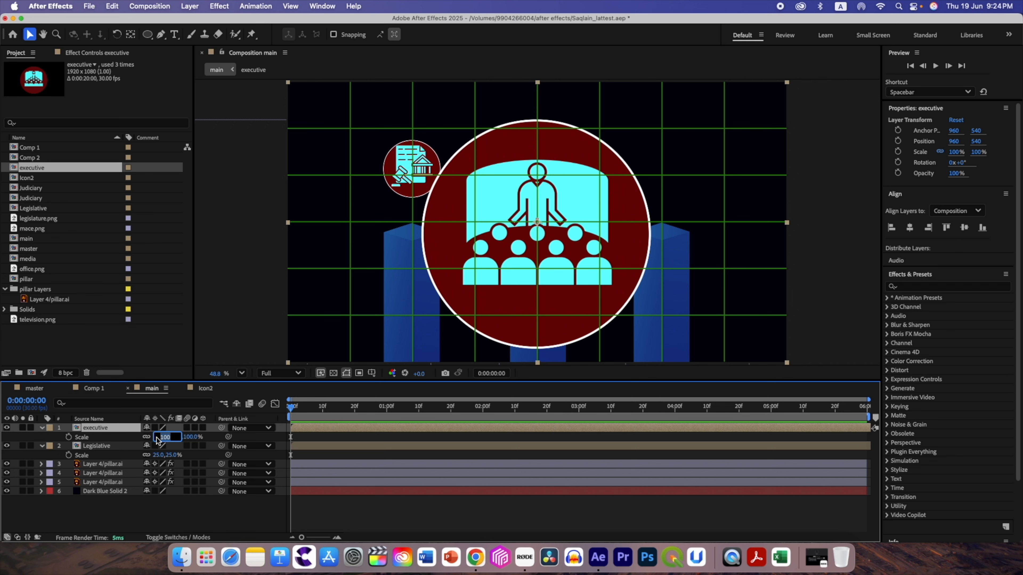
text(25)
key(Return)
Add the Judiciary composition as the top layer of main, scale it to 25% and place it above the right pillar.
click(25, 188)
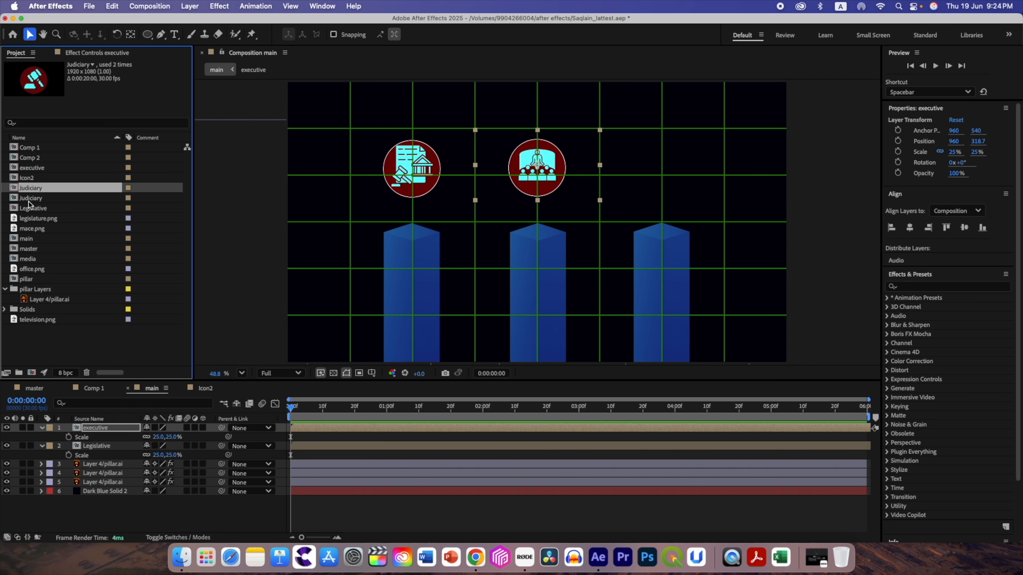
drag(29, 201, 97, 428)
key(s)
click(157, 437)
text(25)
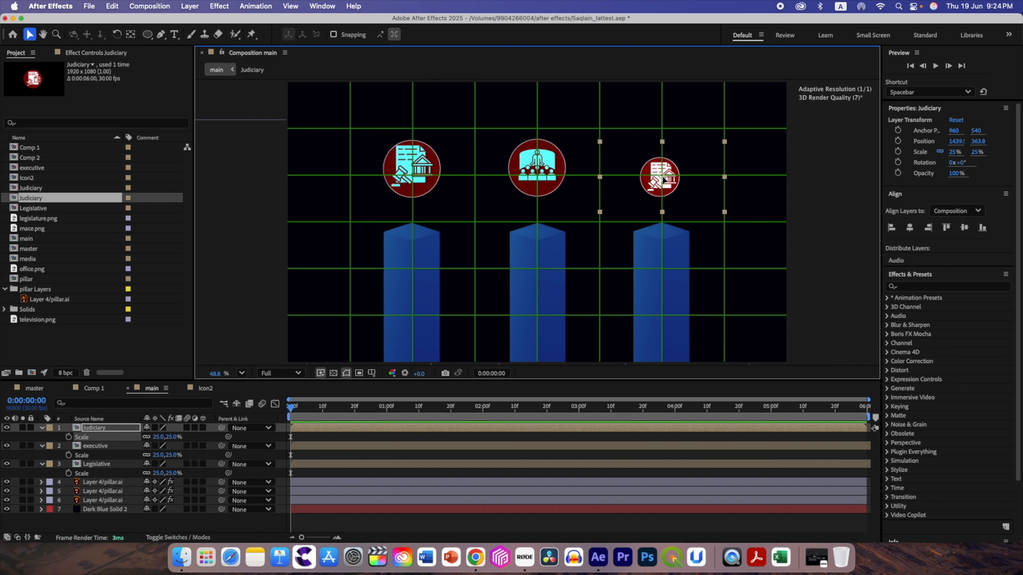
Hide the grid overlays in the main composition view and deselect all layers.
click(372, 373)
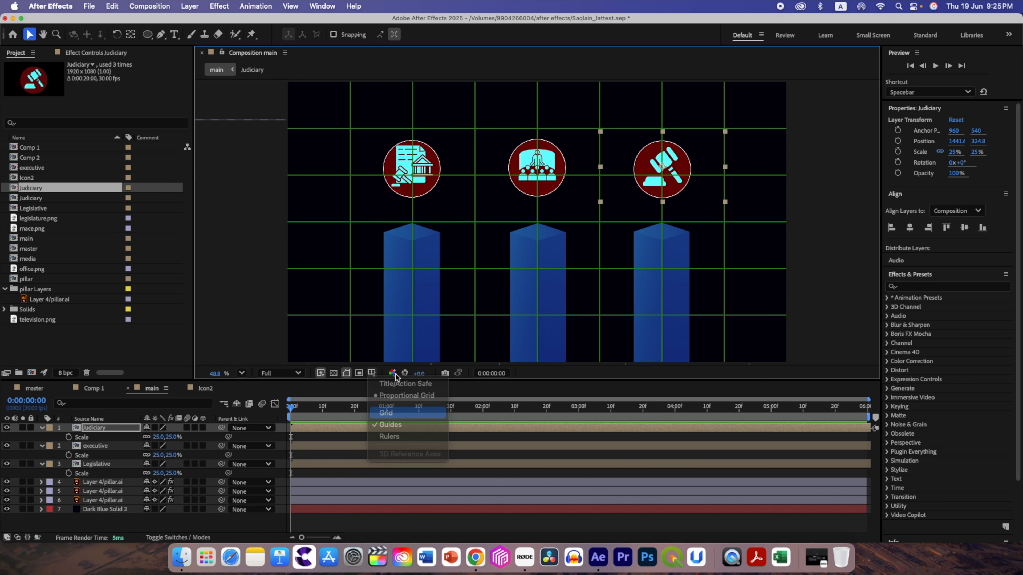
click(396, 429)
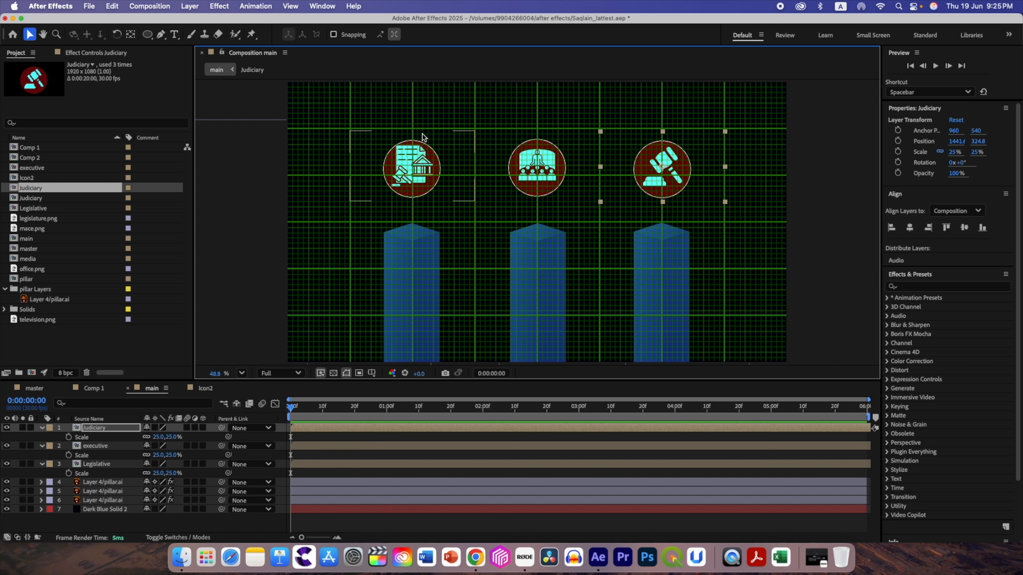
key(super+apostrophe)
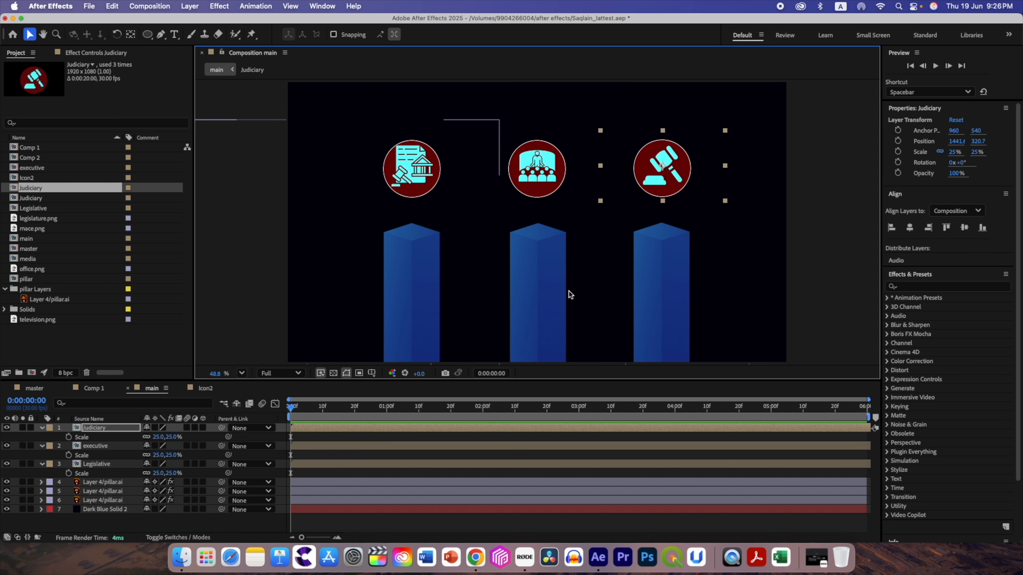
click(237, 527)
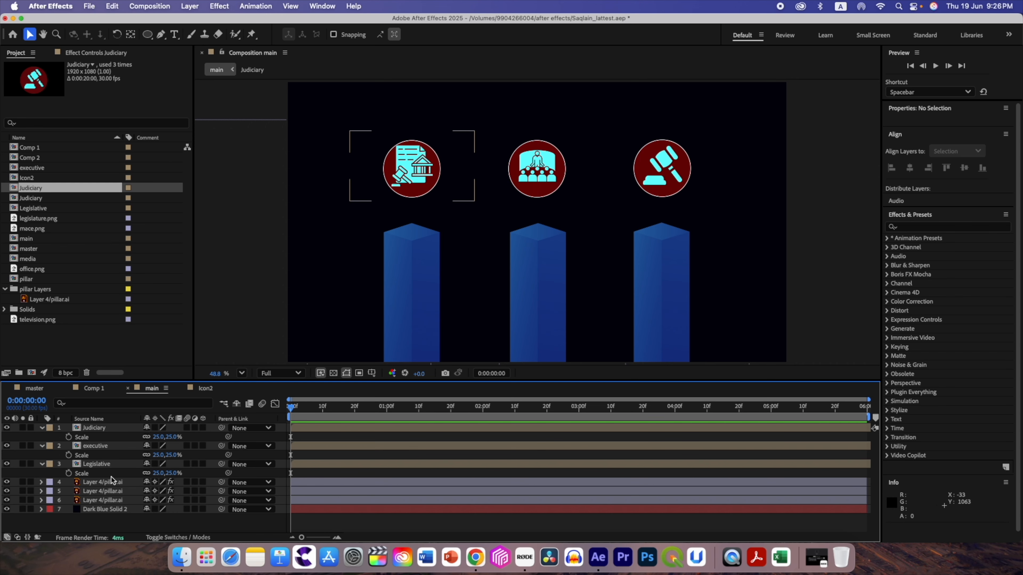
Apply the Drop Shadow effect to the Legislative layer.
click(100, 464)
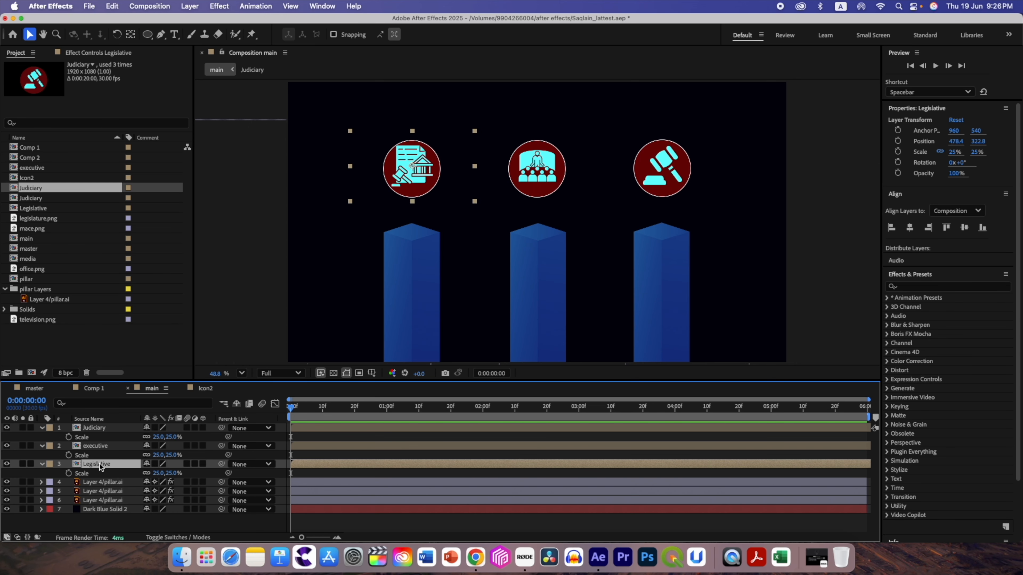
key(ctrl+space)
text(drop)
key(Return)
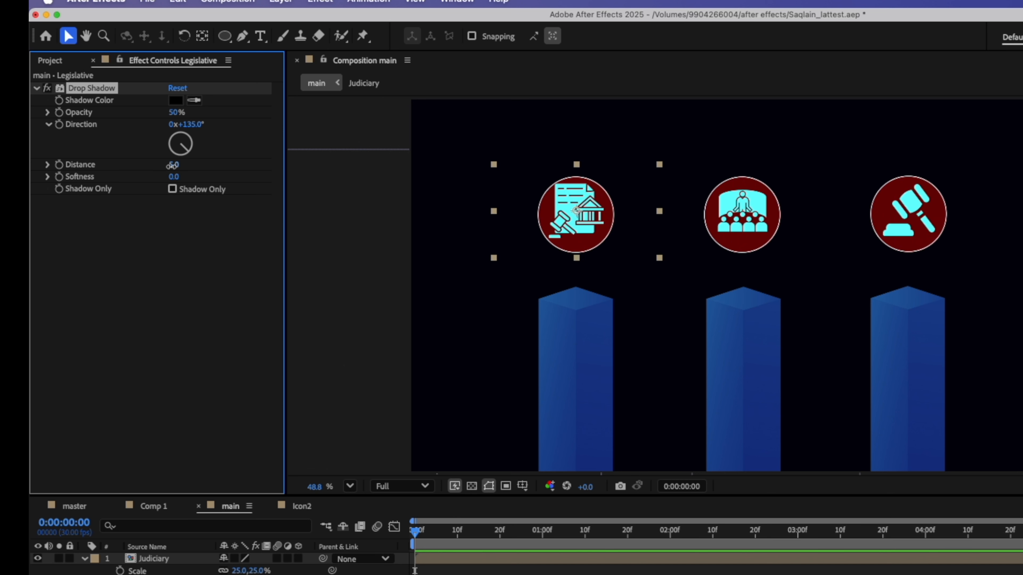
Set the Legislative layer's drop shadow to direction 185°, distance 600 and softness 253.
drag(172, 166, 495, 201)
drag(190, 157, 332, 177)
drag(174, 177, 372, 197)
click(174, 167)
text(60)
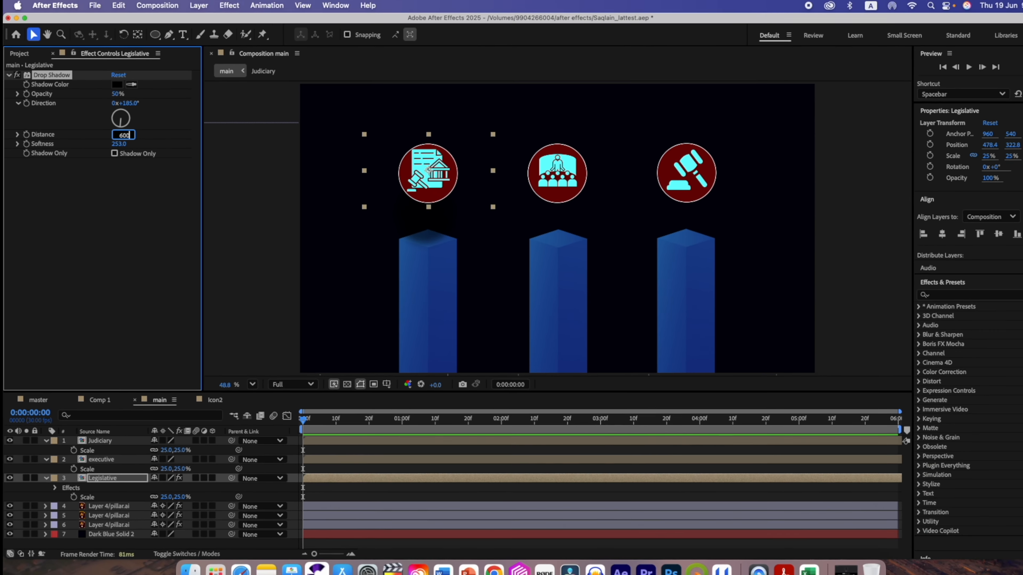
text(0)
key(Return)
Copy the Legislative layer's Drop Shadow effect onto the executive and Judiciary layers.
click(112, 6)
click(117, 8)
click(95, 446)
shift+click(94, 427)
key(super+v)
Apply the Deep Glow effect to the Legislative layer.
click(94, 483)
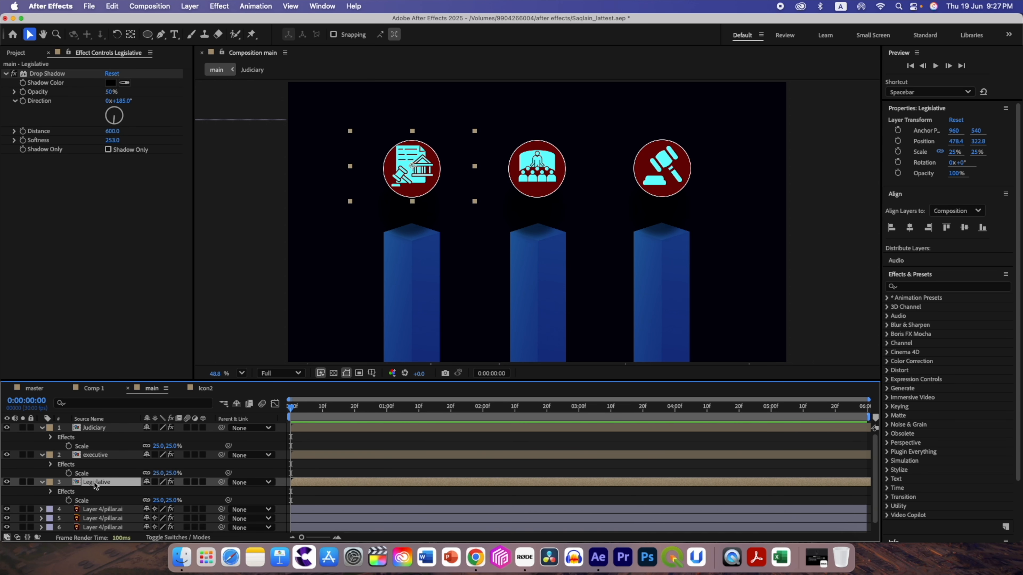
key(ctrl+space)
text(de)
key(Return)
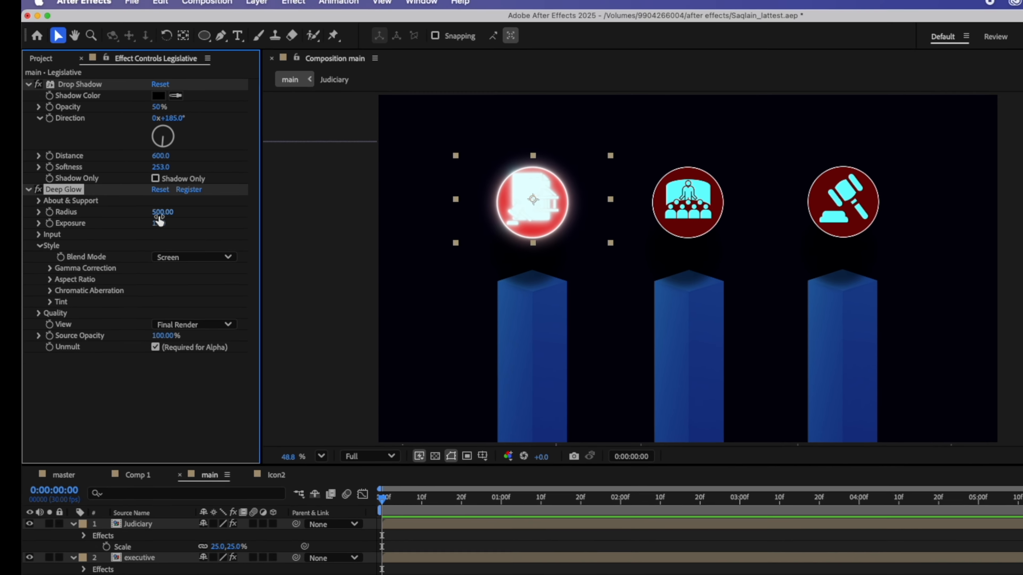
Set the Legislative layer's Deep Glow radius to 200 and its exposure to 0.30.
click(175, 225)
text(2)
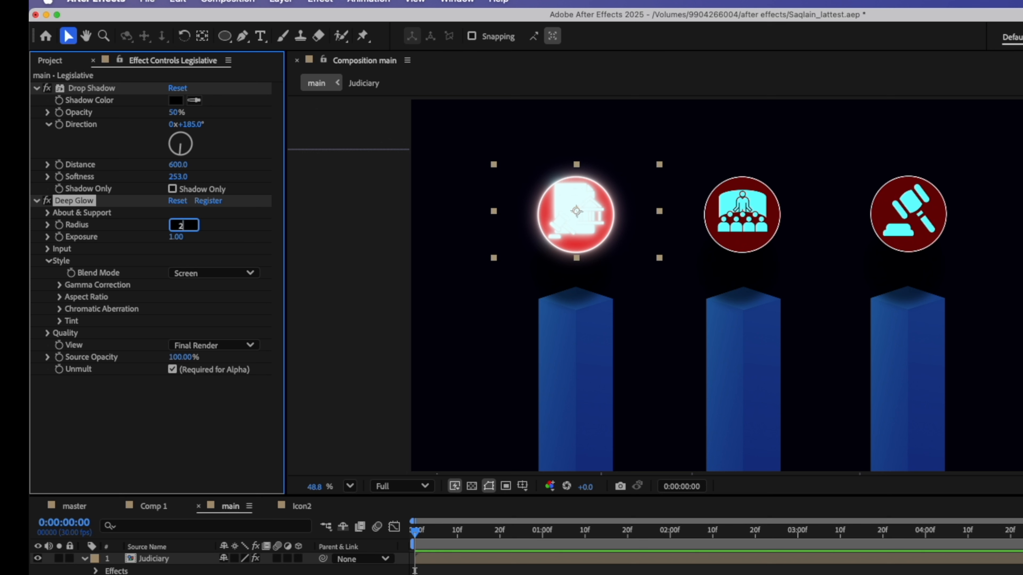
text(00)
key(Tab)
text(0)
key(Return)
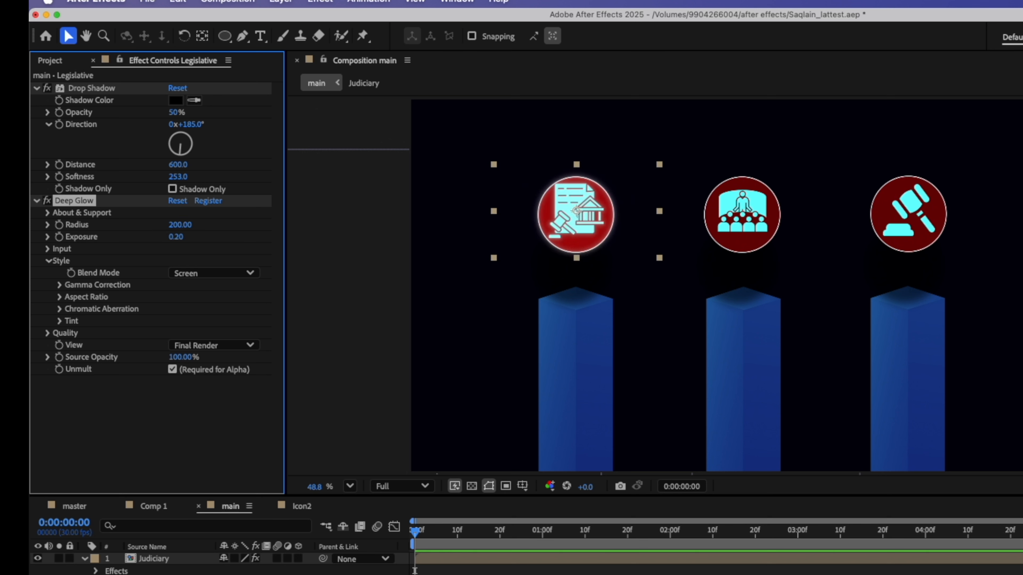
click(173, 238)
text(0.5)
key(Return)
drag(182, 242, 174, 242)
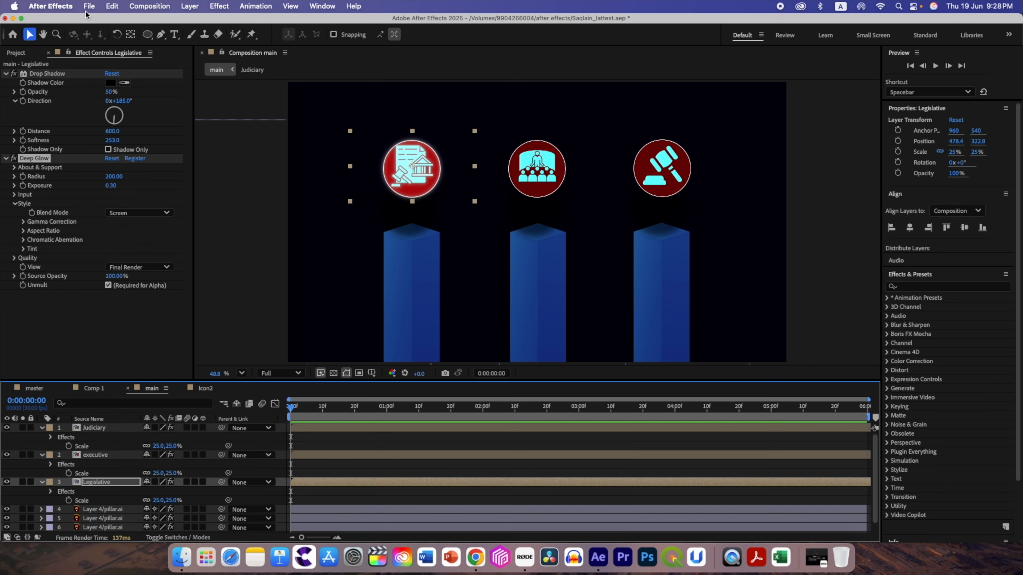
Copy the Legislative layer's Deep Glow effect onto the executive and Judiciary layers.
click(163, 1)
key(Escape)
click(93, 455)
shift+click(94, 428)
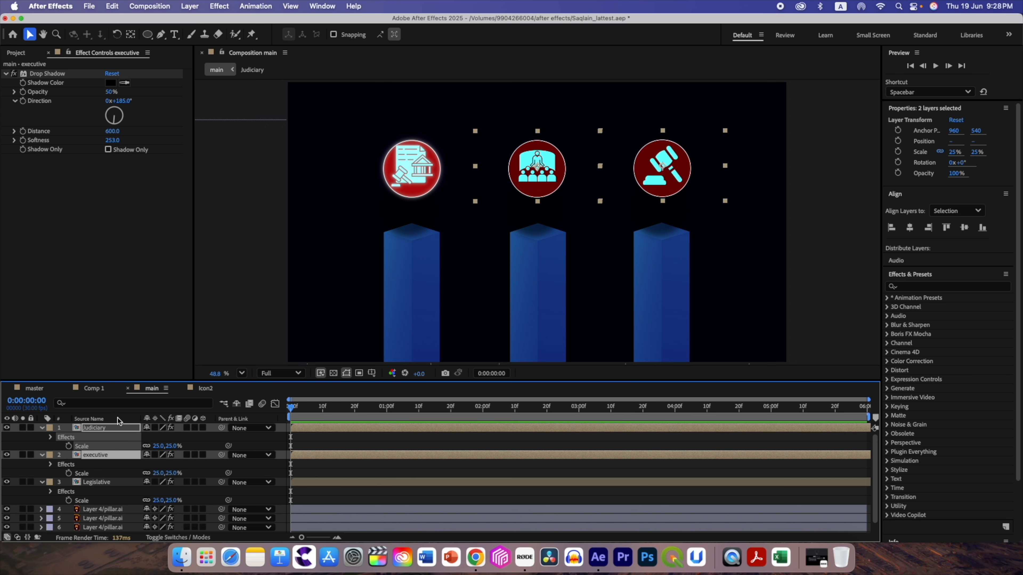
right_click(101, 466)
click(120, 121)
Collapse the properties of the Judiciary, executive and Legislative layers and deselect everything.
click(42, 429)
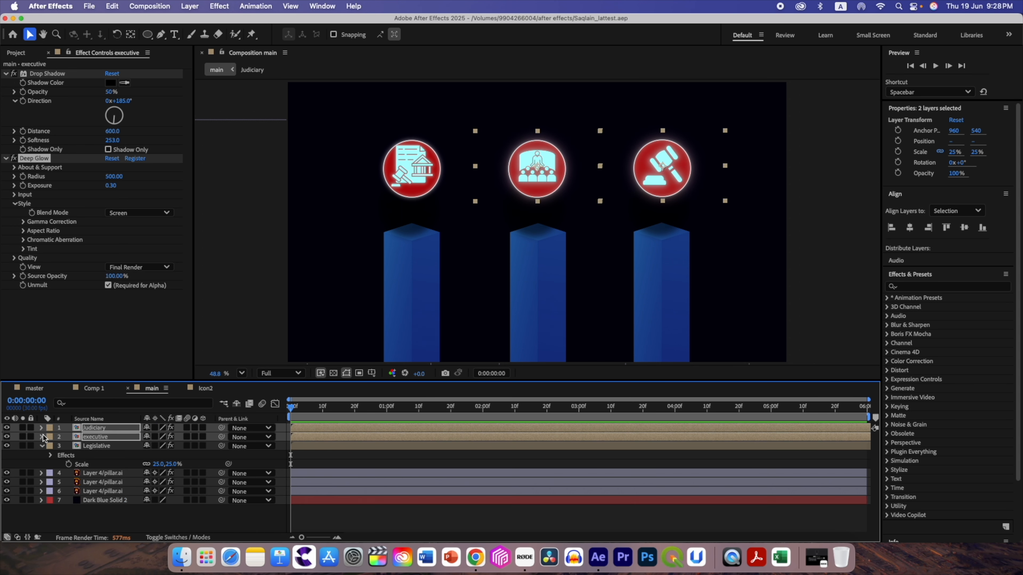
click(42, 445)
click(72, 494)
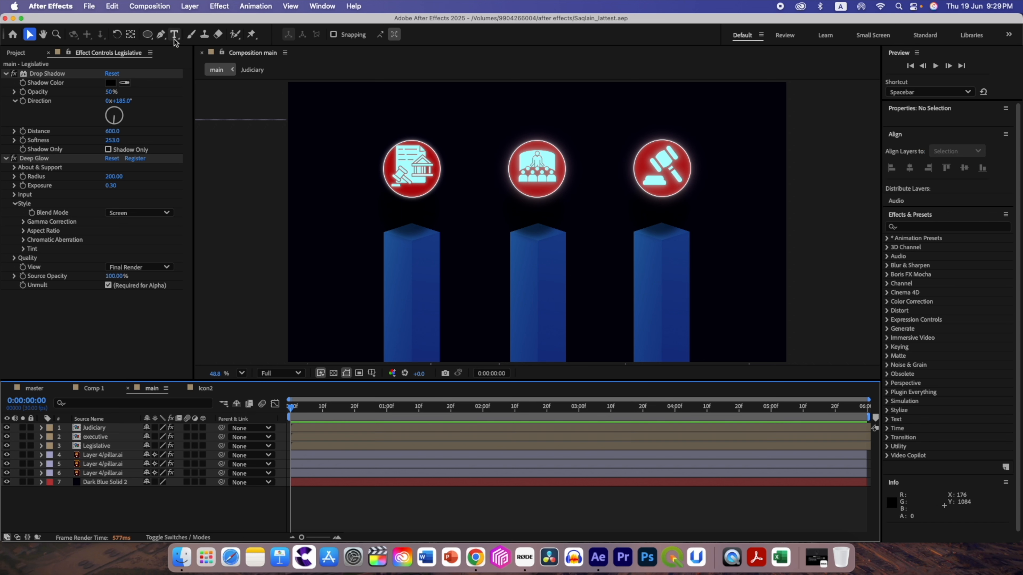
Add the text LEGISLATURE between the left icon and its pillar, at about 373, 500.
click(175, 34)
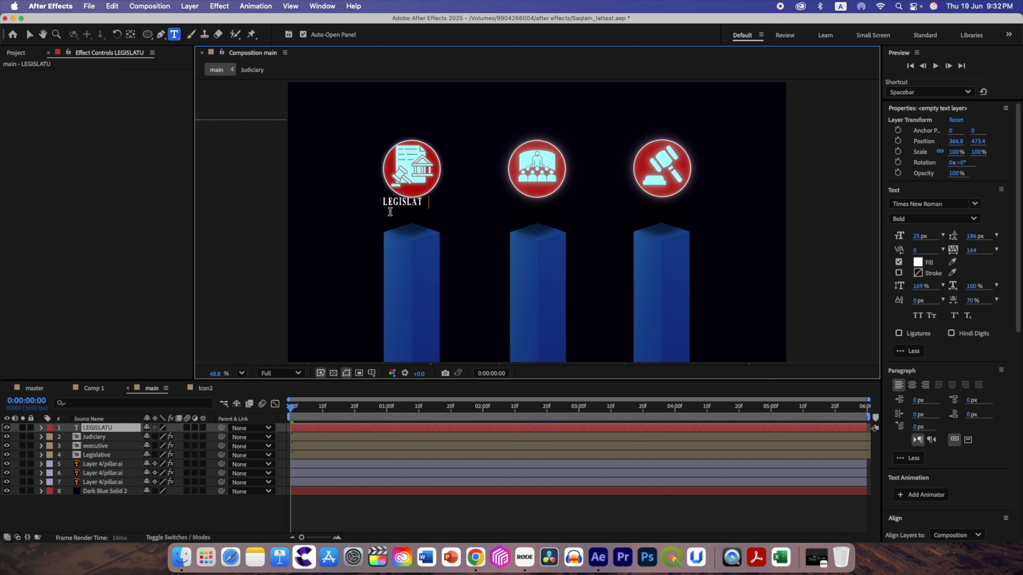
key(Escape)
key(v)
drag(403, 207, 404, 213)
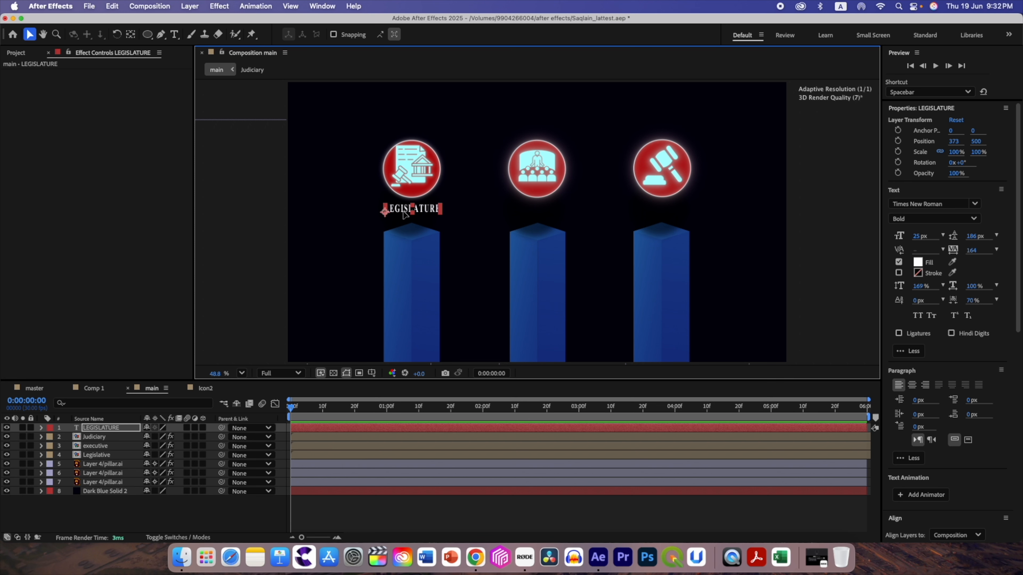
Apply the Deep Glow effect to the LEGISLATURE text layer.
key(super+Down)
click(34, 158)
click(112, 6)
click(118, 76)
click(78, 427)
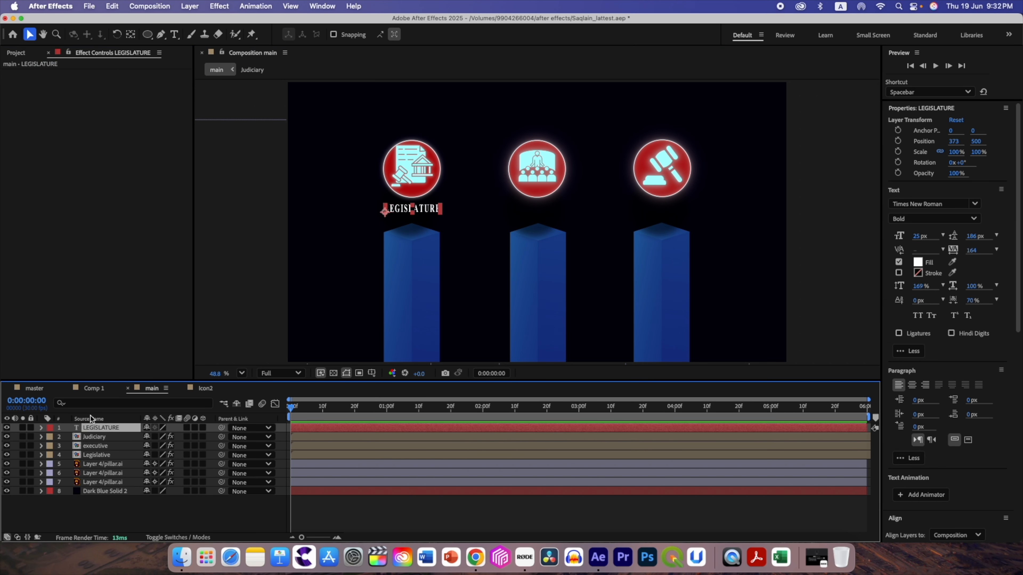
click(112, 6)
click(117, 121)
Set the LEGISLATURE text's Deep Glow radius to 200 and exposure to 0.20, and deselect the layer.
click(110, 92)
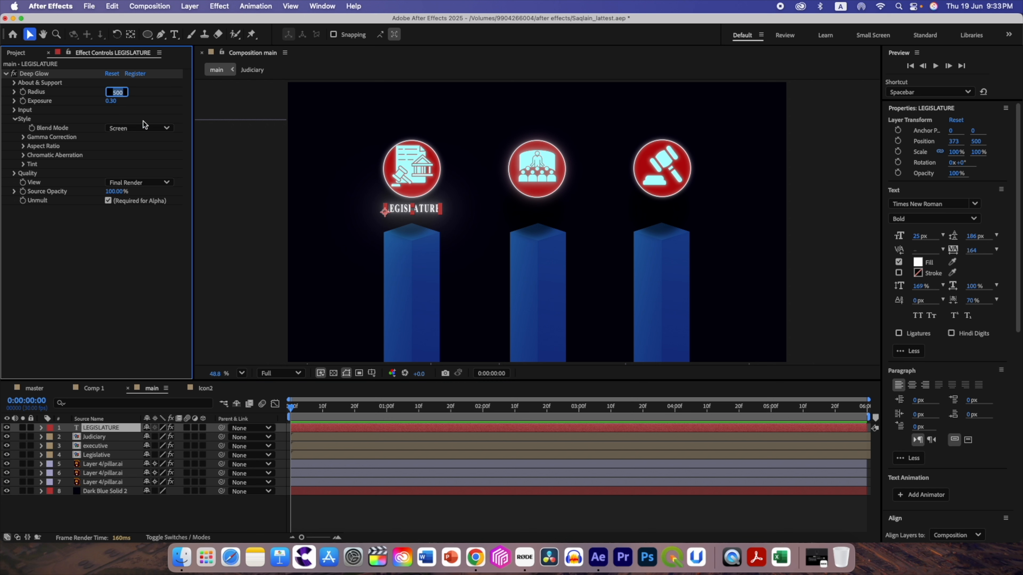
click(113, 101)
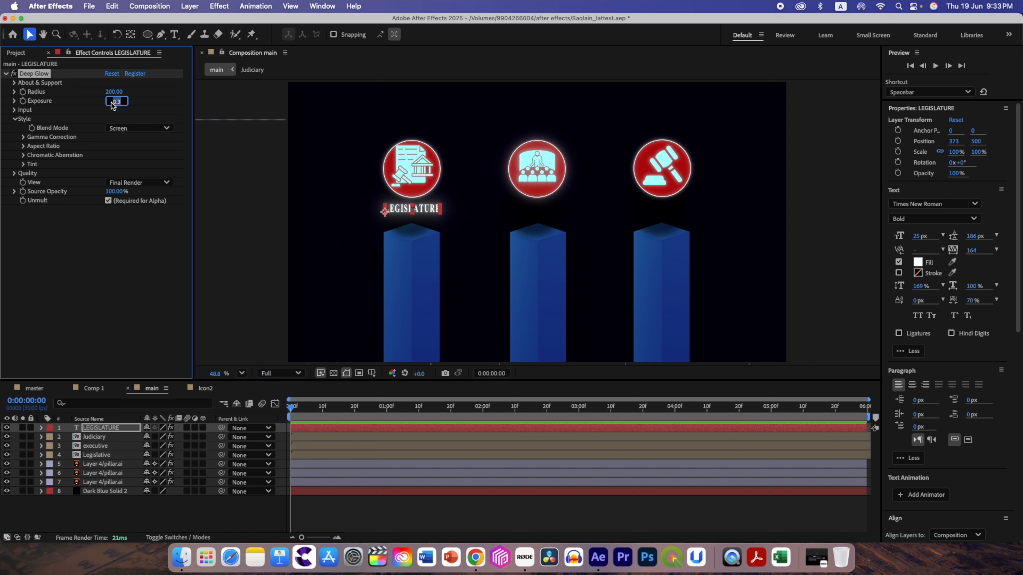
key(Return)
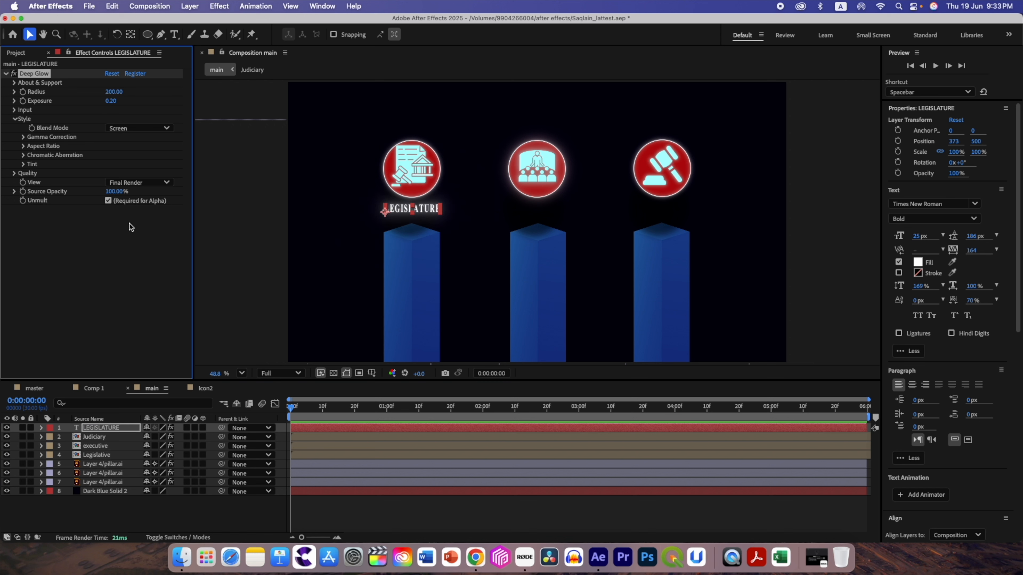
click(130, 496)
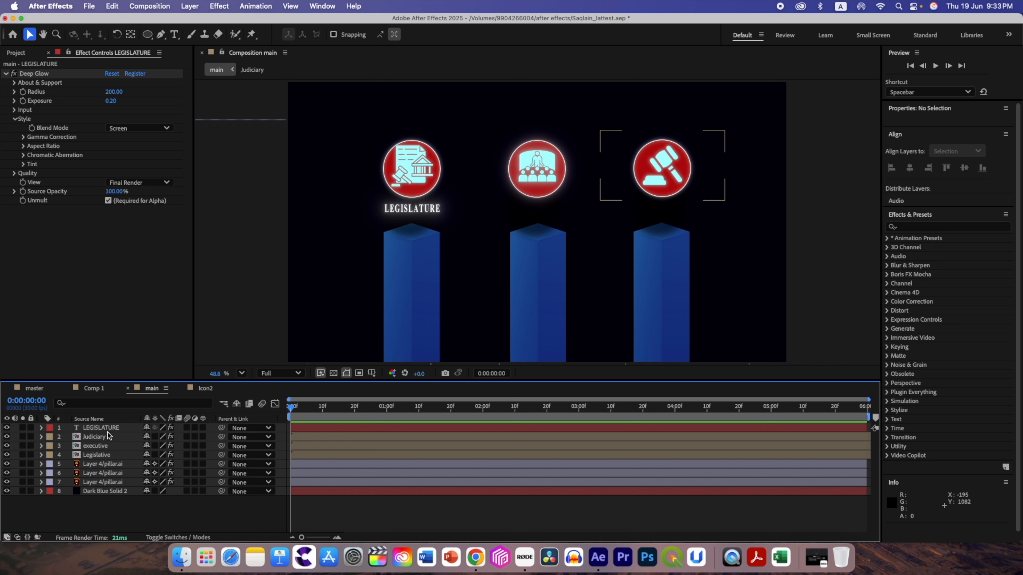
Duplicate the LEGISLATURE text, place the copy under the middle icon at about 854.6, 500, and change its wording to EXECUTIVE.
click(97, 429)
key(super+d)
drag(406, 213, 534, 213)
key(super+t)
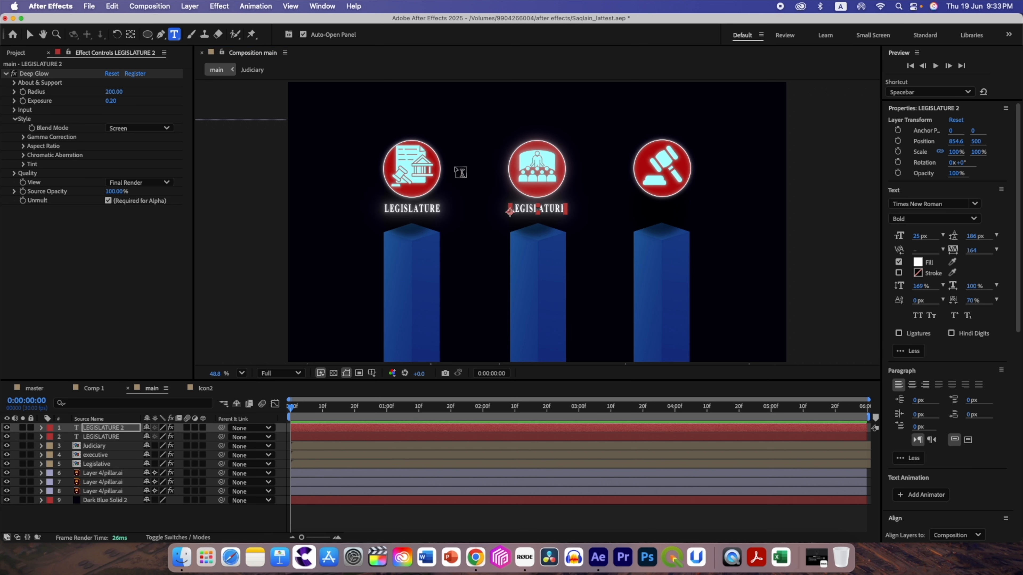
double_click(527, 212)
text(EXECUTIVE)
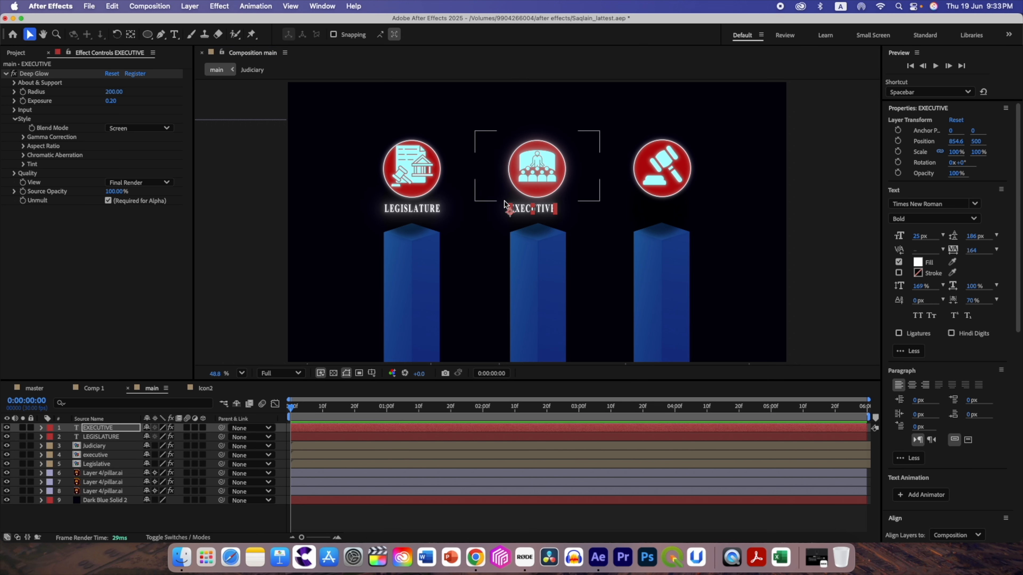
key(Escape)
key(v)
Duplicate the EXECUTIVE text, place the copy under the gavel icon at about 1375, 502, and change its wording to JUDICIAL.
key(super+d)
drag(528, 214, 660, 213)
double_click(660, 210)
text(JUDICIAL)
key(Escape)
key(v)
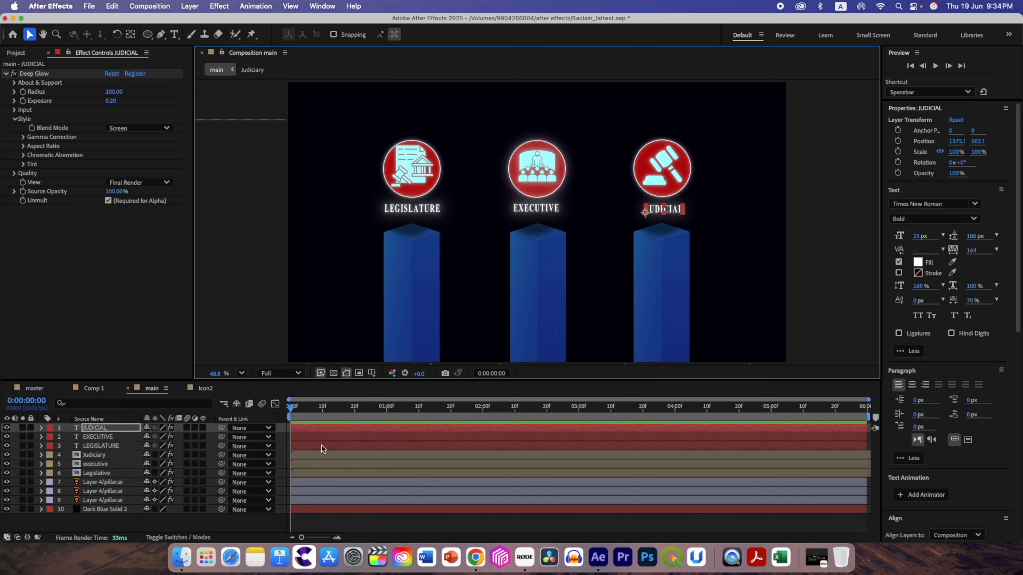
click(212, 528)
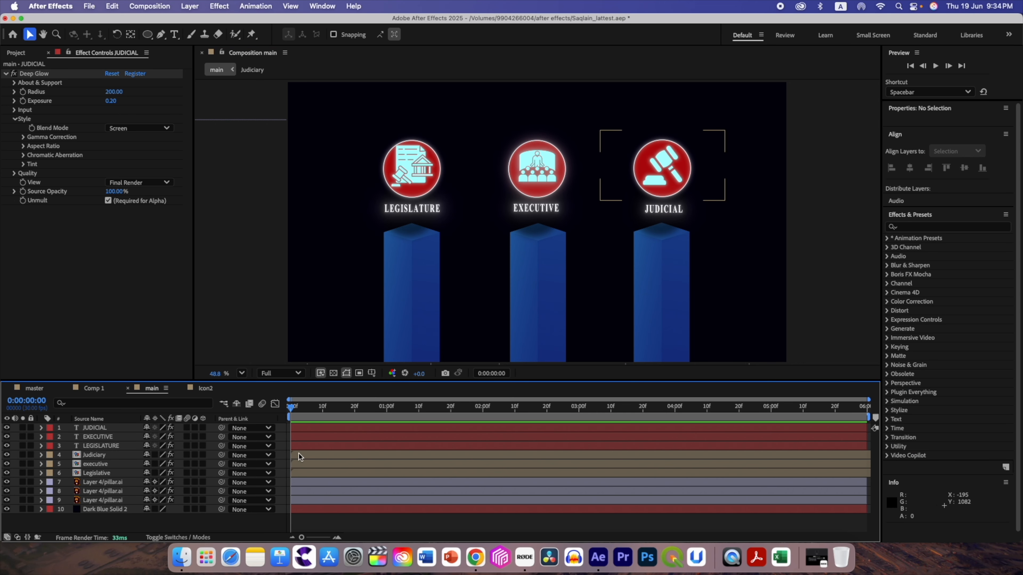
Add a null object and parent all the text, icon and pillar layers to it, leaving out the dark blue background.
right_click(133, 525)
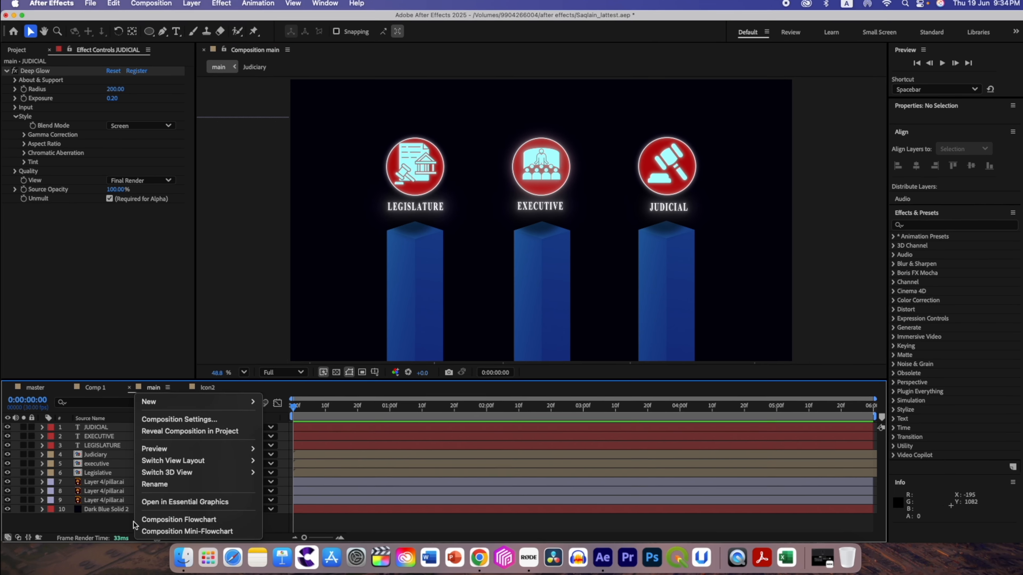
mouse_move(148, 402)
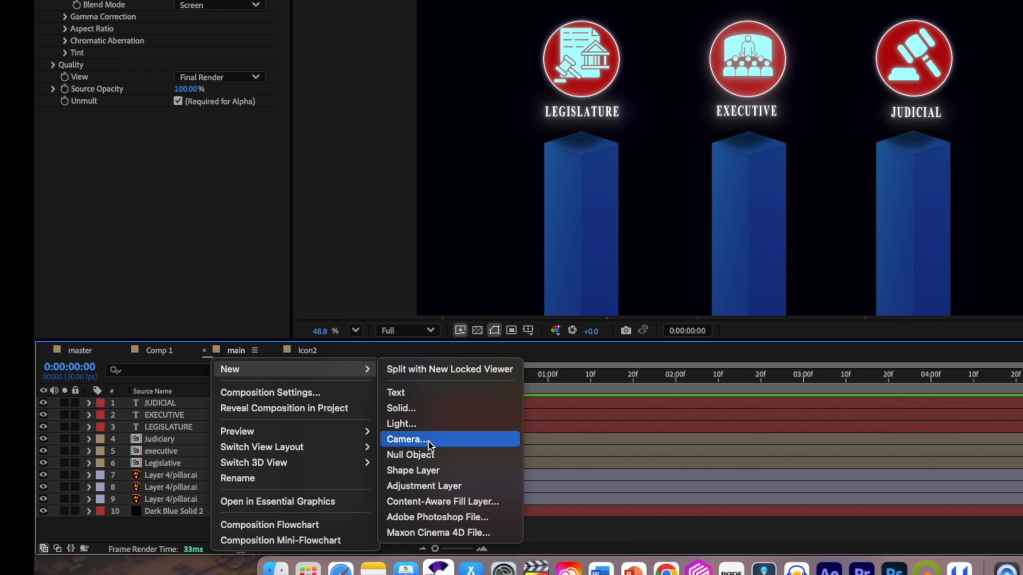
click(414, 454)
click(156, 416)
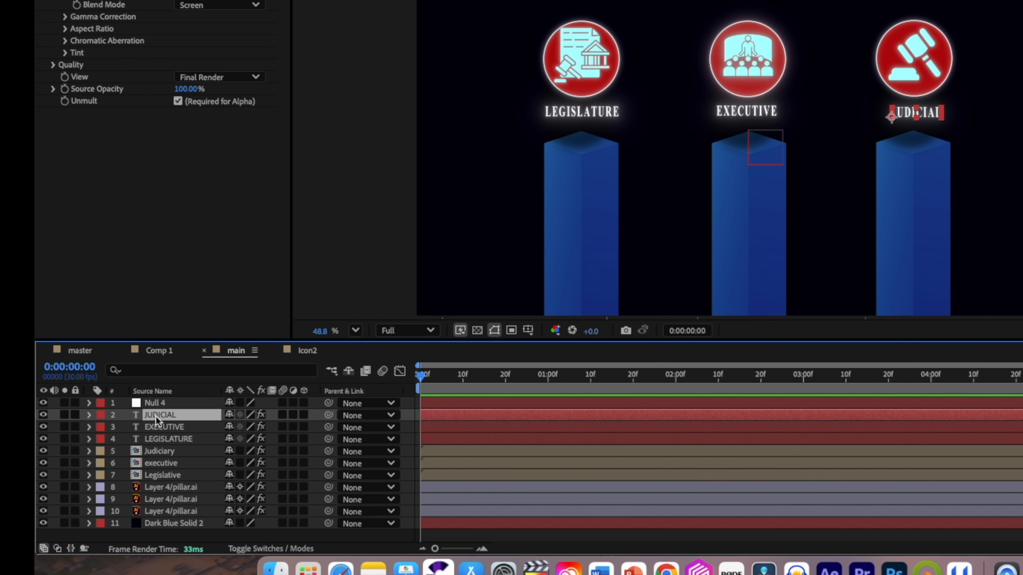
shift+click(170, 511)
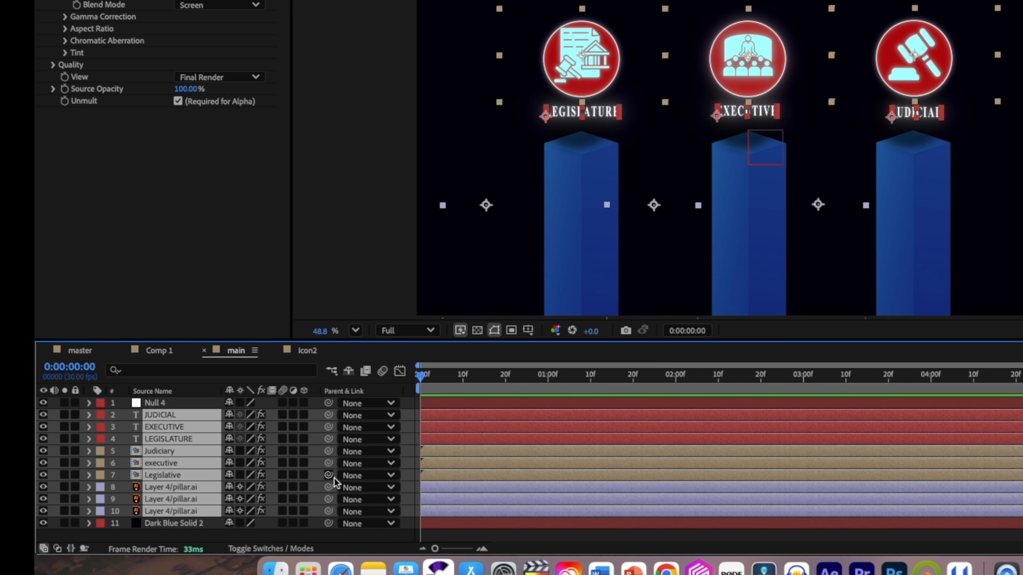
drag(332, 476, 173, 406)
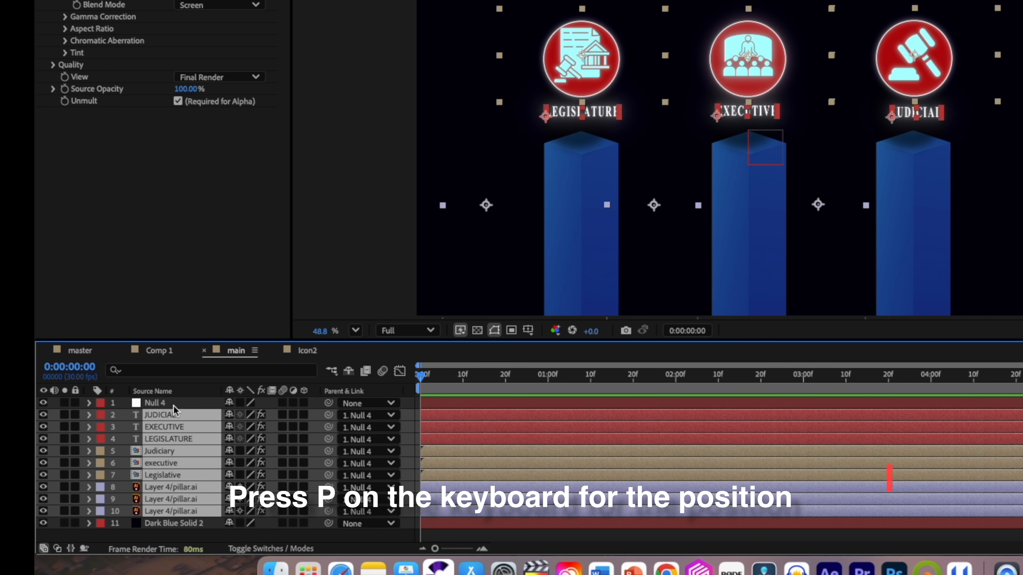
Reveal the null's Position and Scale and keyframe both at 0:00:00:00.
click(170, 404)
key(p)
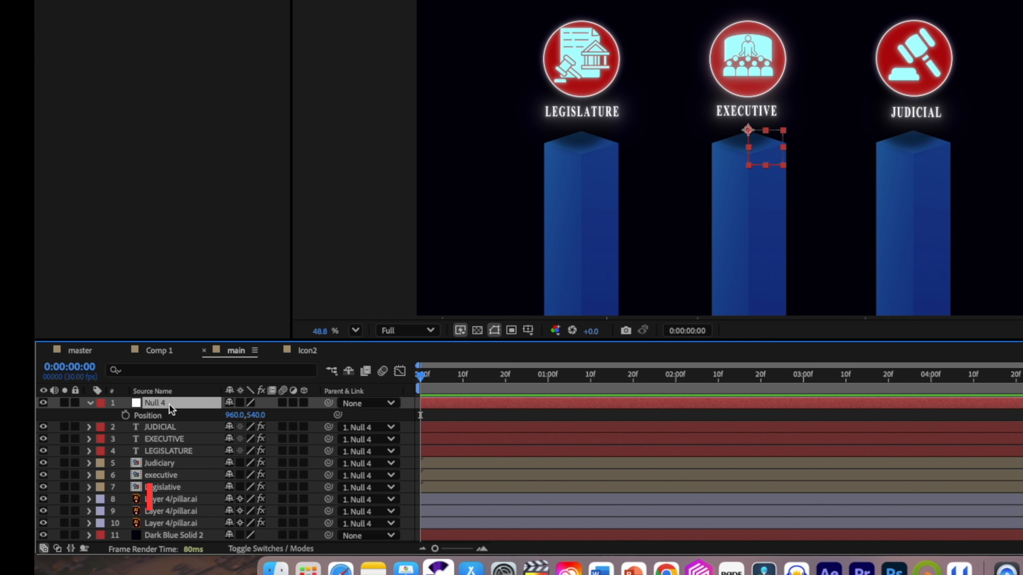
key(shift+s)
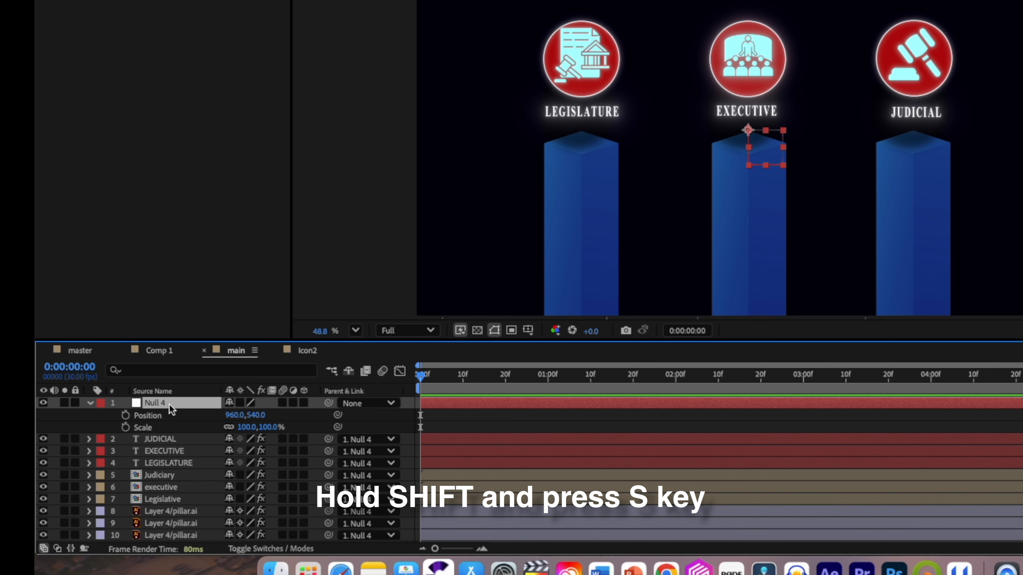
click(125, 415)
click(126, 427)
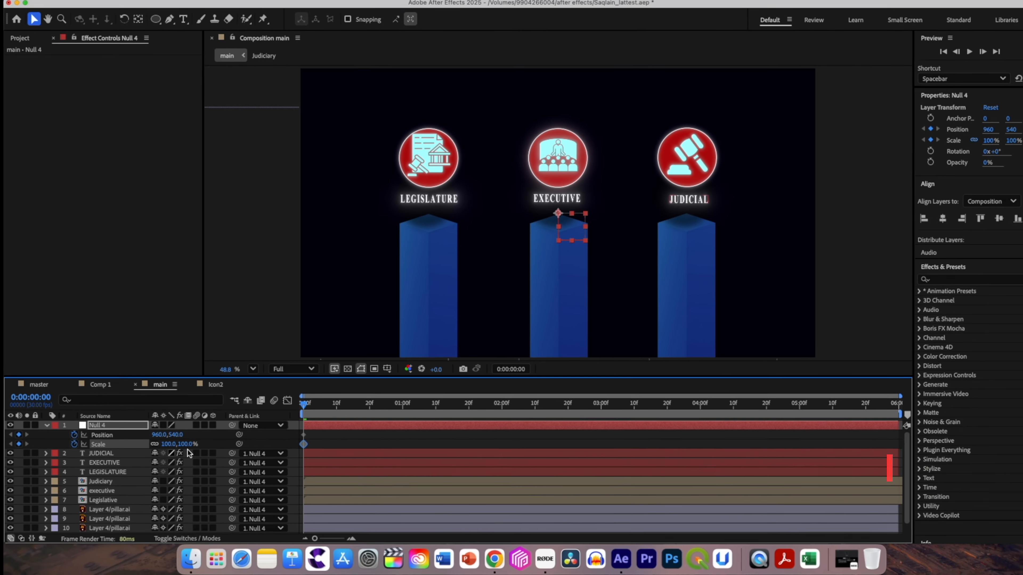
At 0:00:02:00, set the null's scale to 120% and its position to 960, 611.
drag(292, 411, 330, 414)
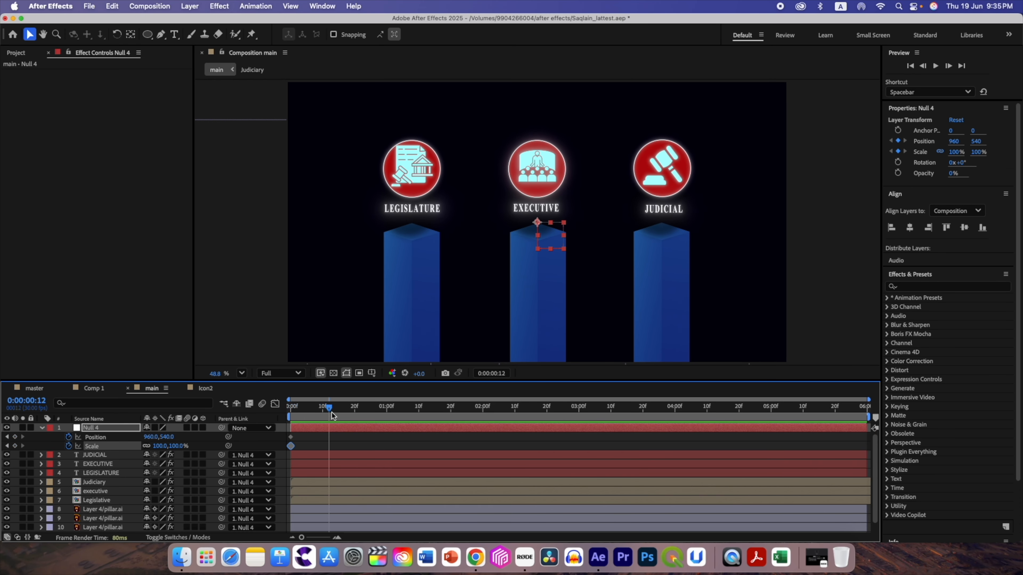
key(Page_Up)
drag(155, 446, 163, 447)
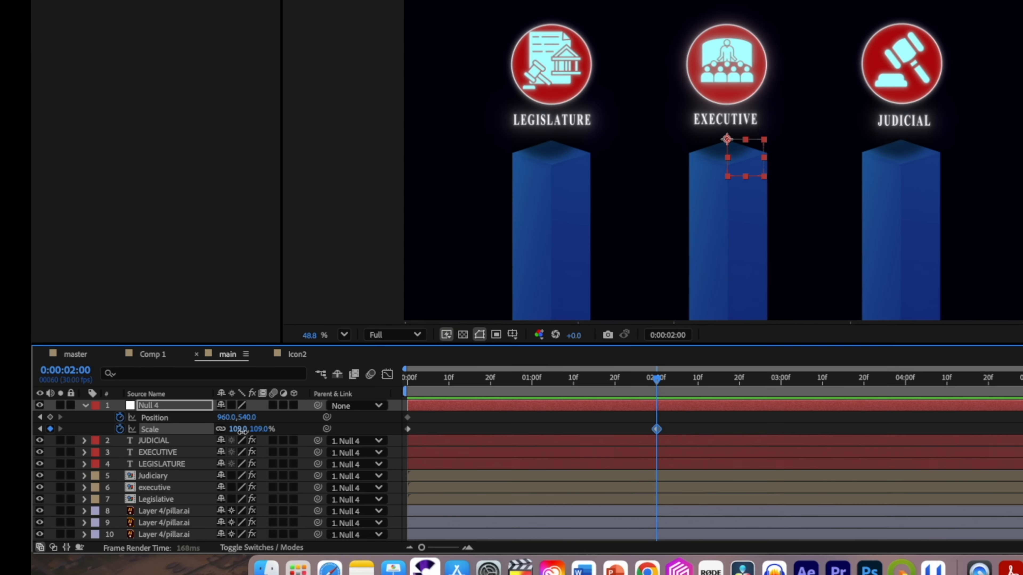
drag(242, 430, 298, 422)
Apply Easy Ease to all the null's Position and Scale keyframes and move the ending pair to about 0:00:02:20.
drag(711, 429, 404, 414)
key(F9)
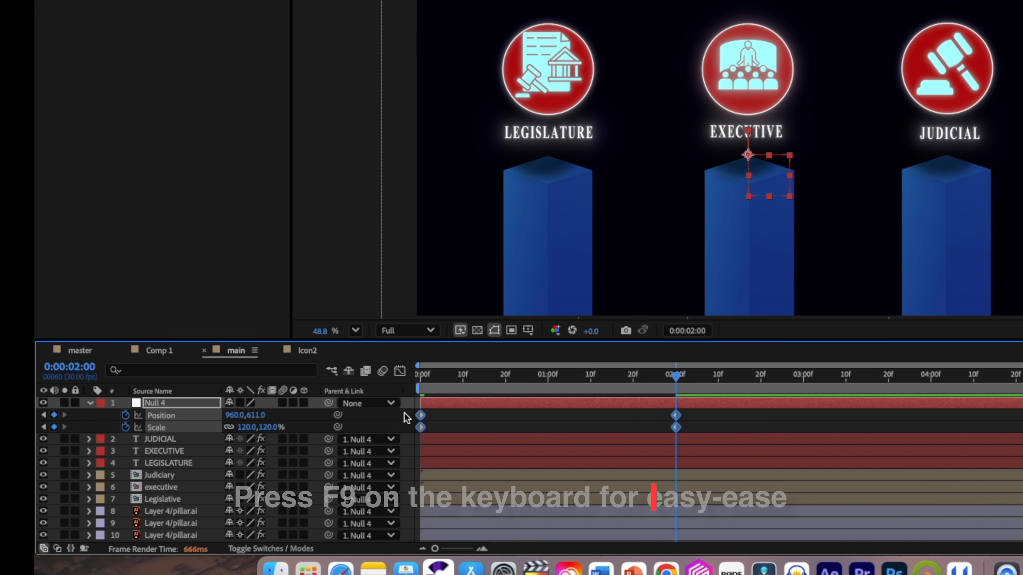
drag(693, 433, 679, 419)
drag(692, 418, 723, 421)
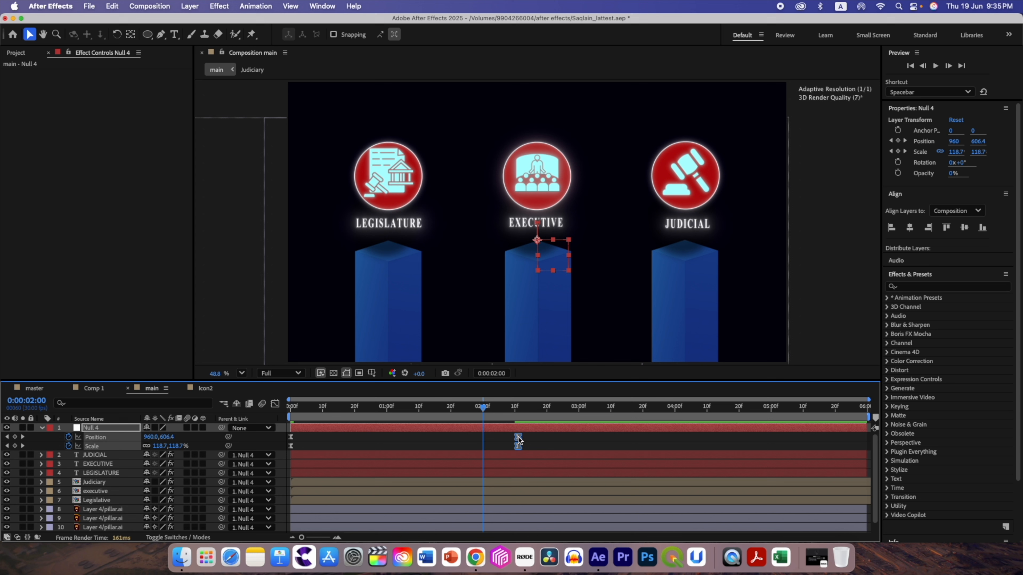
drag(519, 441, 546, 441)
Add Position and Scale keyframes to the null at 0:00:02:00, move the ending pair to 0:00:05:00, and select all the keyframes.
click(15, 437)
click(15, 445)
drag(546, 440, 270, 429)
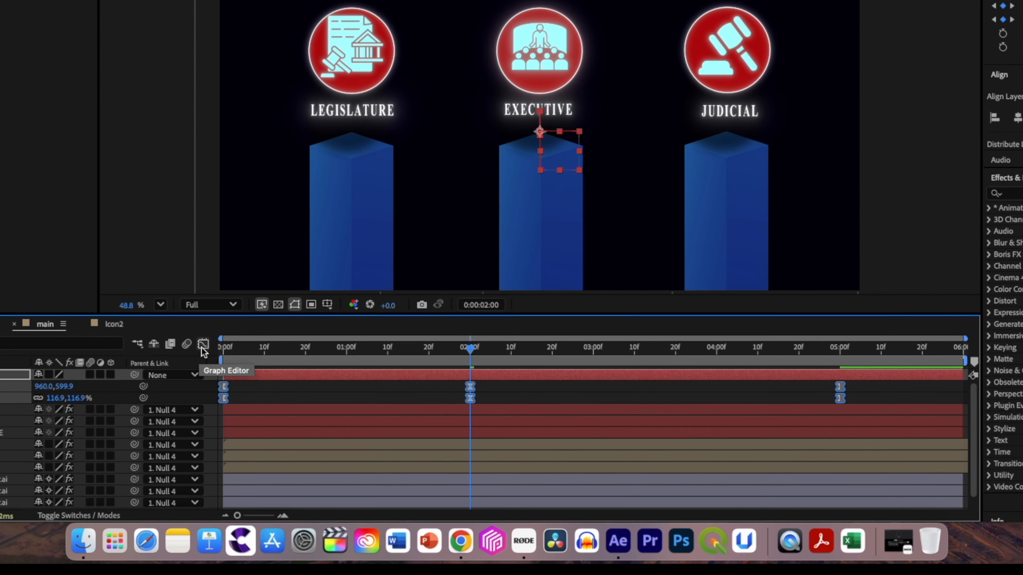
Open the Graph Editor for the null's keyframes with the speed graph as the edited graph type.
click(203, 346)
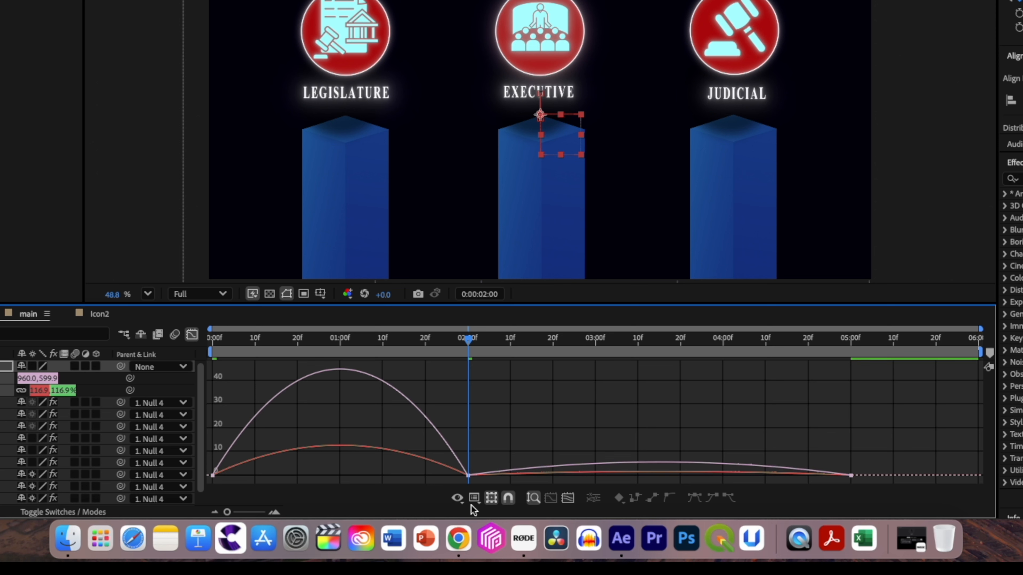
click(457, 498)
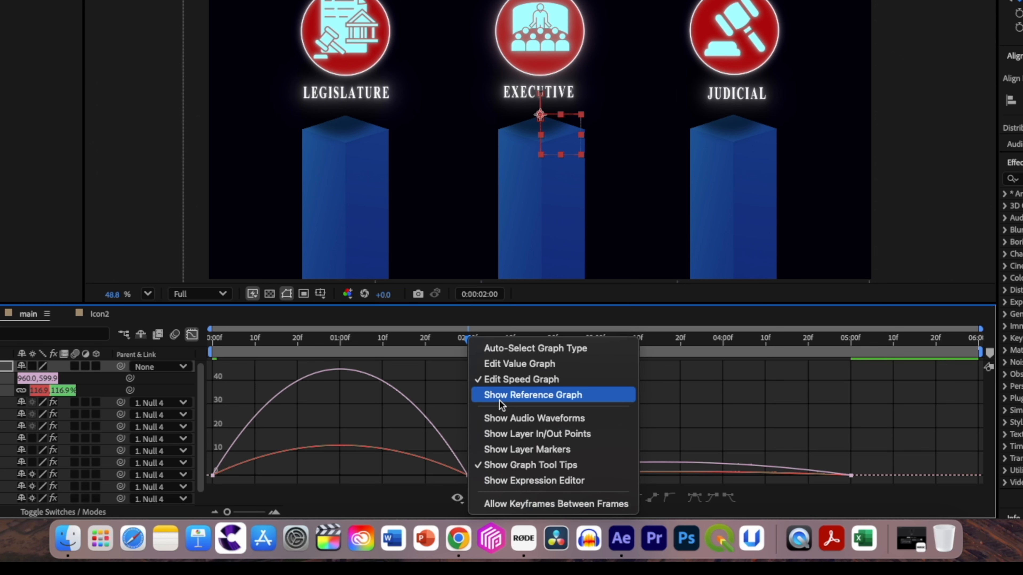
click(501, 385)
Make the Scale keyframe at 0:00:02:00 continuous with 65% incoming influence, and raise its speed handle slightly above zero.
drag(487, 485, 459, 479)
right_click(465, 482)
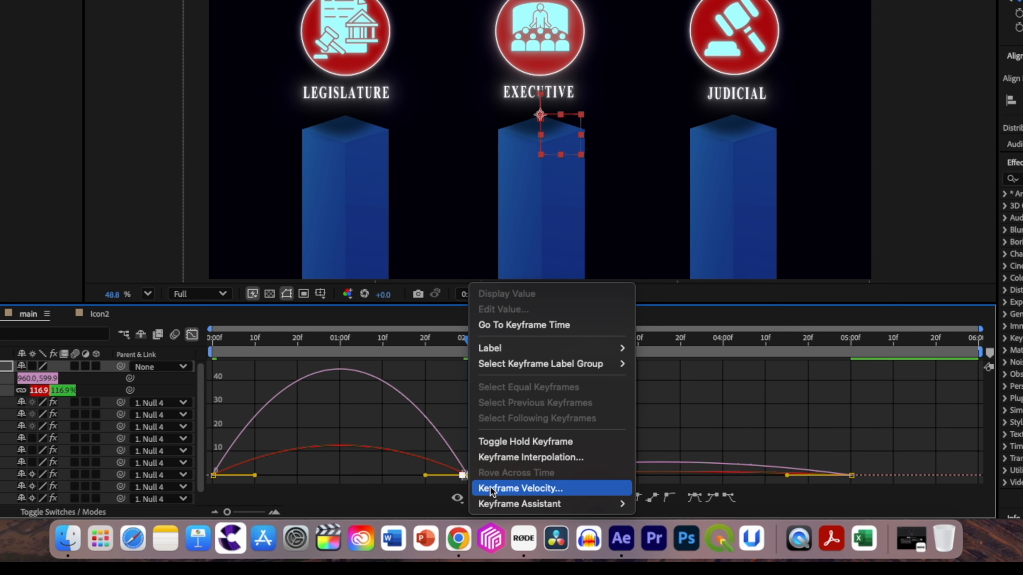
click(508, 484)
click(291, 236)
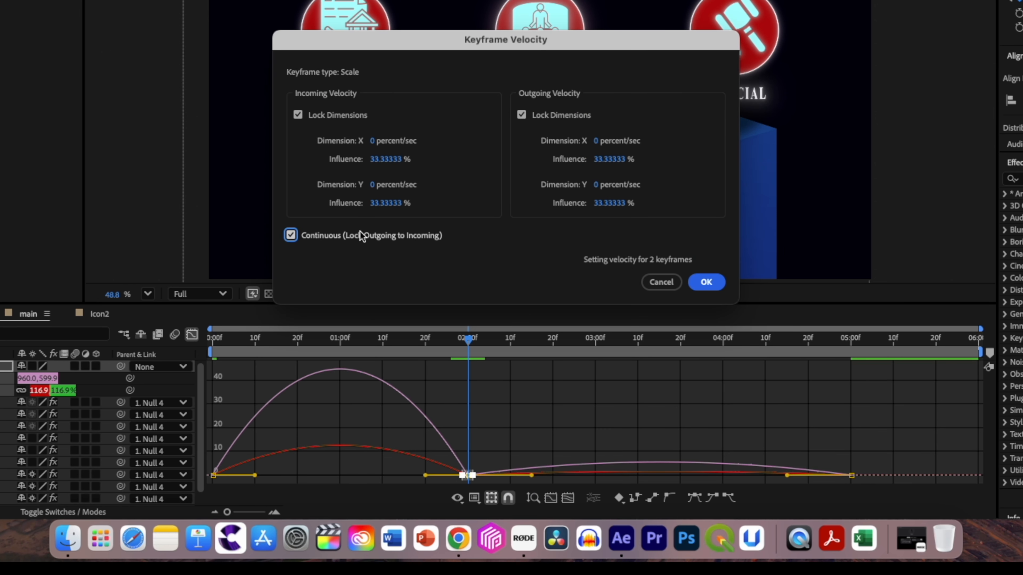
click(380, 203)
text(60)
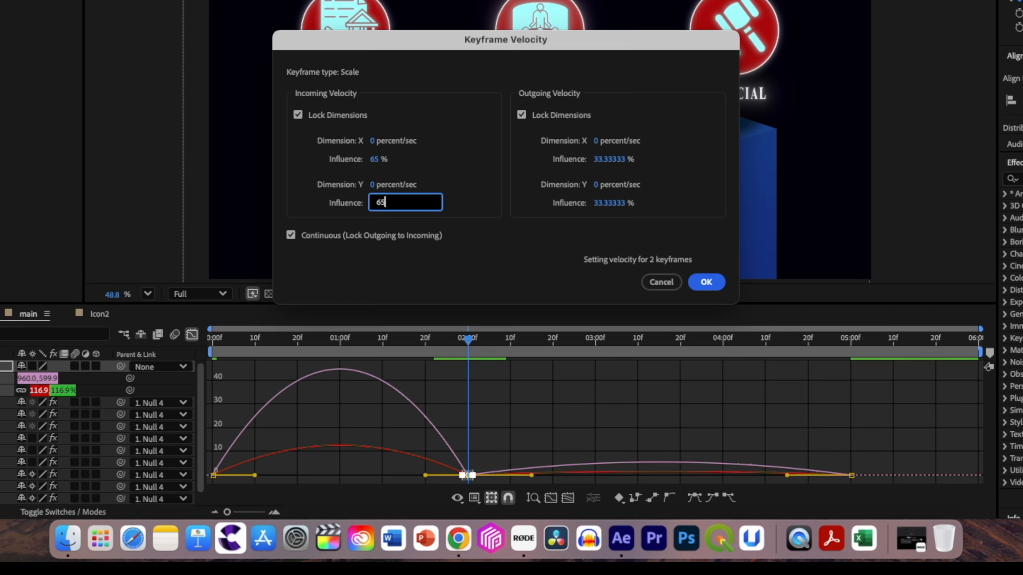
click(706, 282)
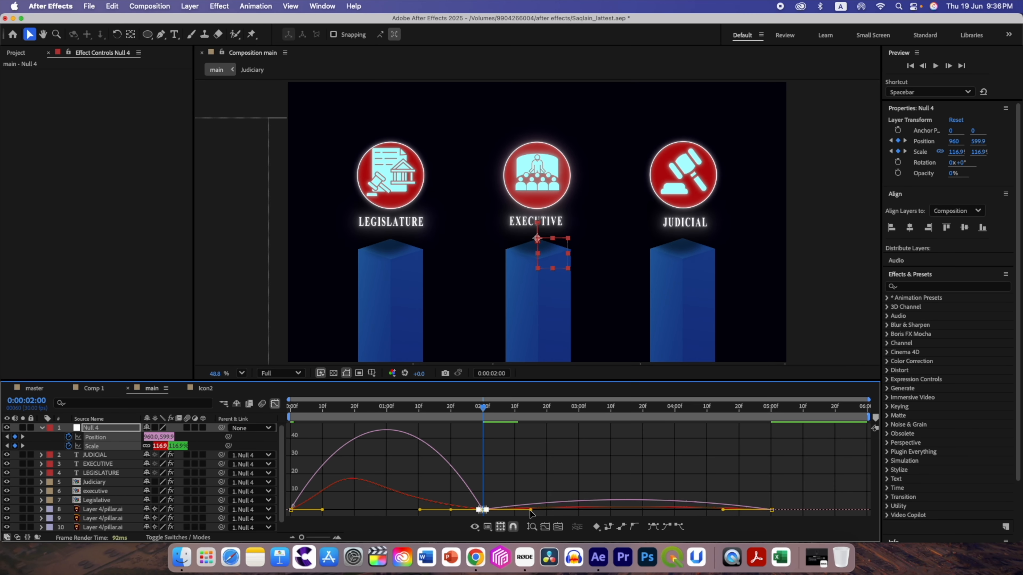
drag(530, 510, 531, 505)
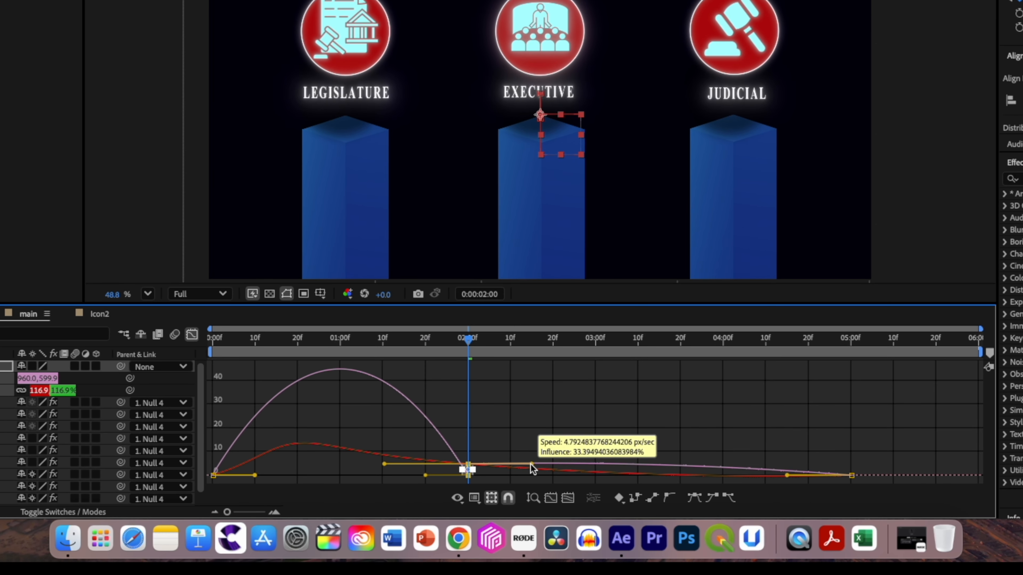
Set the Position keyframe at 0:00:02:00 to 65% incoming influence and raise its speed handle so the curve flows smoothly through it.
drag(533, 469, 533, 469)
key(super+z)
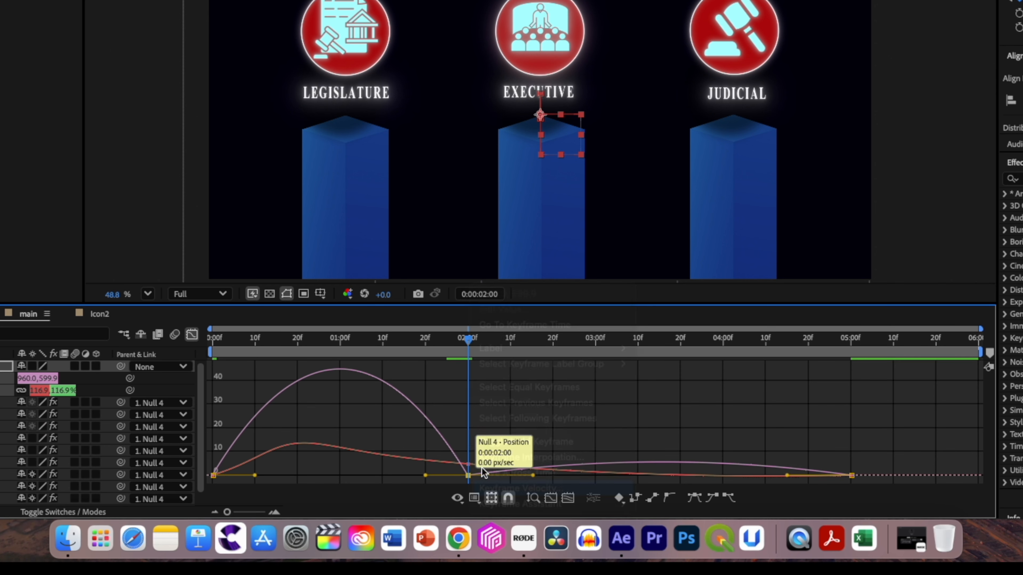
double_click(468, 475)
click(379, 173)
text(45)
click(706, 247)
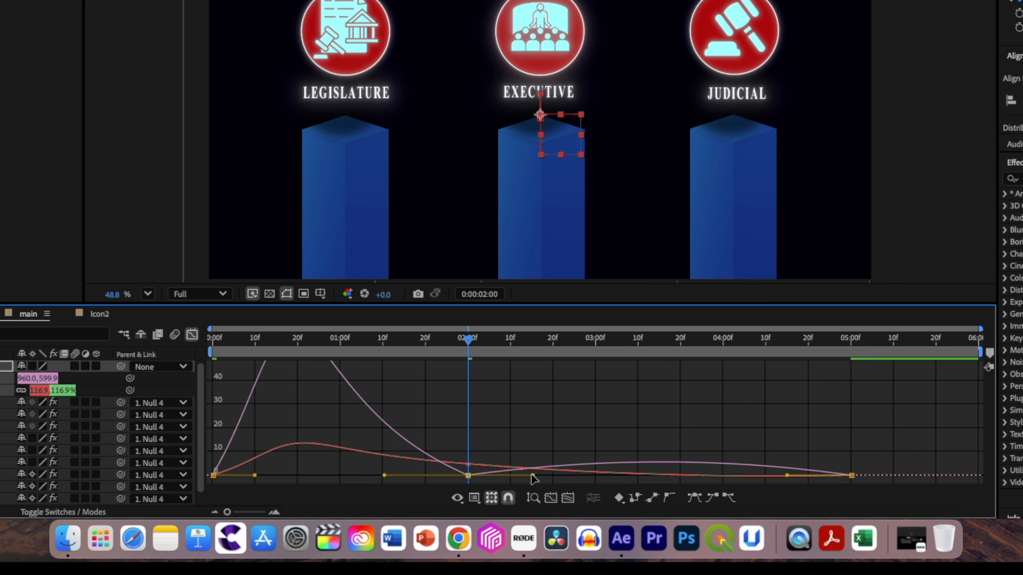
drag(531, 474, 533, 454)
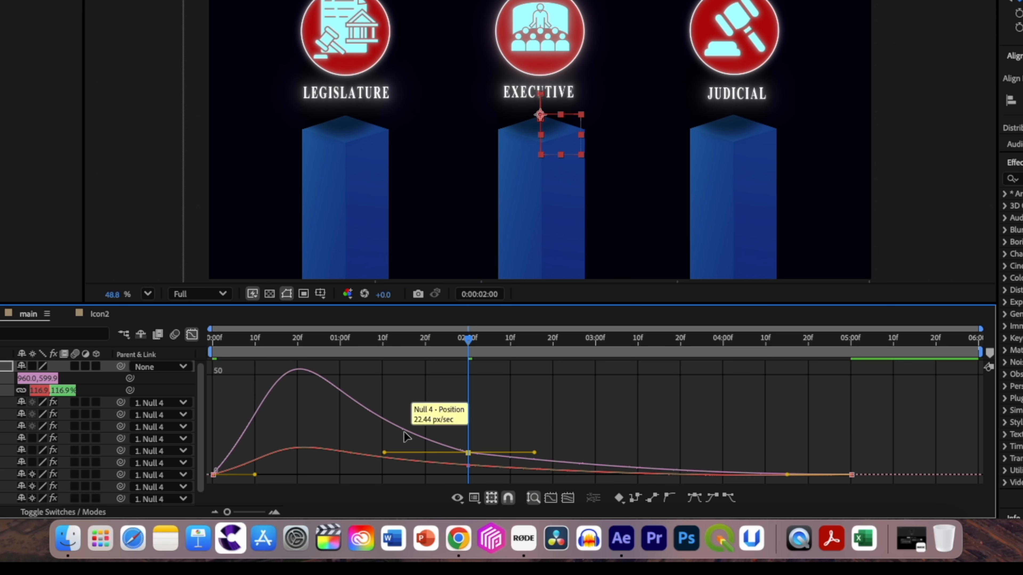
Close the Graph Editor and preview the animation from the start at Quarter resolution.
key(shift+F3)
key(Home)
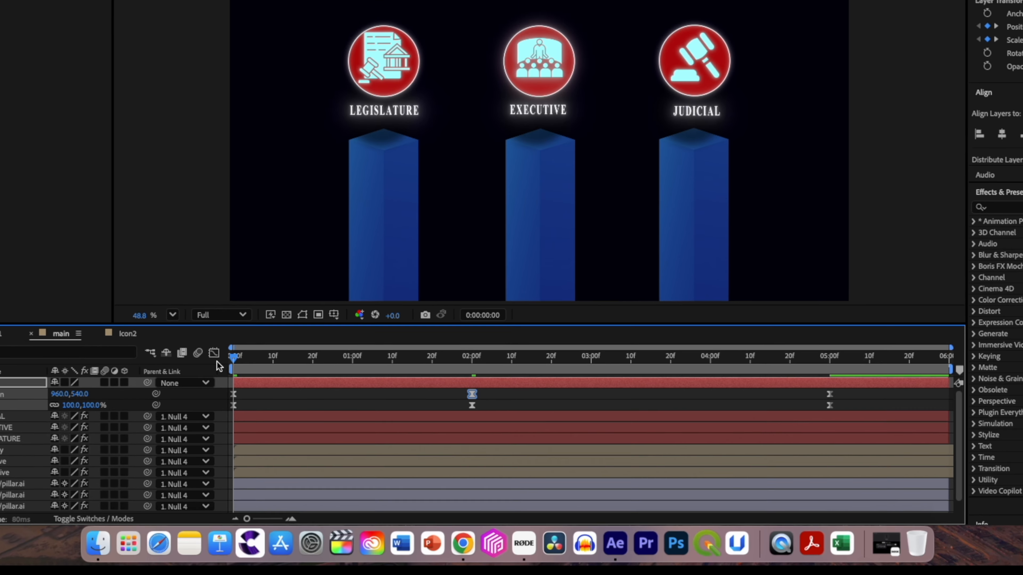
key(space)
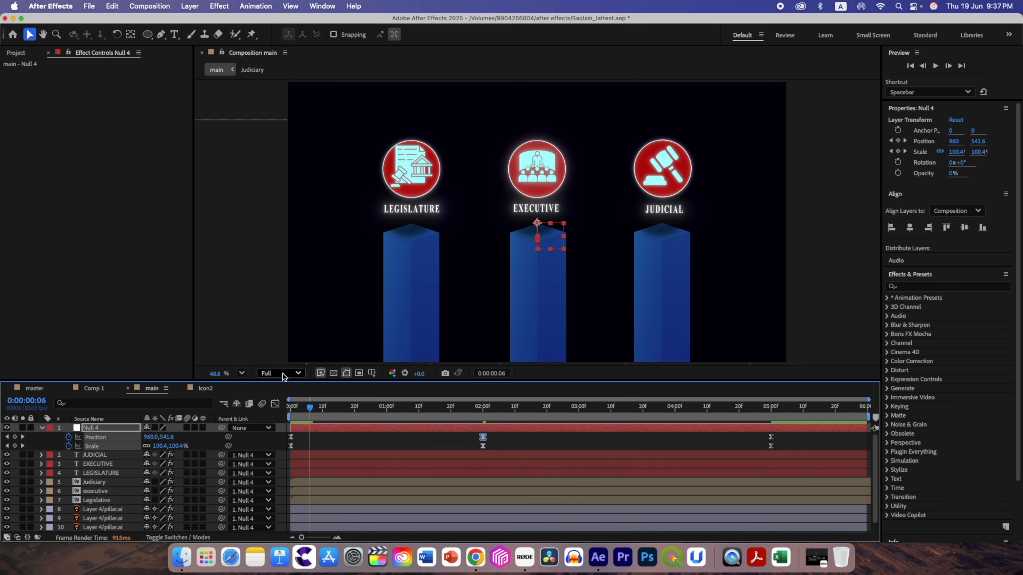
click(281, 374)
click(286, 413)
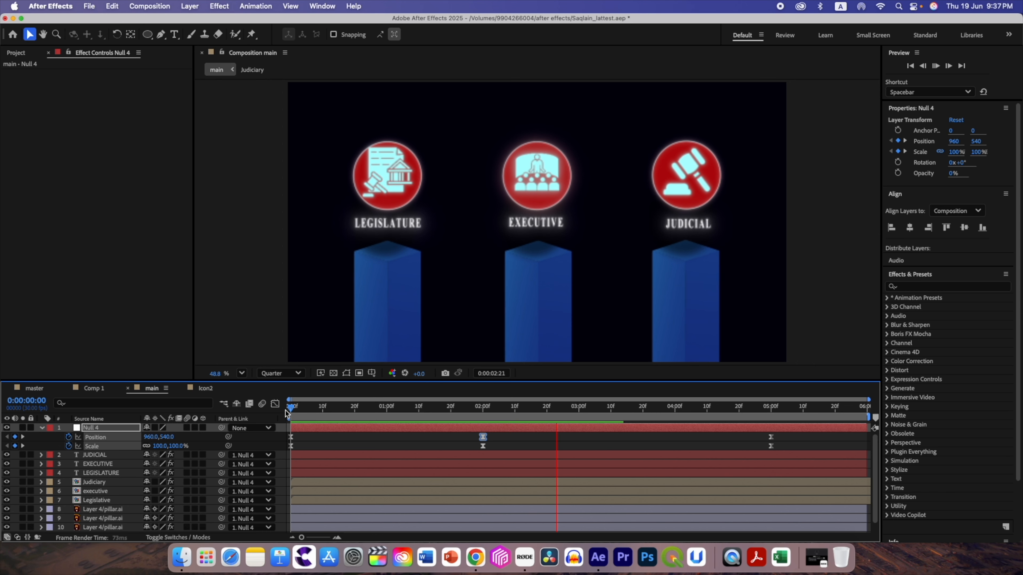
Pre-compose the null together with all labels, icons and pillars into a composition named Part1, leaving the dark blue solid out.
click(41, 427)
shift+click(100, 510)
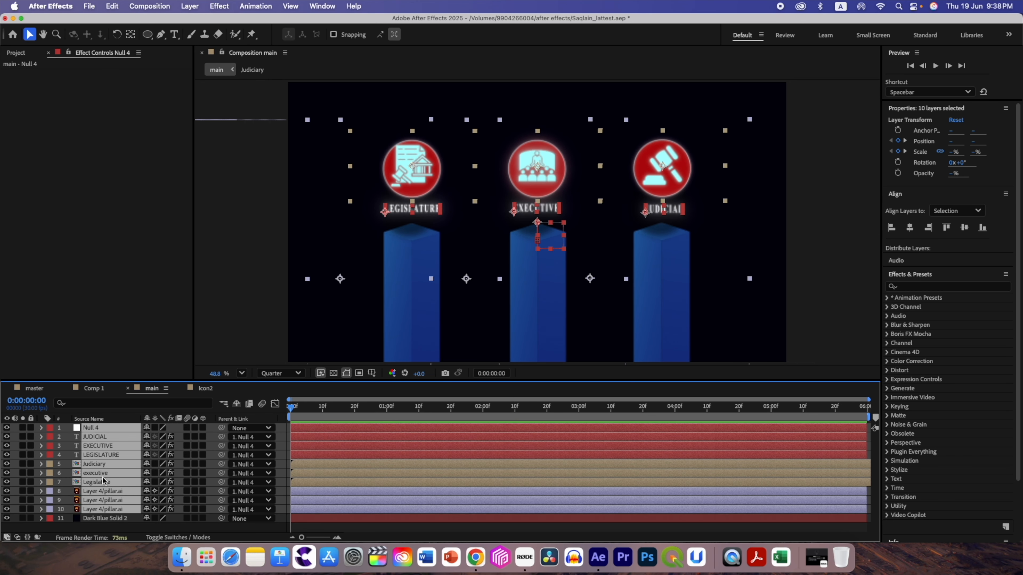
right_click(92, 439)
click(116, 467)
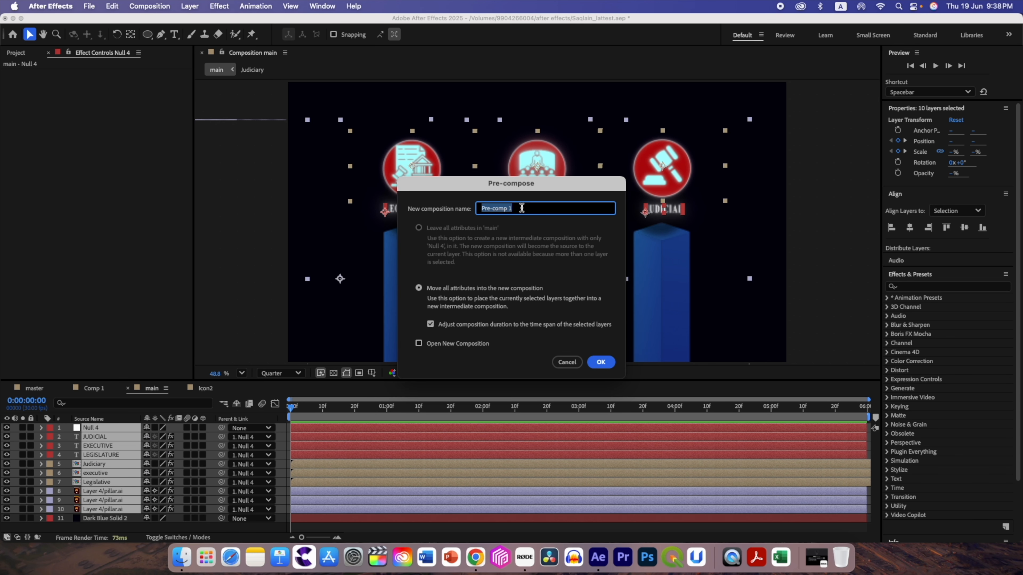
text(Part1)
click(601, 362)
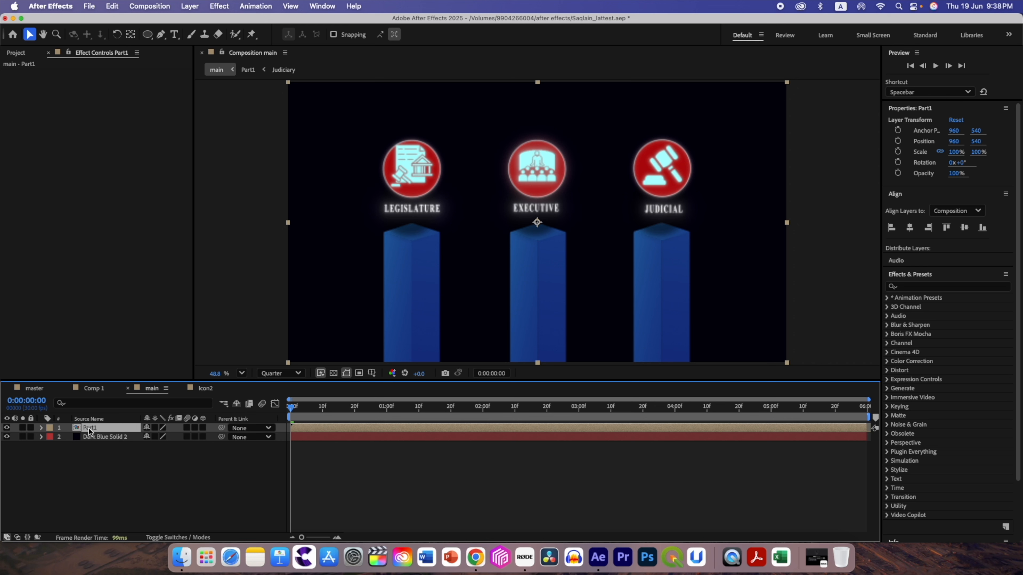
Reveal the Part1 layer's source in the project and duplicate that composition.
click(20, 53)
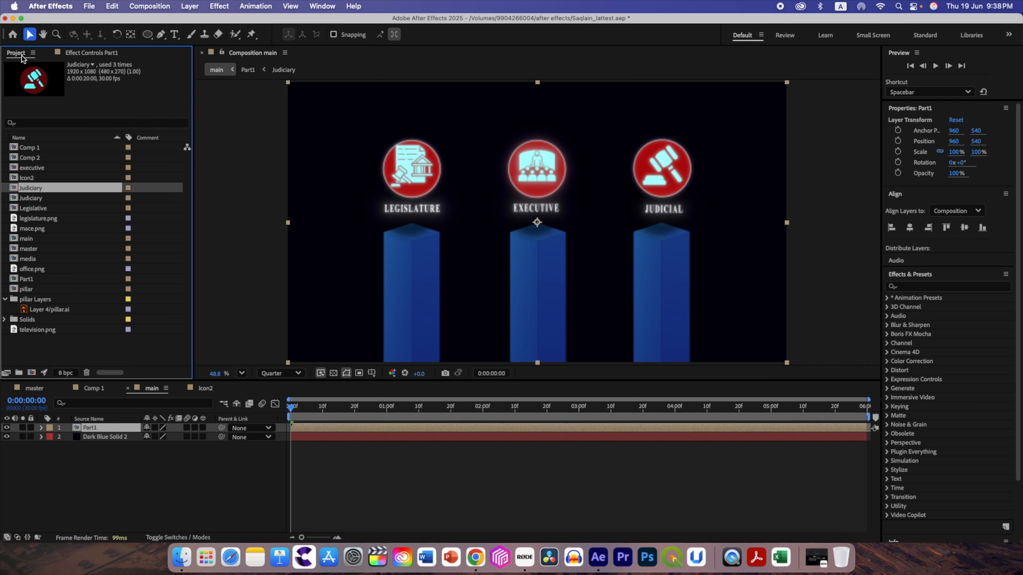
right_click(90, 428)
mouse_move(108, 430)
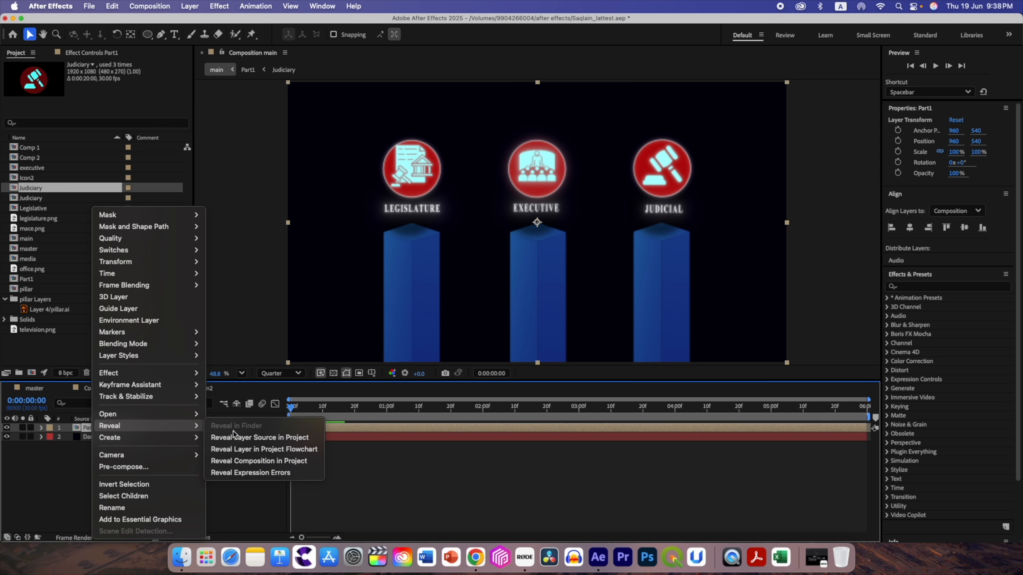
click(258, 437)
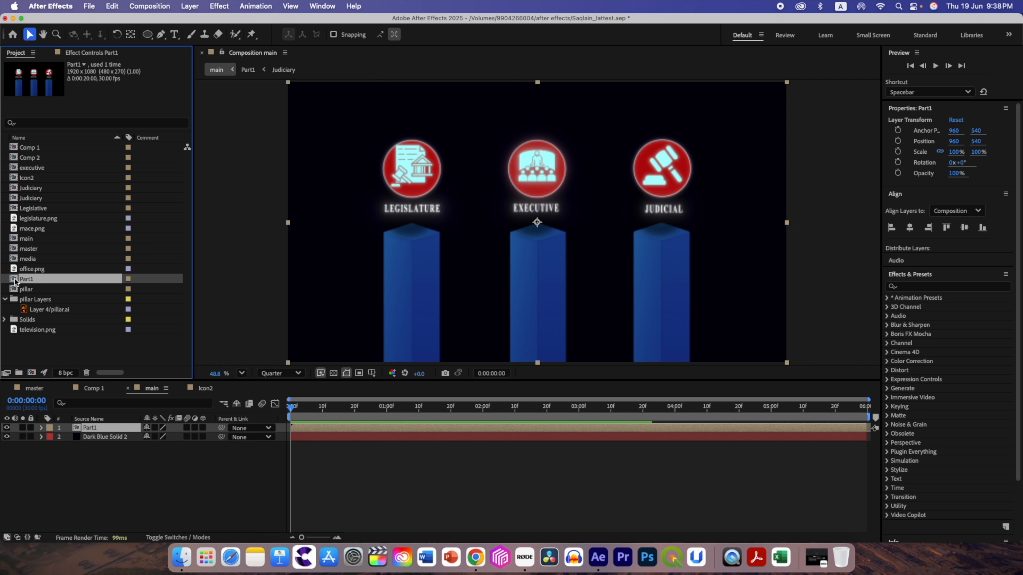
key(super+d)
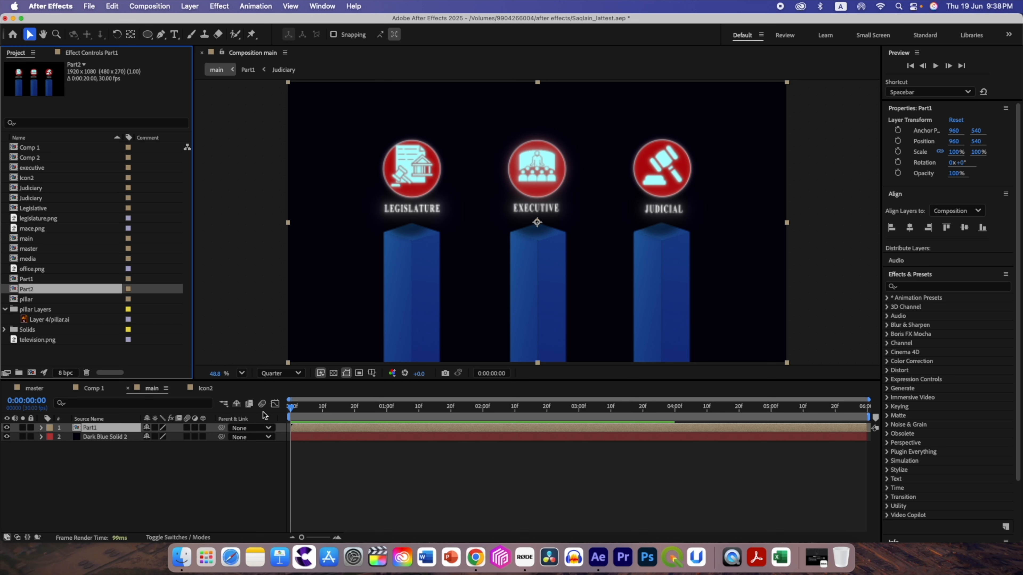
Move the main timeline to 0:00:02:00 and check that time against the null's Position and Scale keyframes inside Part1.
drag(290, 411, 479, 423)
double_click(133, 428)
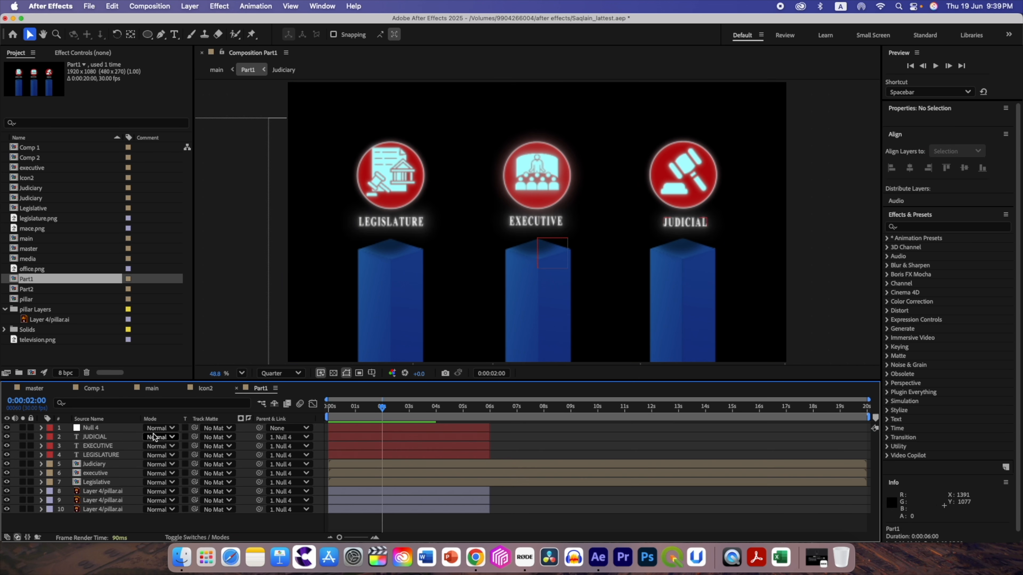
click(101, 426)
key(u)
mouse_move(383, 408)
mouse_down()
mouse_move(410, 412)
mouse_move(382, 417)
mouse_up()
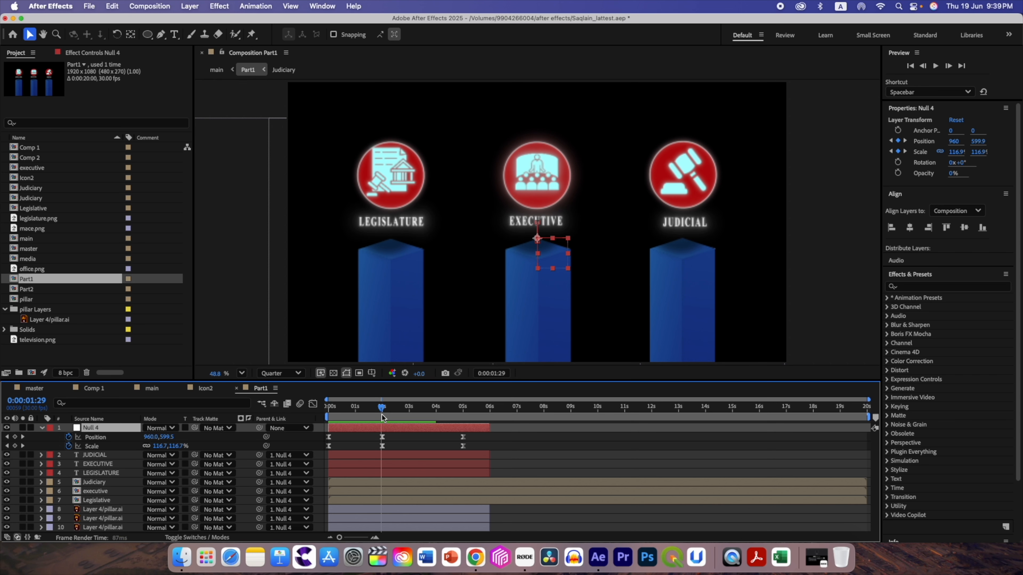
click(152, 388)
Place Part2 above Part1 in main, cut away its portion before 0:00:02:00, and trim Part1 to end at that time.
drag(23, 293, 484, 429)
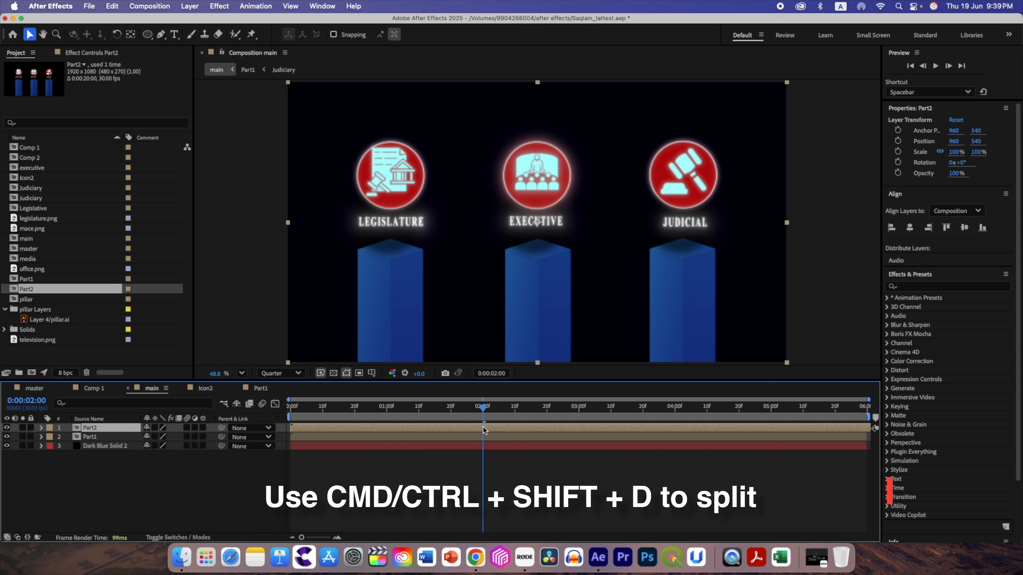
key(super+shift+d)
click(437, 439)
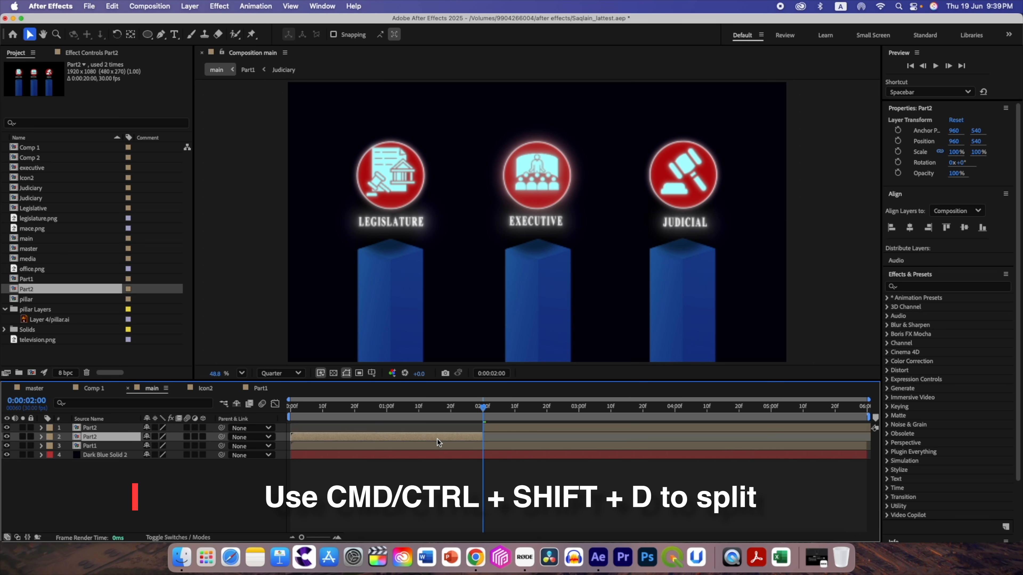
key(Delete)
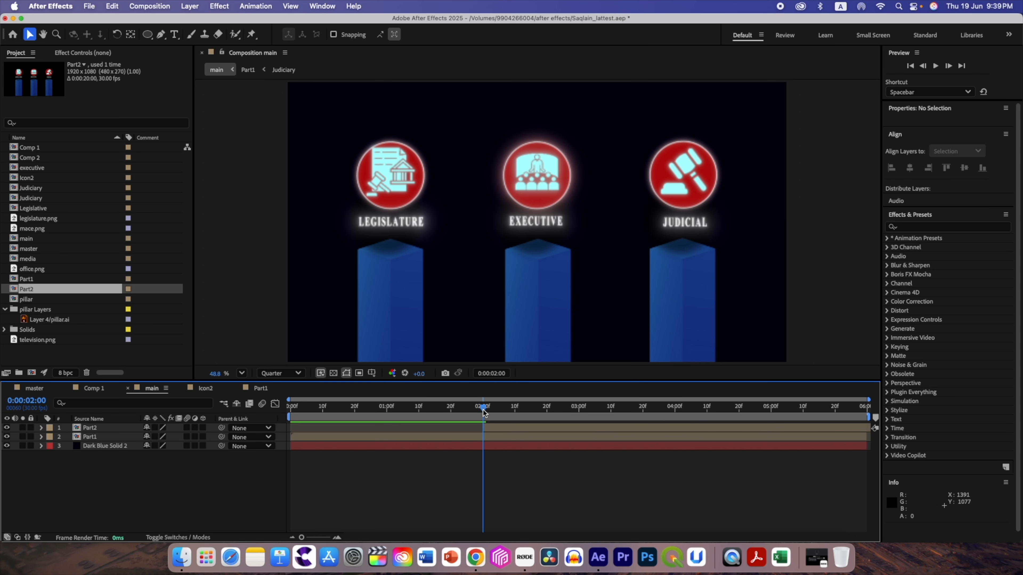
click(486, 438)
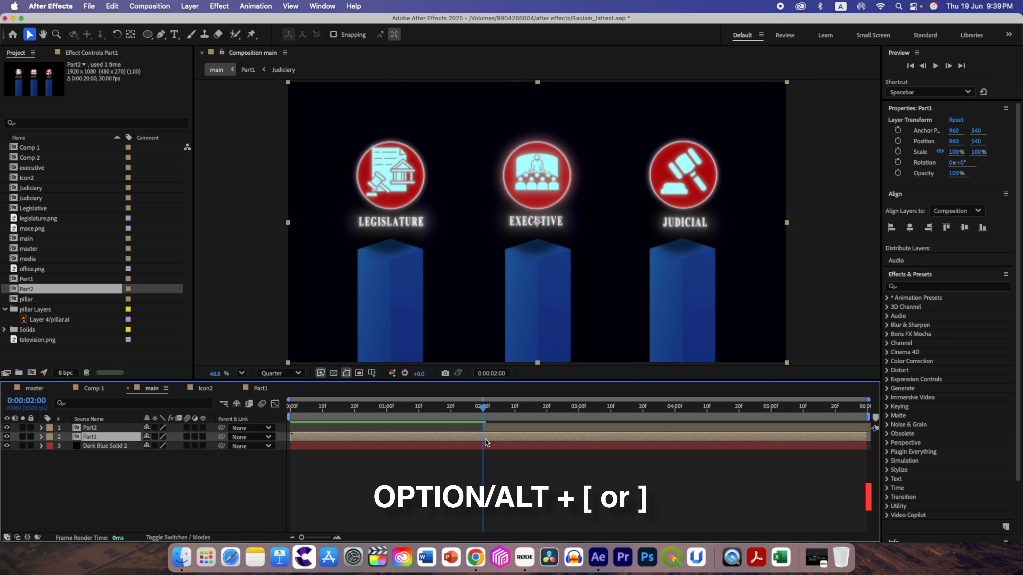
key(alt+bracketright)
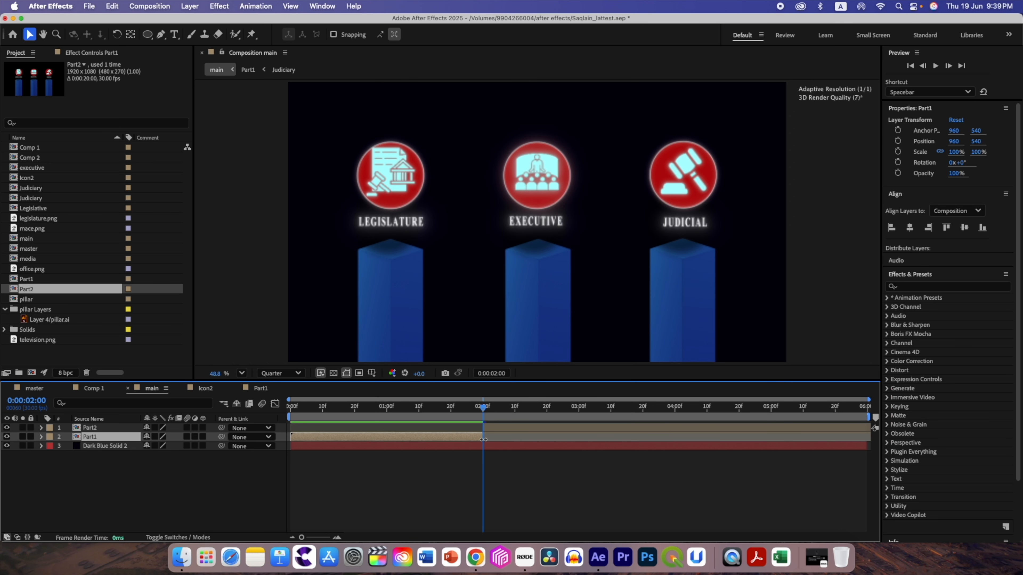
Shift the Part2 layer left to position 5, 540 to make room for another pillar beside Judicial.
click(279, 430)
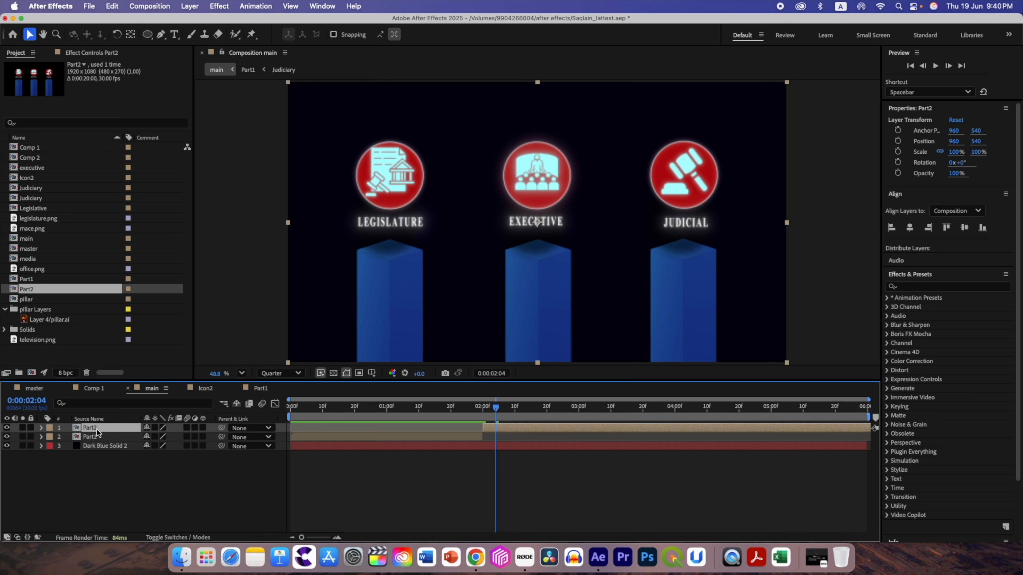
key(p)
drag(147, 439, 113, 439)
click(42, 427)
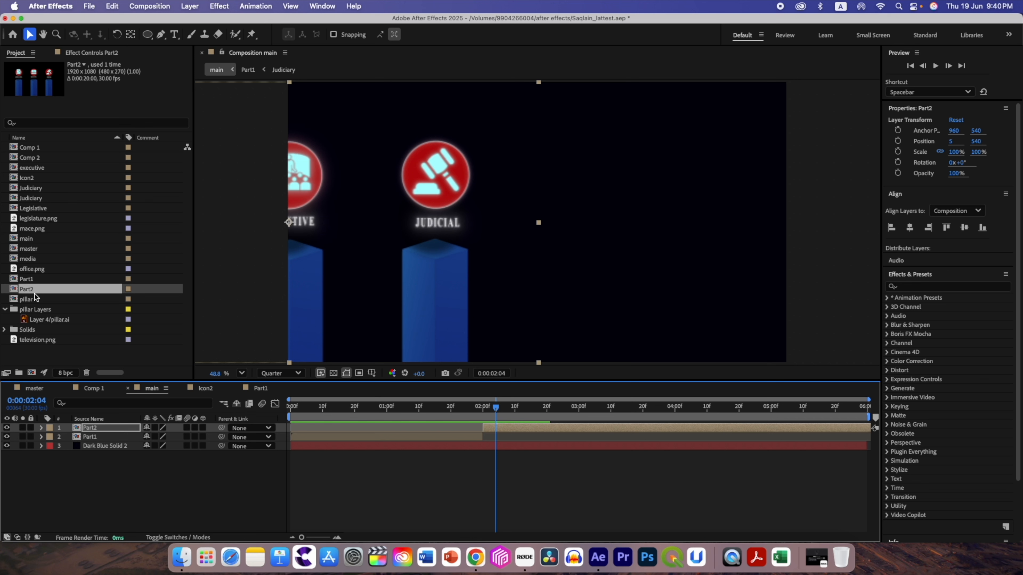
Add the media composition to main, scale it to 30% and place it level with the Judicial icon, about 1068, 343.
drag(29, 260, 65, 427)
key(s)
click(166, 437)
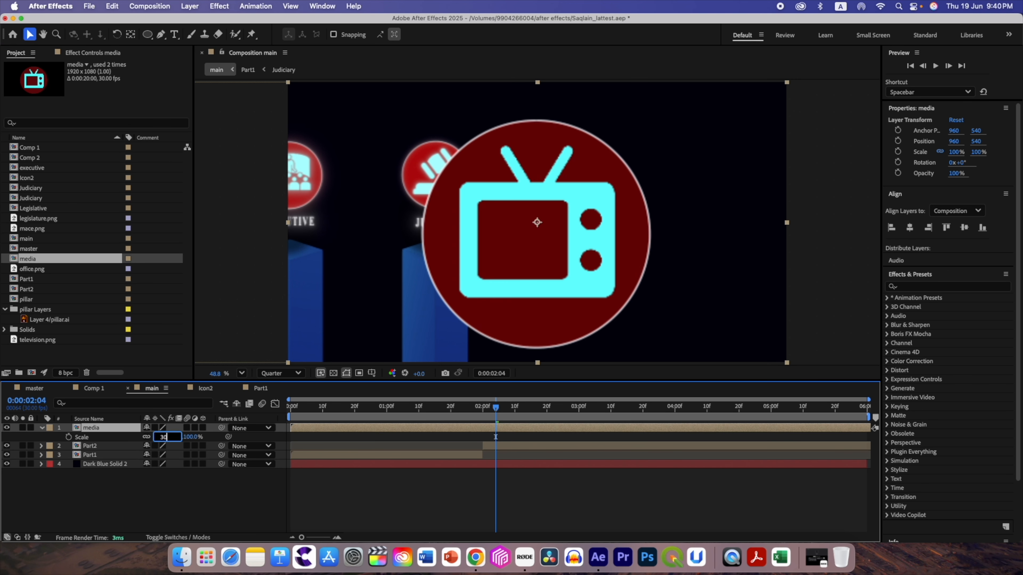
text(30)
key(Return)
drag(538, 223, 566, 172)
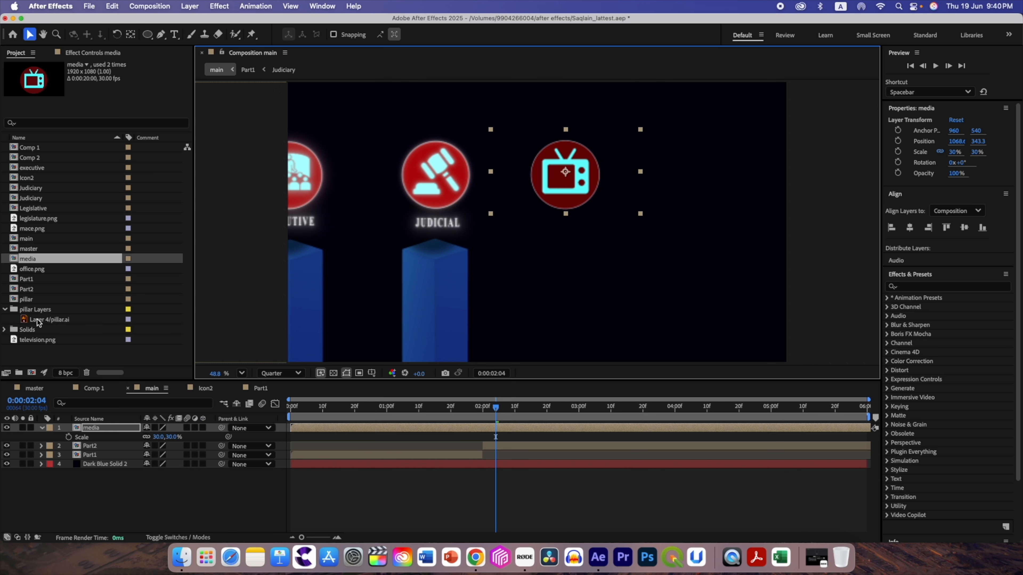
click(48, 321)
drag(44, 324, 93, 443)
key(s)
click(159, 456)
text(300)
key(Return)
drag(589, 247, 543, 291)
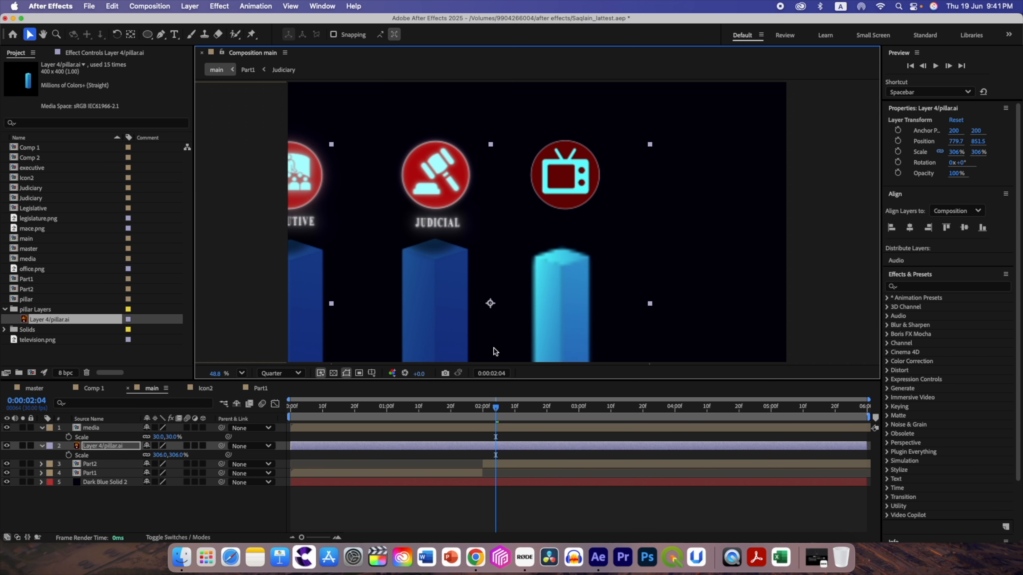
key(Delete)
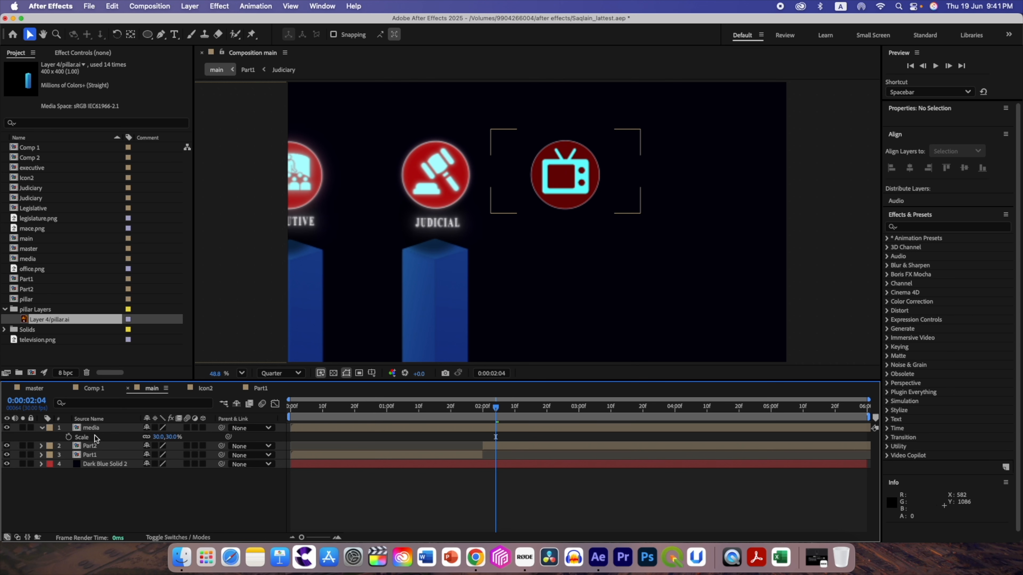
Copy the first tinted blue pillar layer from Part1 and paste it into the main composition.
click(260, 393)
click(90, 511)
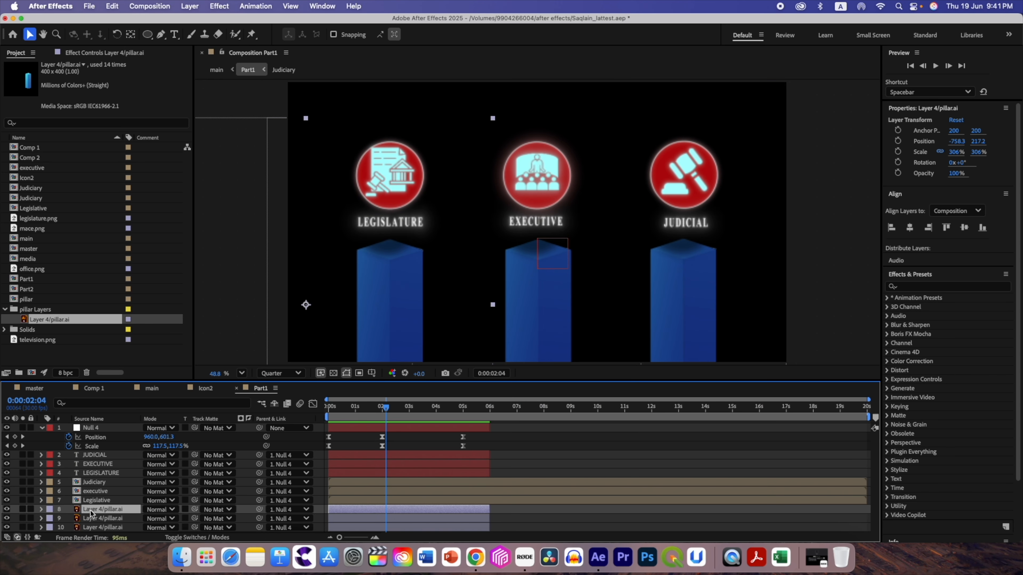
click(142, 391)
key(cmd+v)
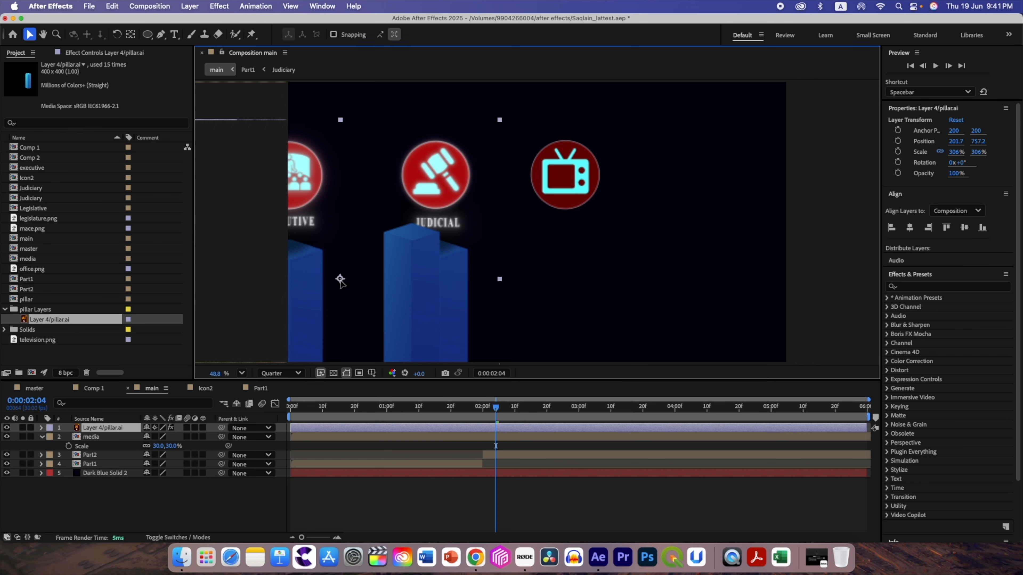
Scale the pasted pillar to 345% and align it beneath the television icon with a grid overlay, at about 780, 845.
drag(339, 281, 488, 297)
key(s)
drag(156, 437, 188, 435)
drag(491, 297, 489, 303)
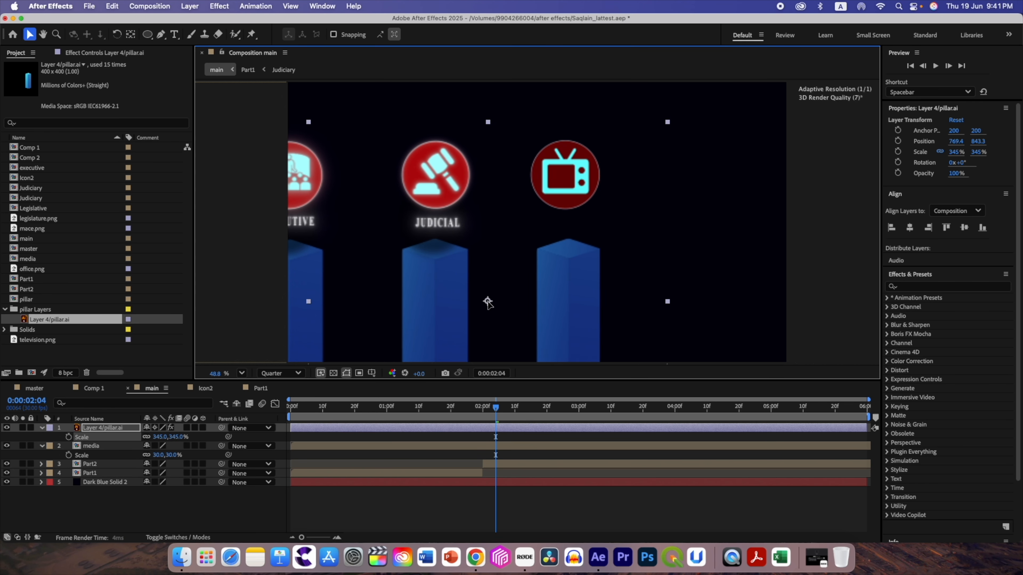
click(372, 373)
click(407, 395)
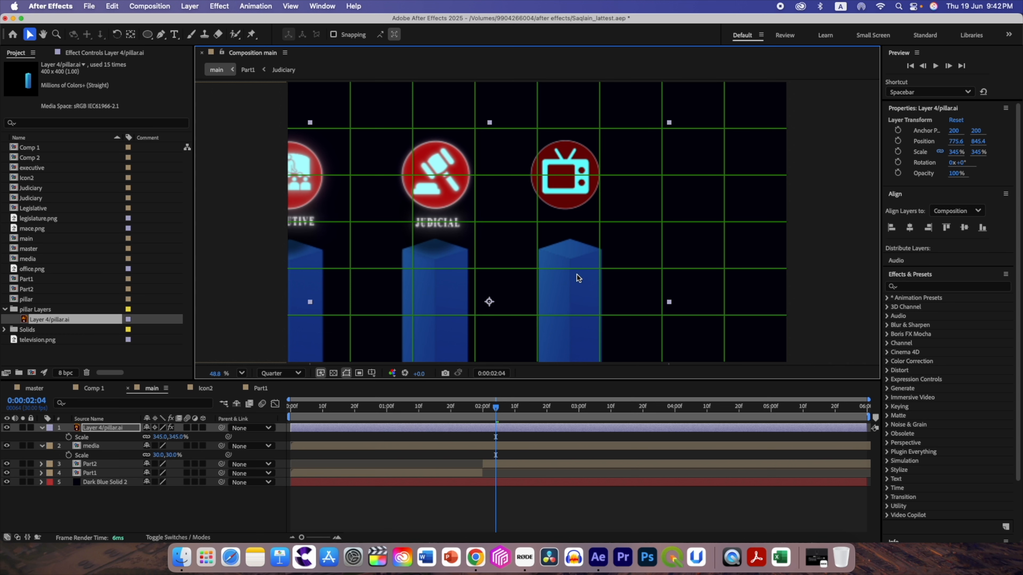
Add the text label MEDIA between the television icon and its pillar, at about 1041, 549.
click(174, 34)
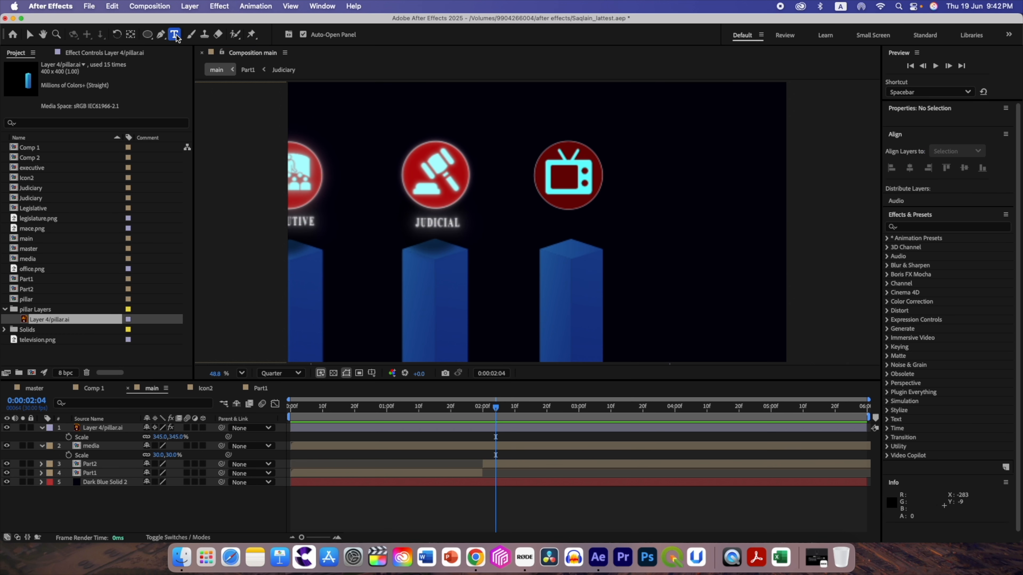
click(549, 219)
text(MEDIA)
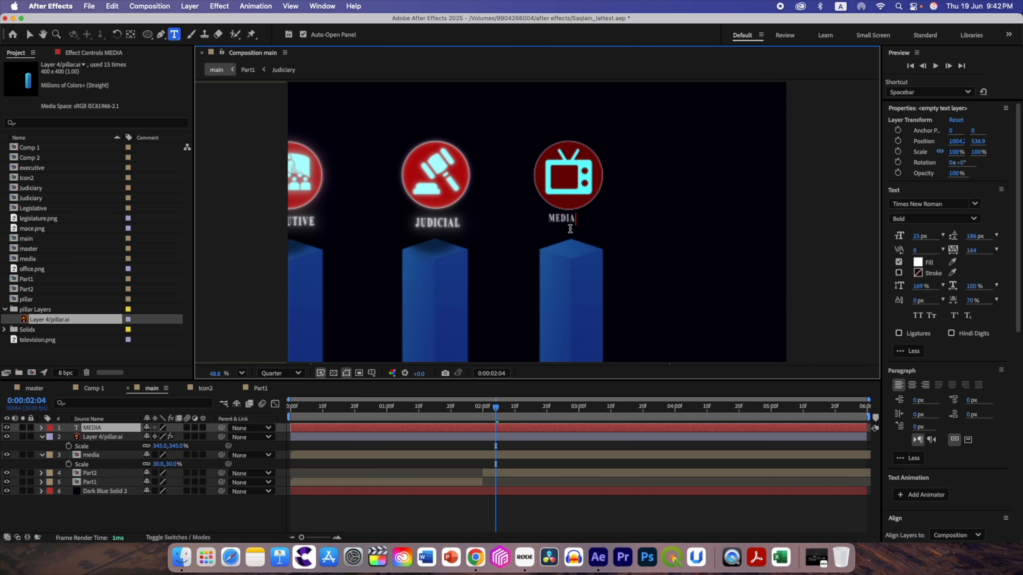
key(Escape)
key(v)
double_click(565, 264)
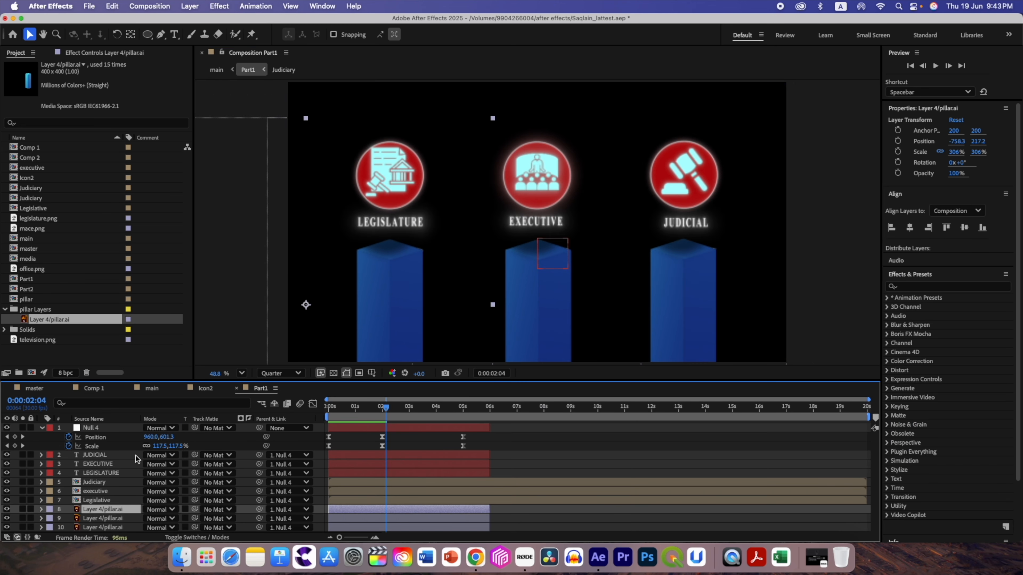
Copy the Drop Shadow and Deep Glow effects from the Judiciary icon in Part1 onto the media icon in main.
click(96, 482)
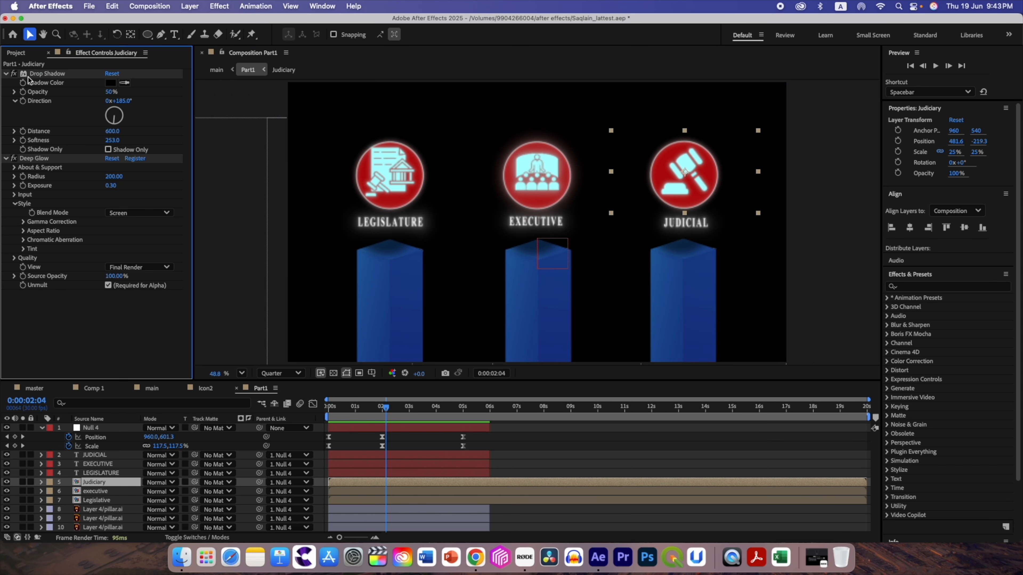
click(7, 74)
click(6, 82)
key(super+a)
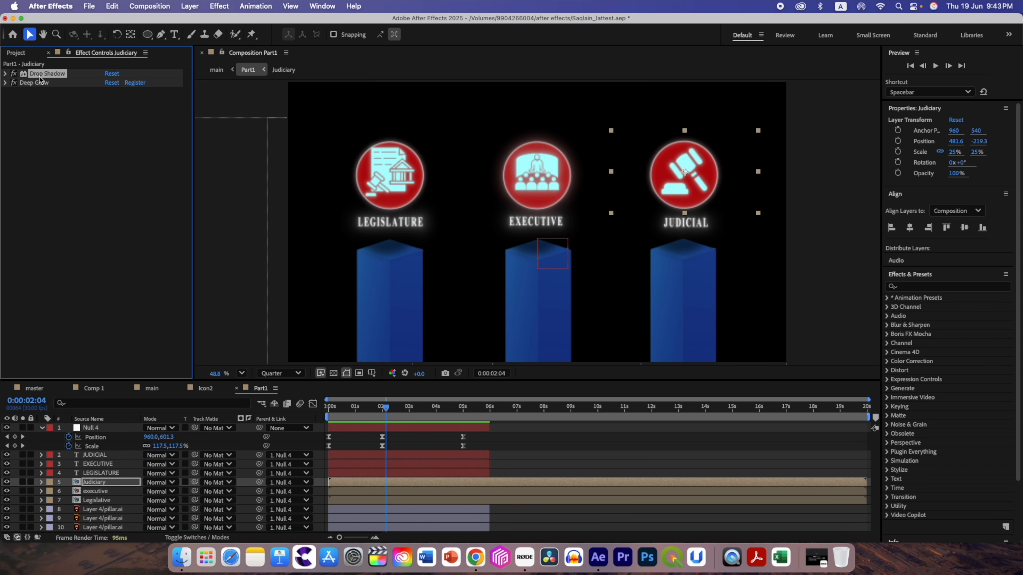
click(151, 389)
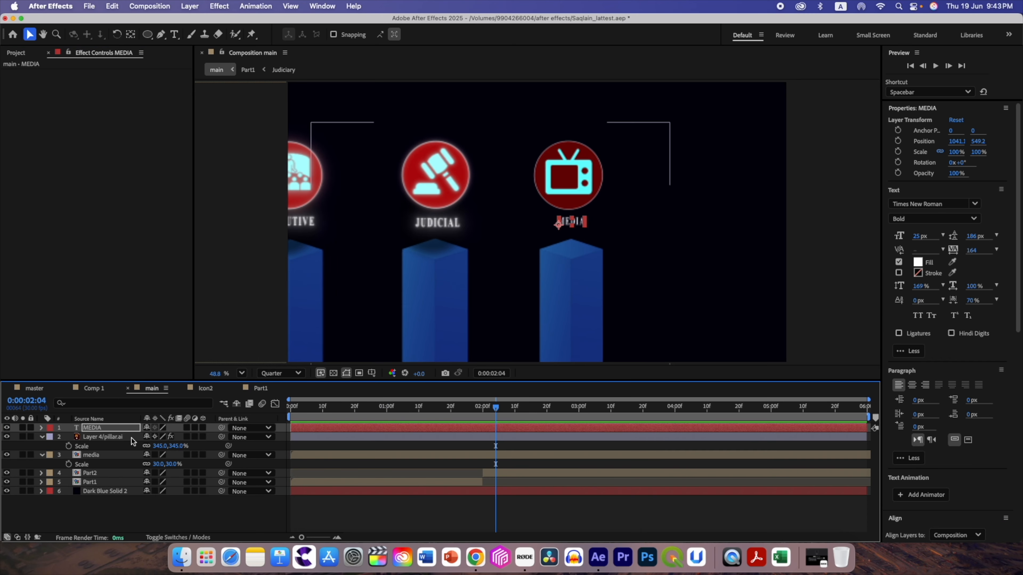
click(111, 5)
click(119, 122)
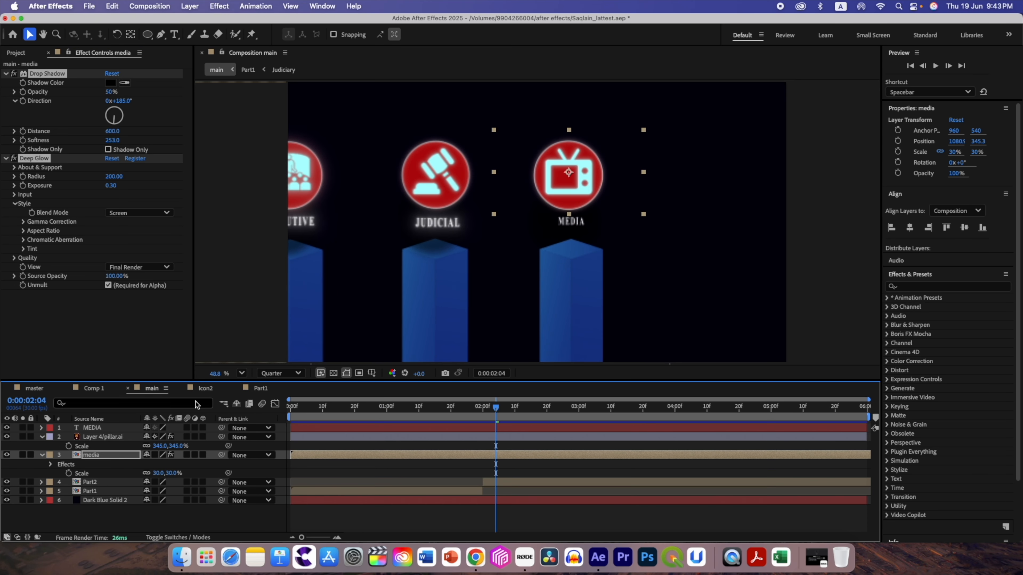
Copy the Deep Glow effect from the JUDICIAL label in Part1 and return to the main composition.
click(259, 388)
click(102, 455)
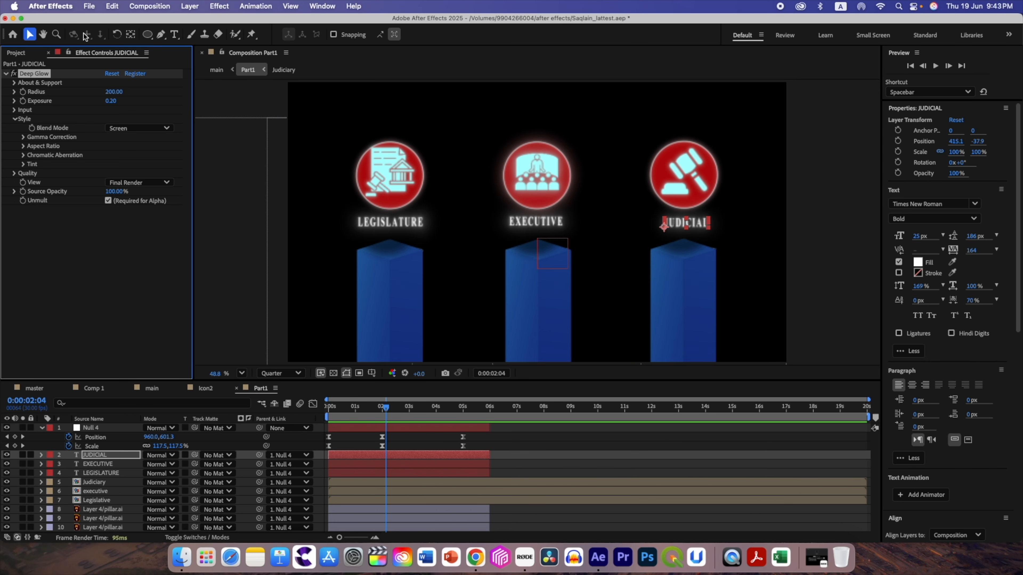
click(112, 6)
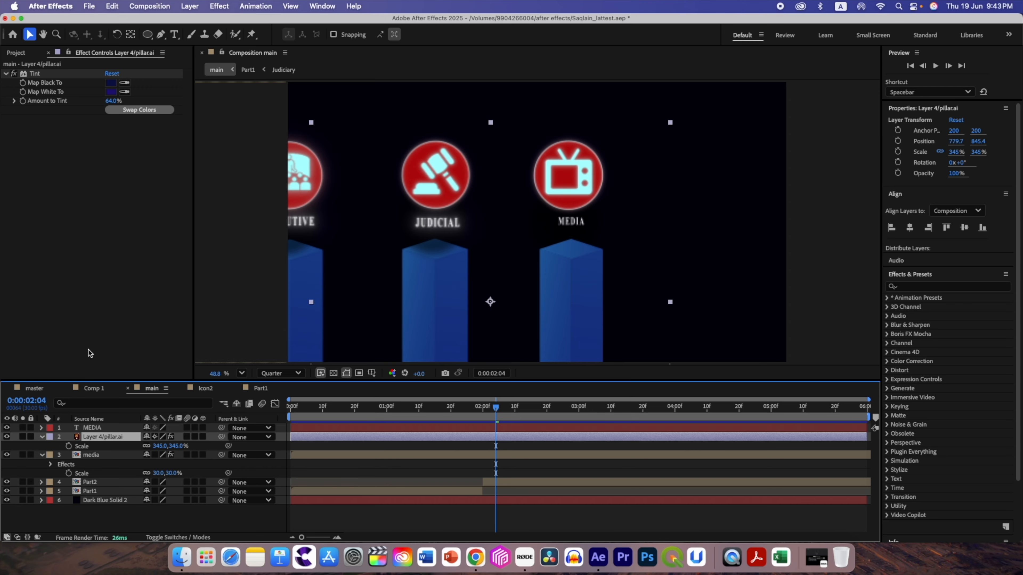
Move the media icon layer above the pillar layer in the main composition's layer order.
click(92, 455)
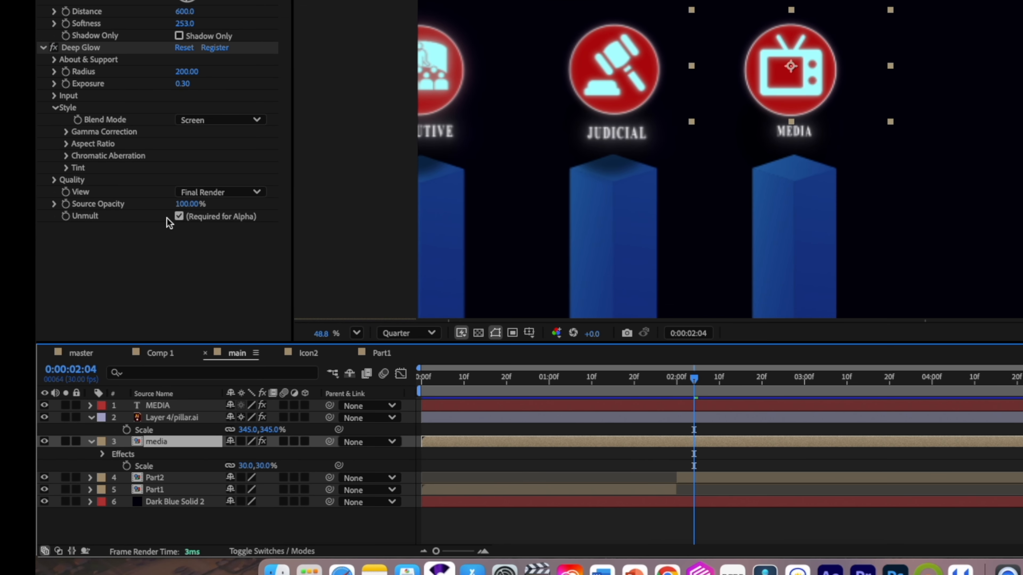
drag(149, 441, 145, 418)
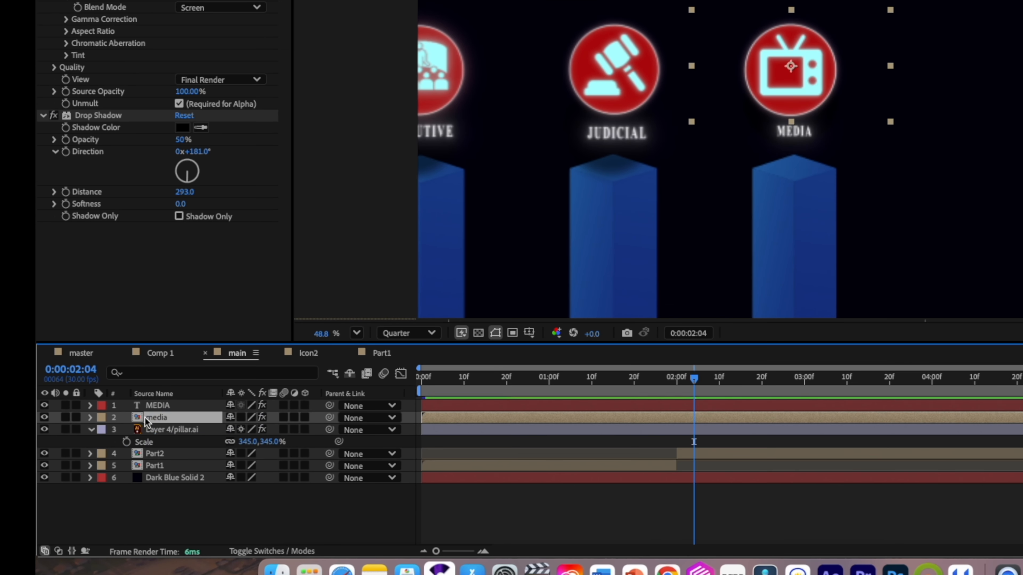
Set the media icon's Drop Shadow distance to 600 and softness to 205.
click(154, 422)
click(155, 419)
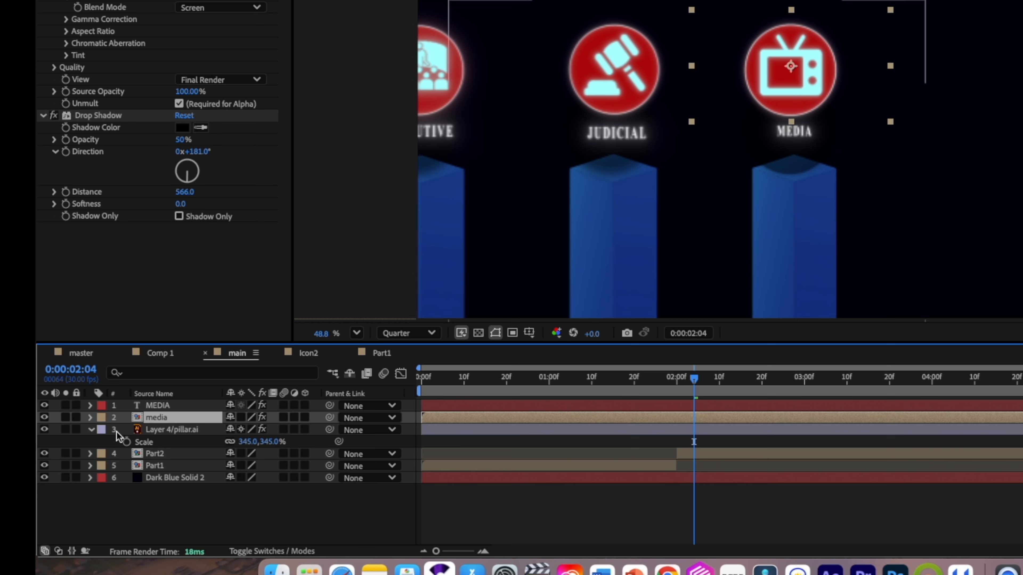
click(91, 430)
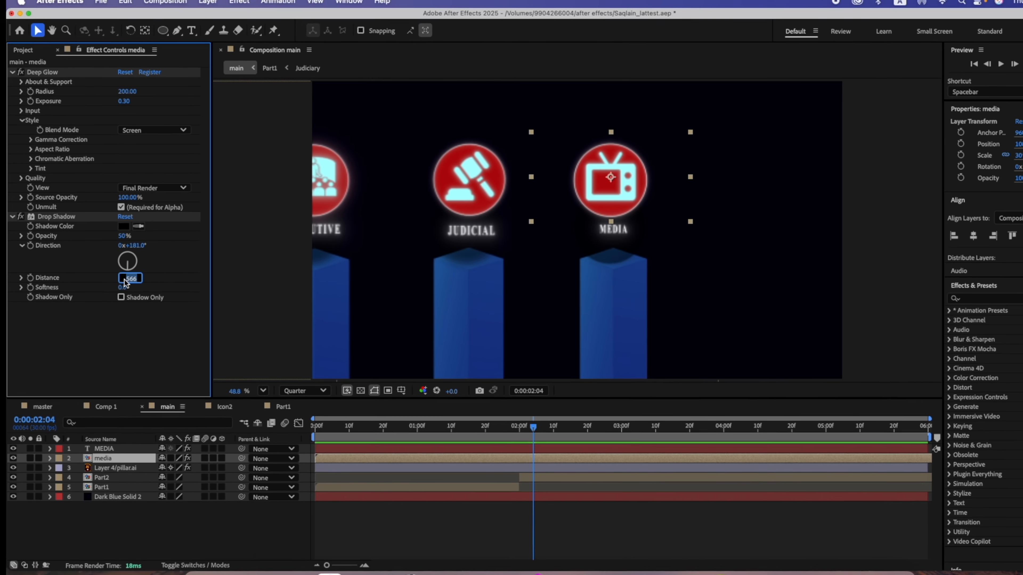
click(112, 266)
text(600)
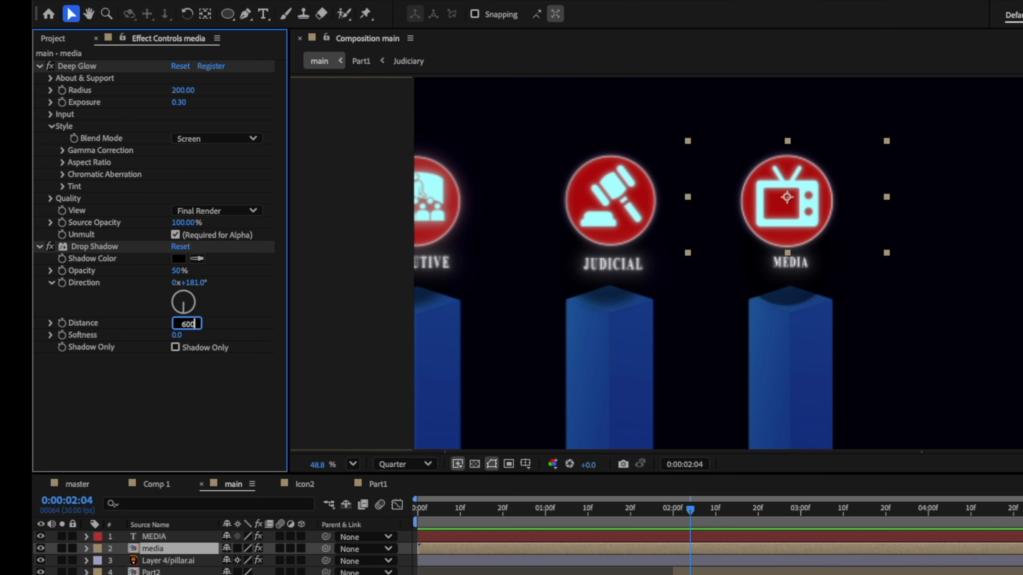
drag(177, 335, 324, 346)
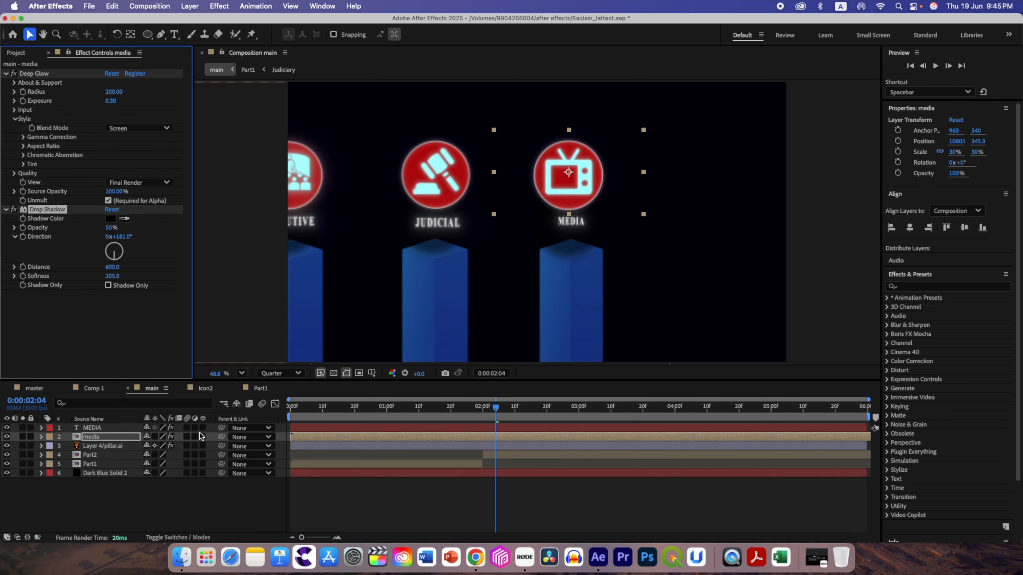
Animate the Layer 4/pillar.ai position from 779.7, 1346.4 at 0:00:02:00 up to 779.7, 845.4 at 0:00:03:00.
drag(495, 407, 578, 411)
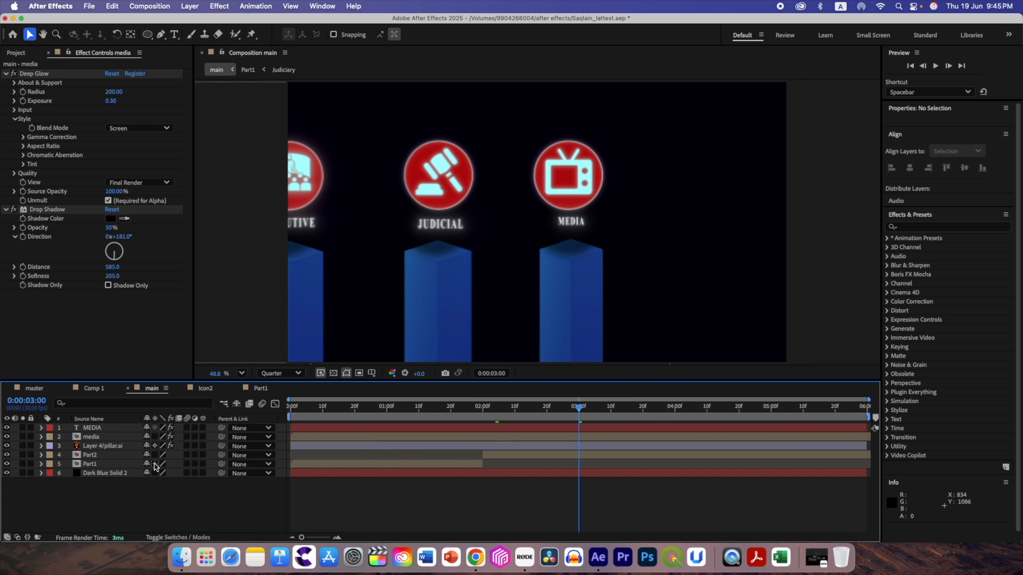
click(108, 447)
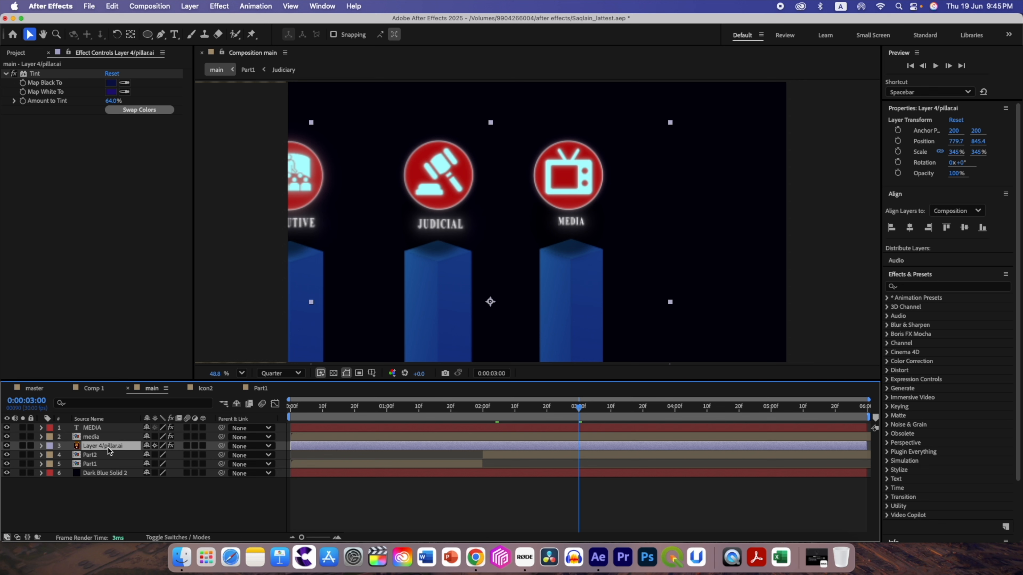
key(p)
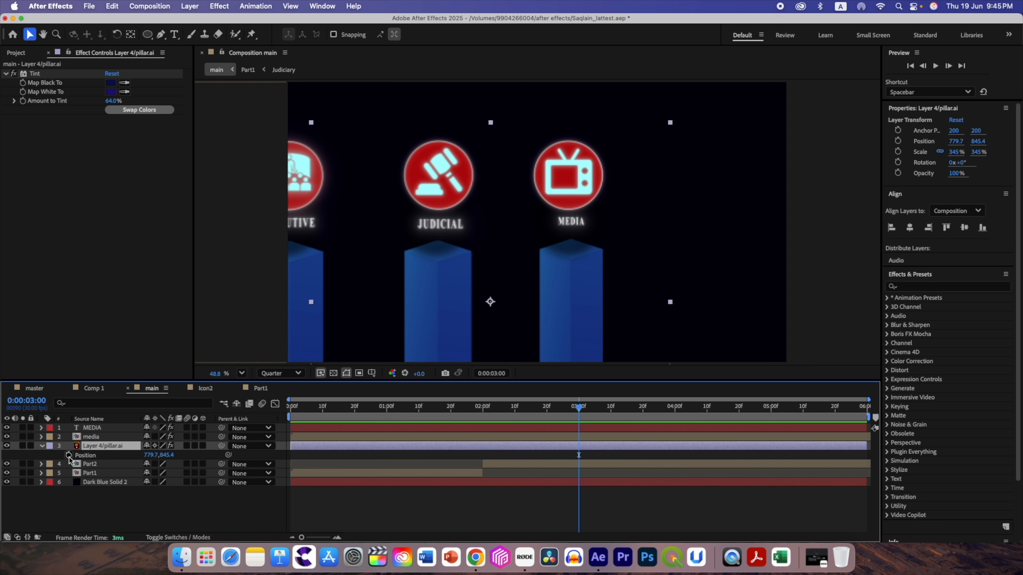
click(69, 455)
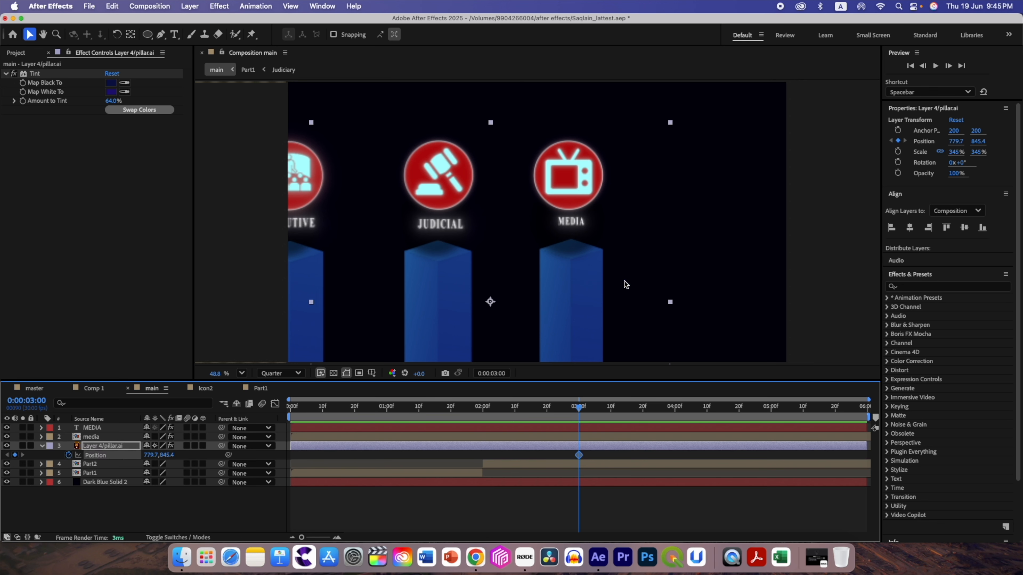
drag(573, 422, 482, 421)
drag(163, 456, 417, 469)
Keyframe the media icon from position 1080.9, 582.3 and 0% opacity at 0:00:02:12 to position 1080.9, 345.3 and 100% opacity at 0:00:03:00.
click(92, 437)
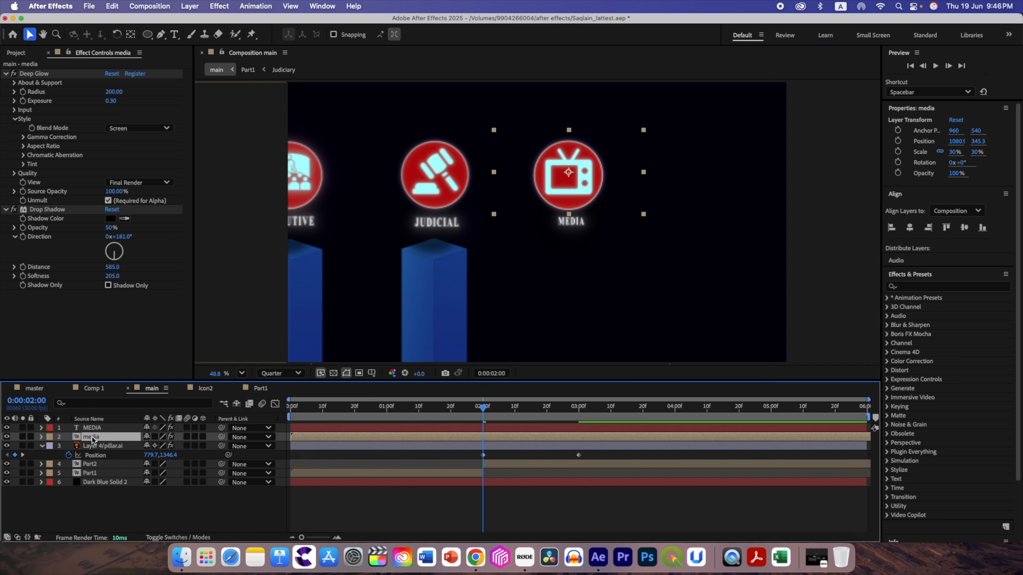
key(p)
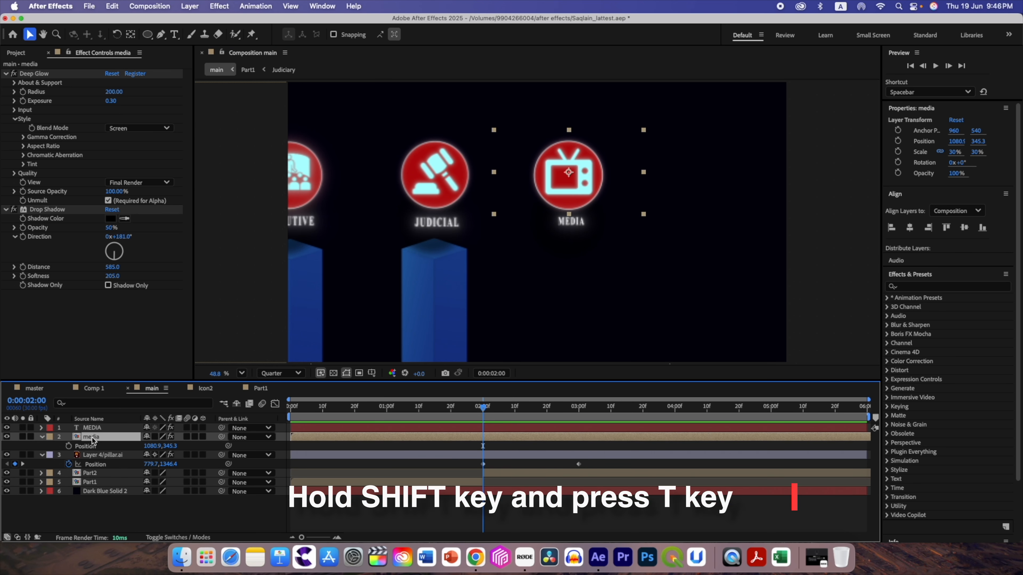
key(shift+t)
drag(495, 410, 579, 414)
click(69, 446)
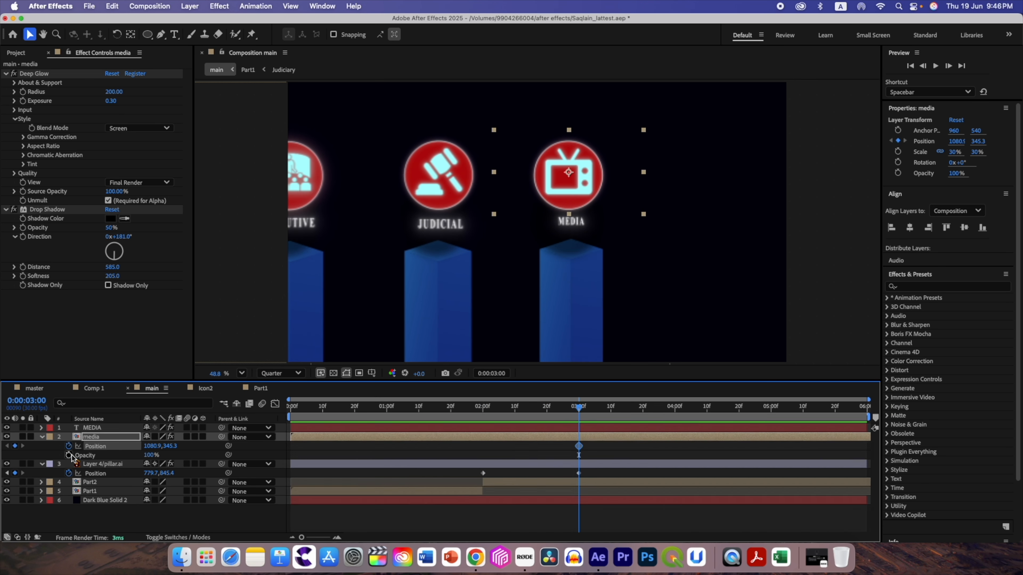
click(68, 454)
drag(580, 410, 521, 411)
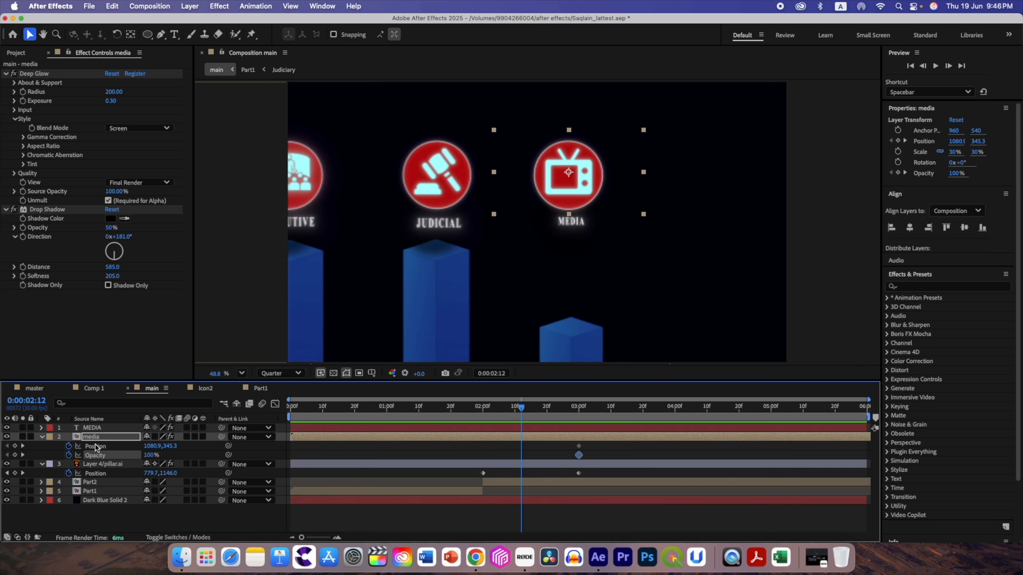
drag(168, 449, 84, 455)
Apply Easy Ease to the media icon and pillar keyframes, and preview the animation from about 0:00:01:22.
drag(586, 459, 510, 444)
key(F9)
drag(589, 476, 484, 468)
key(F9)
drag(523, 412, 458, 411)
key(space)
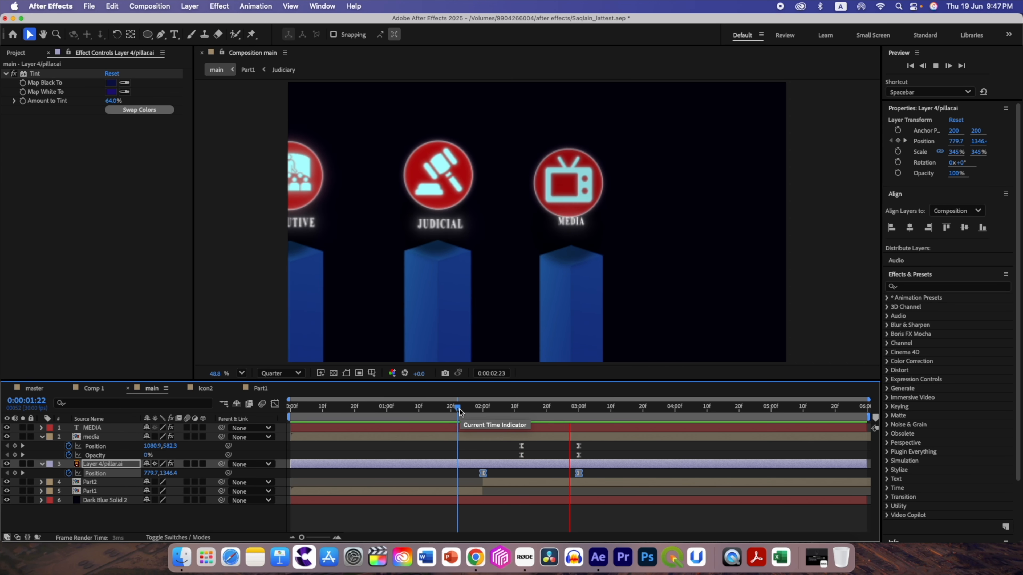
Move the ending keyframes of the media icon and pillar to 0:00:04:00 and preview the slower rise.
drag(512, 442, 675, 458)
drag(579, 473, 674, 473)
click(467, 411)
key(space)
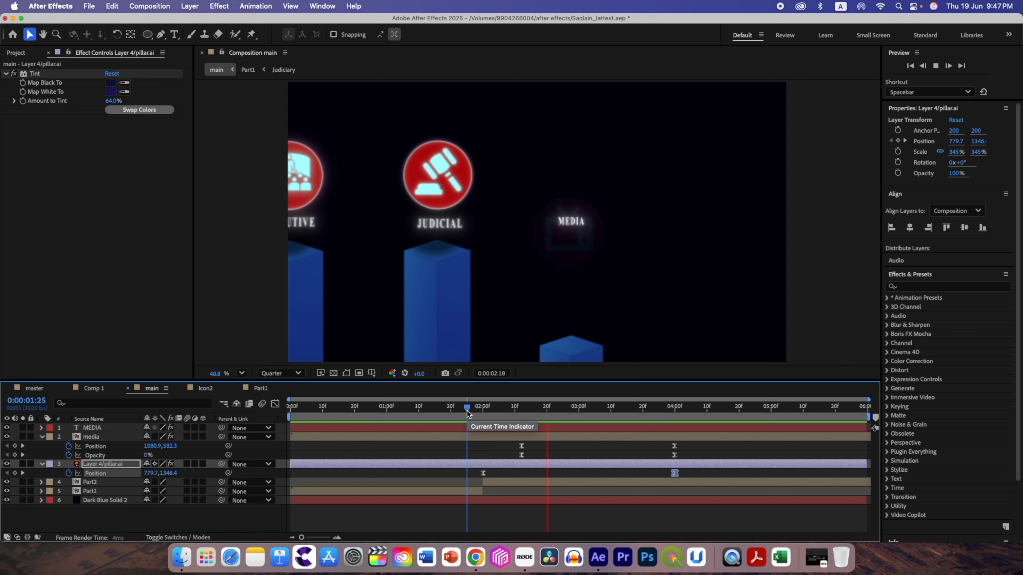
key(space)
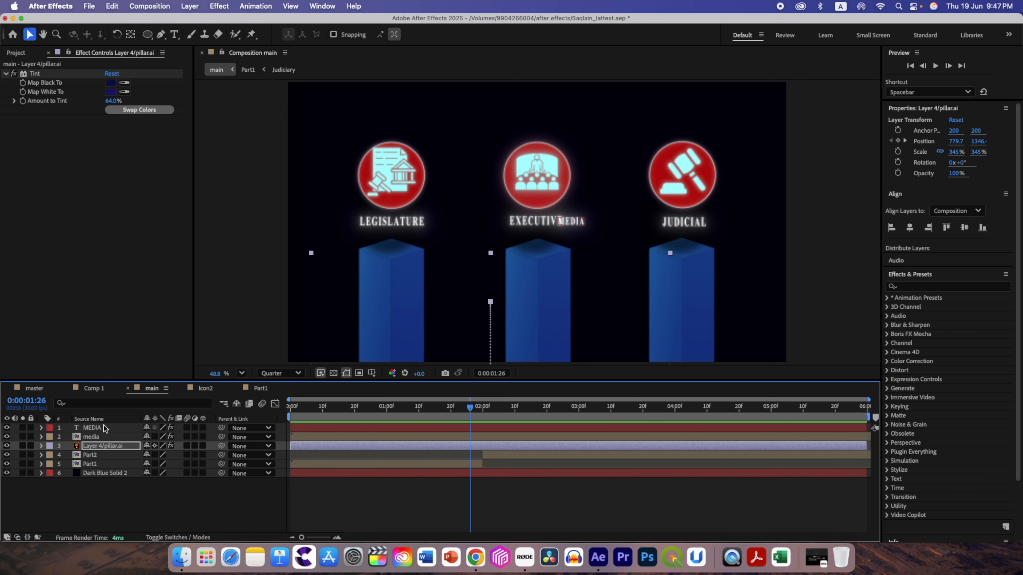
Start the MEDIA text layer at about 2 seconds and apply the Slide Up By Character preset at 0:00:03:09.
click(104, 426)
drag(301, 428, 609, 417)
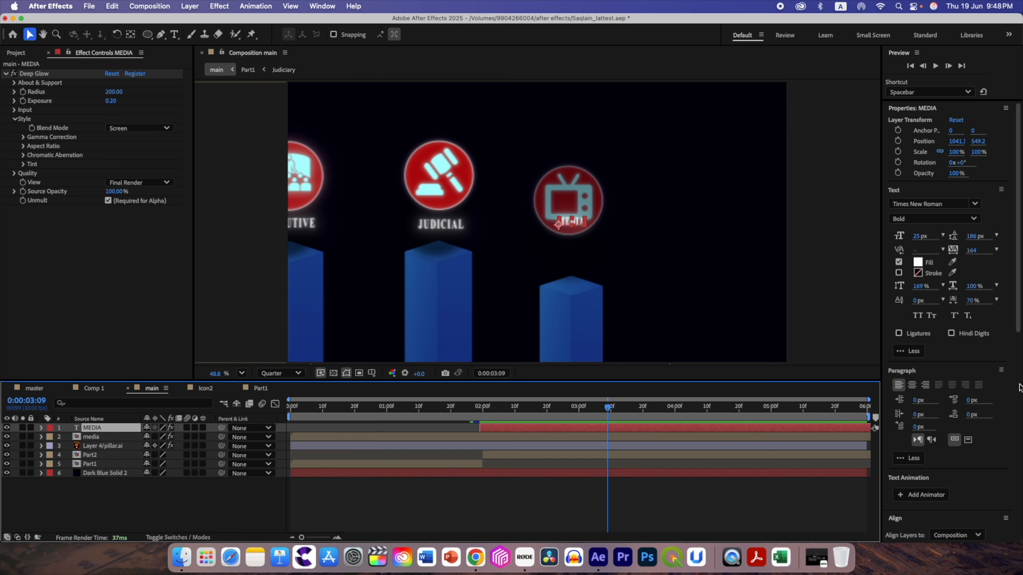
key(super+5)
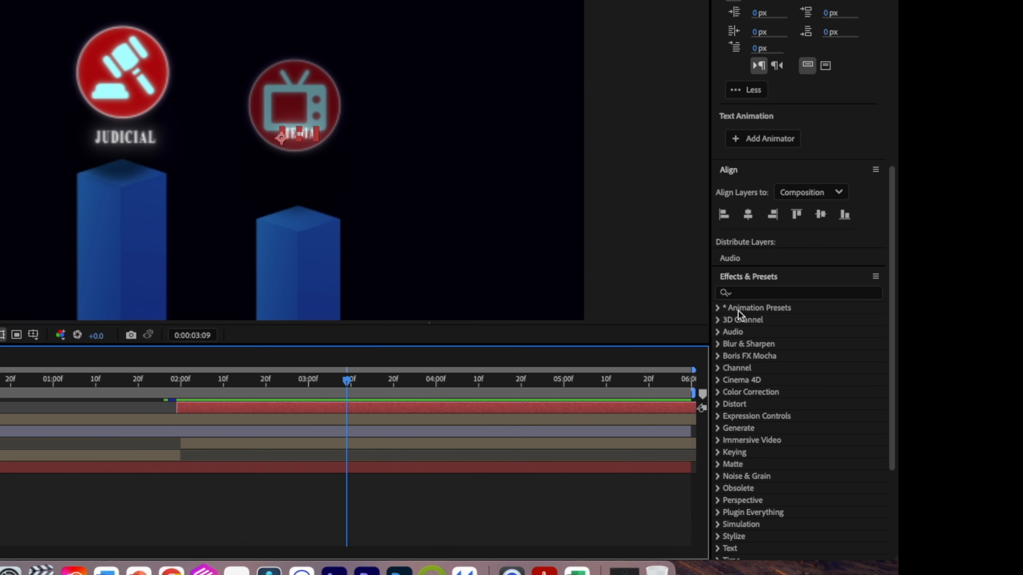
click(719, 309)
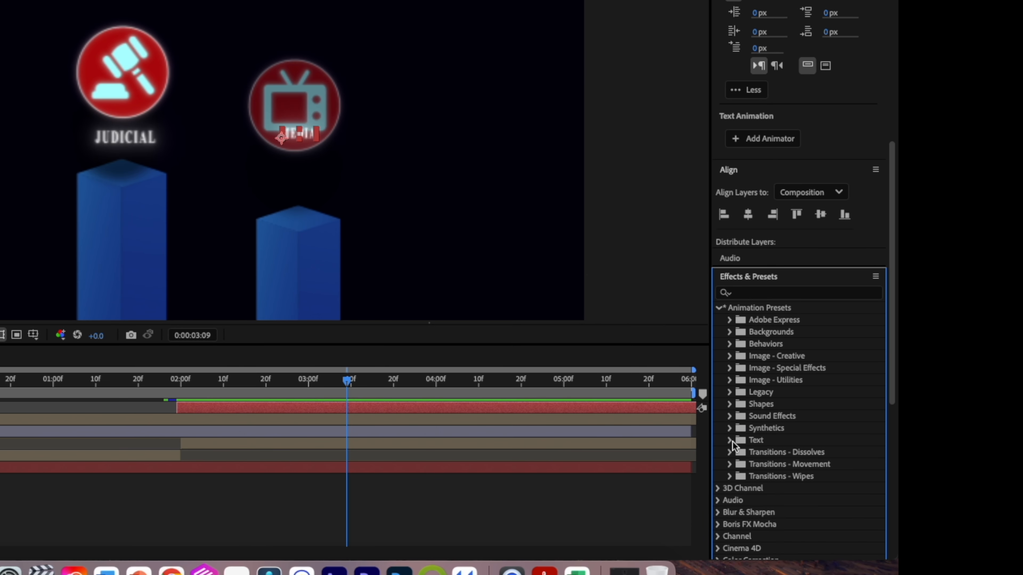
click(729, 440)
click(742, 464)
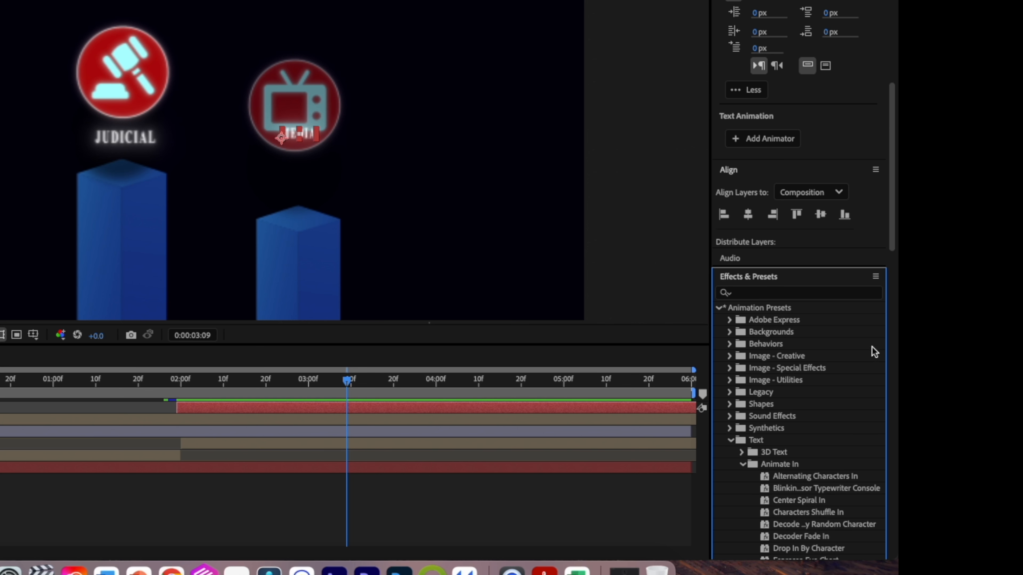
scroll(788, 260, down, 10)
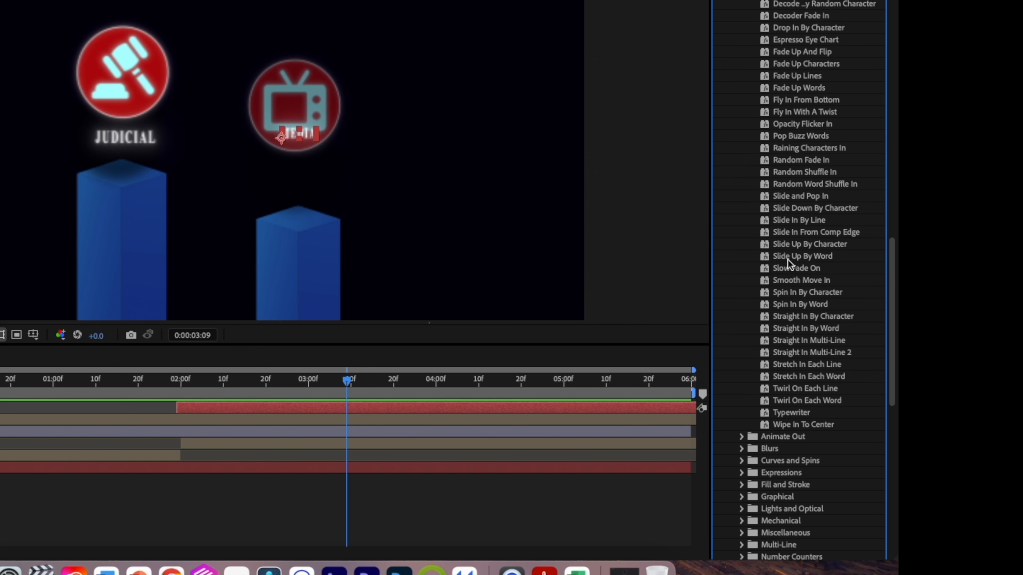
click(785, 245)
drag(781, 245, 309, 409)
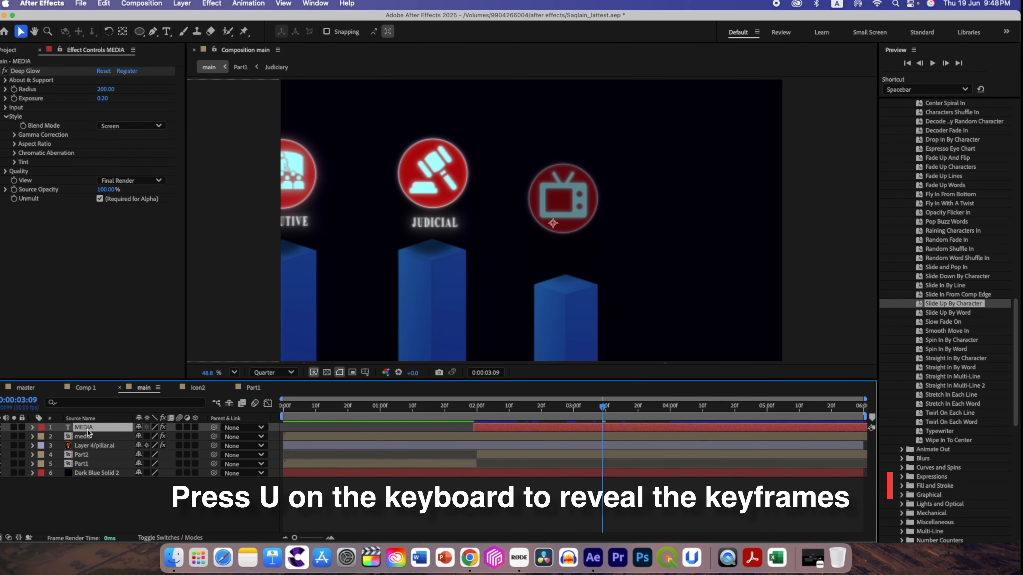
Shorten the MEDIA text's Offset animation to run from 0:00:03:09 to about 0:00:04:04 and apply Easy Ease to its keyframes.
key(u)
drag(805, 442, 552, 448)
drag(748, 446, 707, 447)
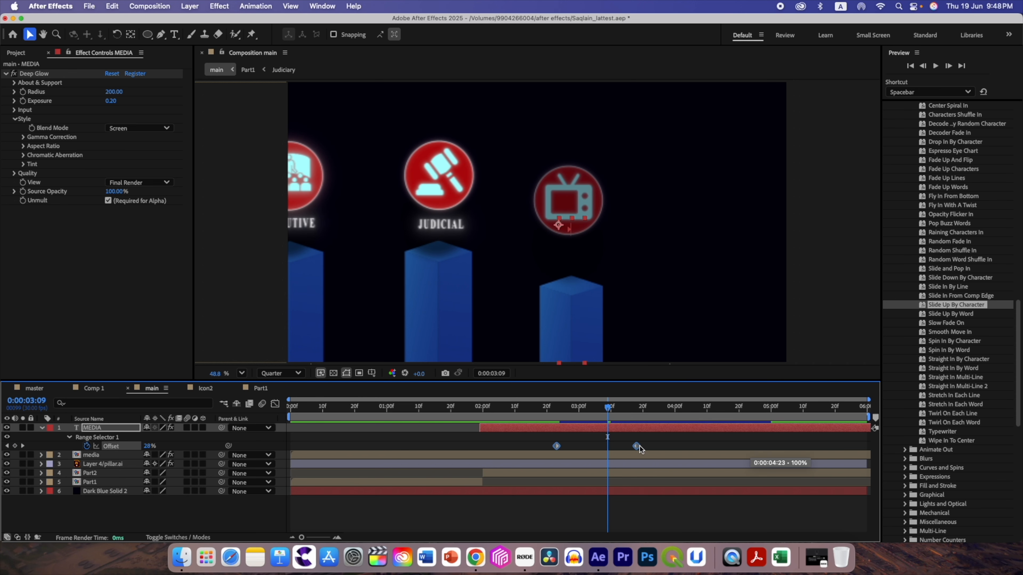
key(F9)
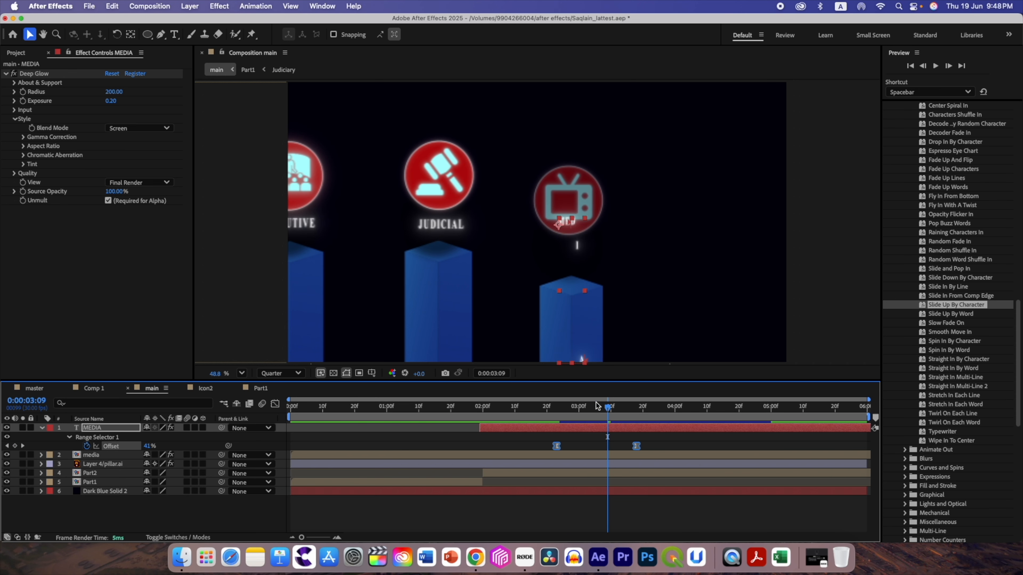
Set the Slide Up By Character animator's position on the MEDIA text to 226, 200.
click(44, 430)
key(u)
key(u)
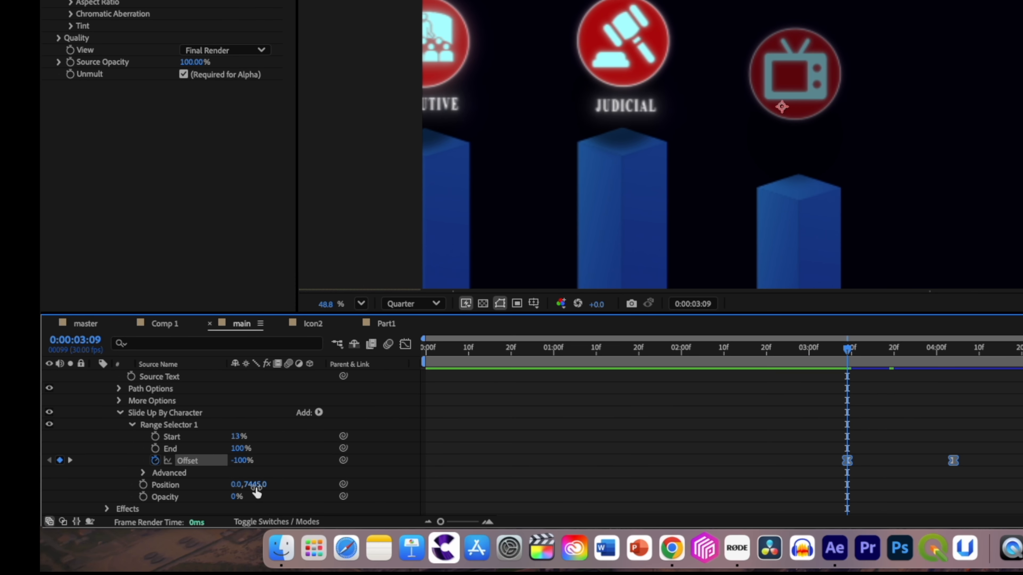
click(255, 486)
text(200)
key(Return)
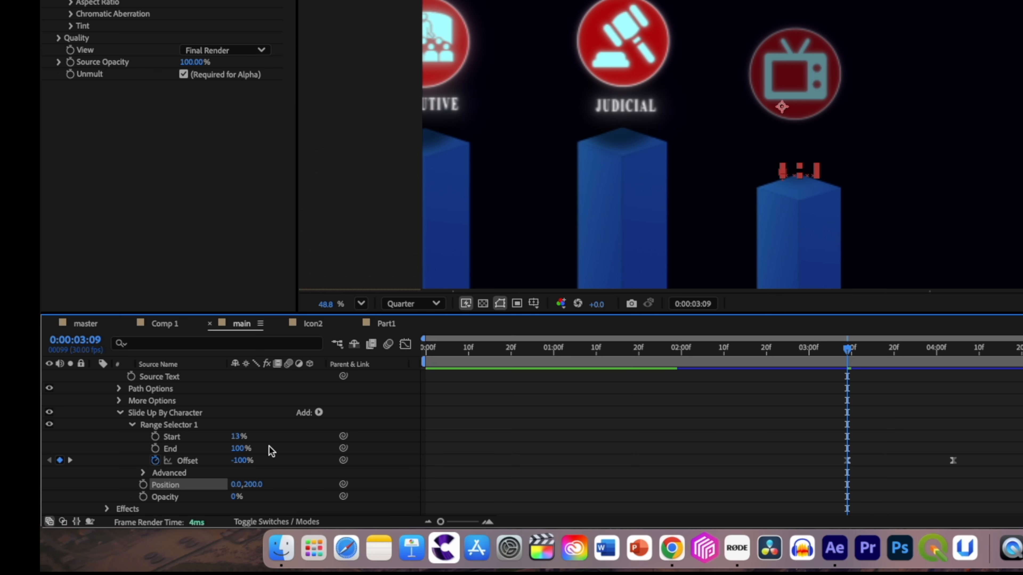
drag(235, 485, 435, 496)
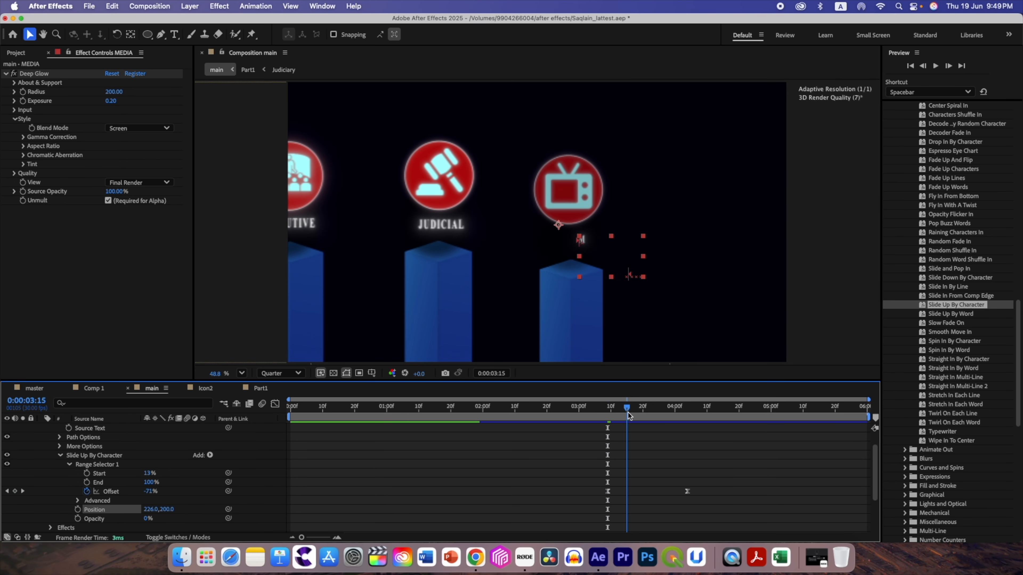
Play the main composition from the beginning to check the Media pillar, icon and label animation.
drag(693, 394, 729, 396)
drag(641, 417, 289, 409)
key(space)
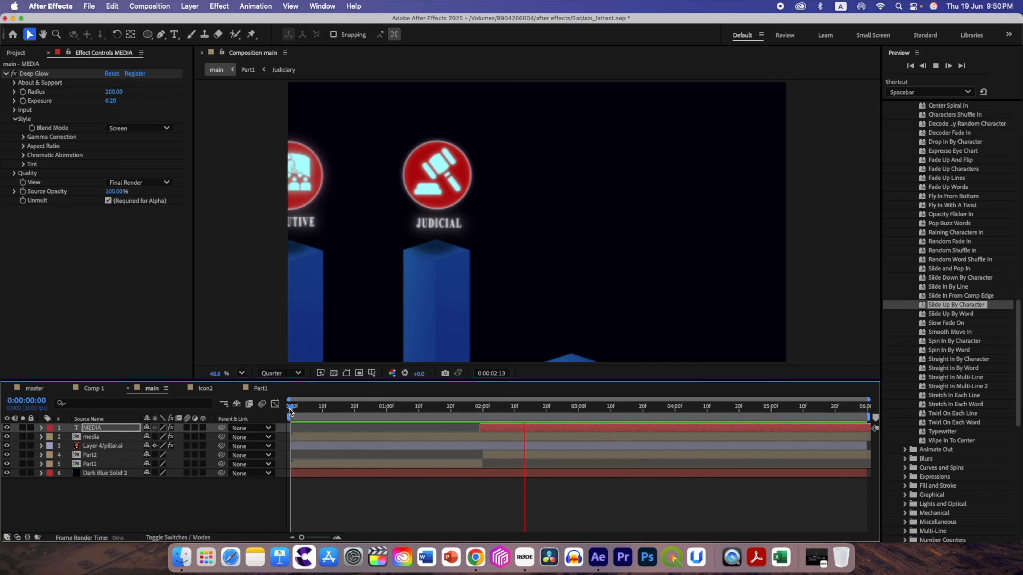
Add an adjustment layer above all layers in main and apply a Noise effect with the amount set to 10%.
click(127, 499)
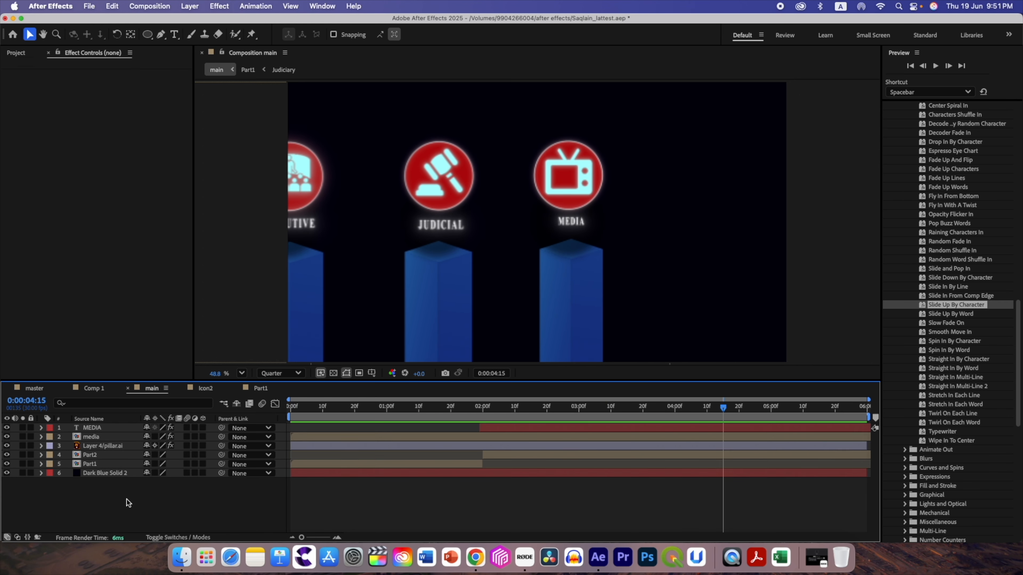
right_click(127, 500)
mouse_move(202, 401)
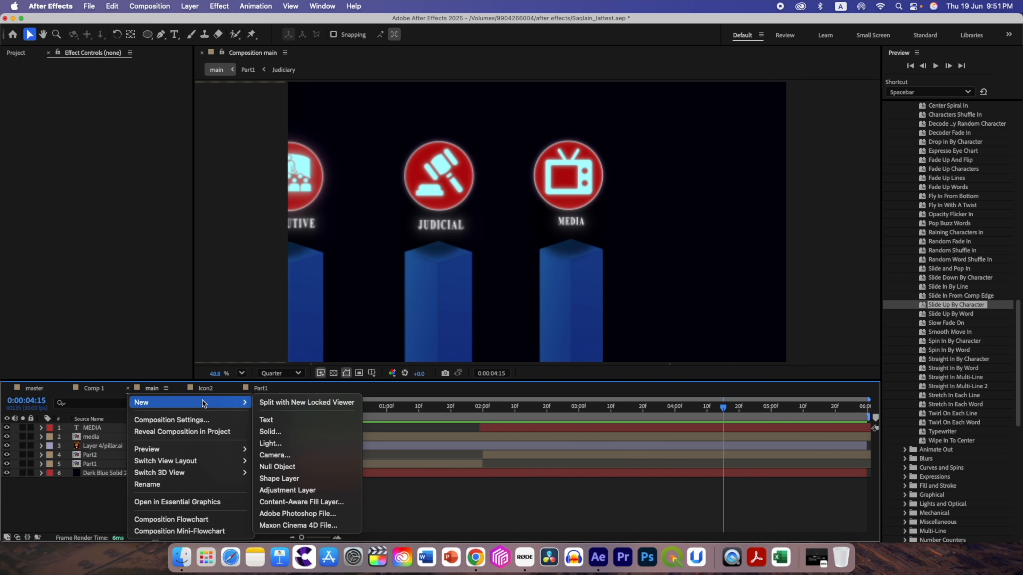
click(286, 492)
key(ctrl+space)
text(noise)
click(92, 442)
click(112, 83)
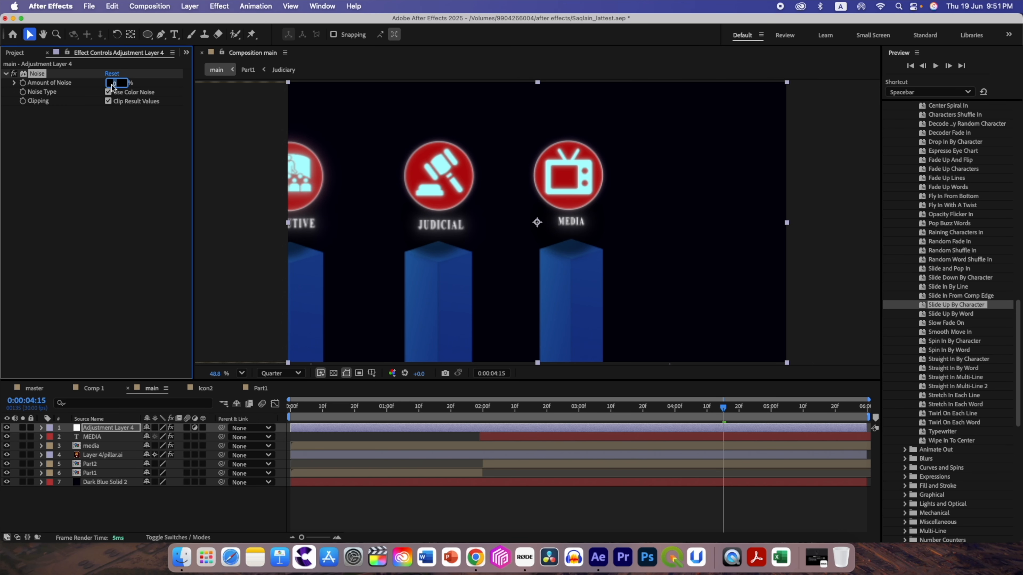
text(10)
key(Return)
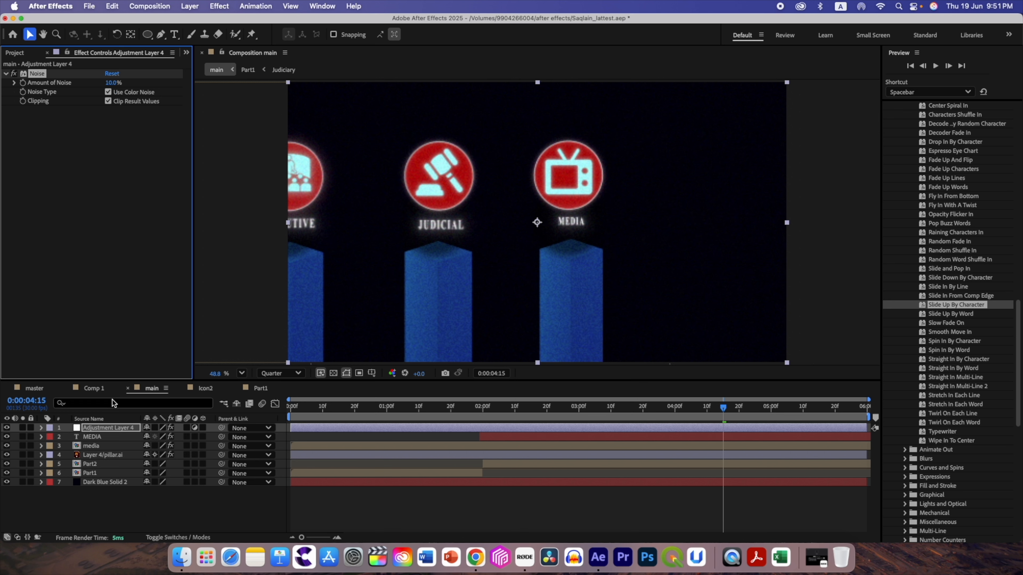
Add a second adjustment layer with a full-frame elliptical mask and invert the mask.
right_click(123, 500)
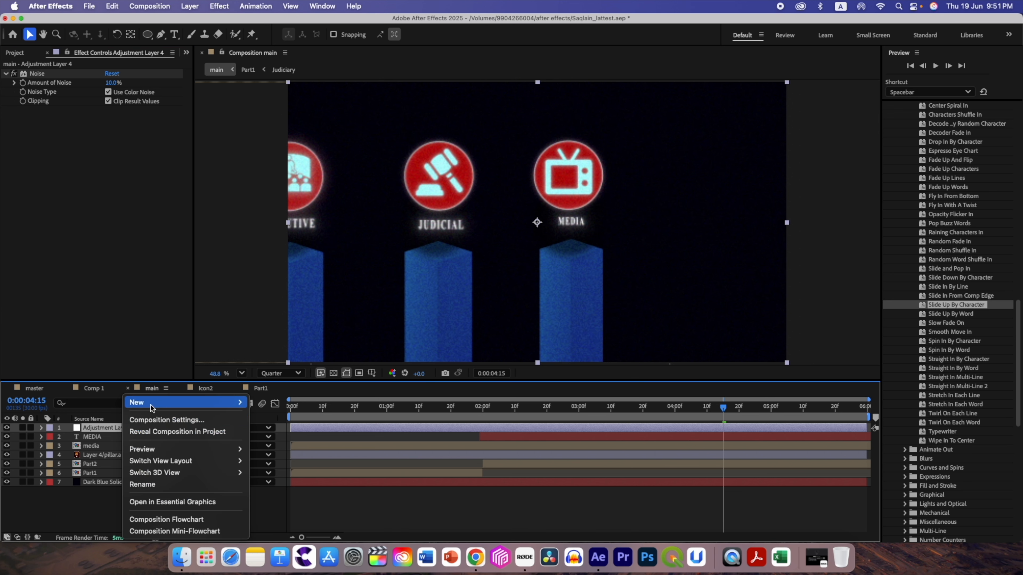
mouse_move(181, 402)
click(281, 490)
drag(148, 35, 174, 60)
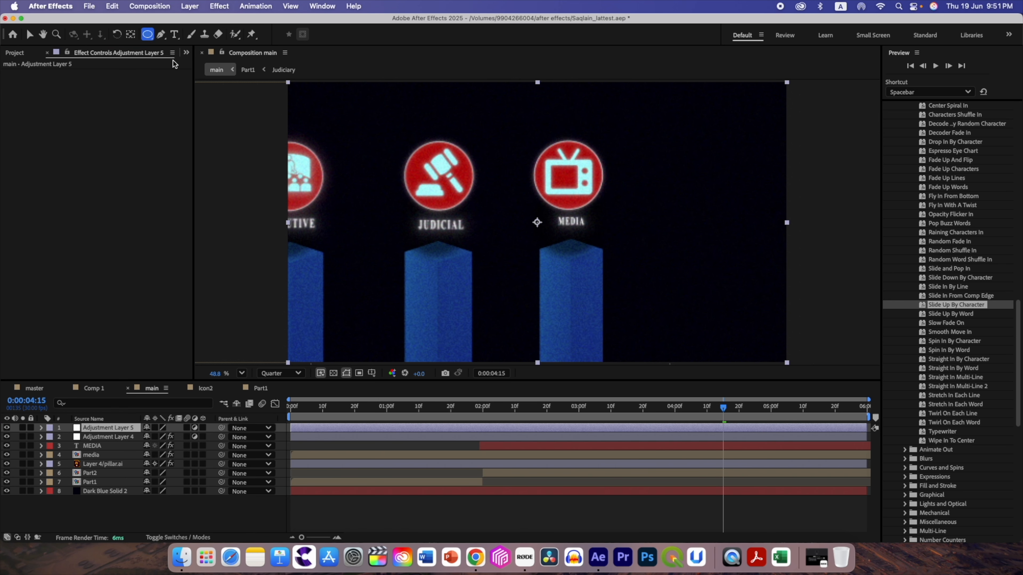
double_click(150, 39)
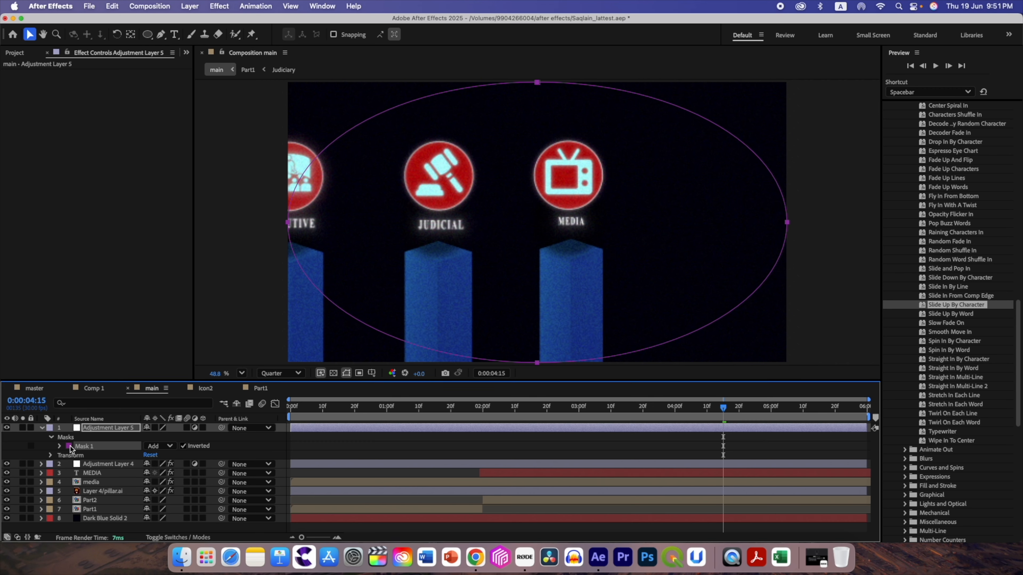
Apply Gaussian Blur to the masked adjustment layer with blurriness 39.8 and Repeat Edge Pixels enabled.
click(91, 429)
key(ctrl+space)
text(gau)
key(Return)
drag(107, 83, 143, 92)
drag(208, 108, 330, 117)
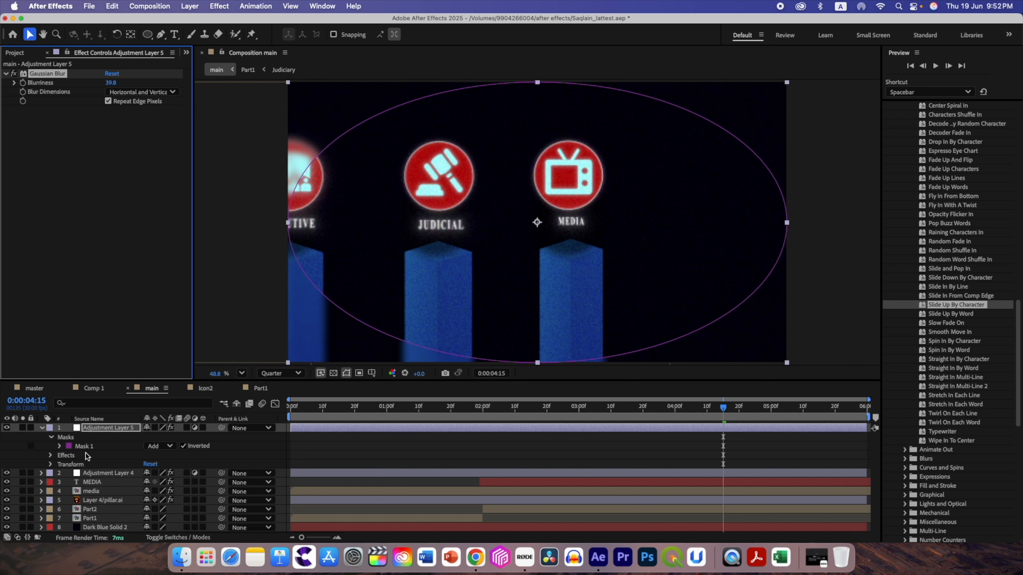
Feather the blur adjustment layer's elliptical mask by 360 pixels and return to the start of the main composition.
click(60, 446)
drag(158, 465, 282, 473)
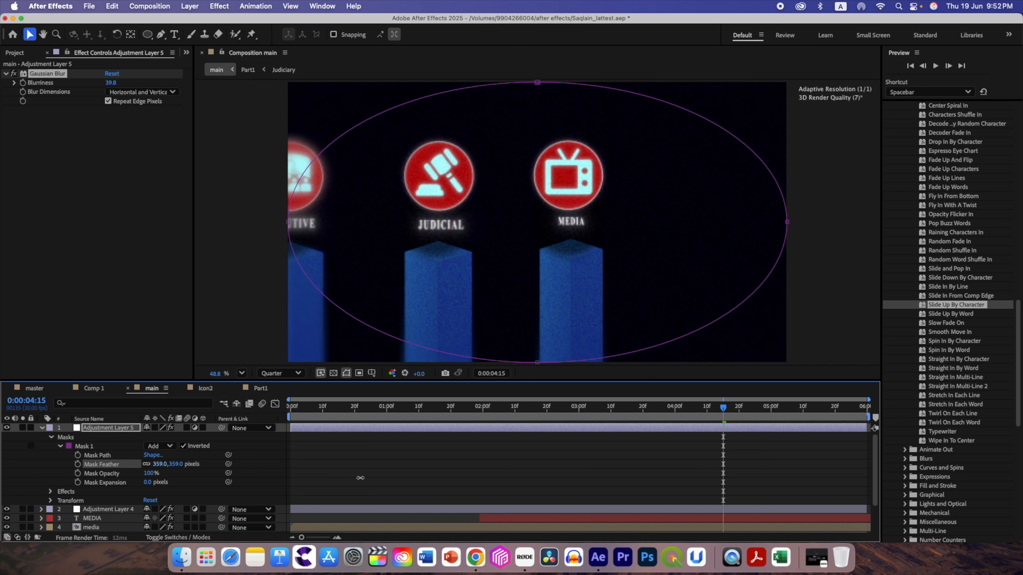
drag(360, 477, 352, 461)
key(Home)
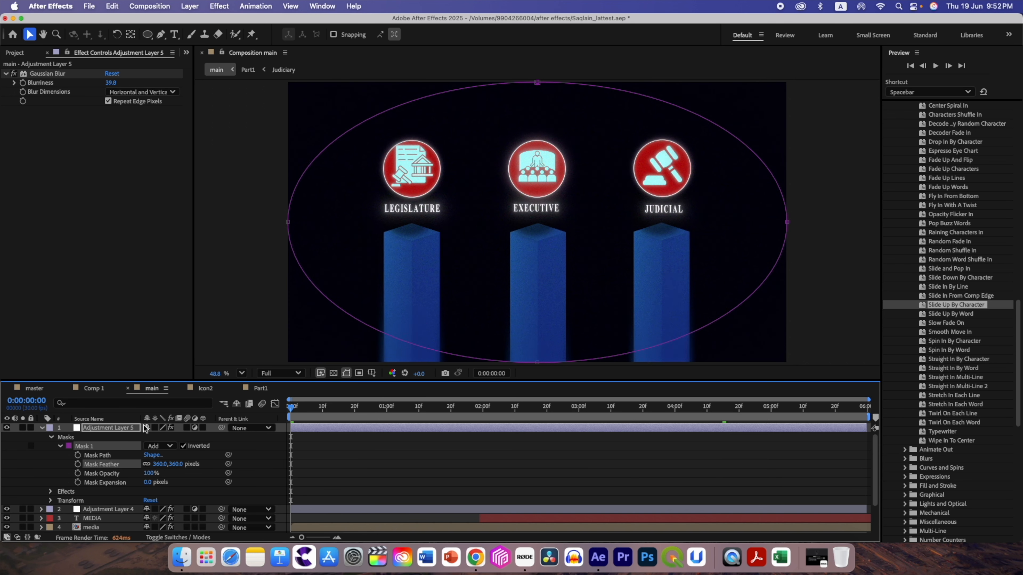
Duplicate the masked blur adjustment layer and remove the Gaussian Blur effect from the duplicate.
click(41, 429)
click(94, 427)
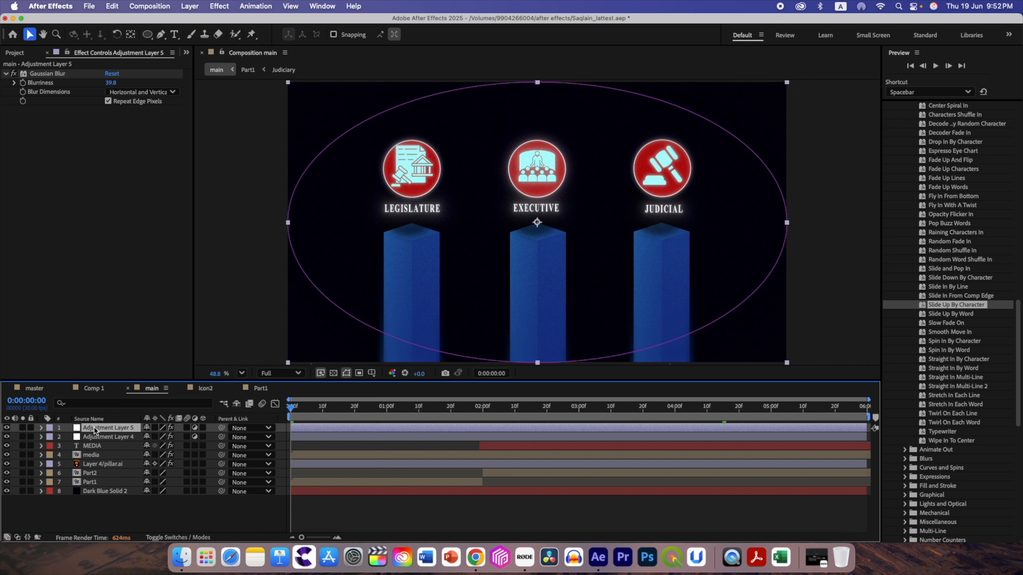
key(super+d)
click(53, 75)
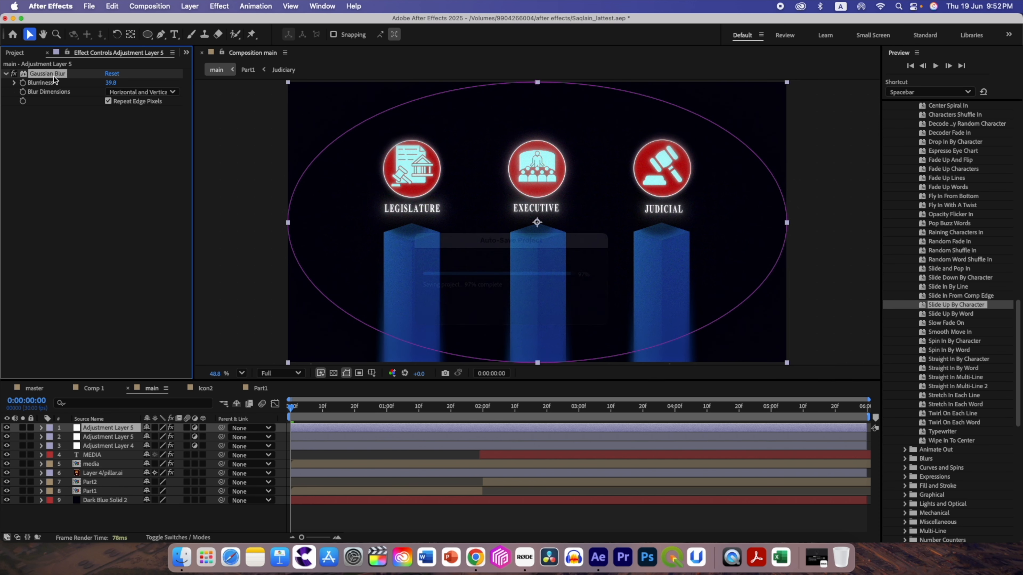
key(Delete)
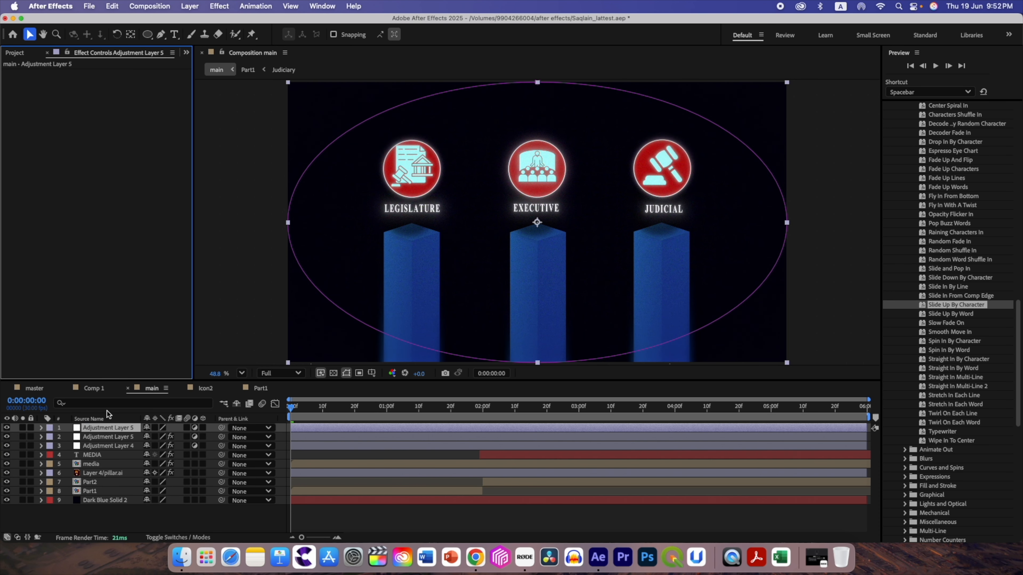
Search the effects for "vign" and apply CC Vignette to the duplicated adjustment layer.
key(ctrl+space)
text(vi)
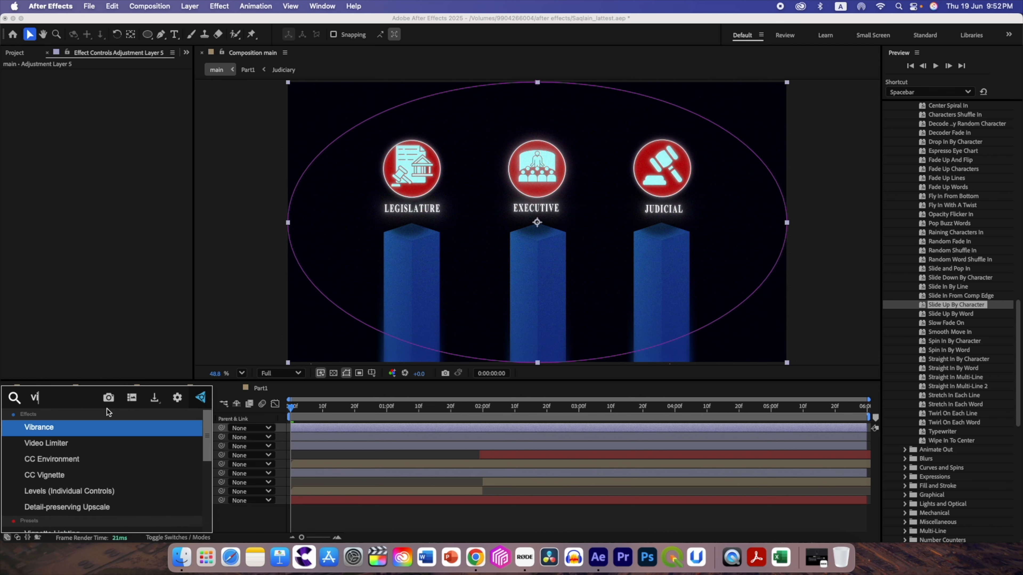
text(gn)
click(87, 422)
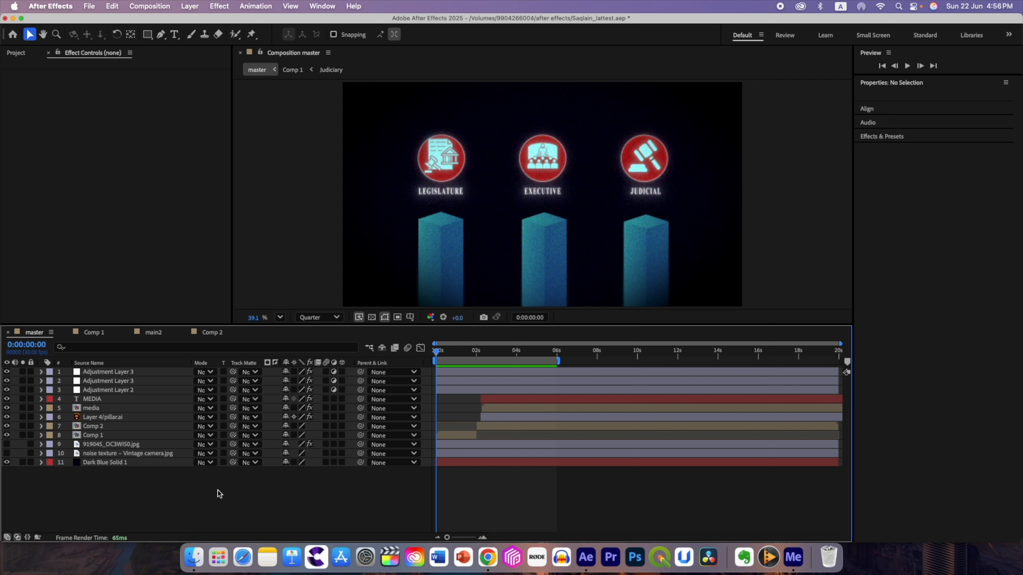
Add a new adjustment layer above all layers in the master composition.
right_click(218, 491)
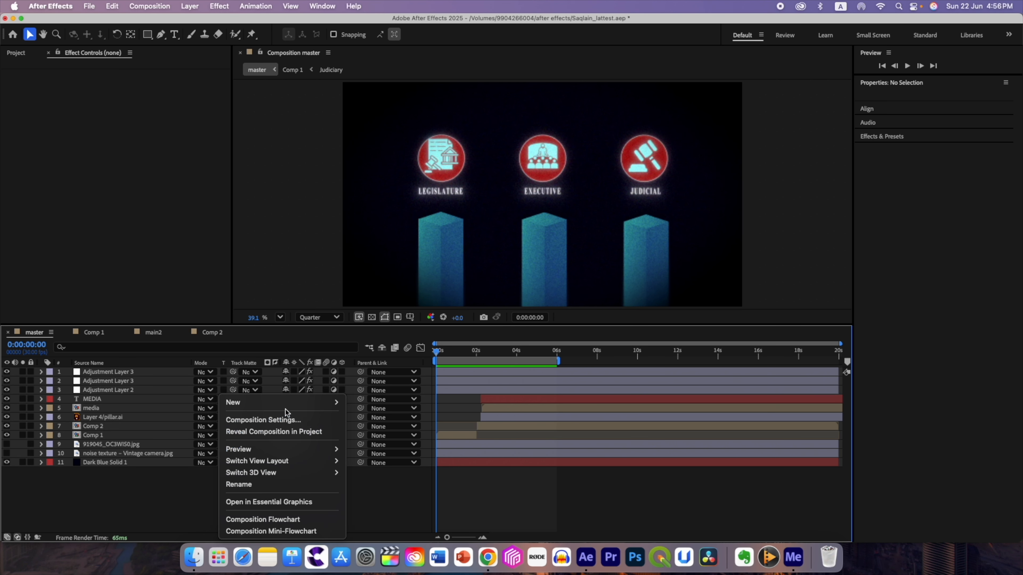
mouse_move(250, 402)
click(375, 491)
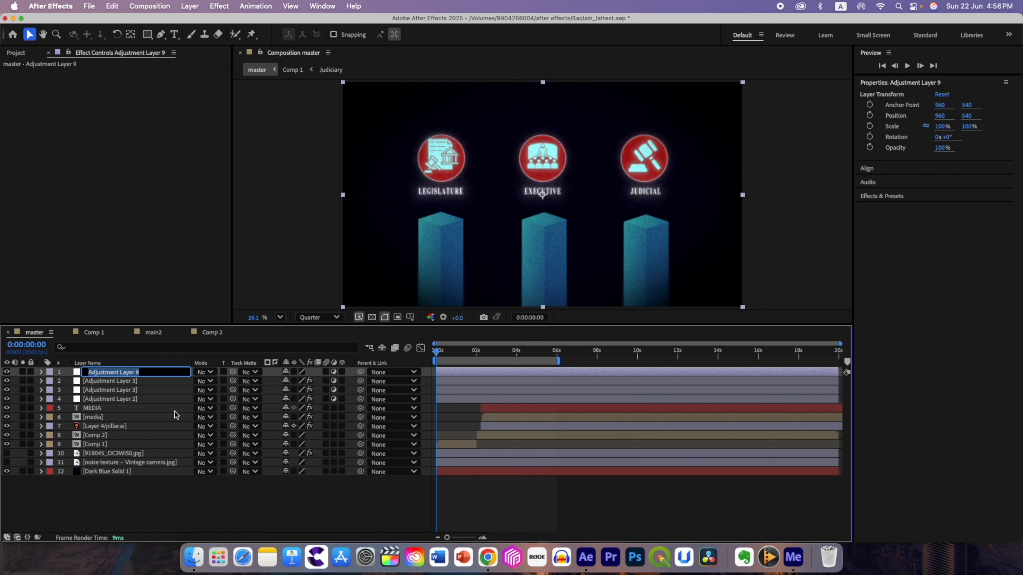
Rename the new adjustment layer as pt and apply the Posterize Time effect to it with a frame rate of 12.
text(pt)
key(Return)
key(ctrl+space)
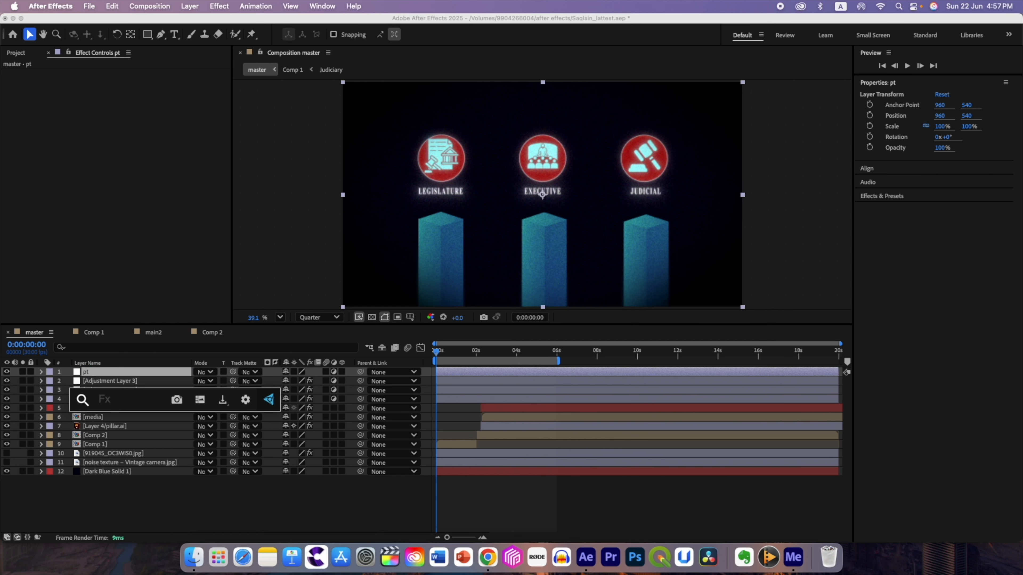
text(pos)
key(Return)
click(130, 84)
text(12)
key(Return)
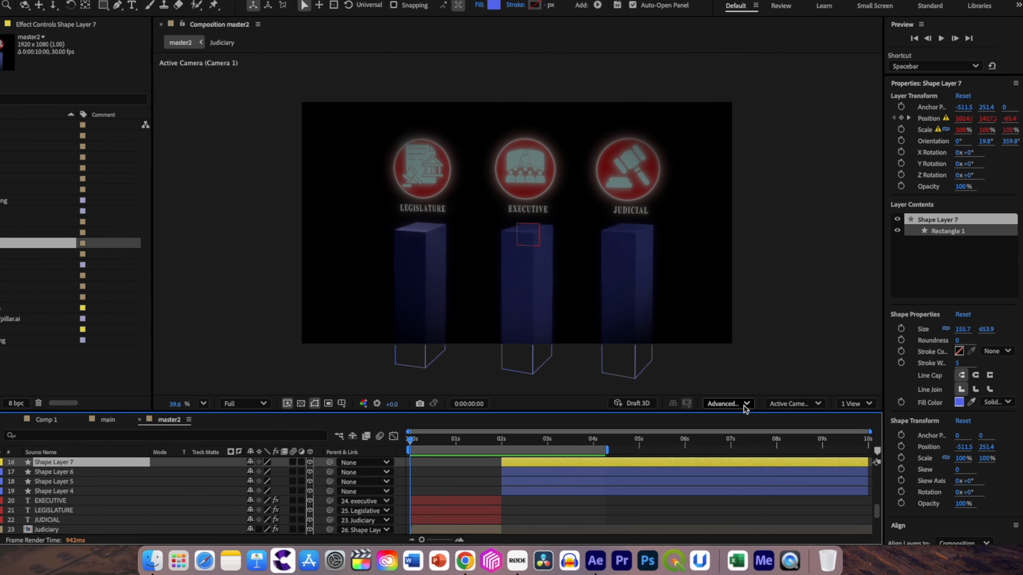
click(718, 409)
click(703, 420)
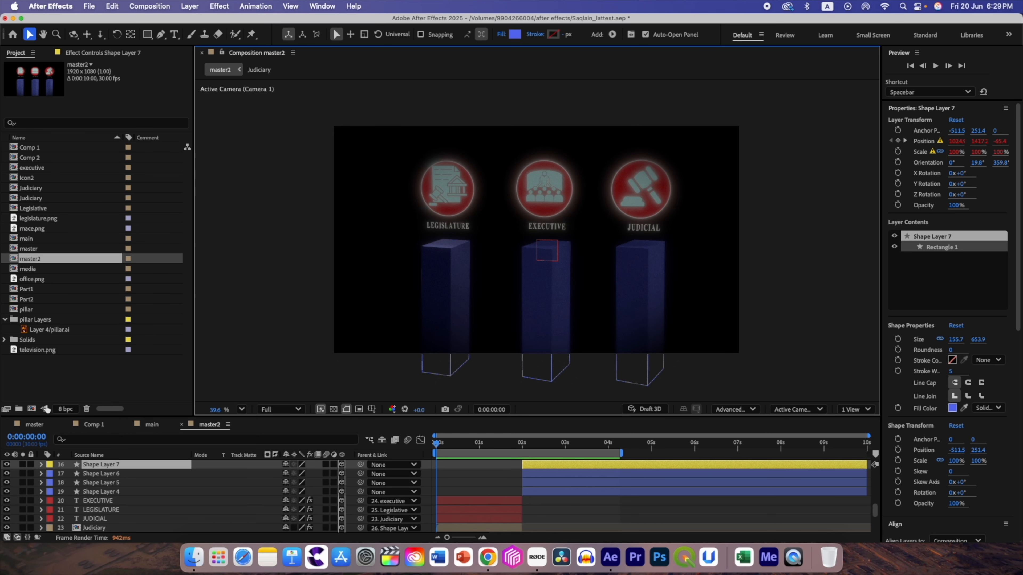
Create a new 1920 x 1080 composition named main2 with a duration of 10 seconds.
click(31, 409)
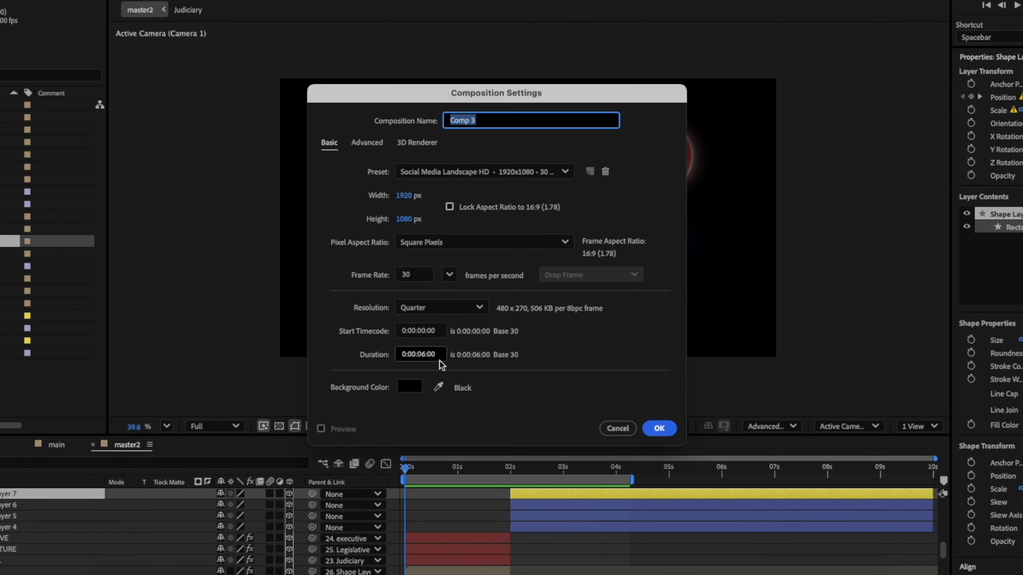
double_click(452, 354)
text(10)
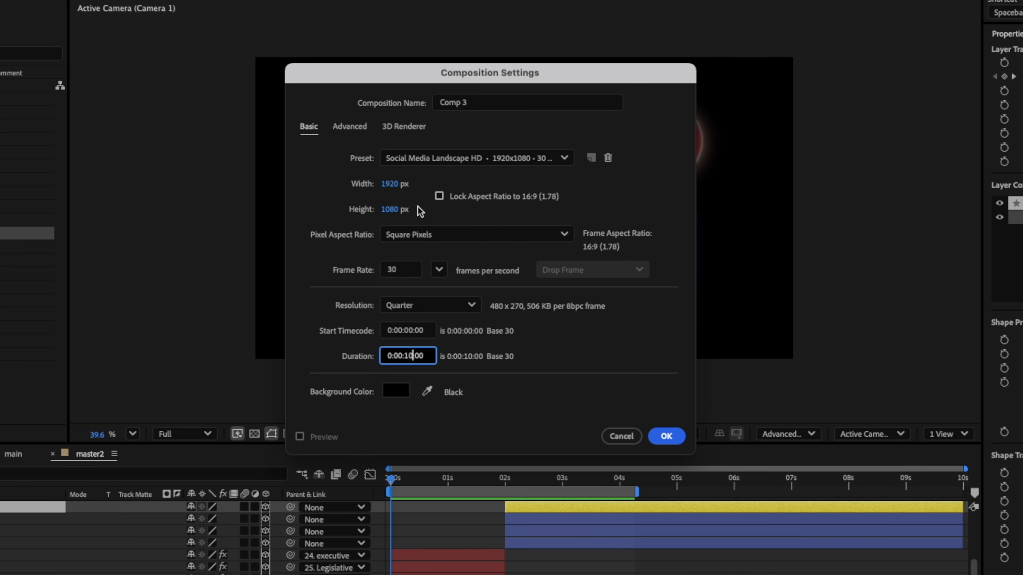
click(475, 103)
drag(476, 105, 424, 105)
text(main)
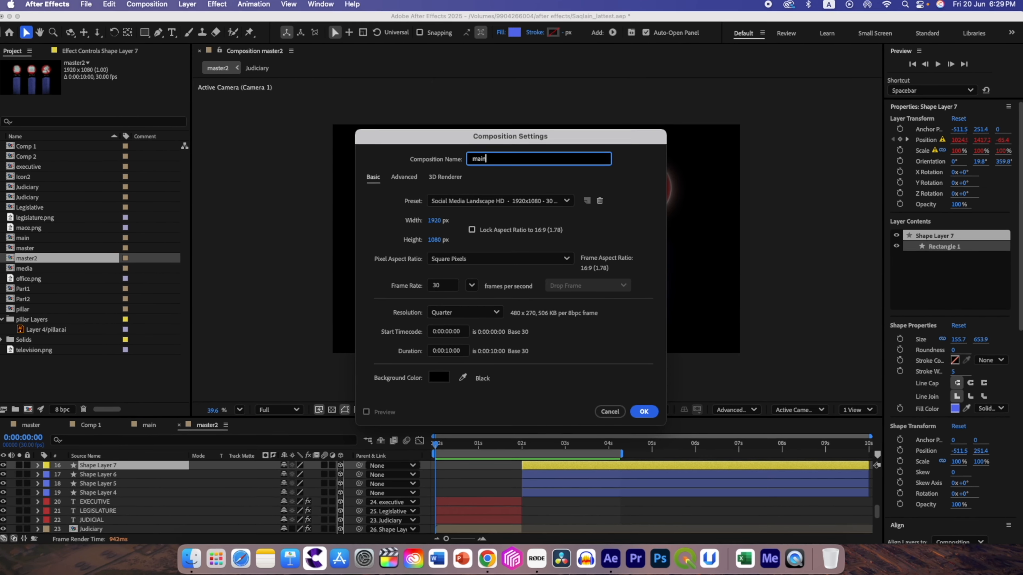
text(2)
key(Return)
Add a full-size solid layer in a very dark blue as the background of main2.
right_click(114, 492)
mouse_move(152, 405)
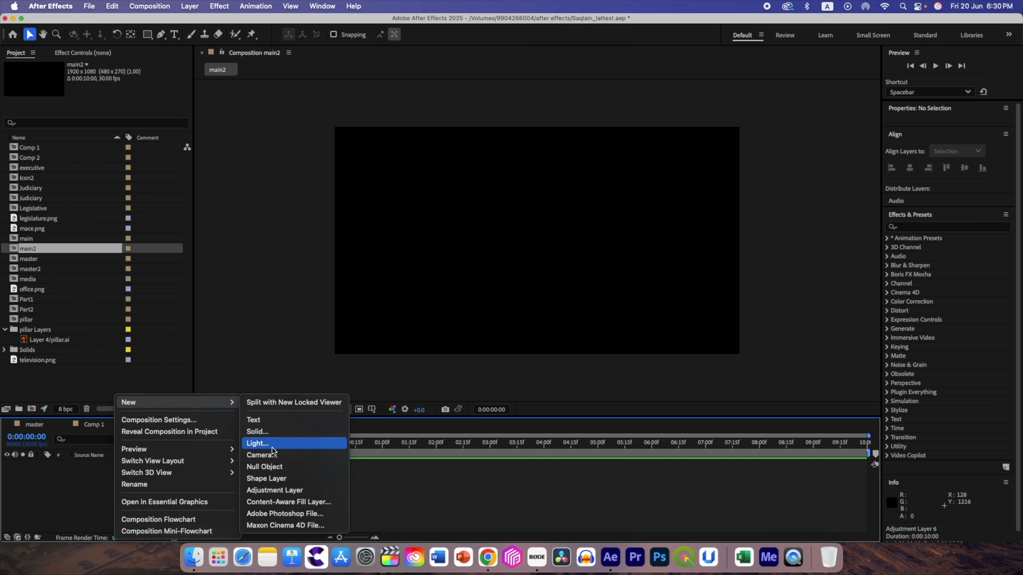
click(257, 431)
click(504, 364)
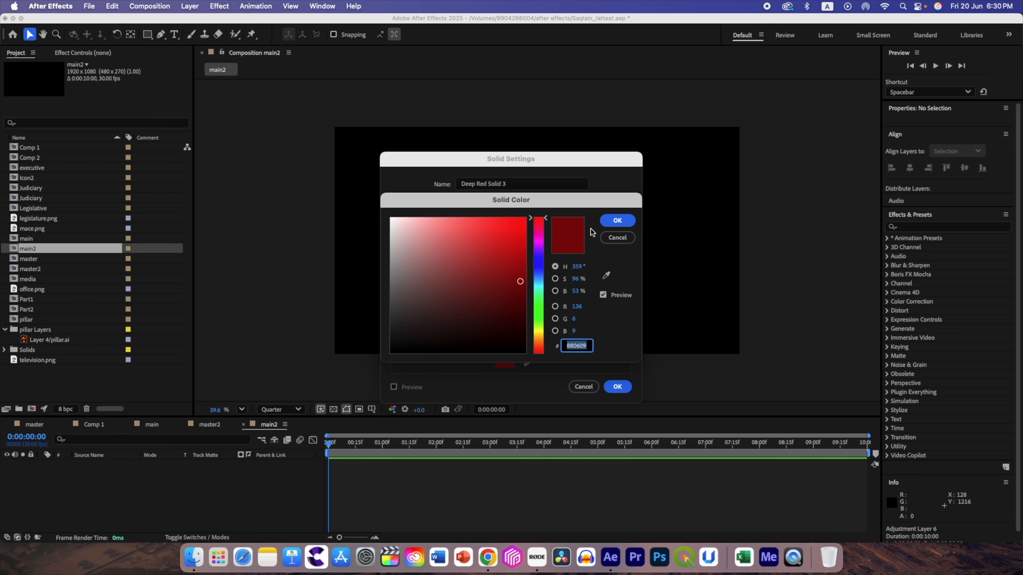
click(539, 260)
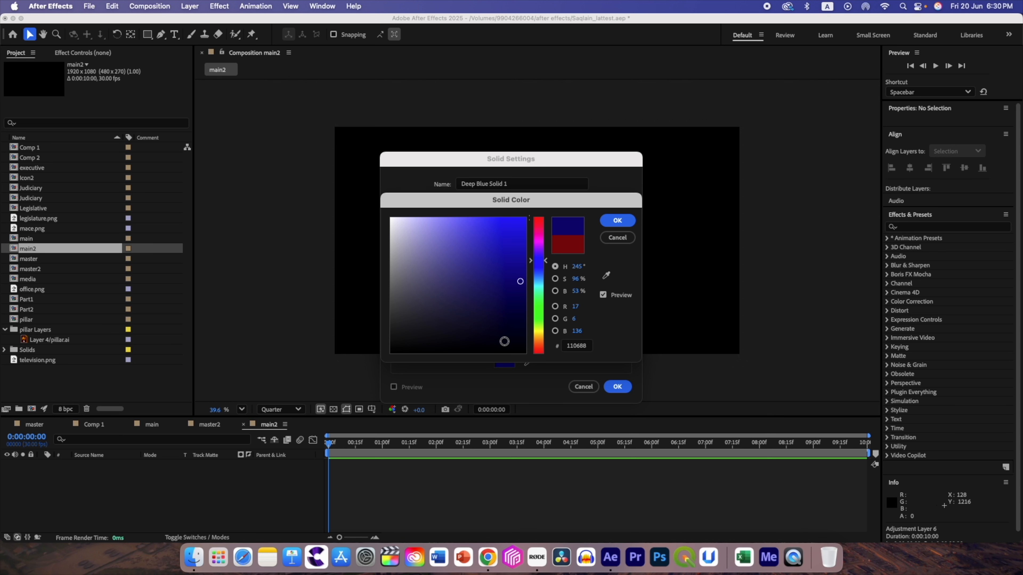
click(504, 341)
drag(503, 342, 505, 334)
click(617, 220)
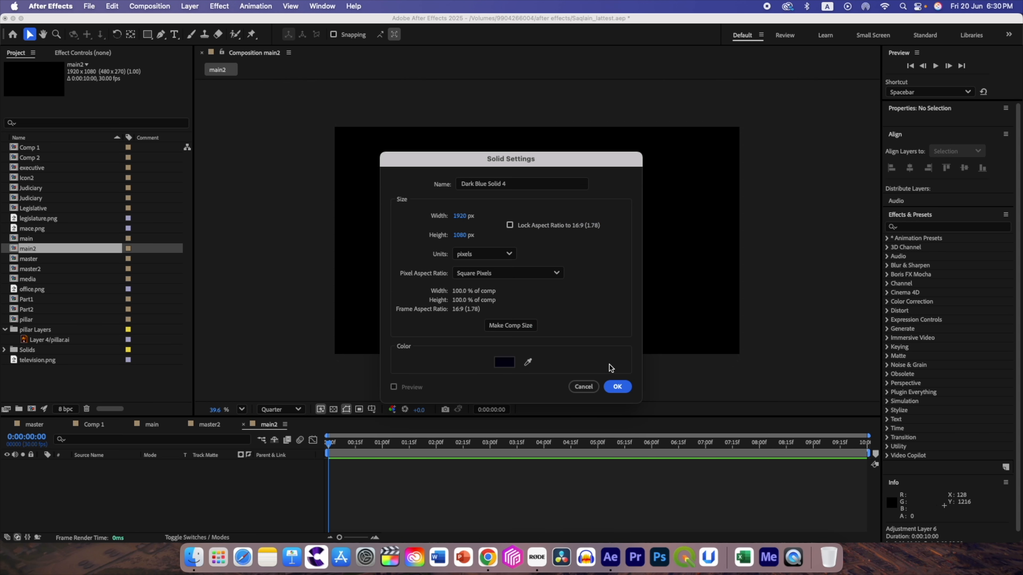
click(615, 386)
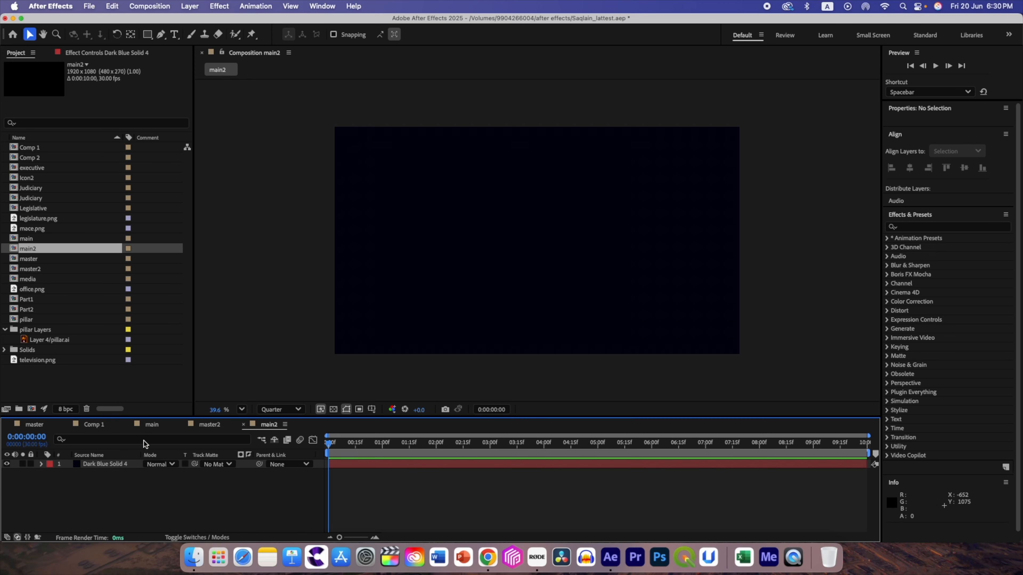
Draw a tall rectangle about 122 x 567 px at the lower middle of the frame and set its stroke to None.
click(148, 34)
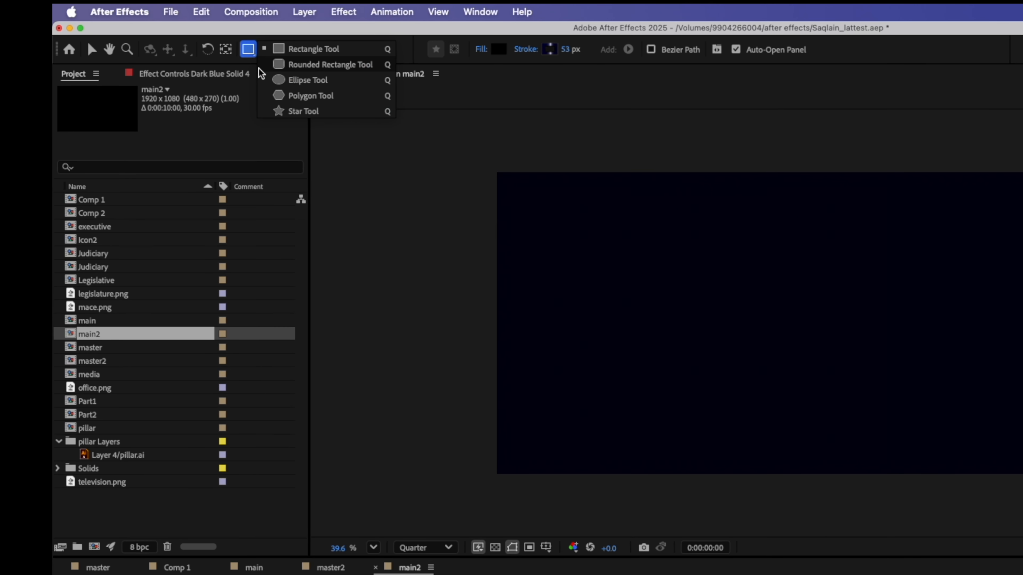
click(327, 49)
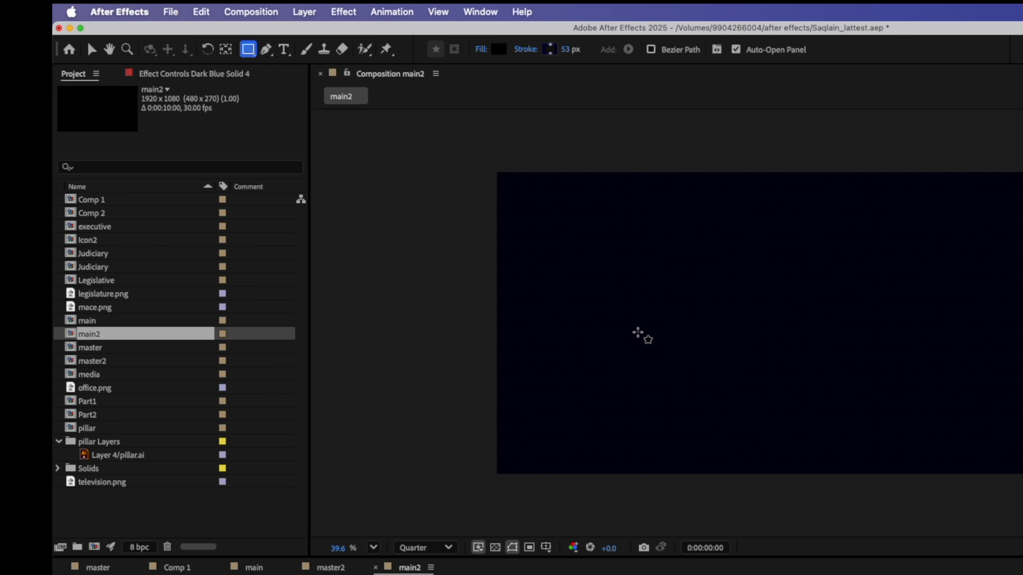
drag(739, 322, 773, 483)
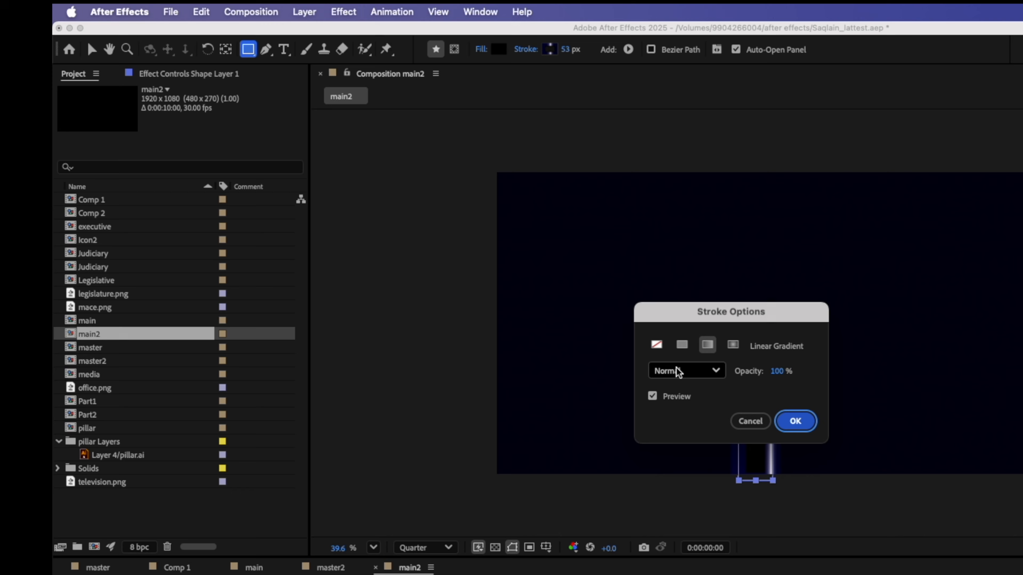
click(657, 346)
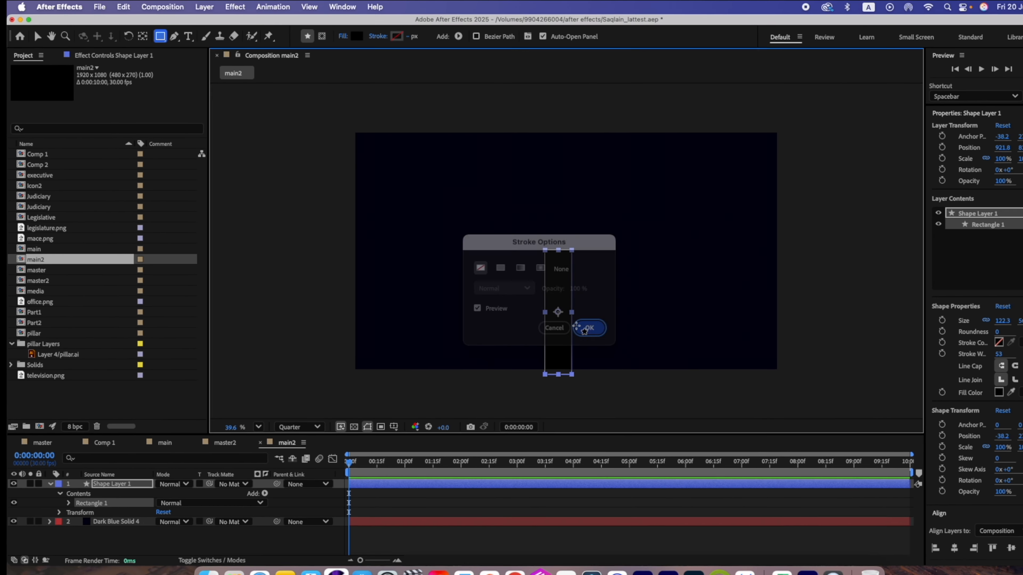
Change the rectangle's fill color from black to a dark blue.
click(357, 36)
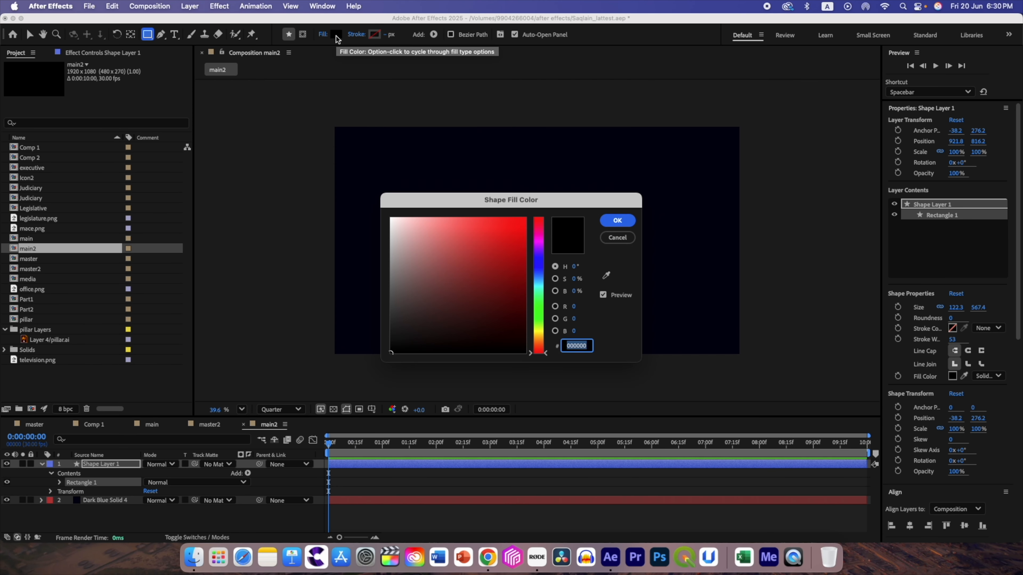
click(540, 264)
click(493, 286)
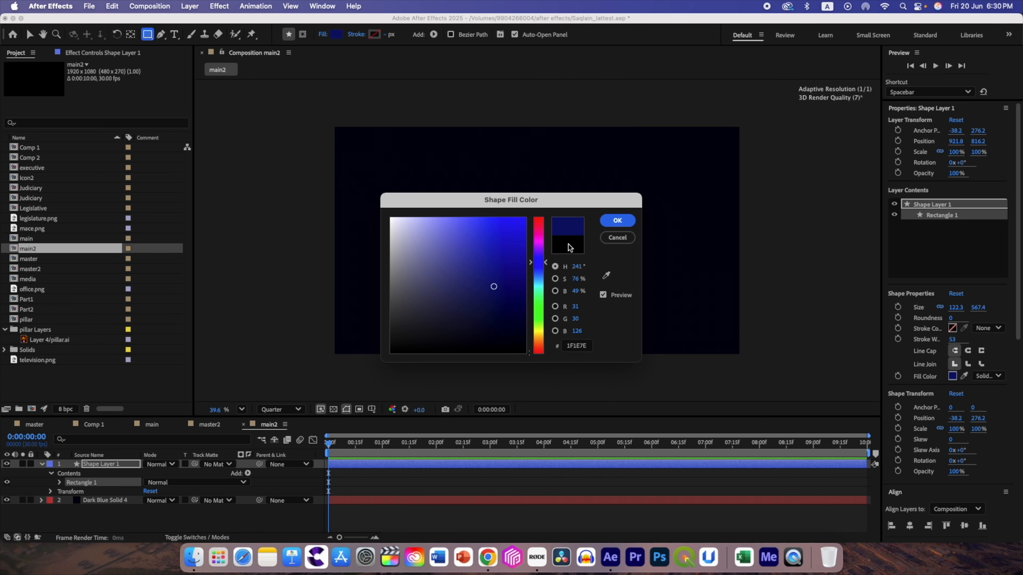
key(Return)
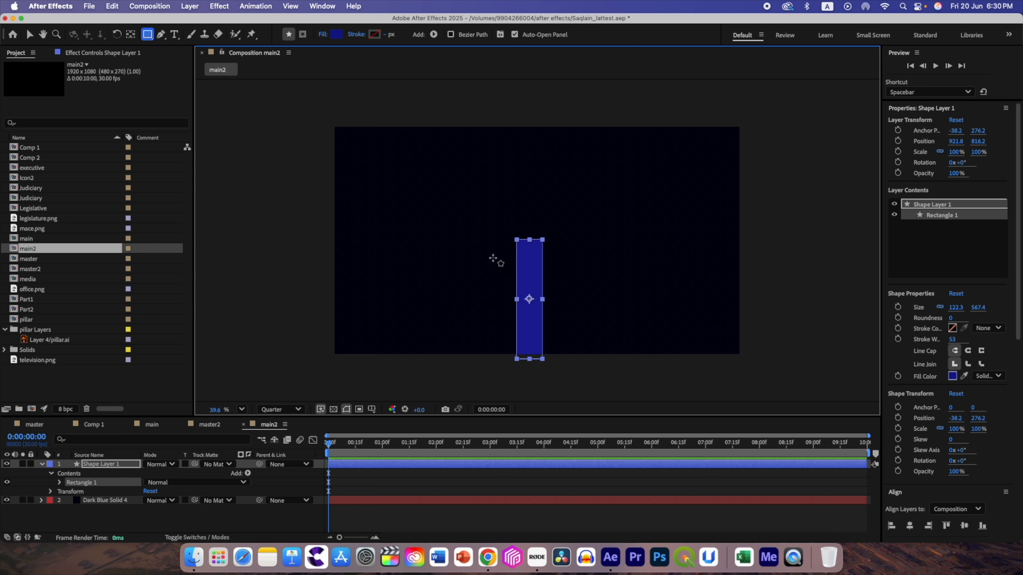
Stretch the rectangle layer vertically to about 125% past the lower frame edge and center it horizontally in the composition.
click(94, 468)
key(v)
drag(530, 359, 533, 375)
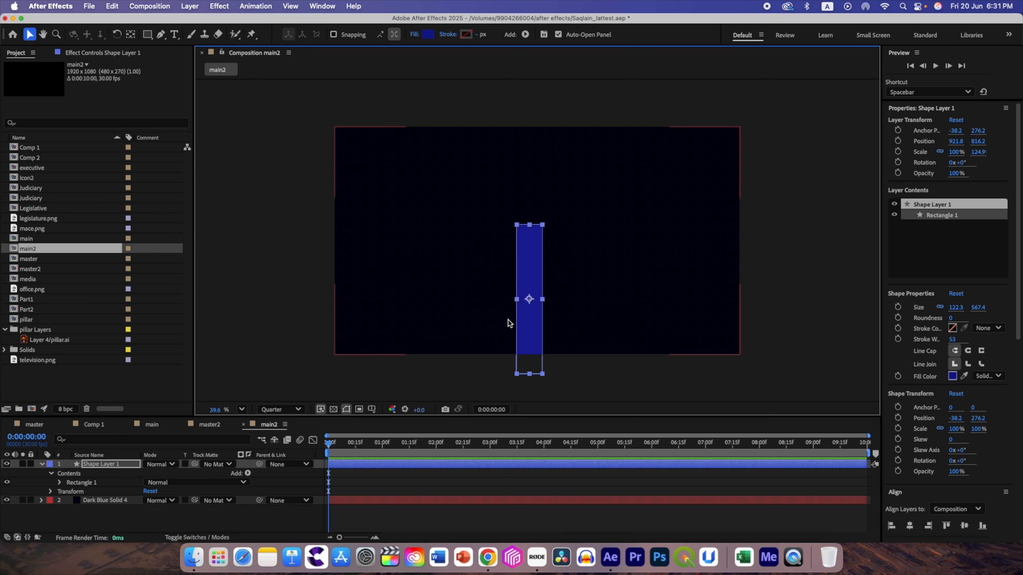
click(910, 527)
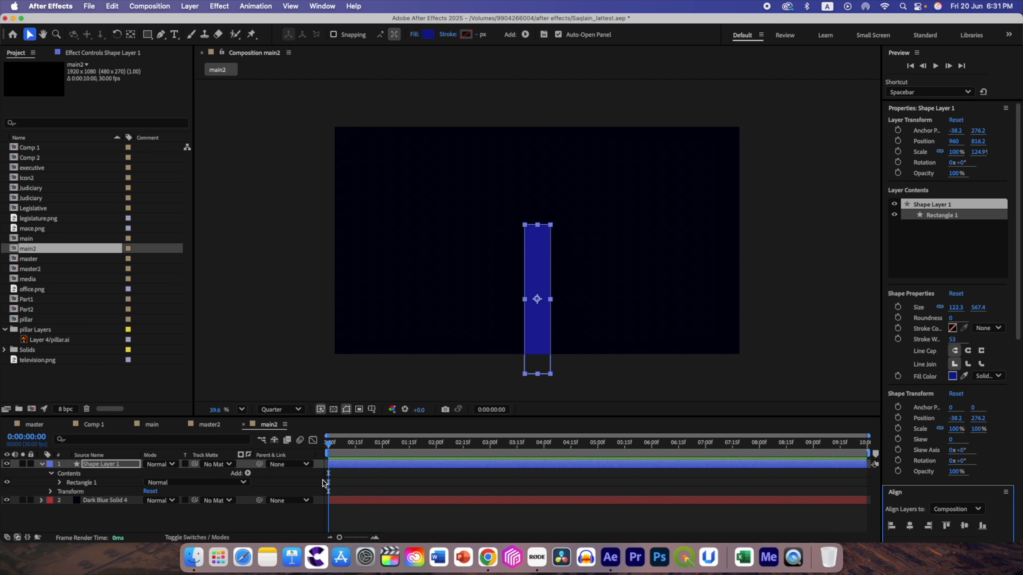
Make Shape Layer 1 a 3D layer.
click(43, 465)
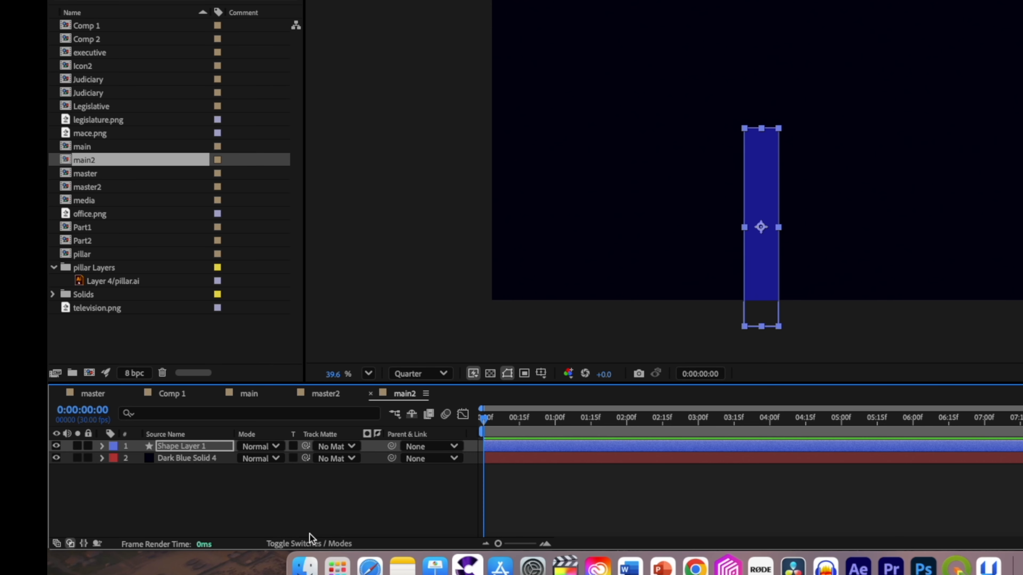
click(310, 534)
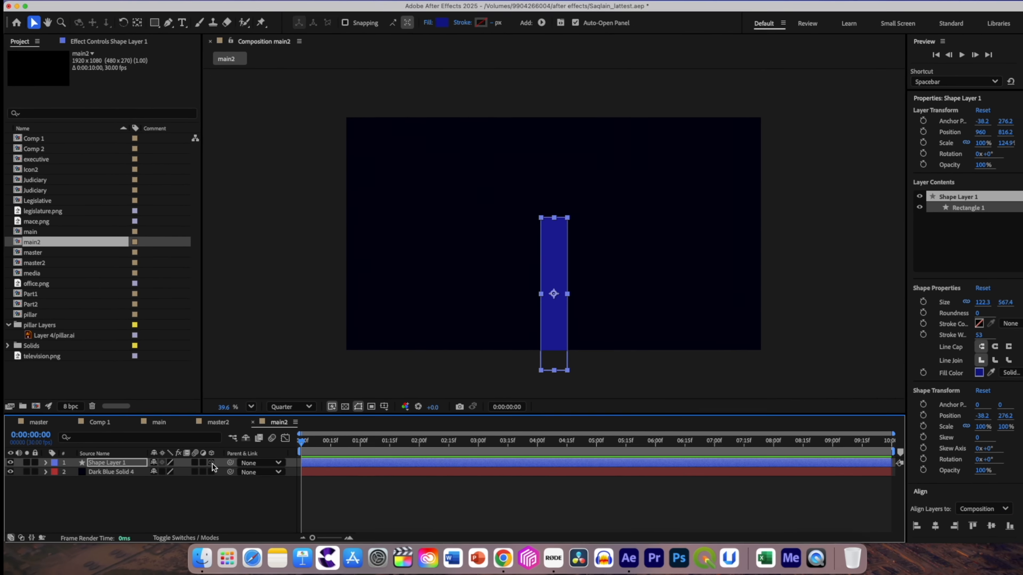
click(212, 463)
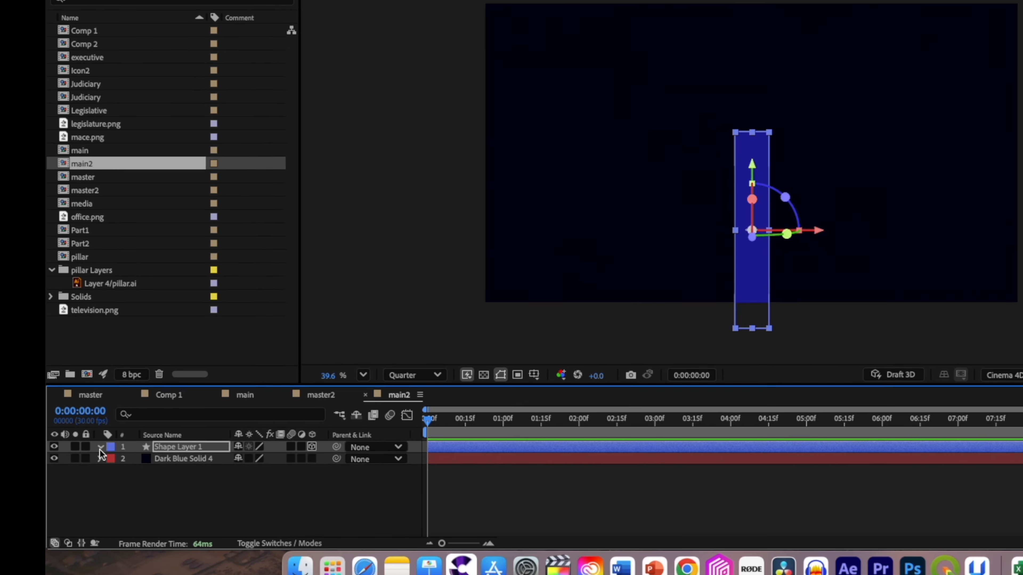
Set the composition's 3D renderer to Advanced 3D.
click(100, 447)
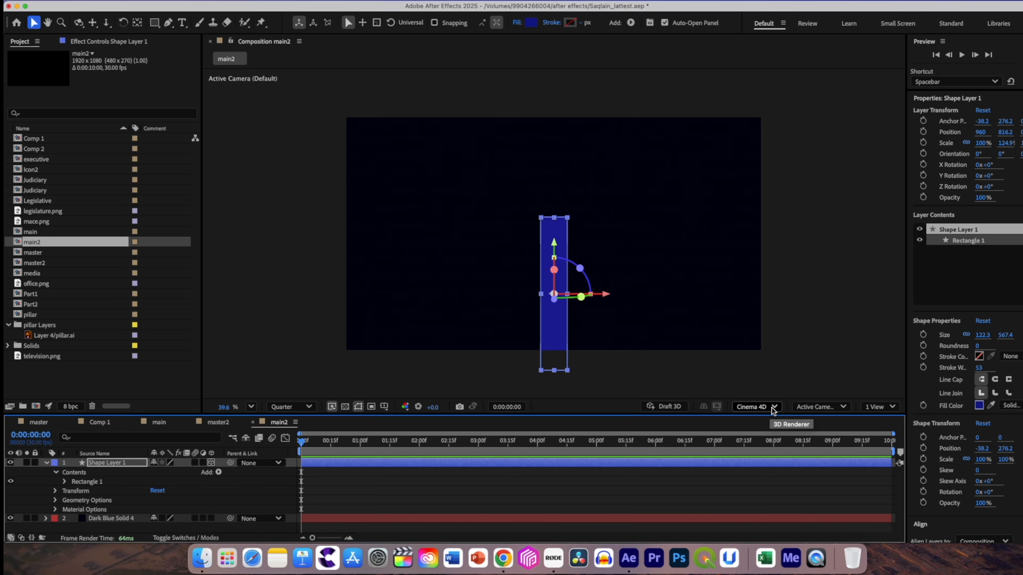
click(773, 407)
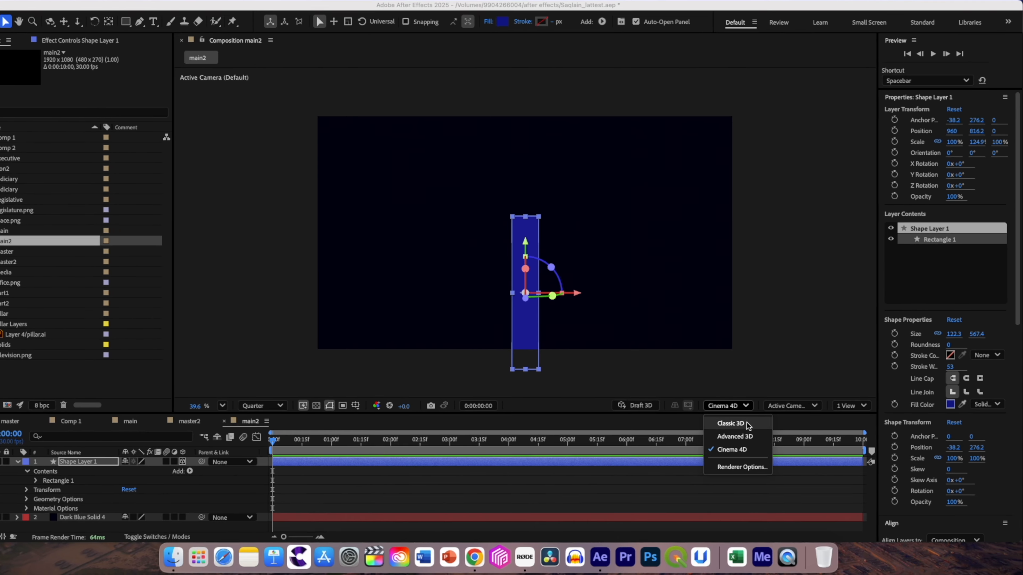
click(737, 436)
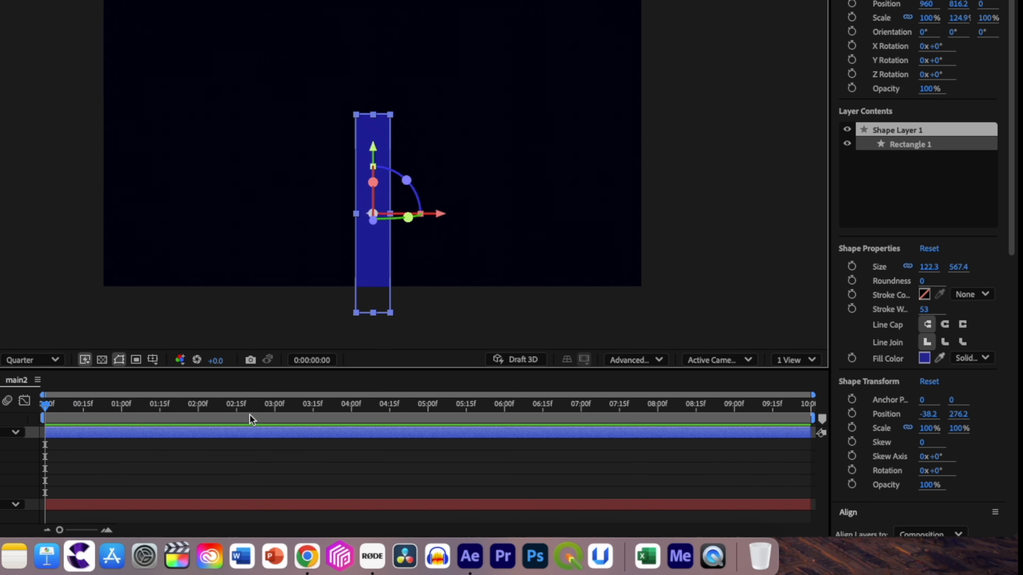
click(635, 359)
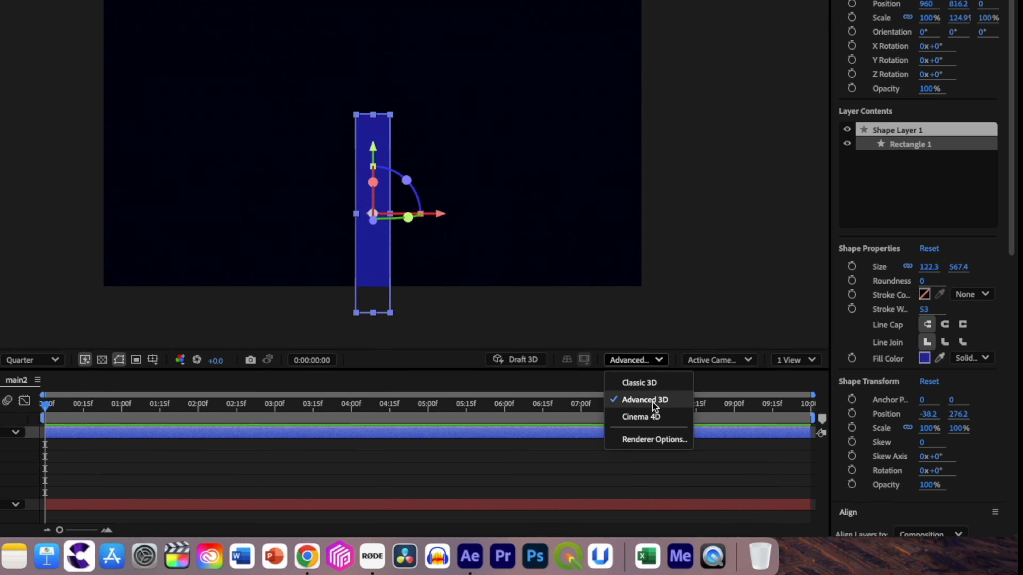
click(645, 399)
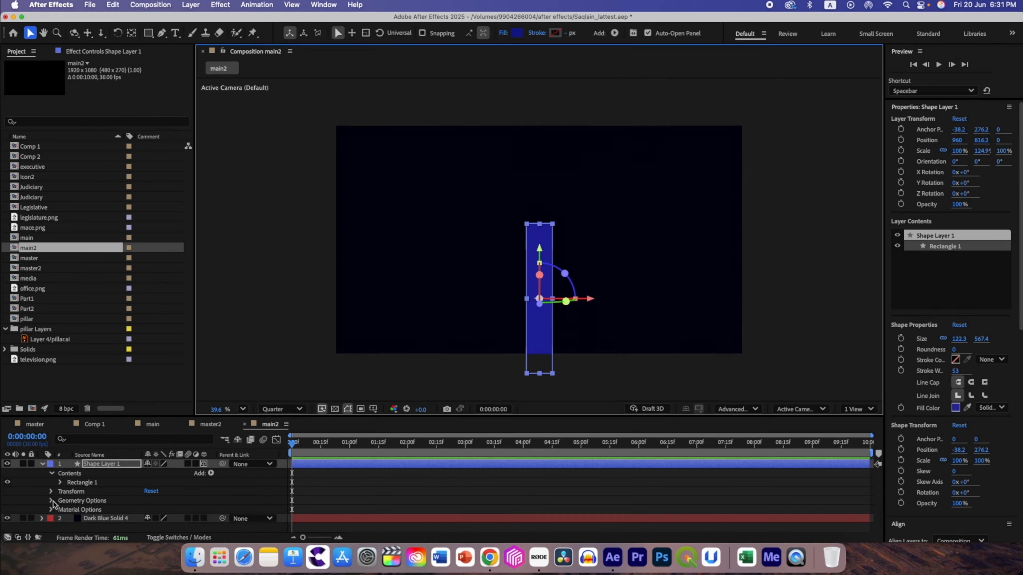
Set the extrusion depth of Shape Layer 1 to 200 in its geometry options.
click(53, 502)
scroll(76, 502, down, 1)
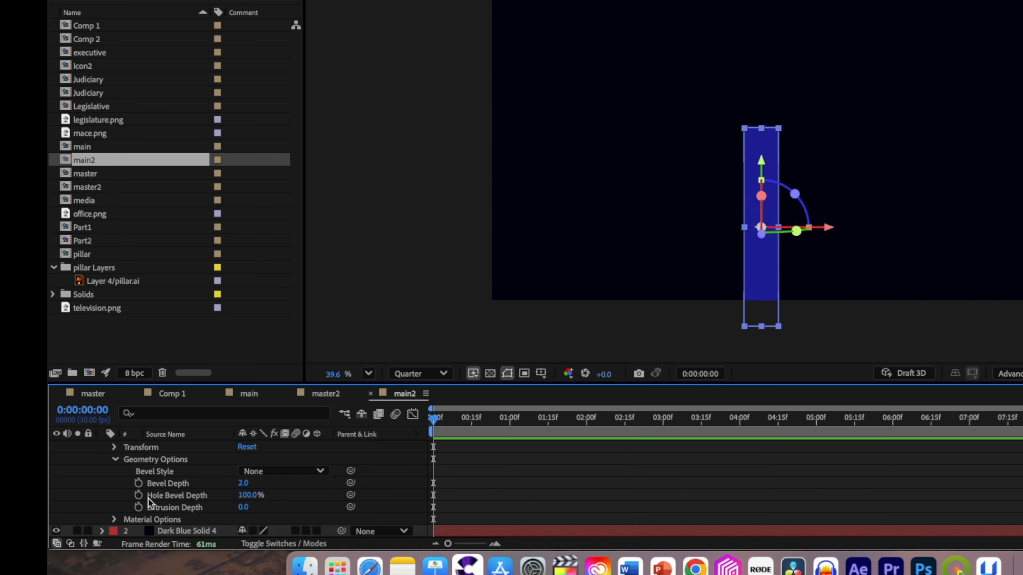
drag(242, 508, 294, 512)
click(250, 507)
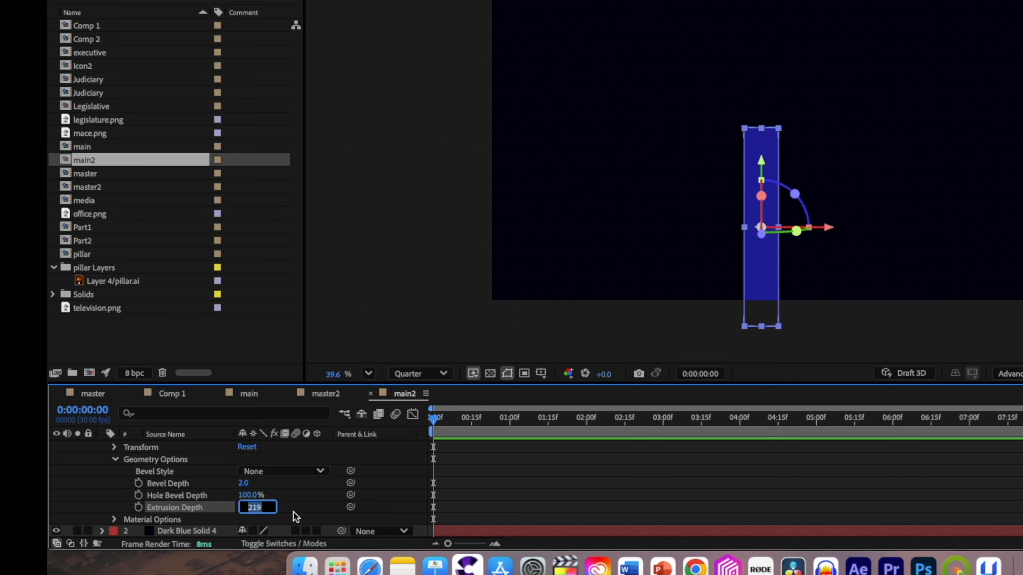
text(200)
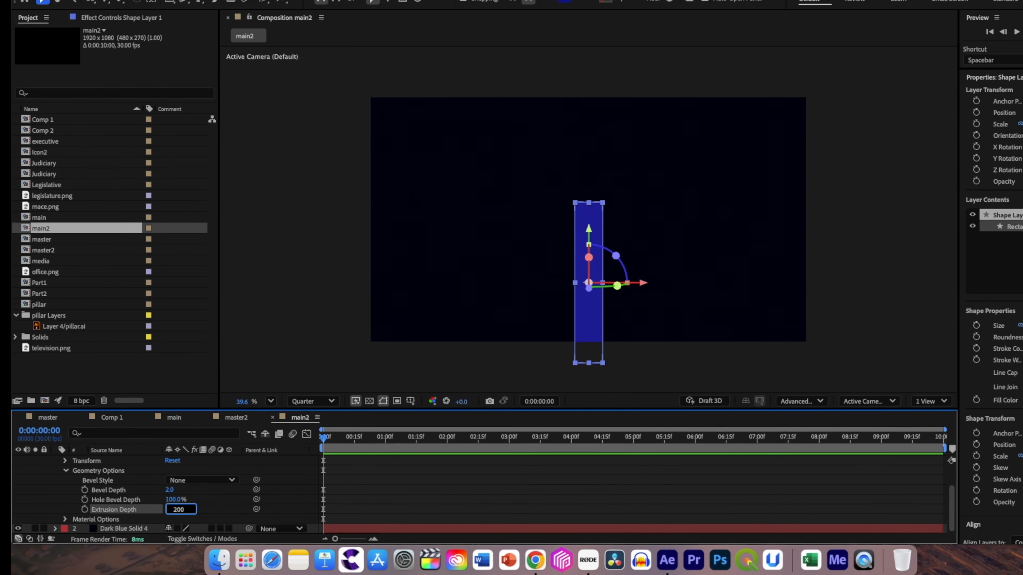
key(Return)
Rotate the extruded rectangle about 15° around its vertical axis to check its depth, and undo the rotation.
drag(571, 300, 560, 305)
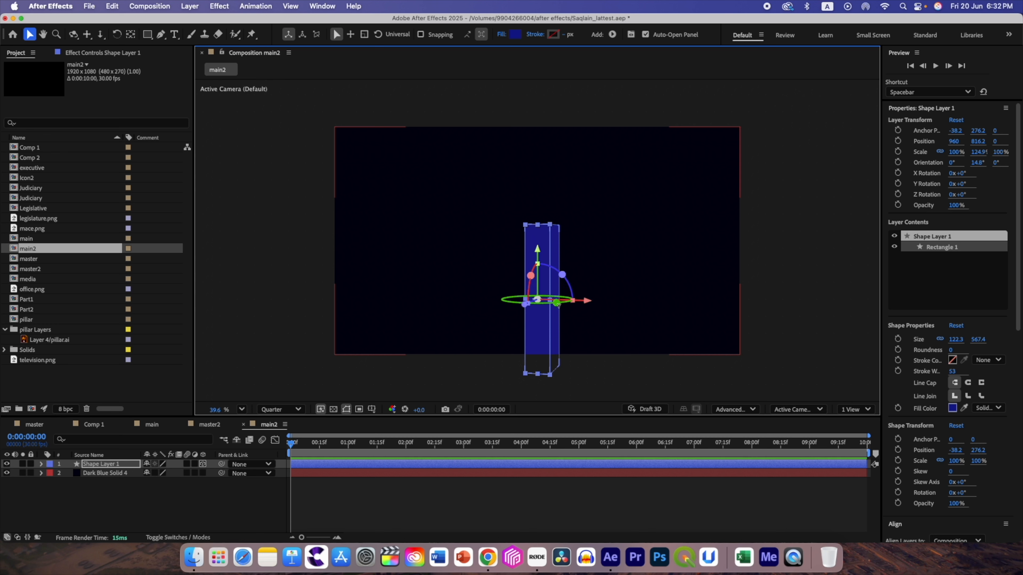
click(112, 6)
click(118, 23)
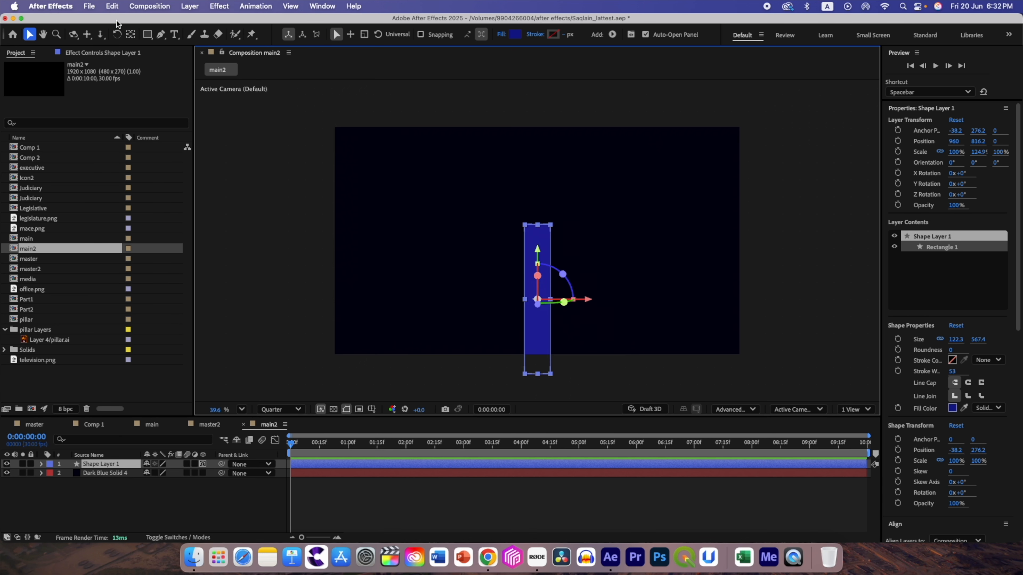
Duplicate Shape Layer 1 twice to get three pillar layers.
click(107, 465)
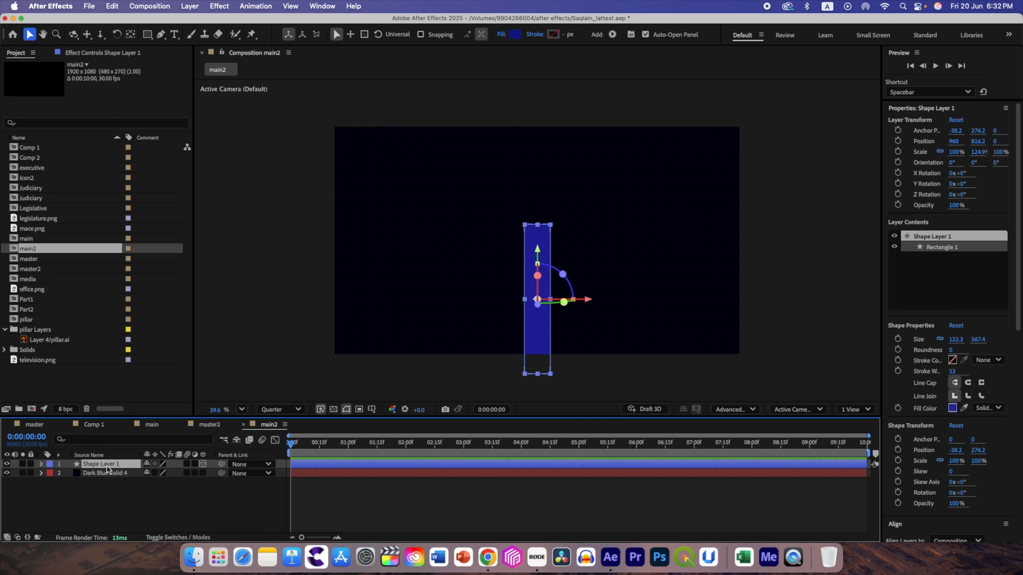
key(super+d)
key(super+d)
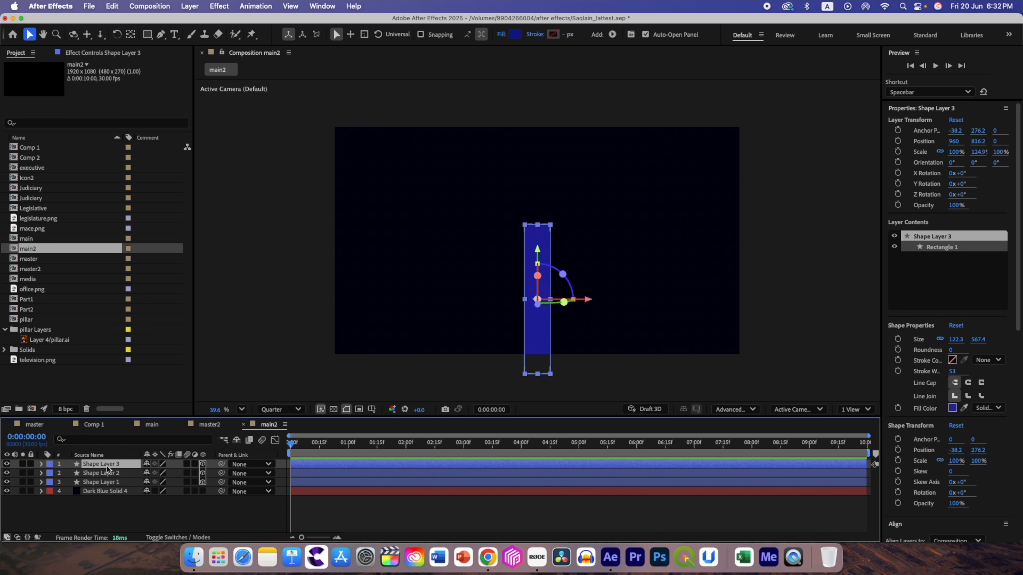
Duplicate Shape Layer 3 and spread the outer pillars to either side of the centre one, with Shape Layer 2 at about X 1400.
key(super+d)
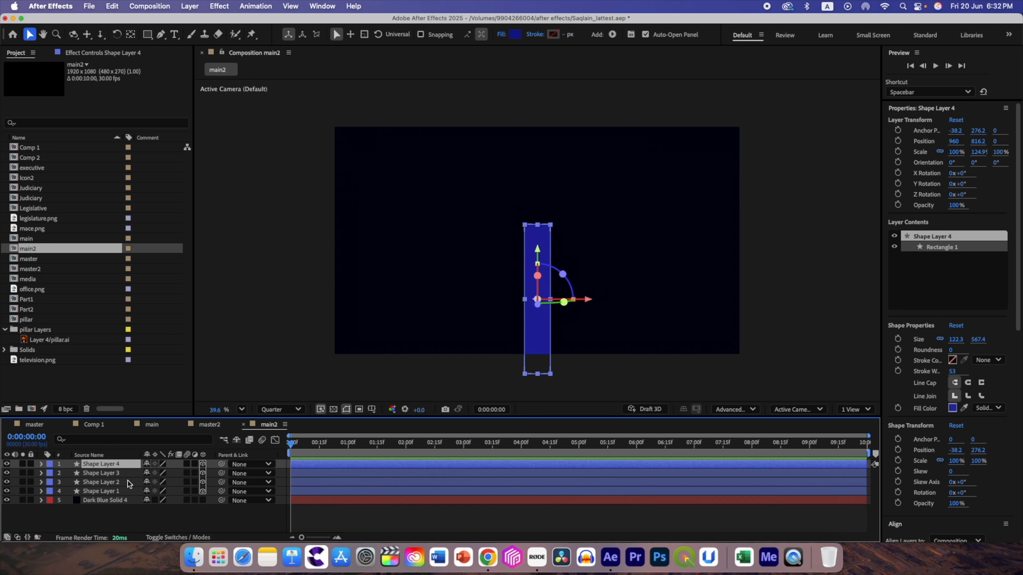
click(98, 491)
click(101, 481)
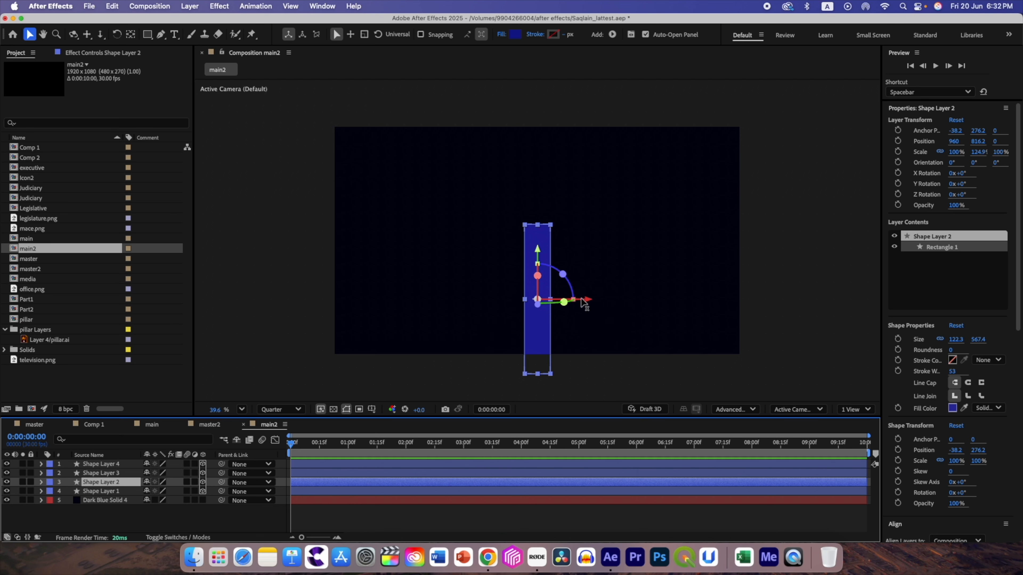
drag(590, 303, 664, 303)
drag(537, 282, 441, 282)
click(628, 282)
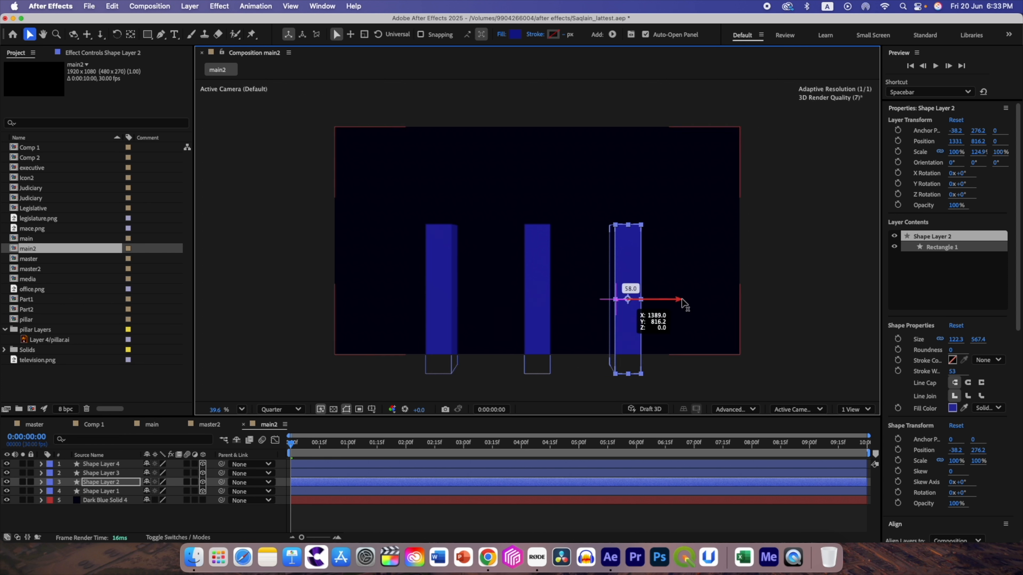
Align the two outer pillars against the proportional grid, at about X 532 and X 1378, and hide the grid.
click(360, 409)
click(405, 431)
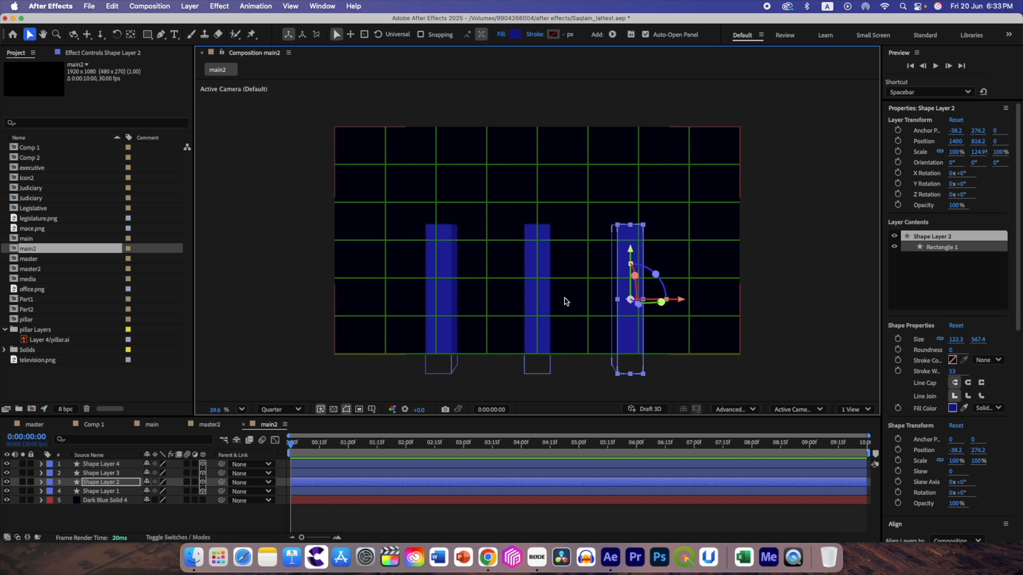
click(499, 363)
click(372, 409)
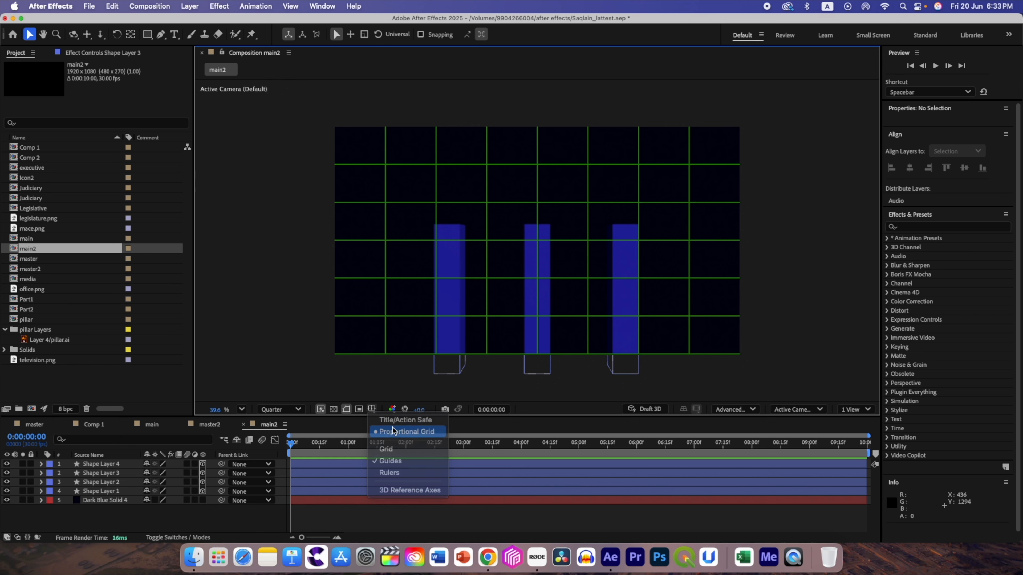
click(398, 366)
Change the colour of Dark Blue Solid 4 to the near-black blue 020106 in its solid settings.
click(403, 346)
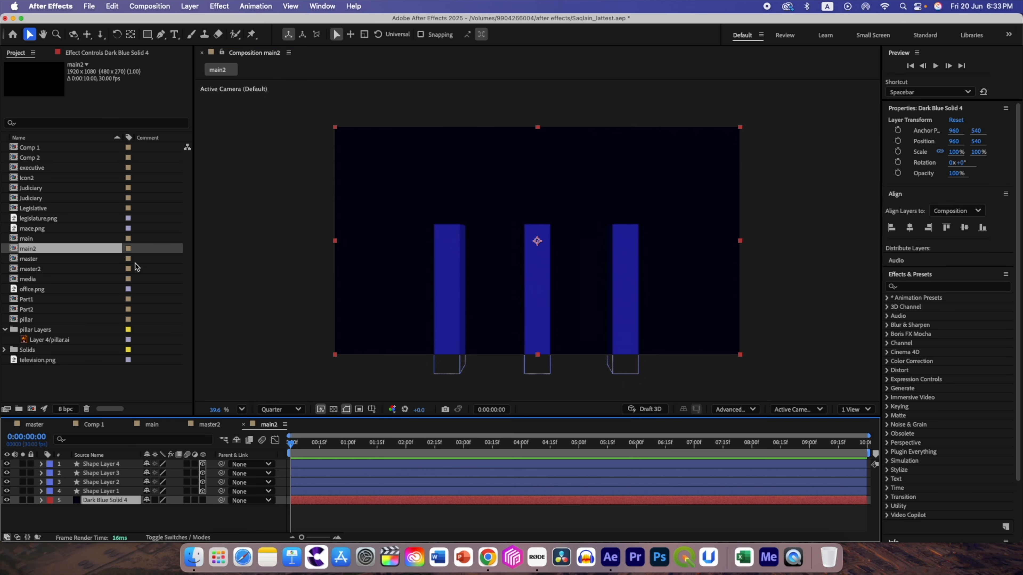
click(191, 6)
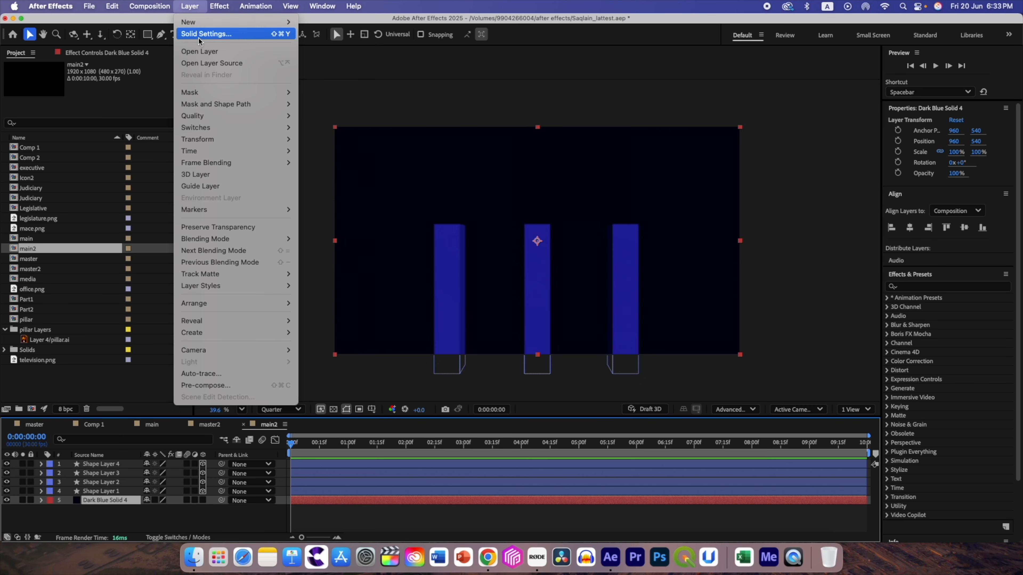
click(217, 34)
click(504, 346)
click(500, 353)
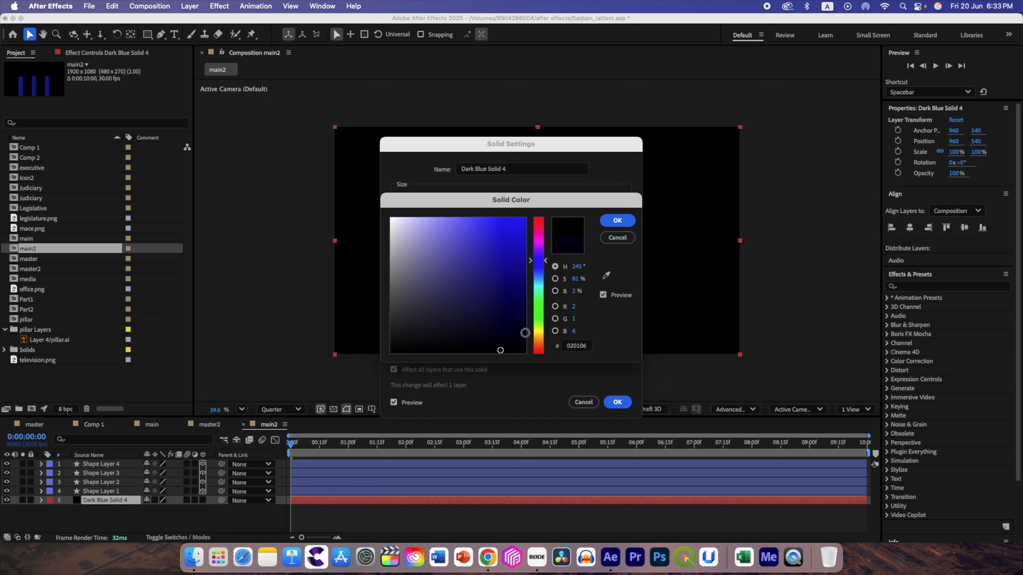
click(616, 221)
click(615, 401)
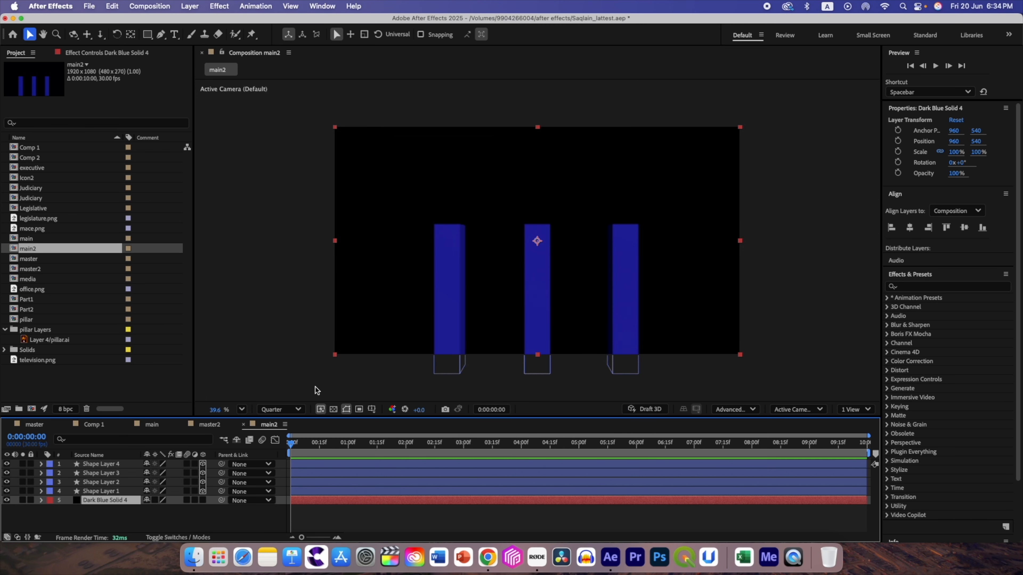
Lower Shape Layers 2, 3 and 4 together to about Y 849.2.
click(103, 482)
shift+click(103, 464)
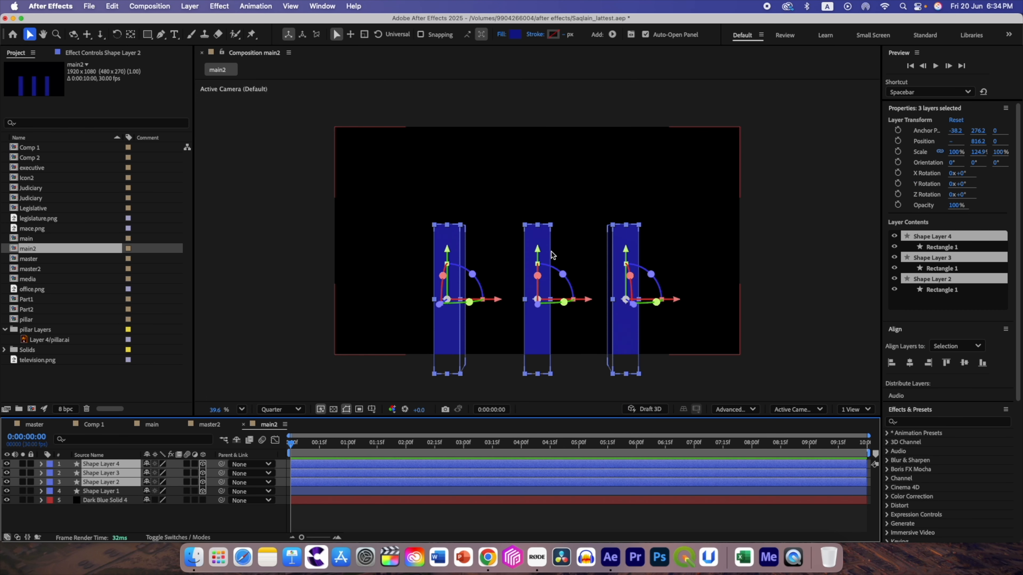
drag(539, 253, 540, 259)
Delete the surplus Shape Layer 4 and lower Shape Layer 1 to the same height as the outer pillars.
click(110, 465)
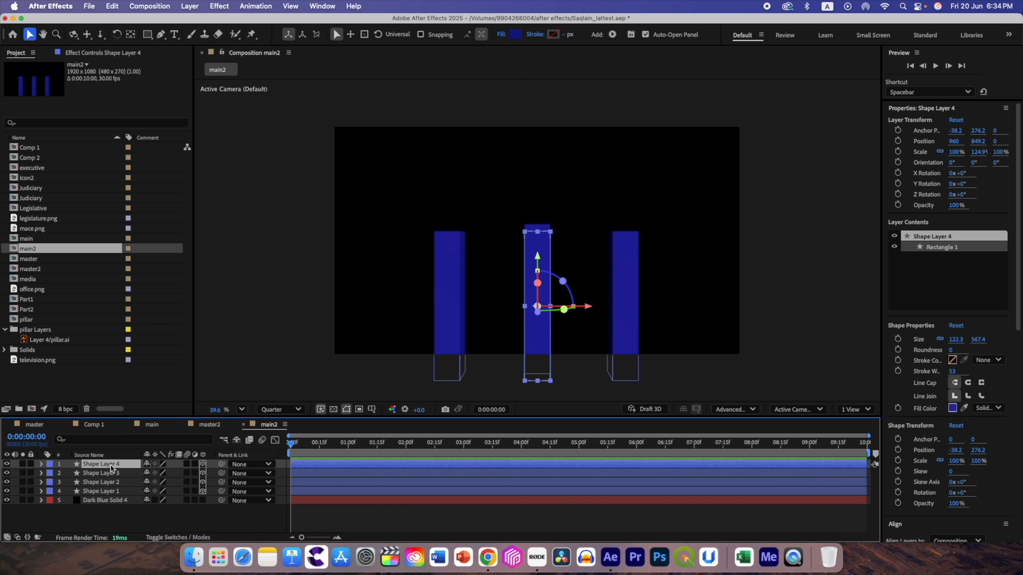
key(Delete)
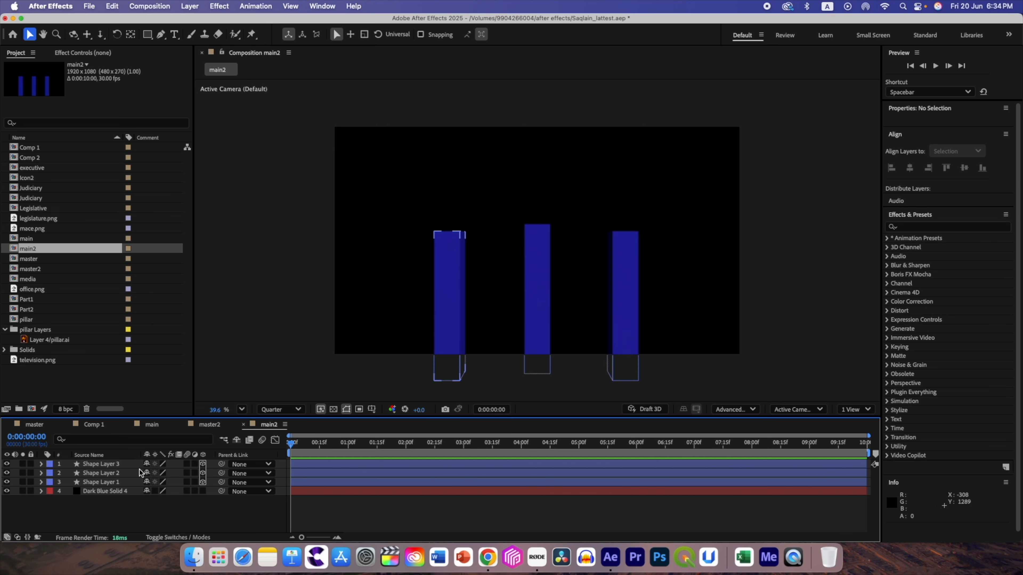
click(101, 482)
drag(538, 254, 539, 262)
click(169, 514)
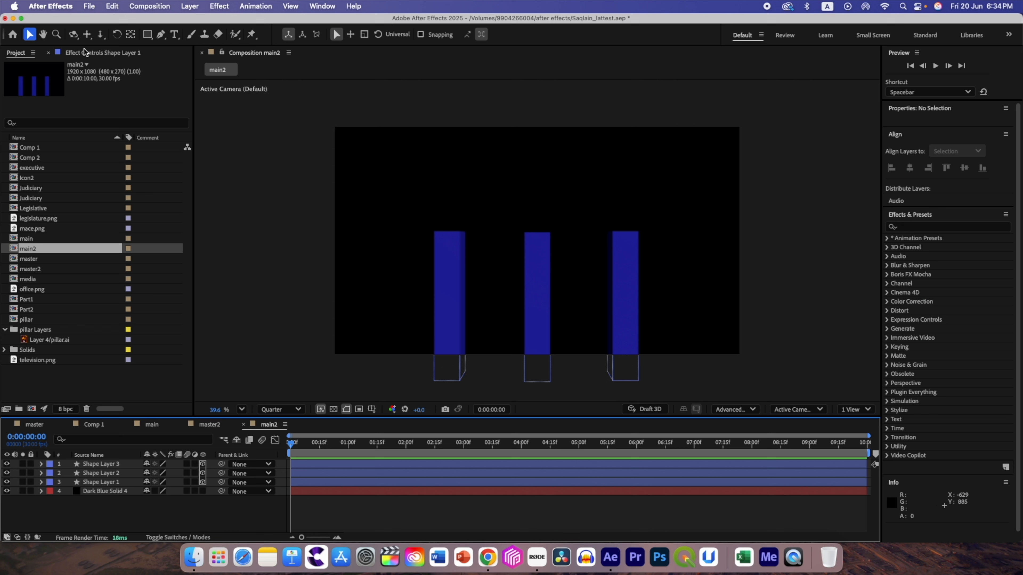
Orbit the camera so that it looks slightly down on the tops of the three pillars.
click(74, 34)
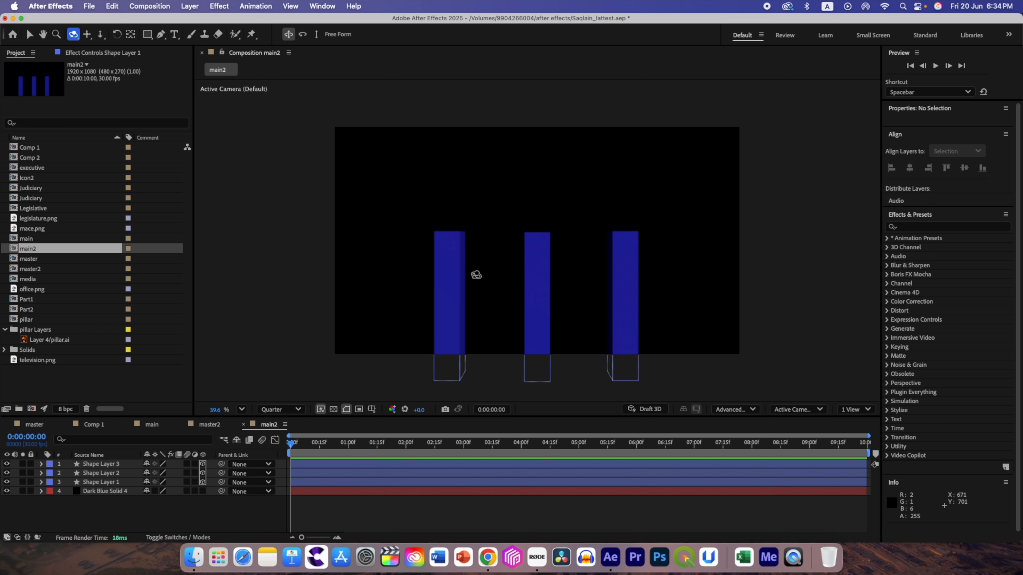
drag(547, 209, 546, 209)
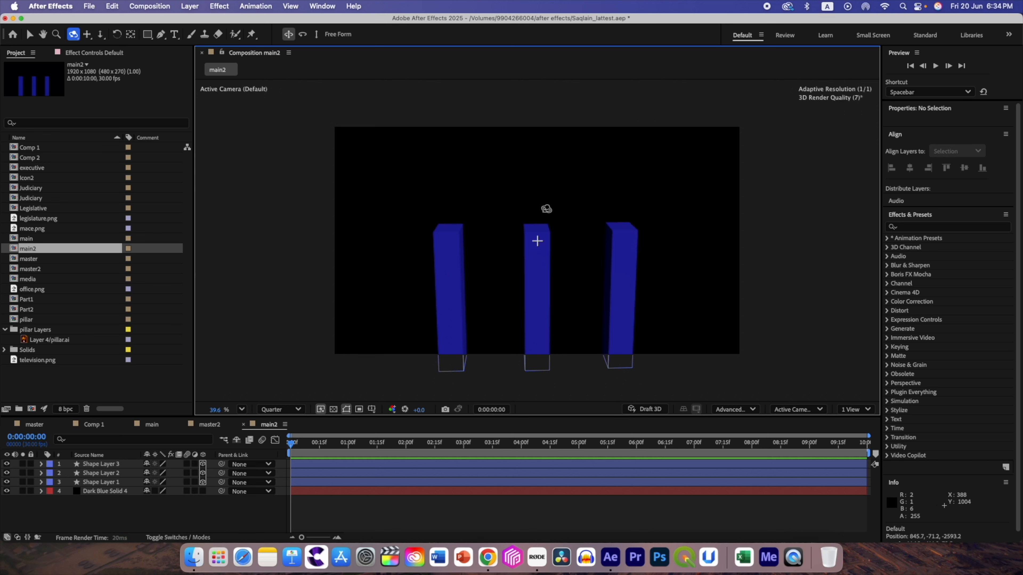
key(v)
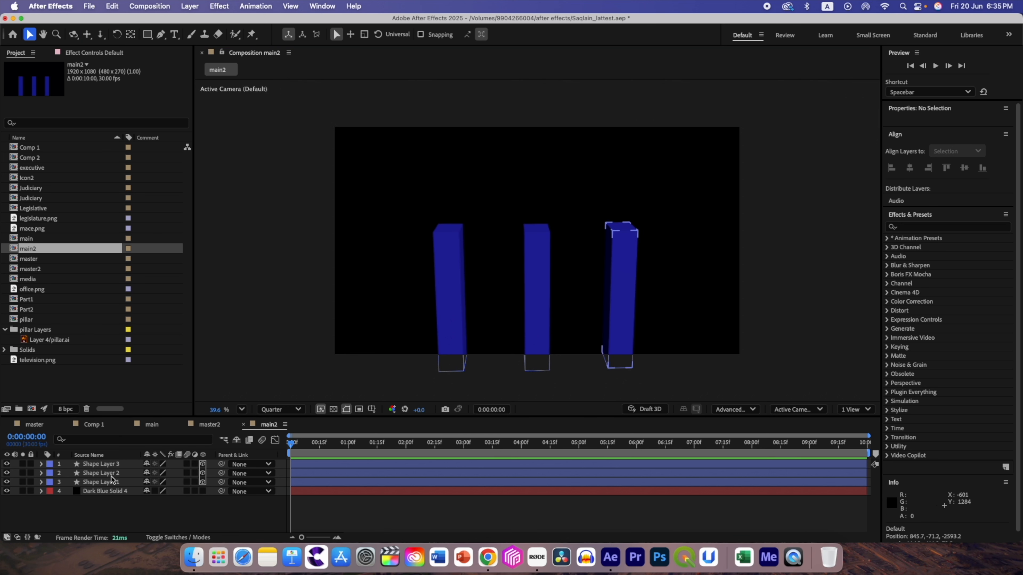
Rotate the centre and right pillars around their vertical axes, turning the right one by about 29°.
click(537, 282)
drag(559, 309, 549, 319)
click(626, 306)
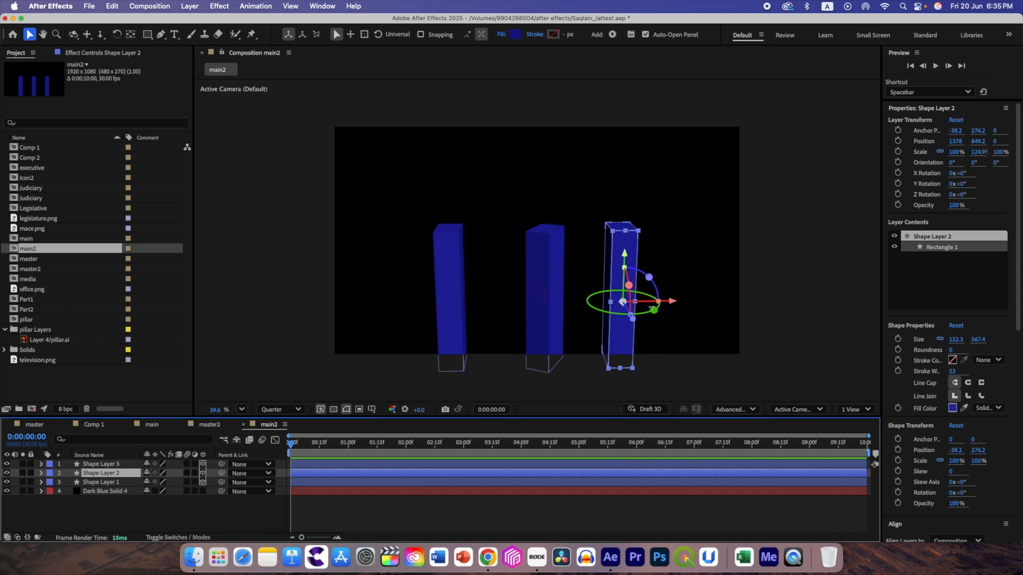
drag(636, 314, 644, 316)
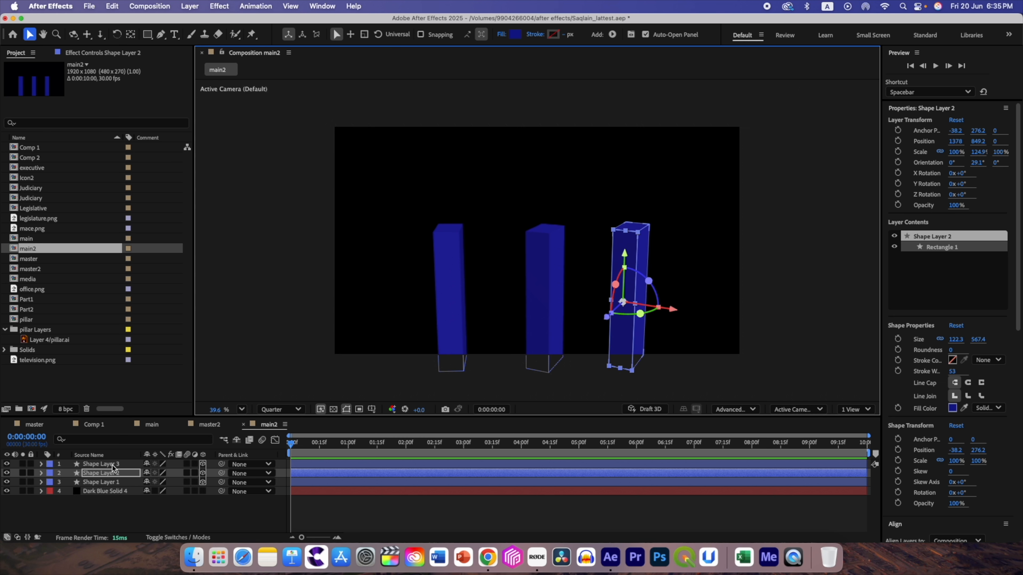
Rotate the left pillar about 21° around its vertical axis and straighten the pillars' tilt, the left one by about 2.3° around Z.
click(433, 336)
drag(469, 314, 461, 318)
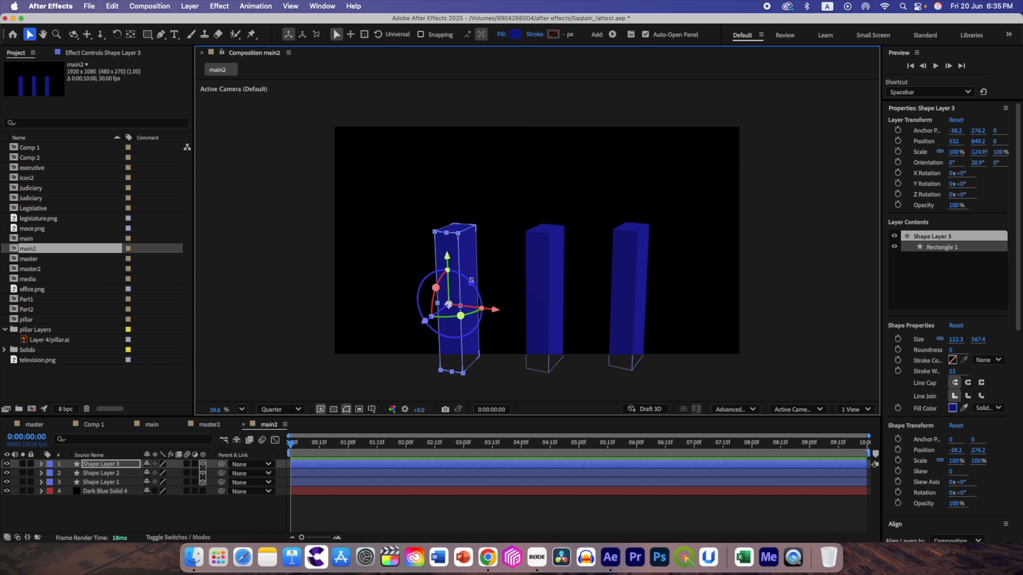
drag(471, 279, 472, 287)
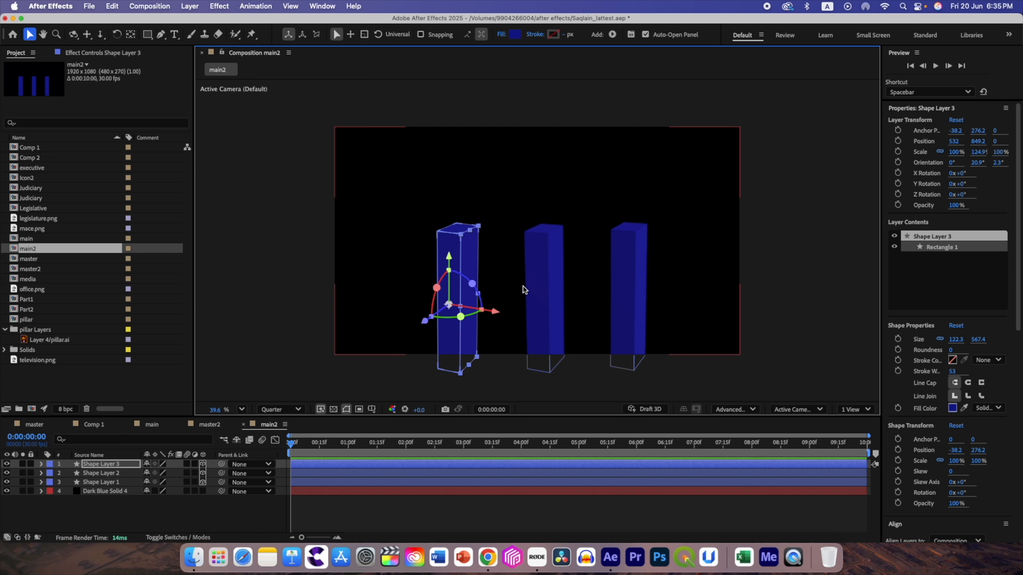
click(697, 295)
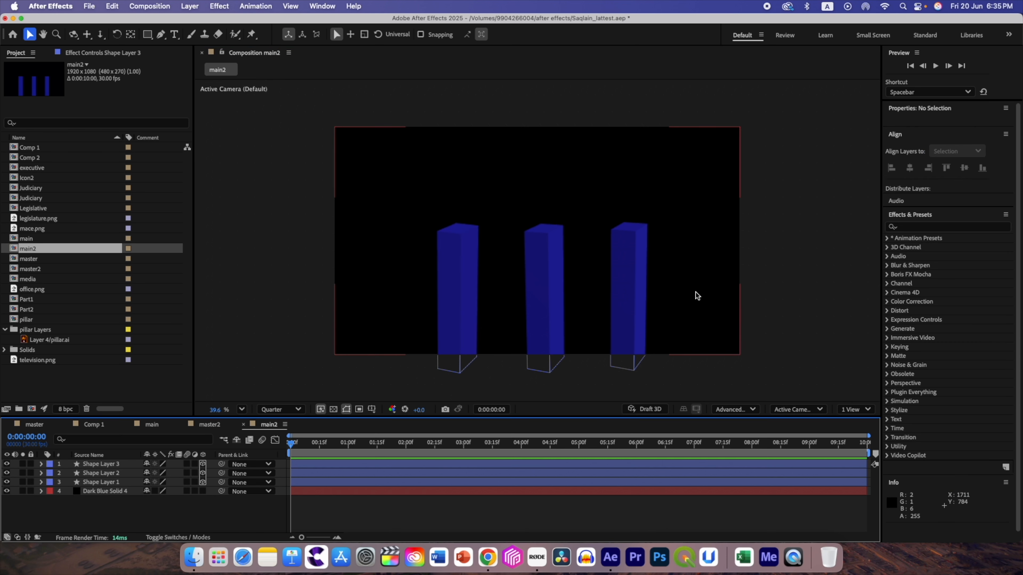
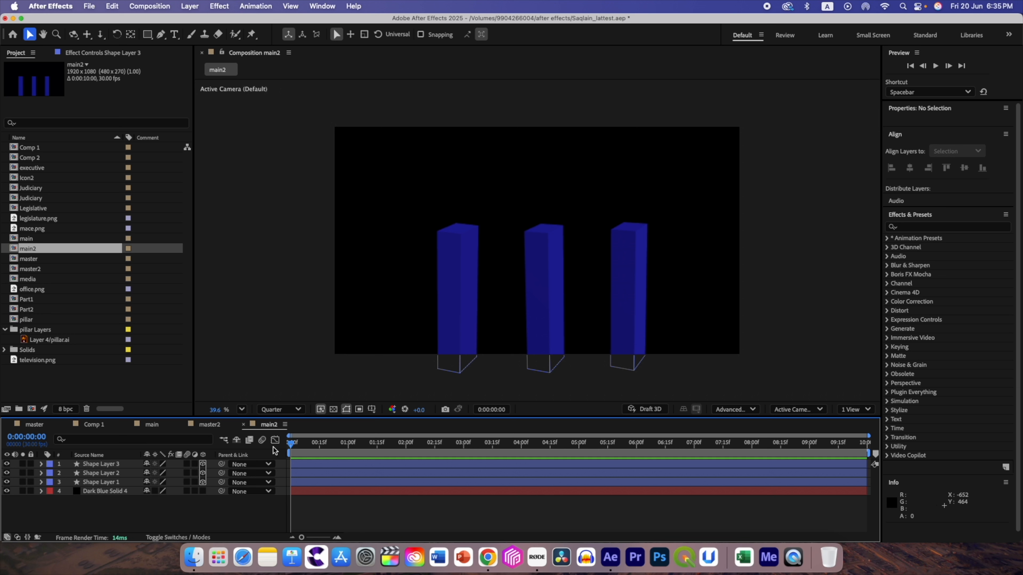
Copy the Judiciary, Legislative and executive layers from Comp 1 into main2 and make them 3D layers.
click(93, 424)
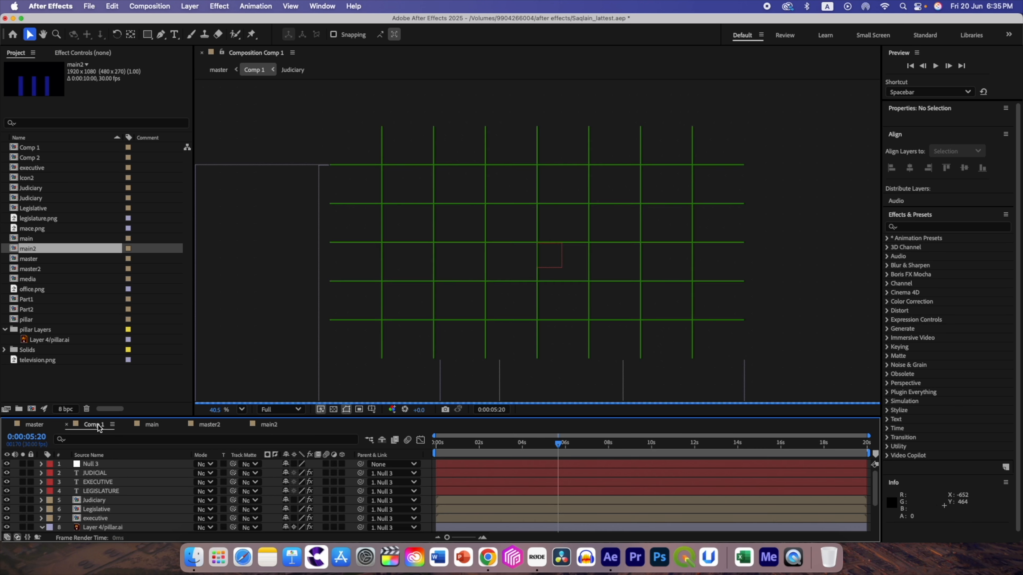
scroll(92, 483, down, 2)
click(92, 473)
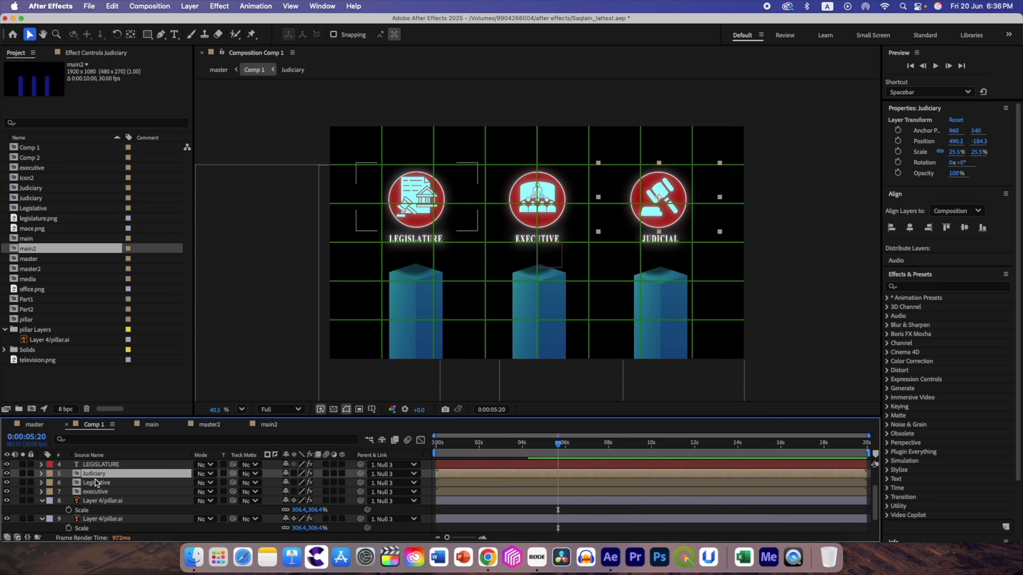
shift+click(97, 483)
shift+click(96, 492)
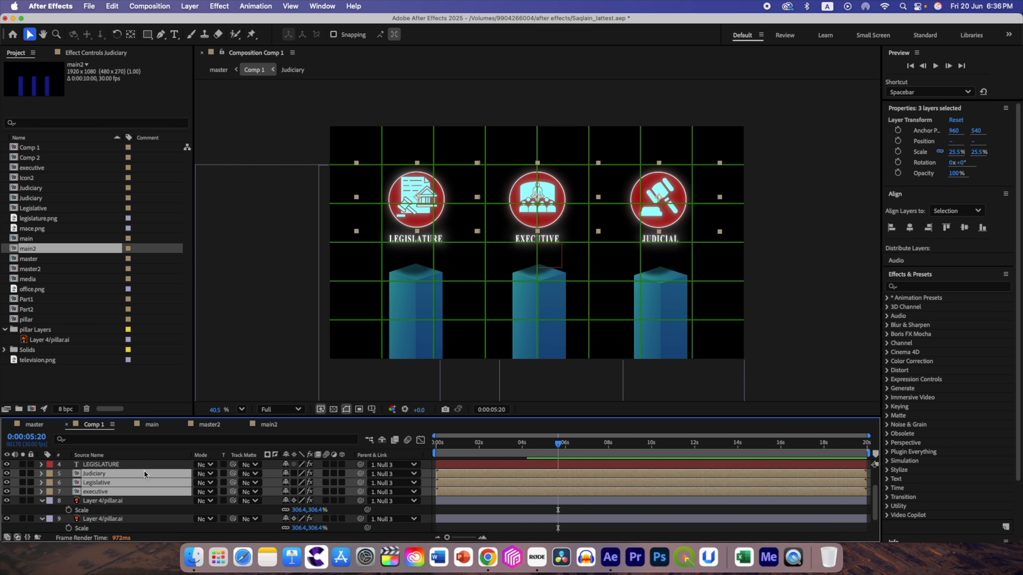
key(super+c)
click(266, 425)
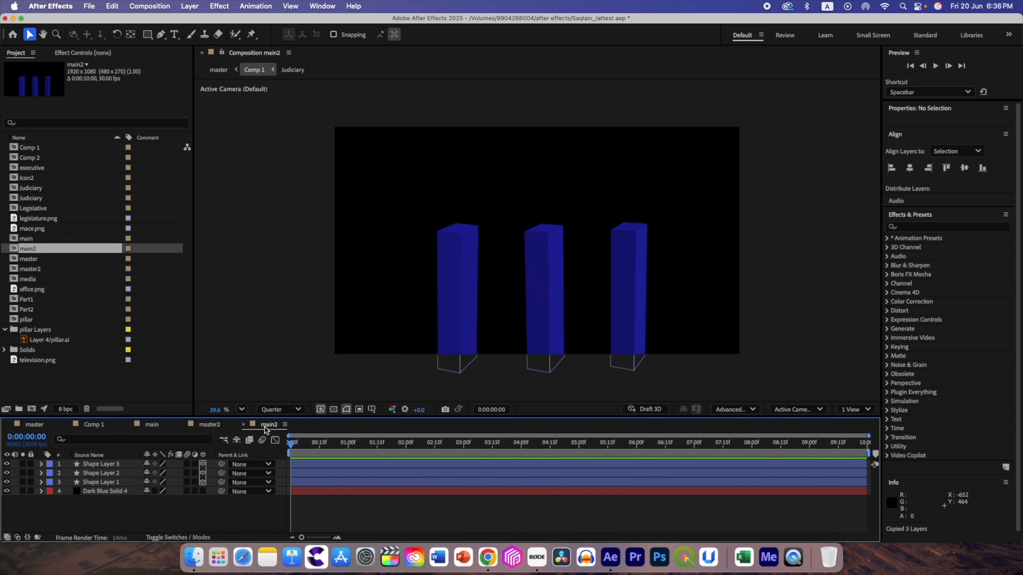
key(super+v)
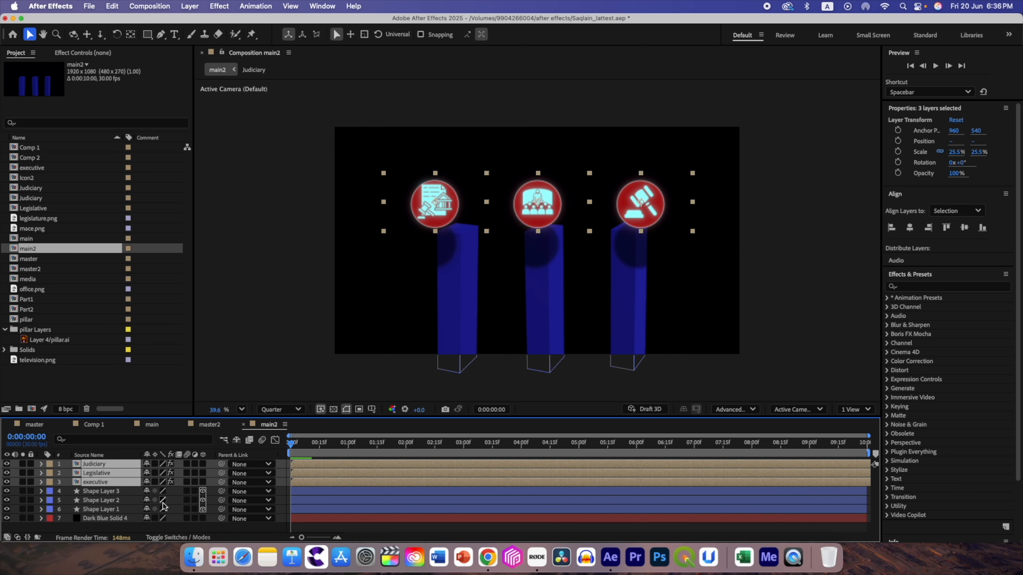
click(203, 482)
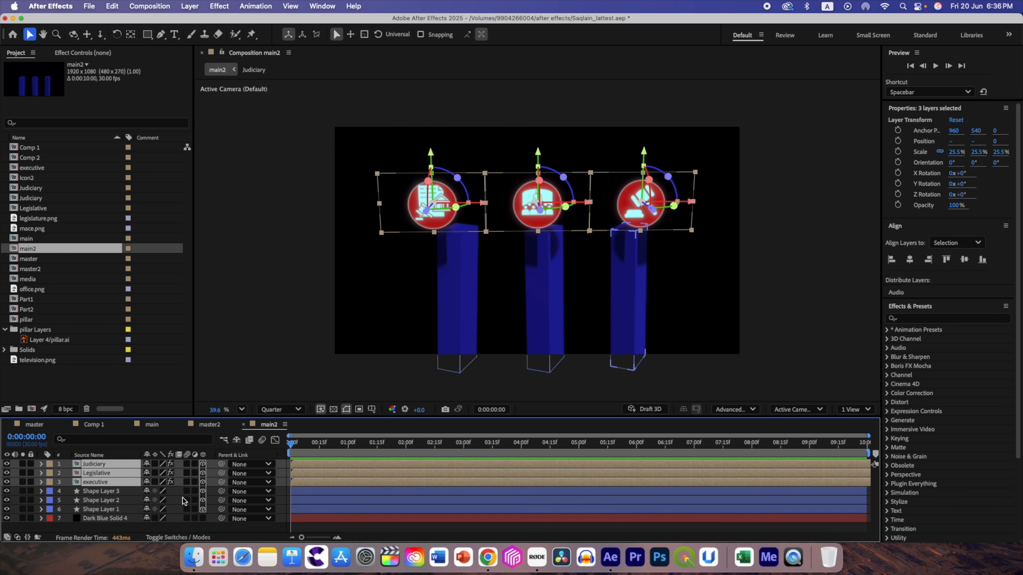
Remove the Drop Shadow effect from the Judiciary, Legislative and executive layers and set their Deep Glow exposure to 0.5.
click(103, 463)
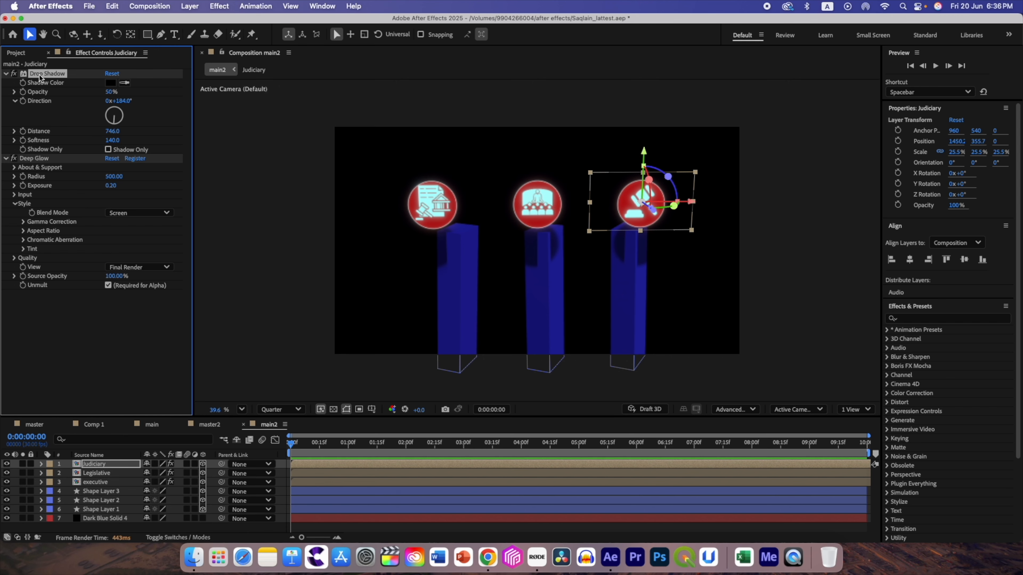
key(Delete)
key(super+Down)
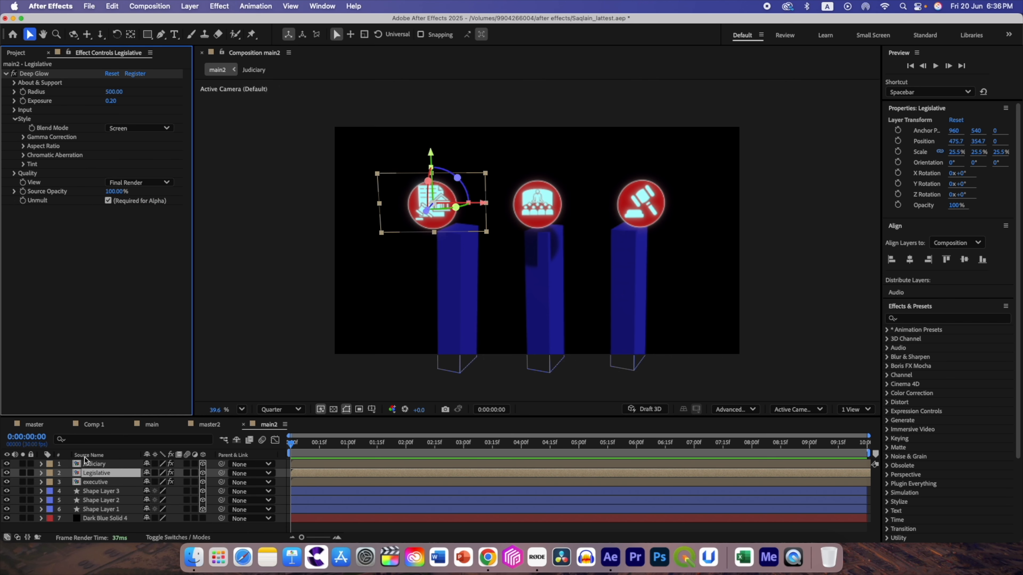
click(96, 482)
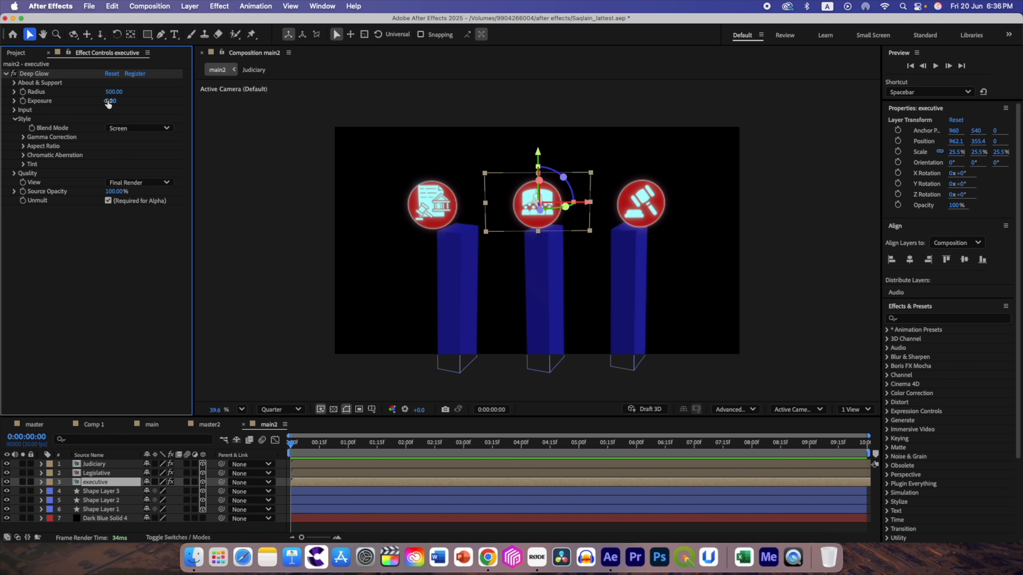
text(0.5)
key(Return)
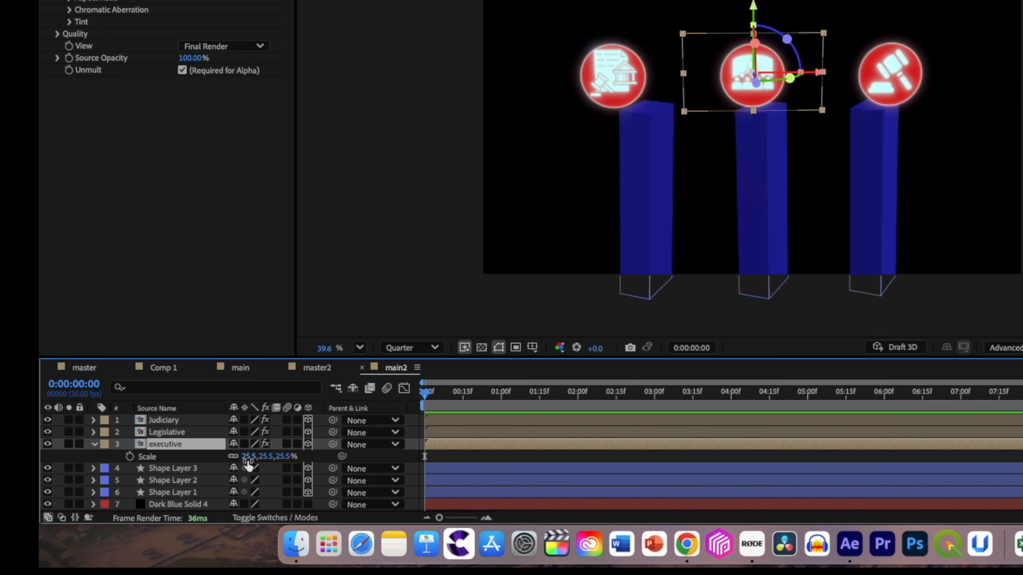
Set the scale of the executive, Legislative and Judiciary layers to 22%.
drag(247, 460, 180, 444)
click(245, 458)
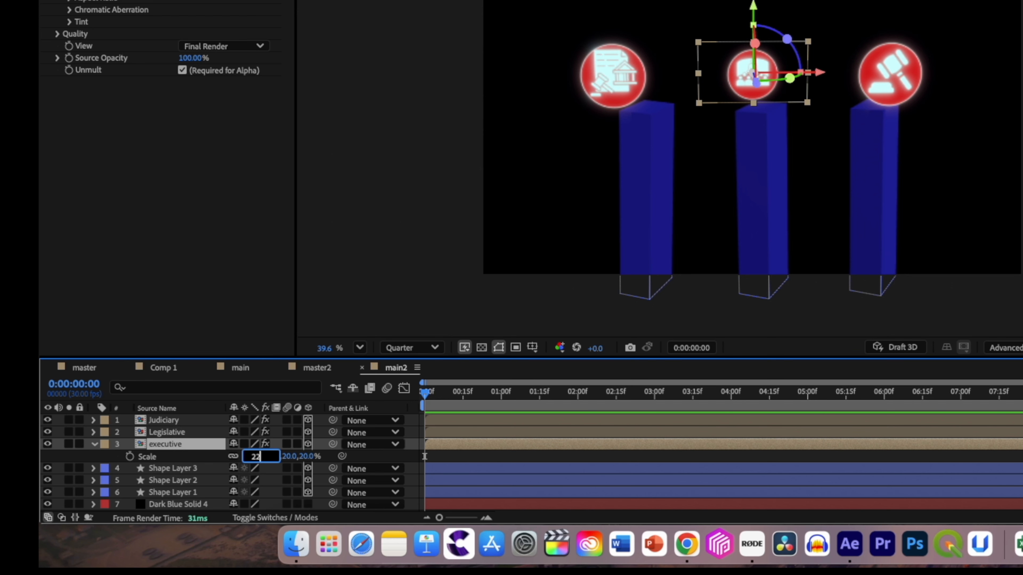
key(Return)
click(194, 432)
key(s)
click(250, 445)
text(22)
key(Return)
click(193, 420)
key(s)
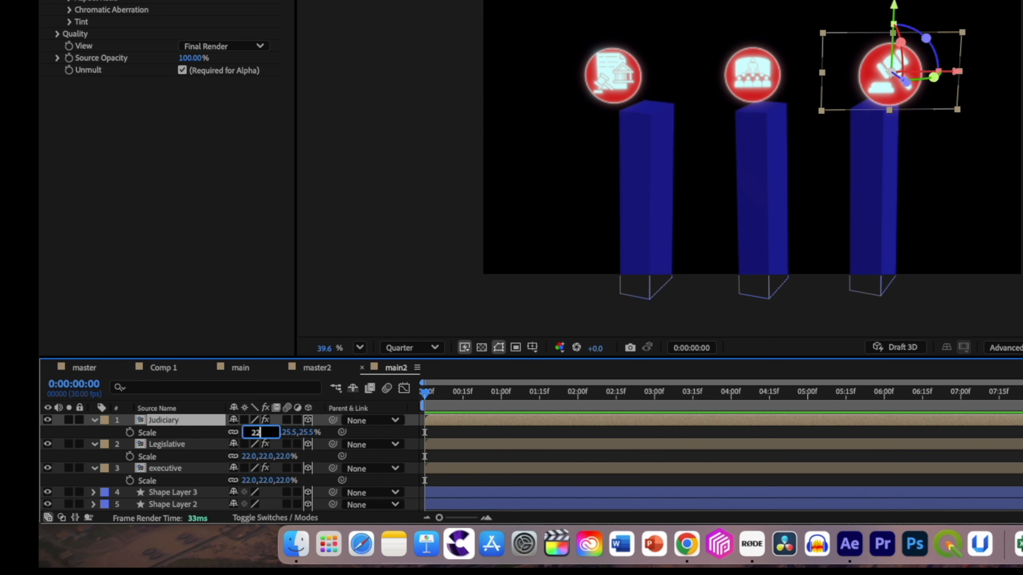
key(Return)
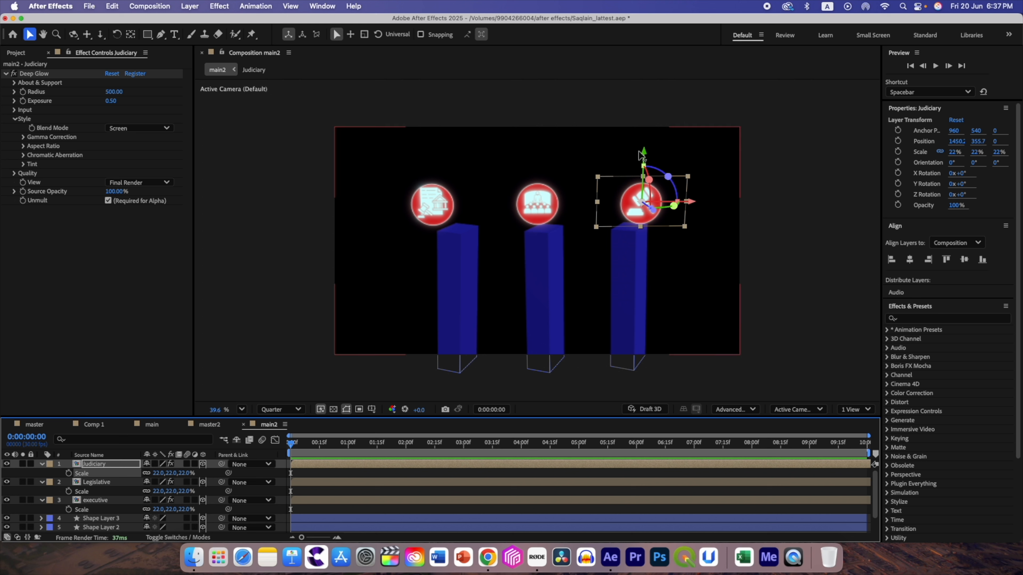
Move the Judiciary, executive and Legislative icons up and centre each above its pillar, the Legislative one at about X 592, Y 225.
drag(641, 155, 641, 149)
drag(690, 196, 682, 200)
click(541, 209)
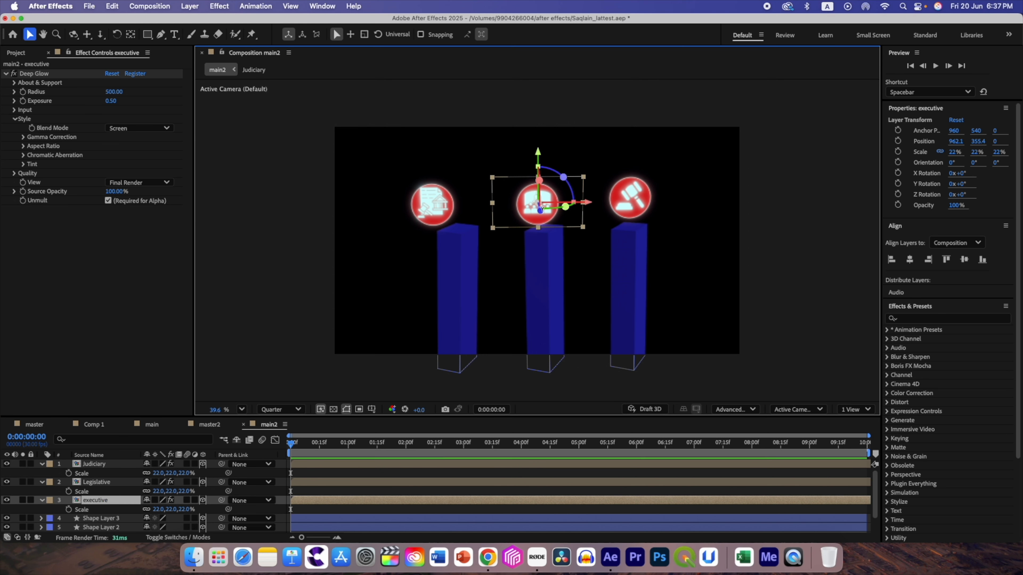
drag(587, 206, 594, 203)
drag(544, 153, 545, 127)
drag(432, 205, 456, 177)
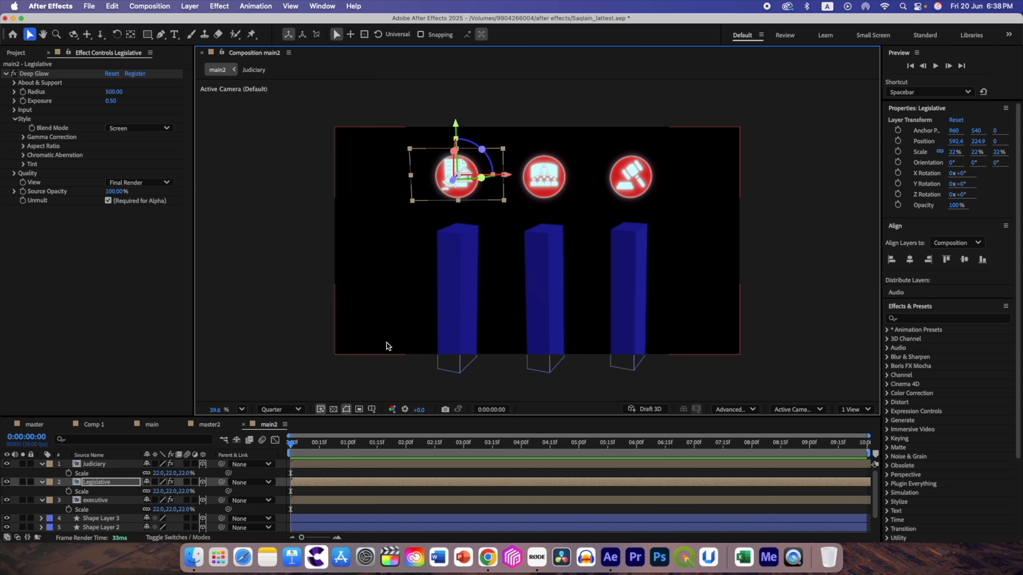
Copy the LEGISLATURE, EXECUTIVE and JUDICIAL text layers from Comp 1 into main2 and make them 3D layers.
click(101, 427)
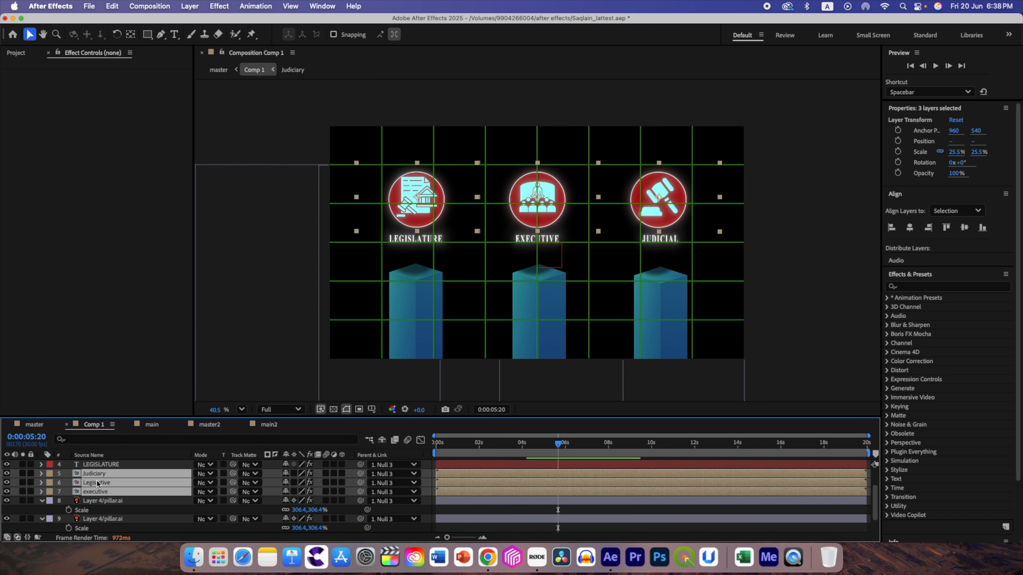
click(103, 501)
scroll(103, 505, up, 3)
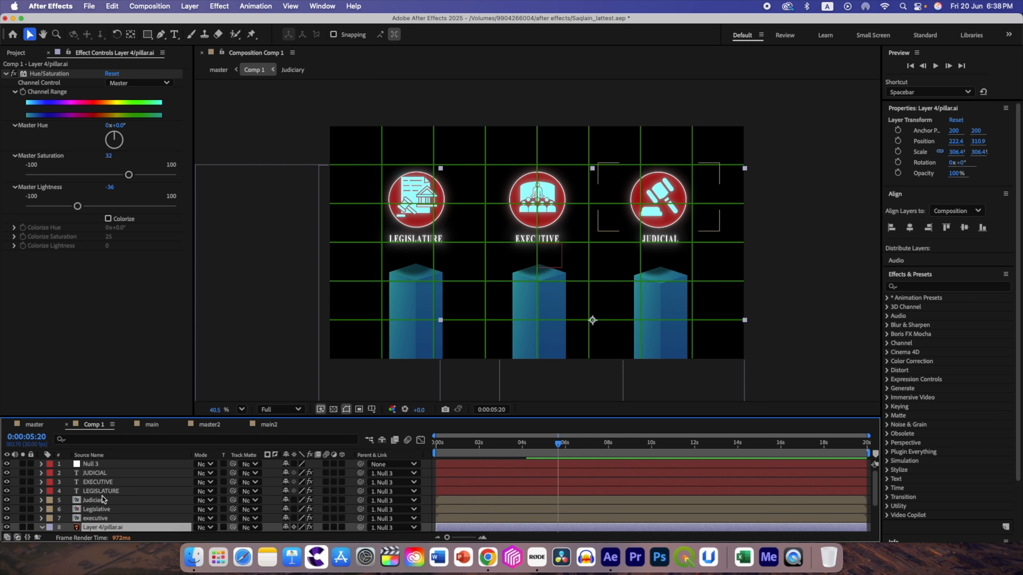
click(101, 491)
click(269, 424)
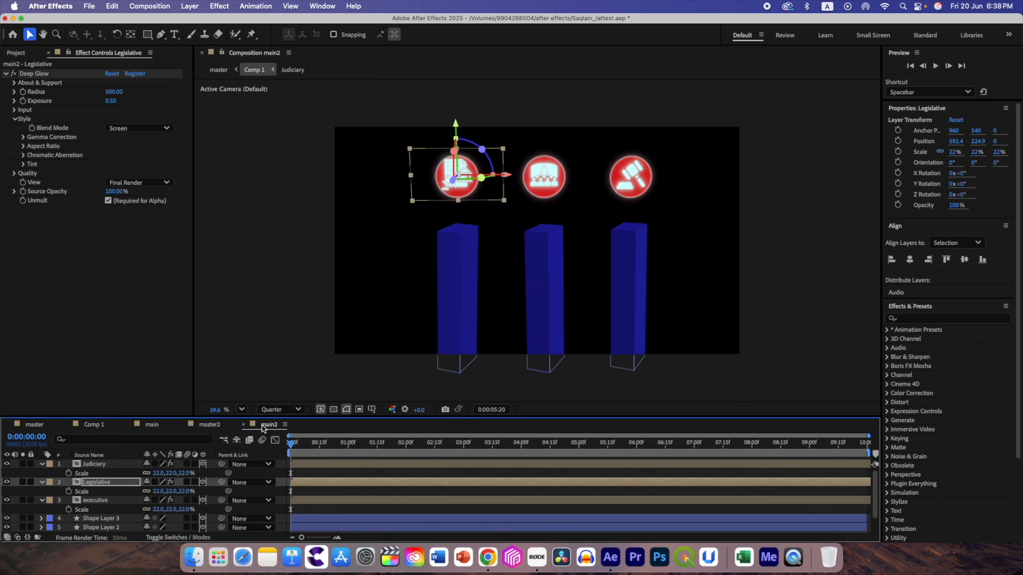
click(124, 509)
key(cmd+v)
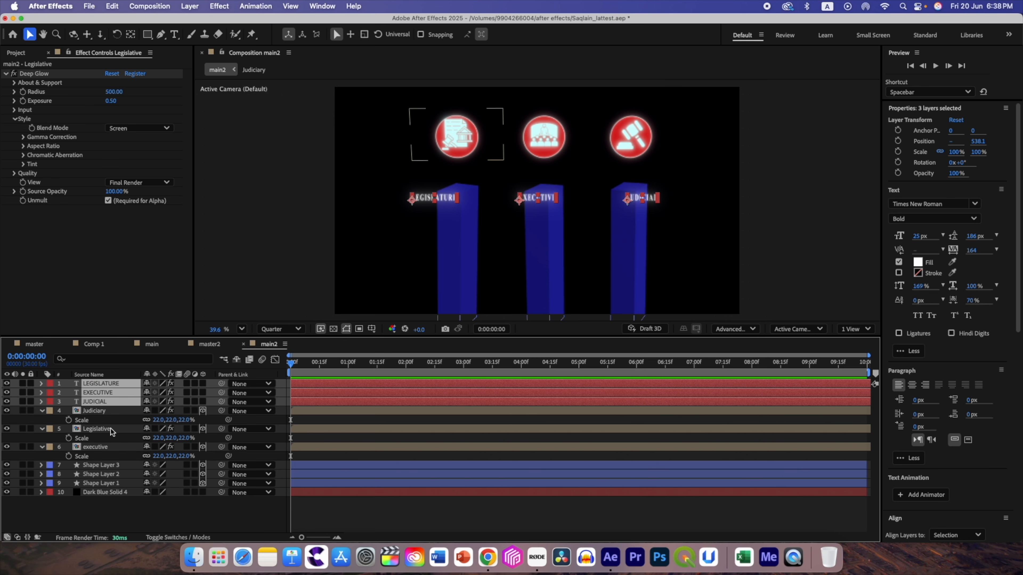
click(103, 402)
shift+click(101, 383)
click(202, 383)
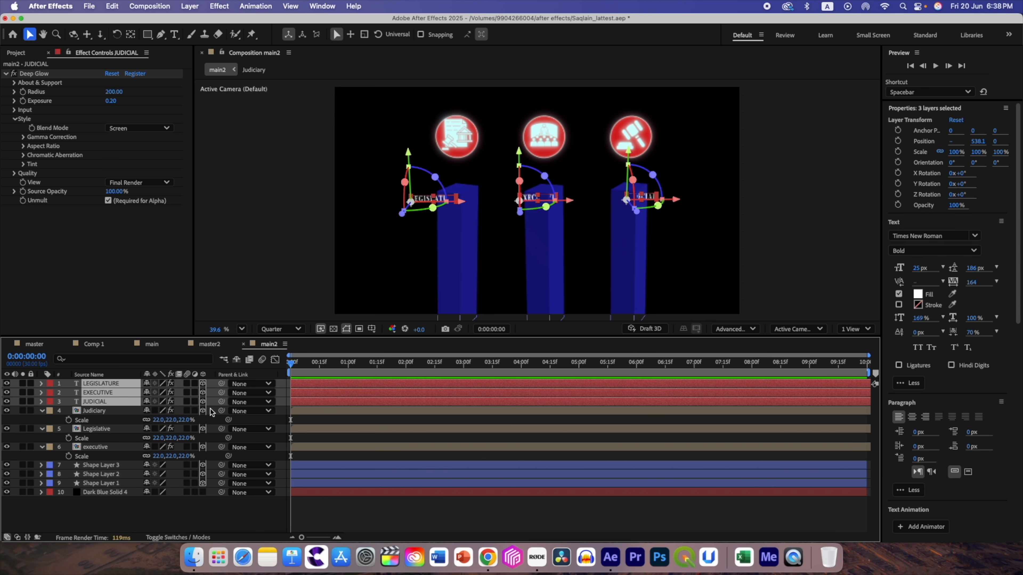
Position the LEGISLATURE, EXECUTIVE and JUDICIAL texts directly beneath their matching icons, above the pillars.
click(433, 198)
drag(479, 197, 485, 184)
drag(489, 180, 487, 181)
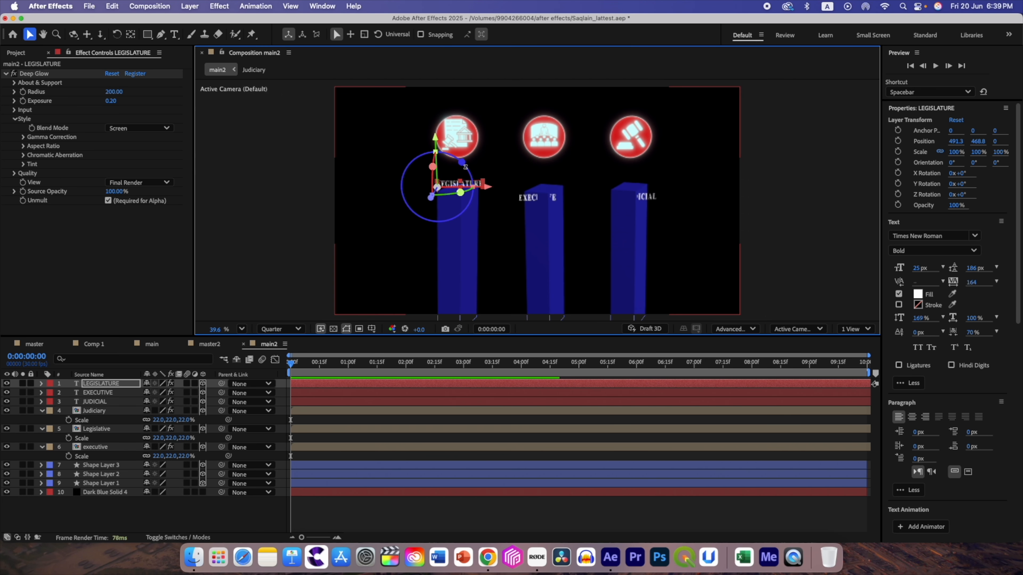
drag(438, 139, 438, 122)
click(98, 392)
drag(523, 151, 522, 121)
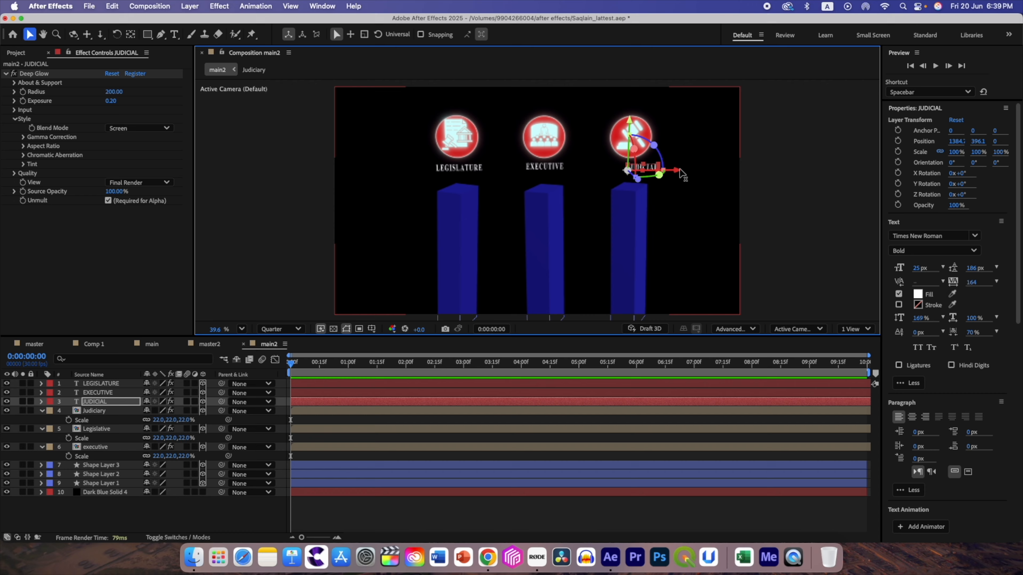
Parent the LEGISLATURE, EXECUTIVE and JUDICIAL text layers to the Legislative, executive and Judiciary layers, and collapse the icon layers' properties.
click(459, 167)
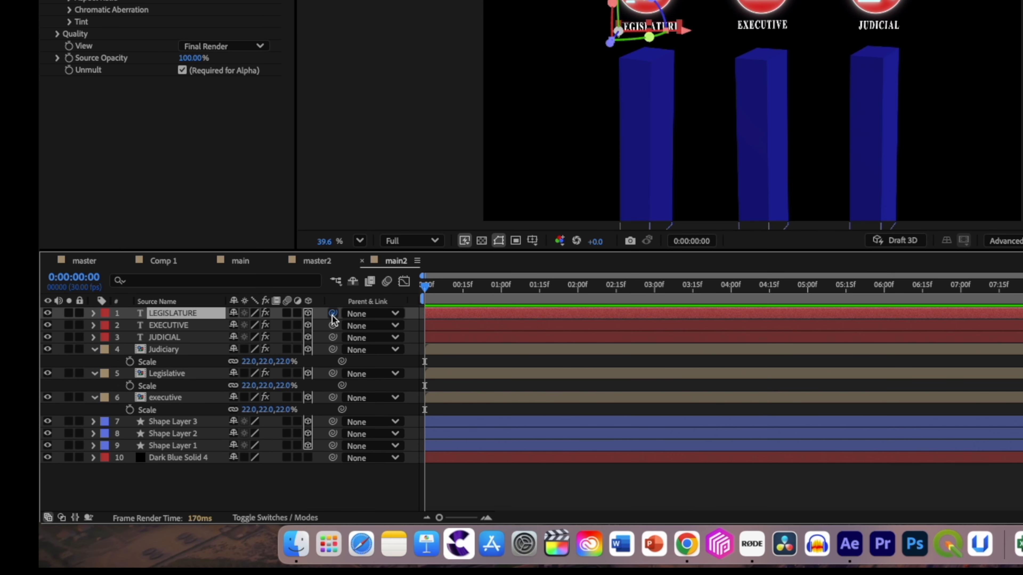
drag(221, 383, 195, 403)
drag(296, 339, 169, 373)
click(180, 326)
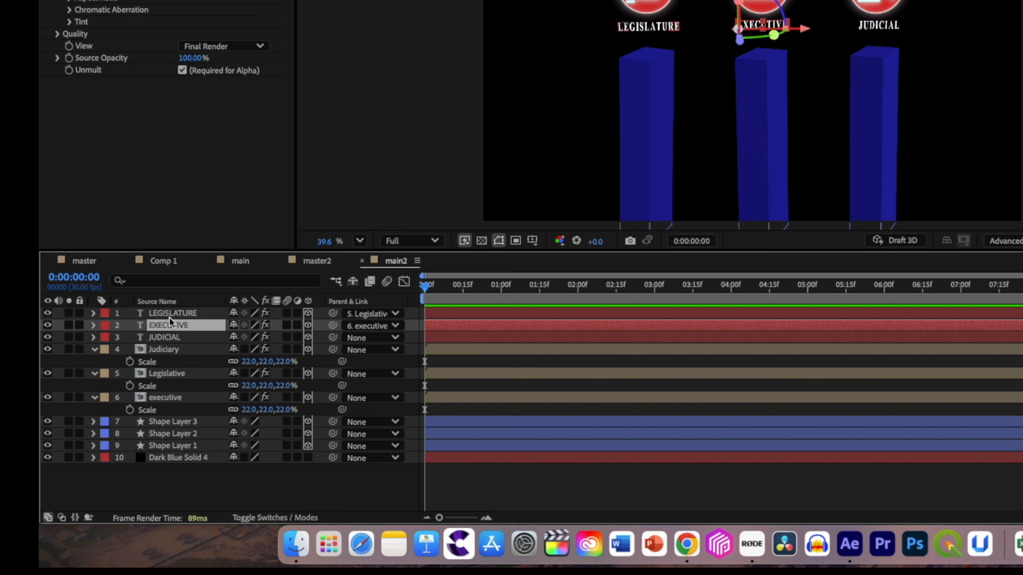
click(174, 338)
drag(333, 338, 165, 349)
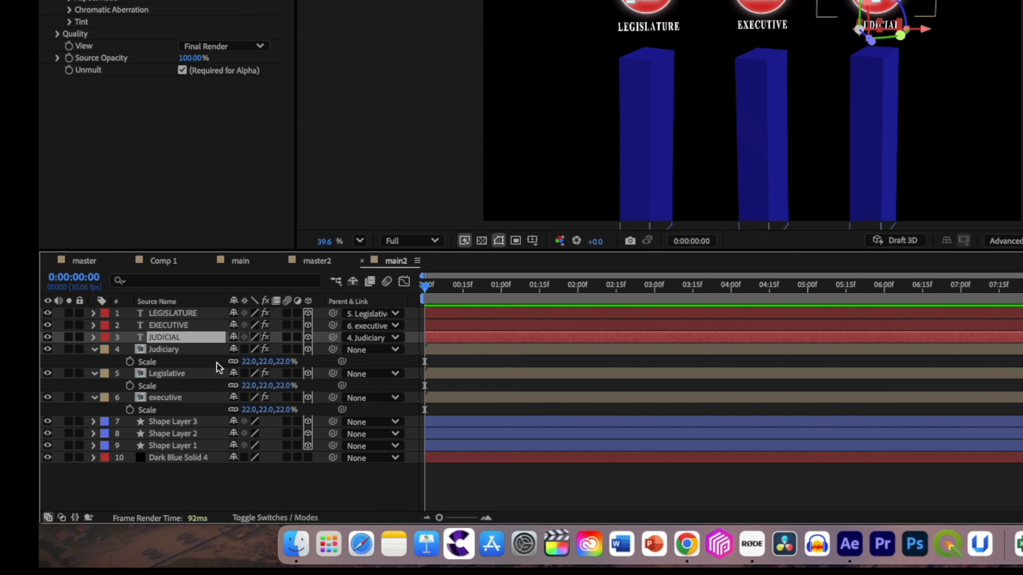
click(94, 351)
click(94, 361)
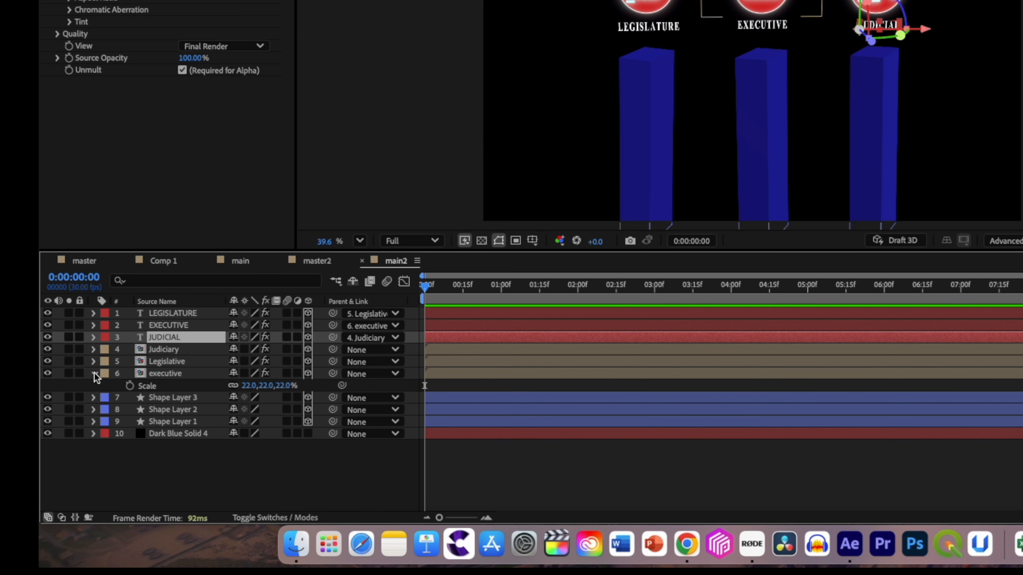
click(94, 374)
Parent the Judiciary layer to Shape Layer 2, Legislative to Shape Layer 3 and executive to Shape Layer 1.
click(167, 349)
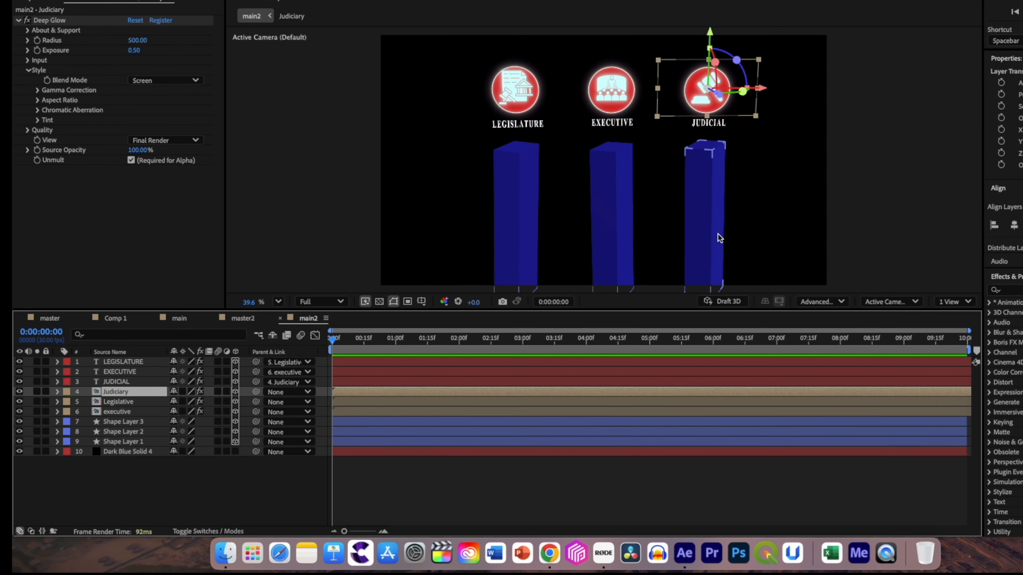
click(642, 271)
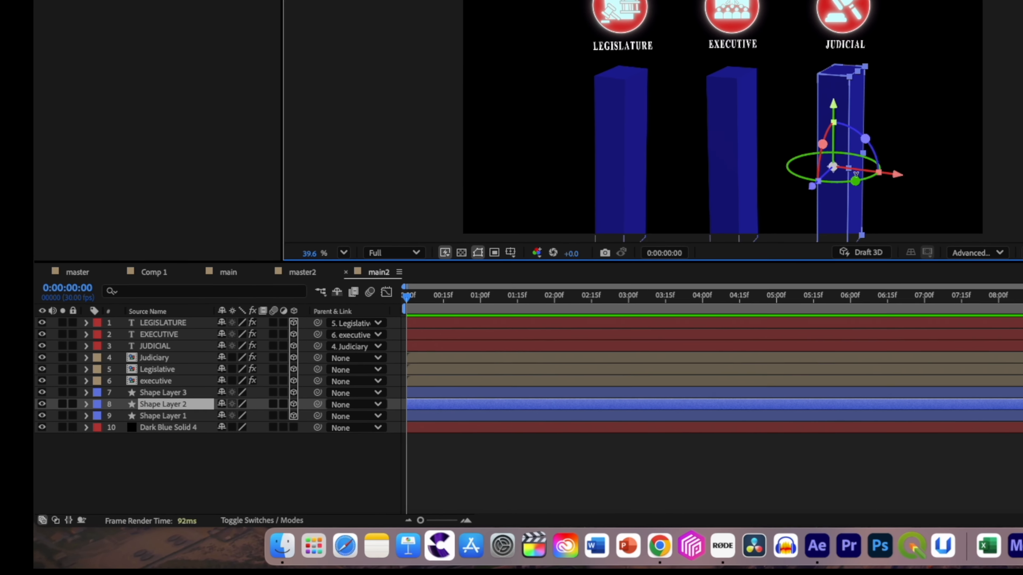
click(182, 351)
drag(333, 349, 201, 398)
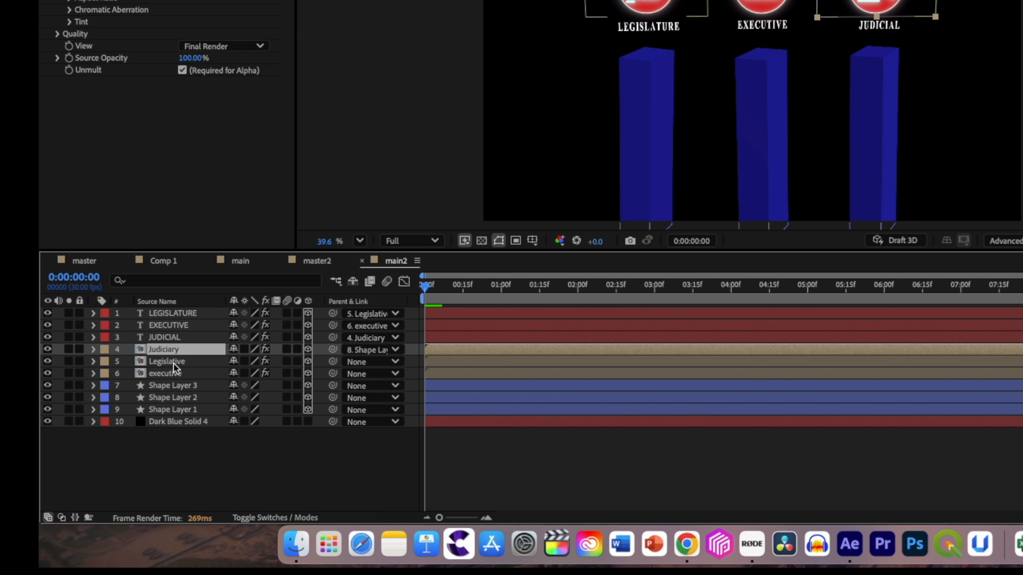
click(173, 364)
click(634, 158)
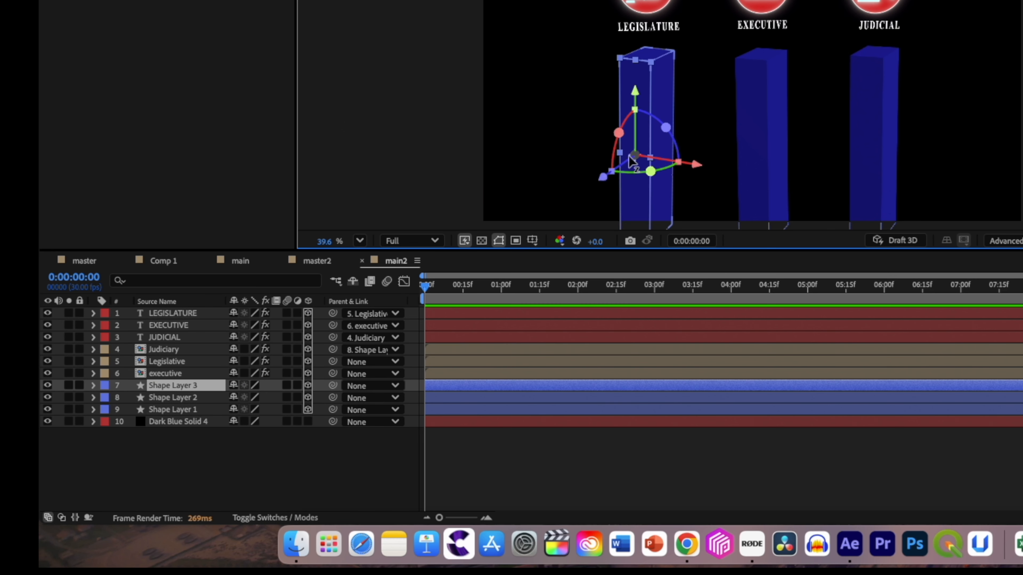
click(192, 364)
drag(332, 361, 176, 389)
click(172, 373)
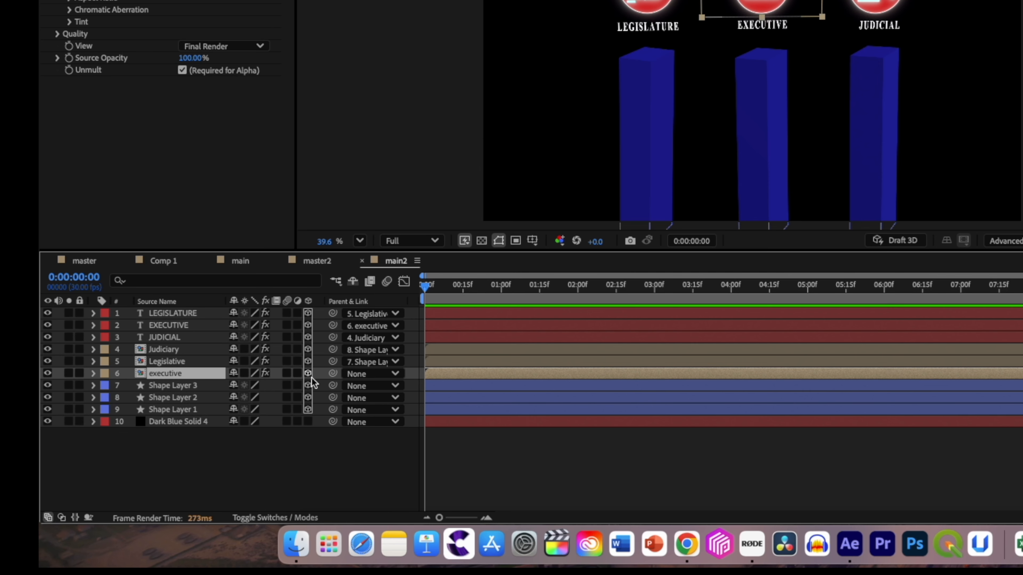
drag(332, 373, 173, 409)
Move the three pillar shape layers down together so they sit lower in the frame with their icons.
click(173, 410)
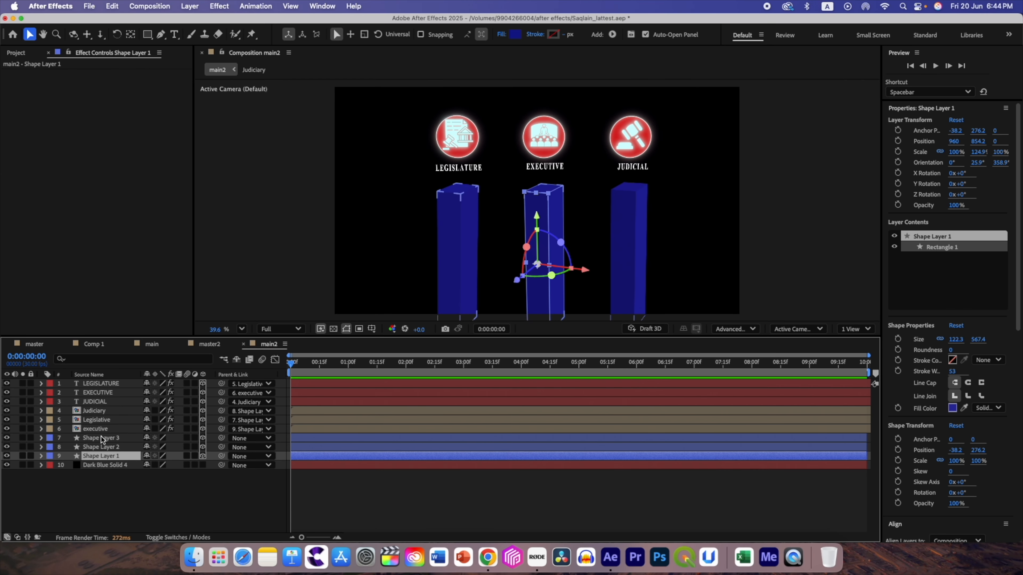
shift+click(101, 438)
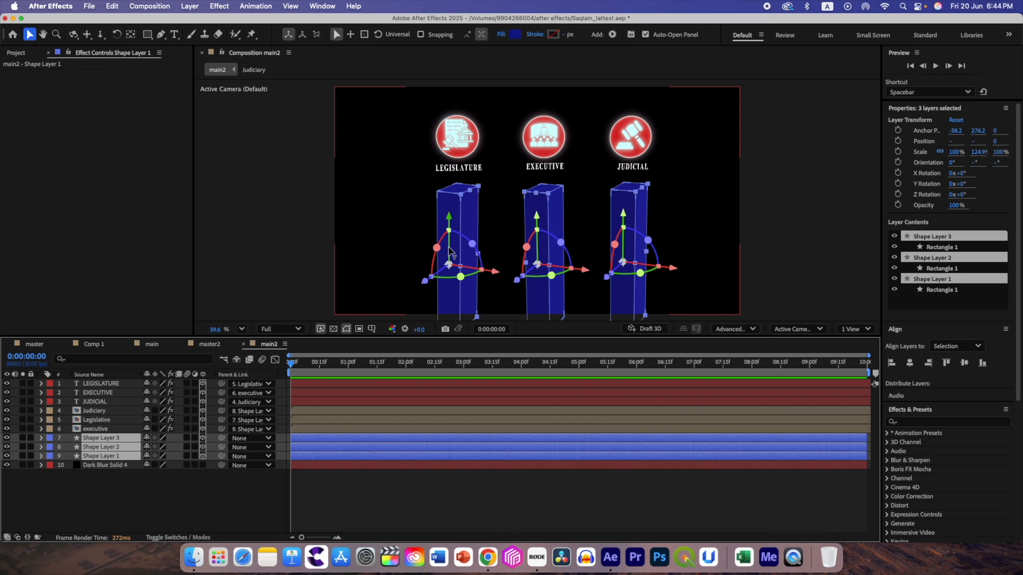
drag(449, 220, 459, 250)
click(667, 205)
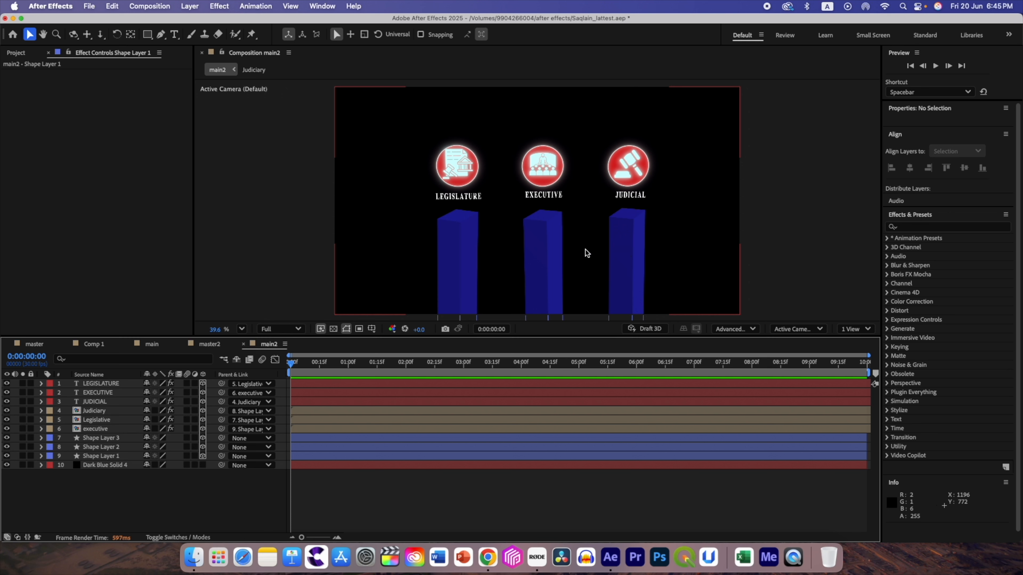
drag(547, 246, 547, 246)
Add a 50mm two-node camera to main2 and orbit it slightly to show the tops of the pillars.
click(161, 493)
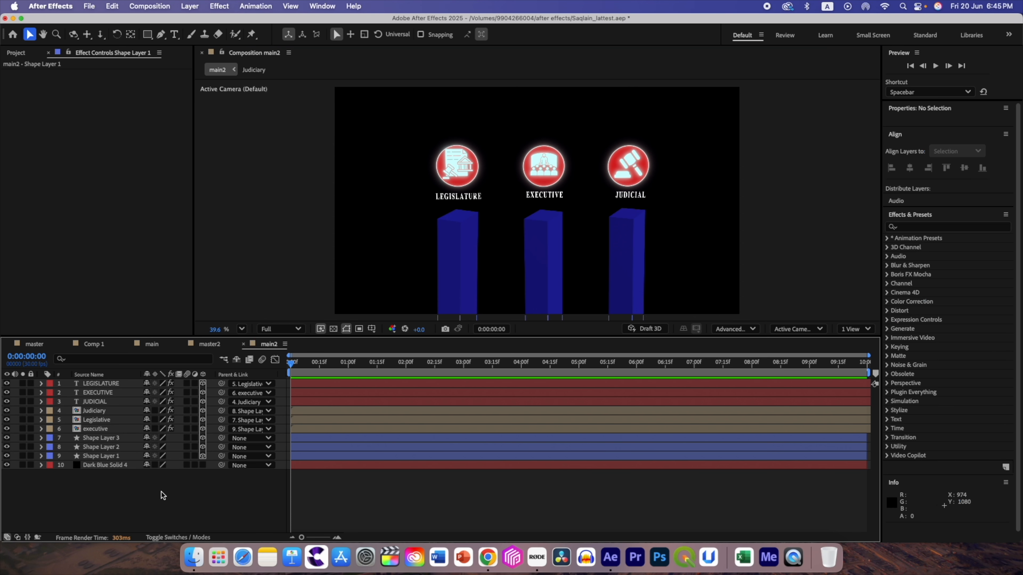
right_click(161, 492)
mouse_move(262, 402)
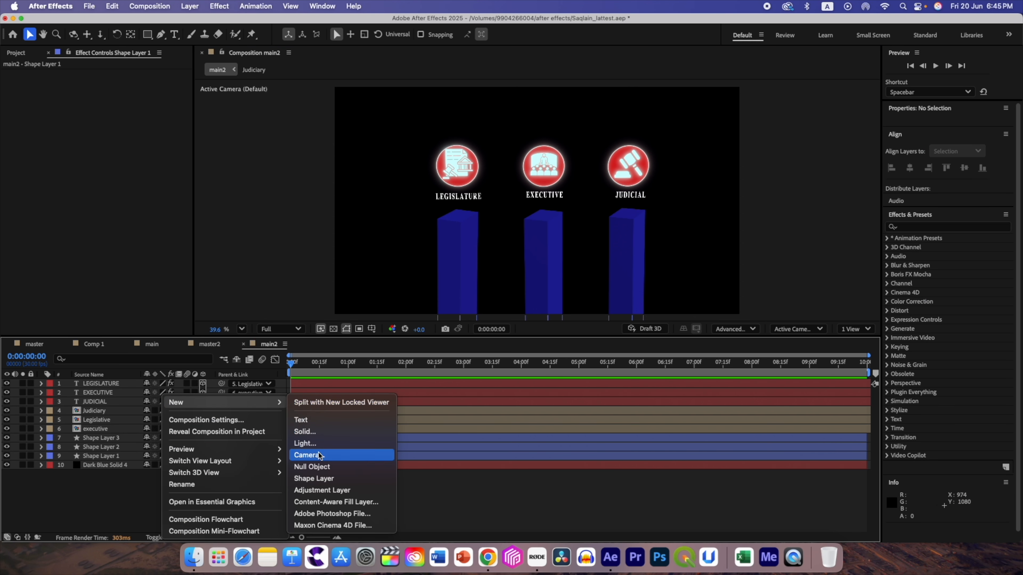
click(318, 455)
click(443, 185)
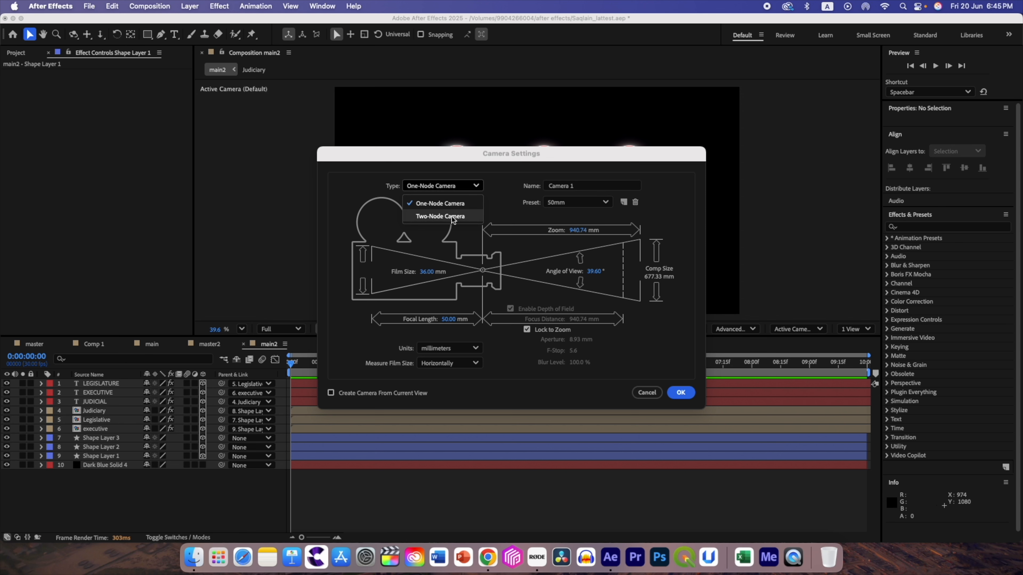
click(442, 214)
click(681, 393)
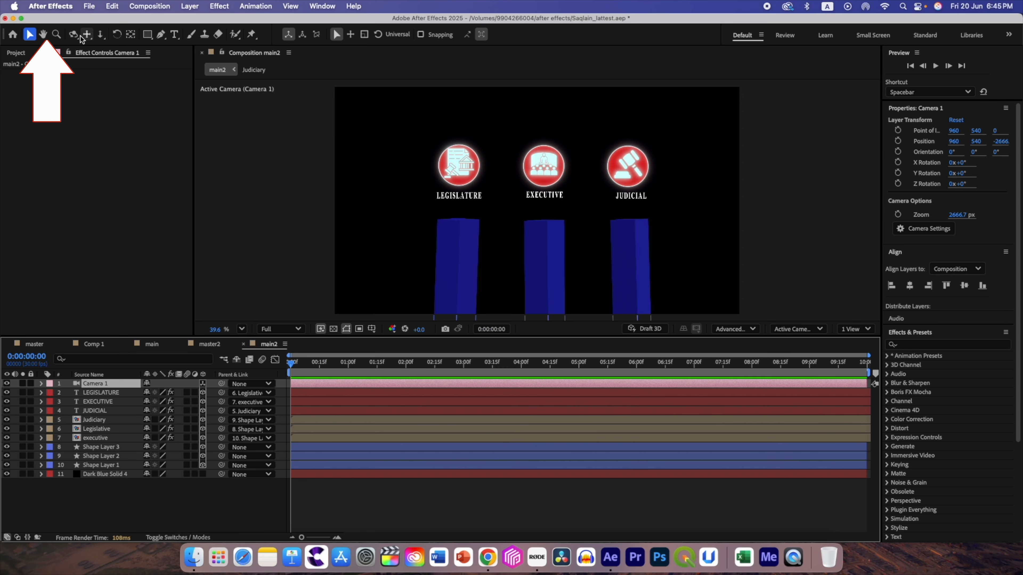
click(75, 36)
drag(579, 220, 581, 224)
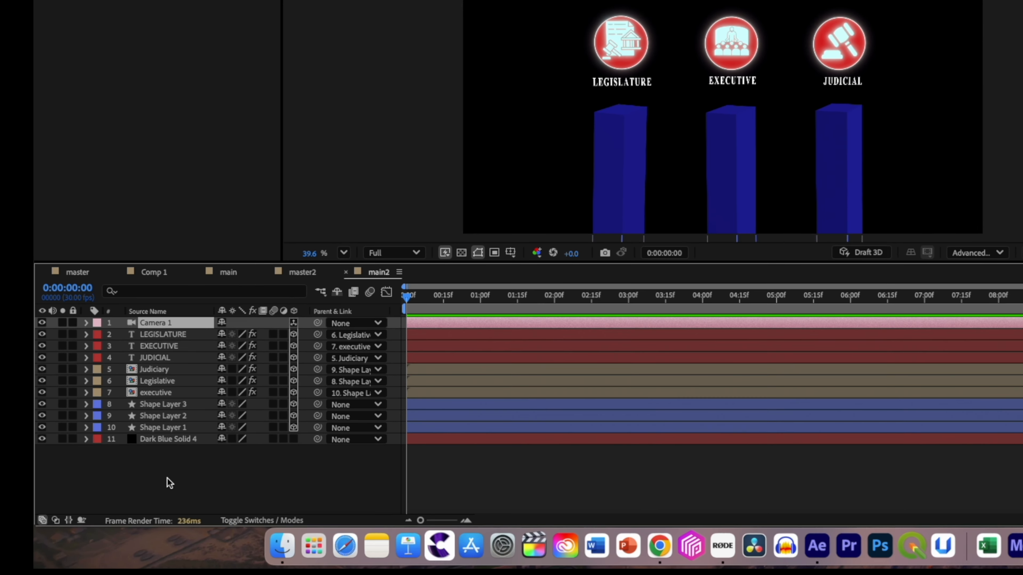
Add a null object and parent Camera 1 to it.
right_click(104, 507)
mouse_move(225, 339)
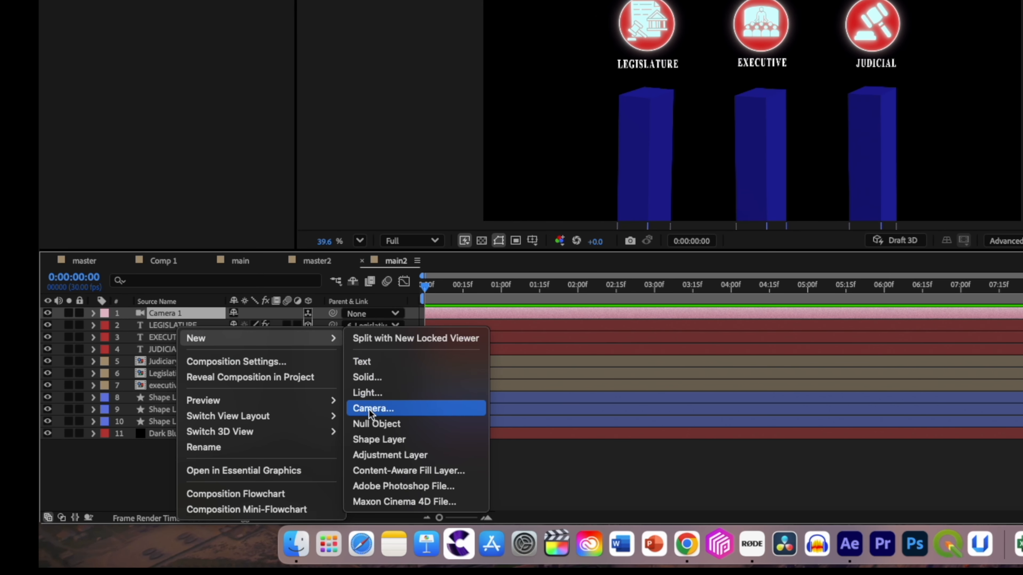
click(360, 423)
drag(333, 325, 183, 313)
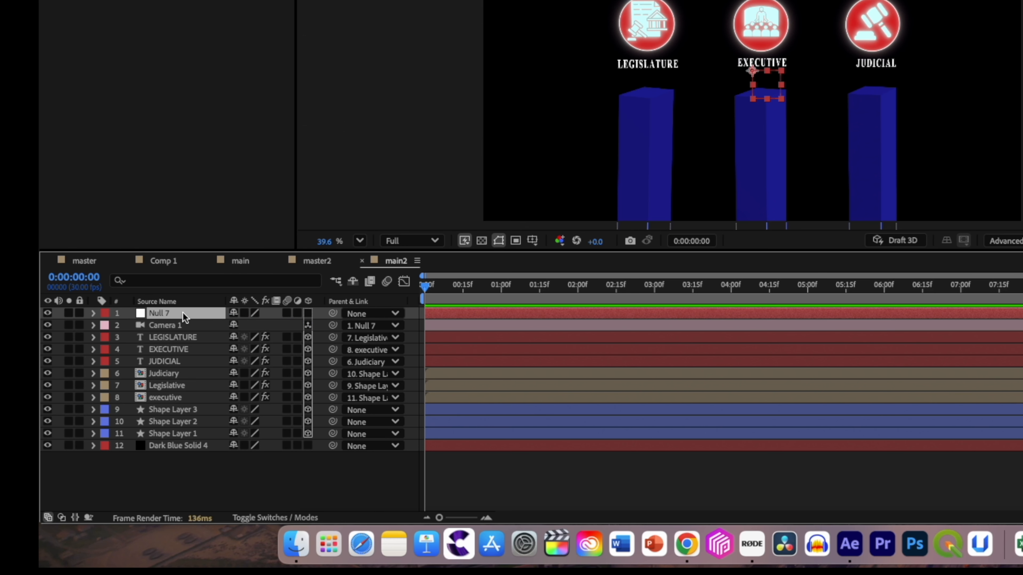
Try to animate the null with Position keyframes at 0 and 3 seconds, setting Y to 569, and undo the attempt.
key(p)
click(129, 325)
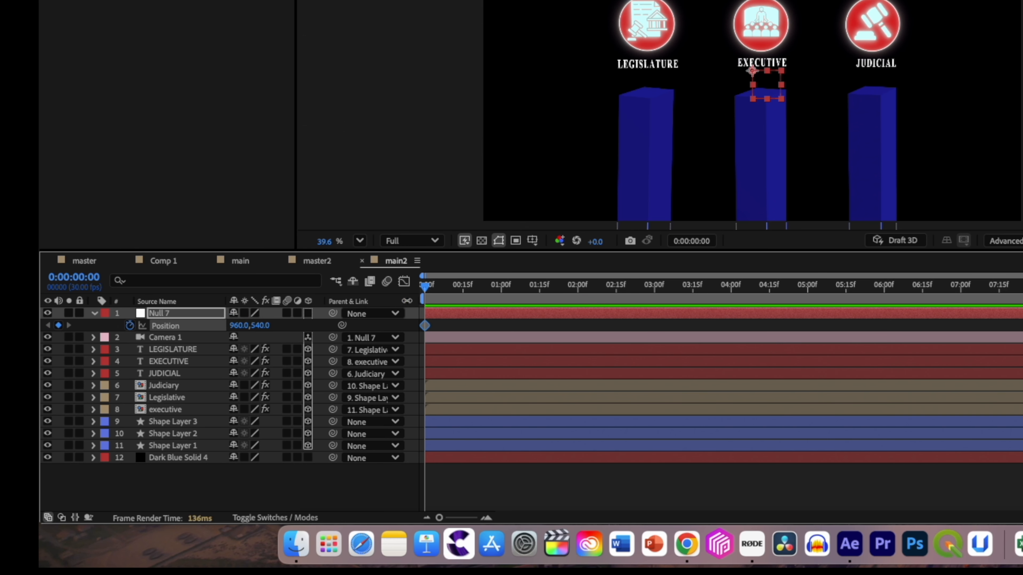
drag(424, 293, 654, 314)
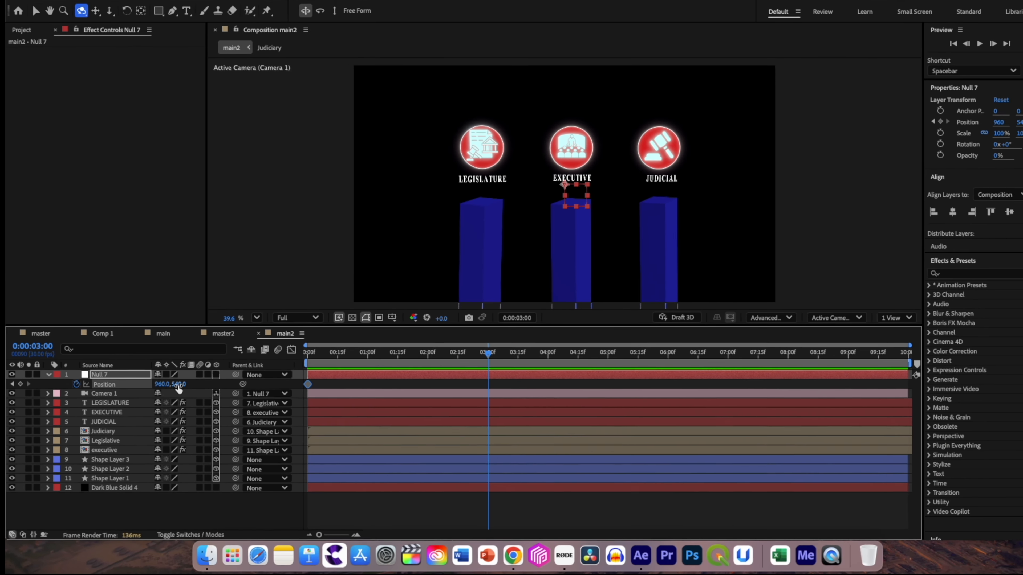
drag(261, 325, 125, 83)
click(112, 5)
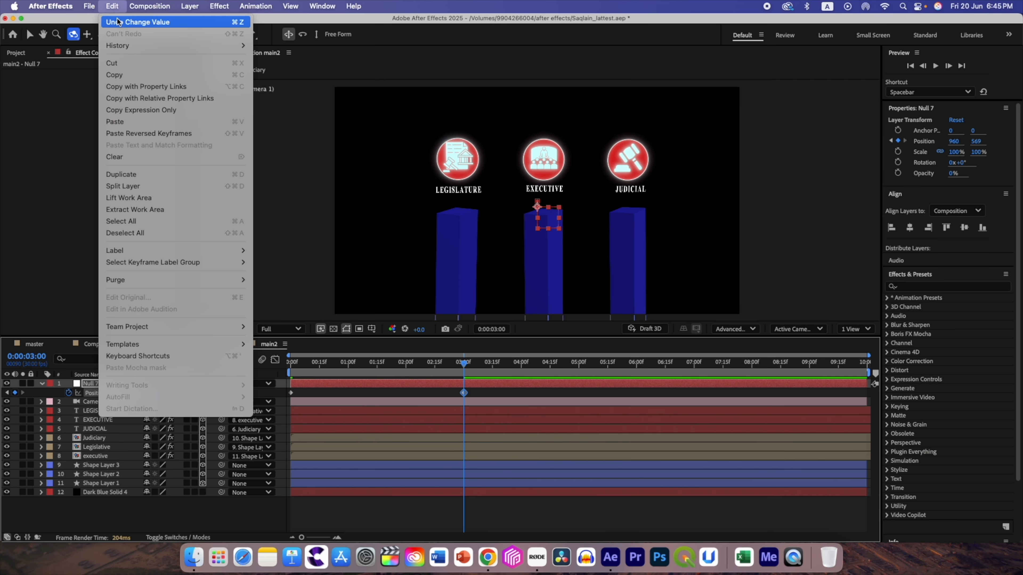
click(115, 22)
click(112, 5)
click(115, 22)
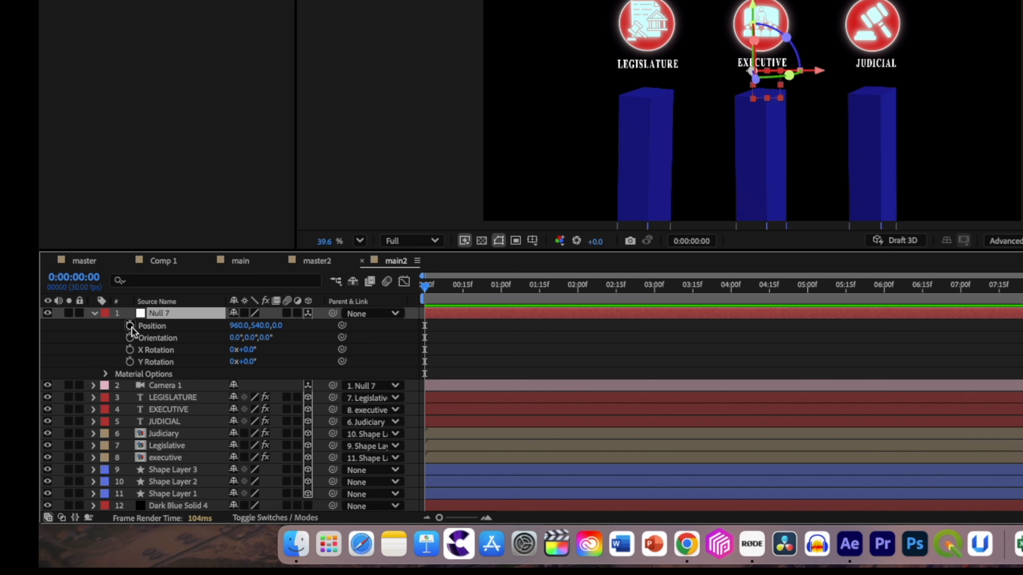
Keyframe the 3D null's Position from Z 0 at the start to Z about 290 at 3 seconds, and return to the start.
click(130, 326)
drag(425, 287, 656, 307)
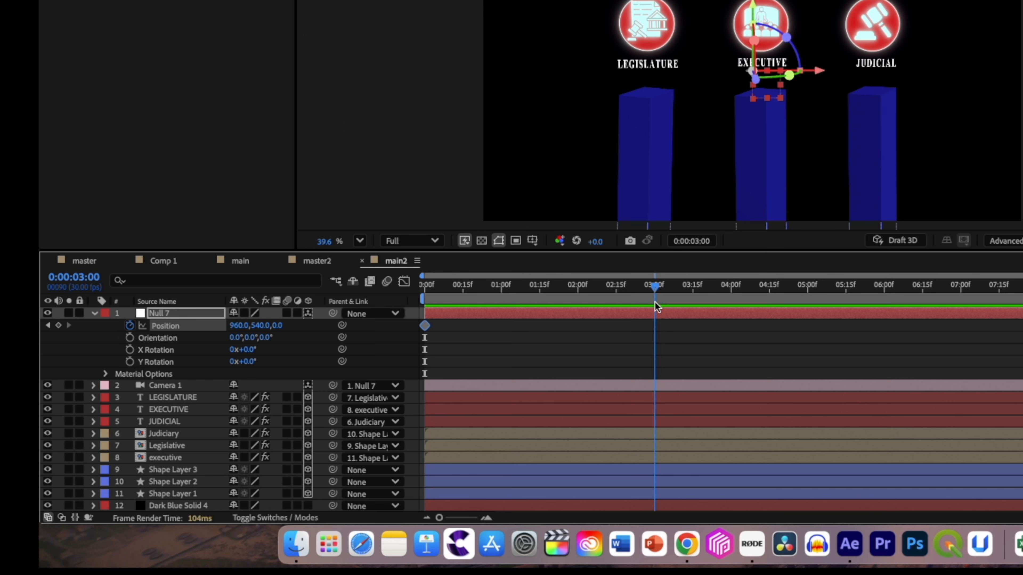
drag(277, 326, 413, 338)
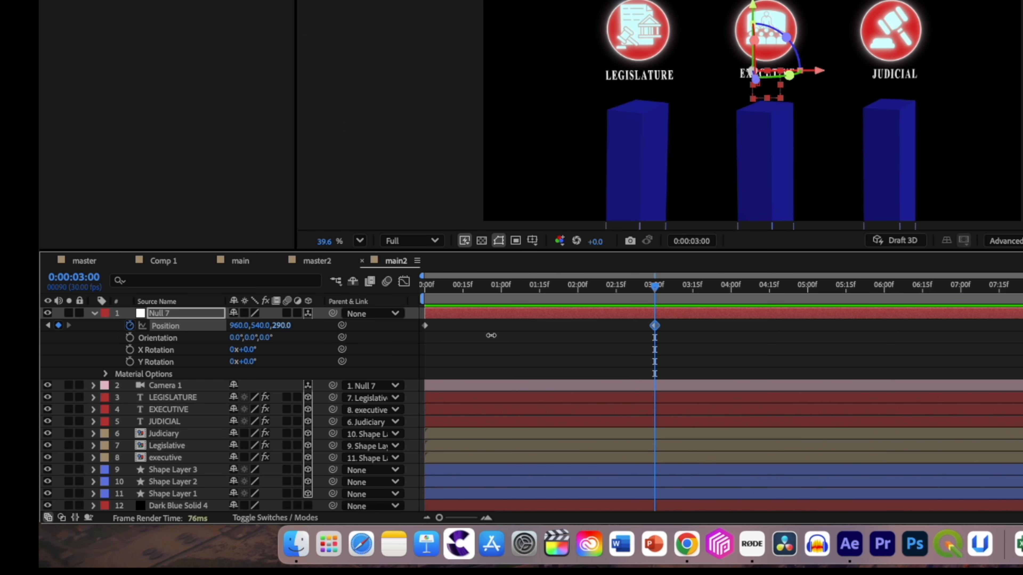
key(Home)
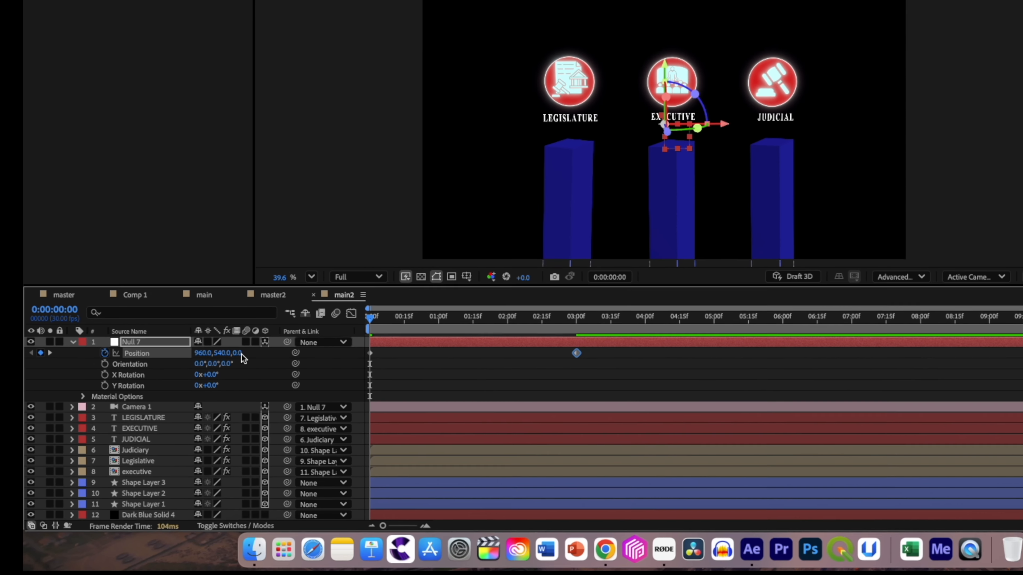
Set the null's end Position Z to 398, apply Easy Ease to its keyframes, and move the end keyframe to 3:16.
drag(277, 325, 291, 328)
drag(200, 387, 349, 411)
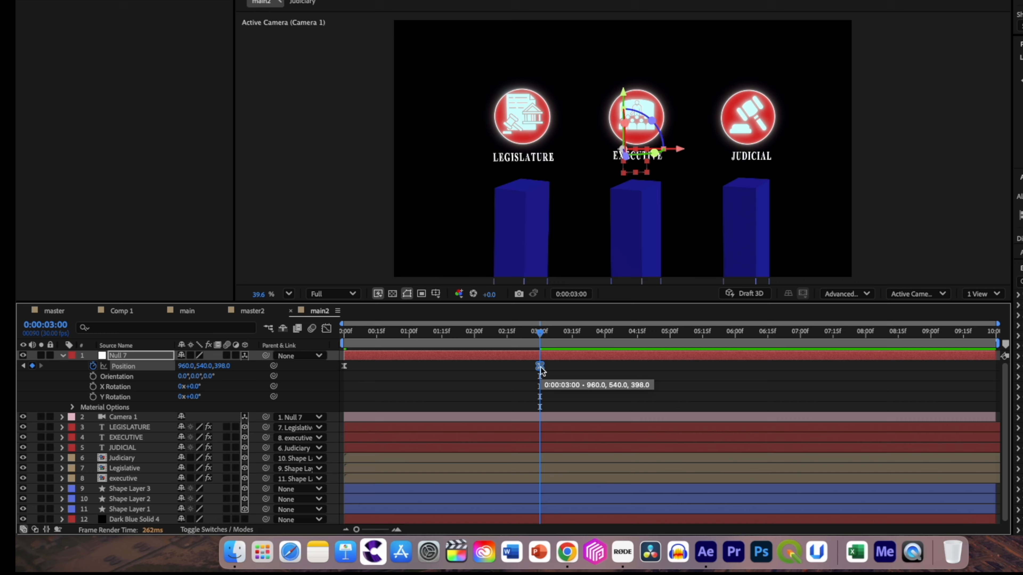
drag(464, 393, 471, 394)
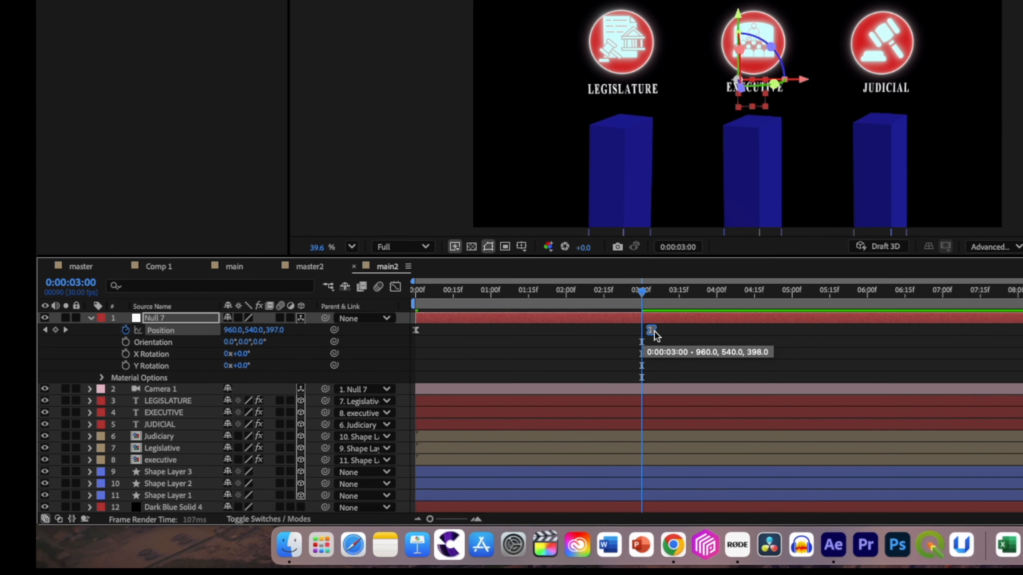
drag(653, 335, 676, 334)
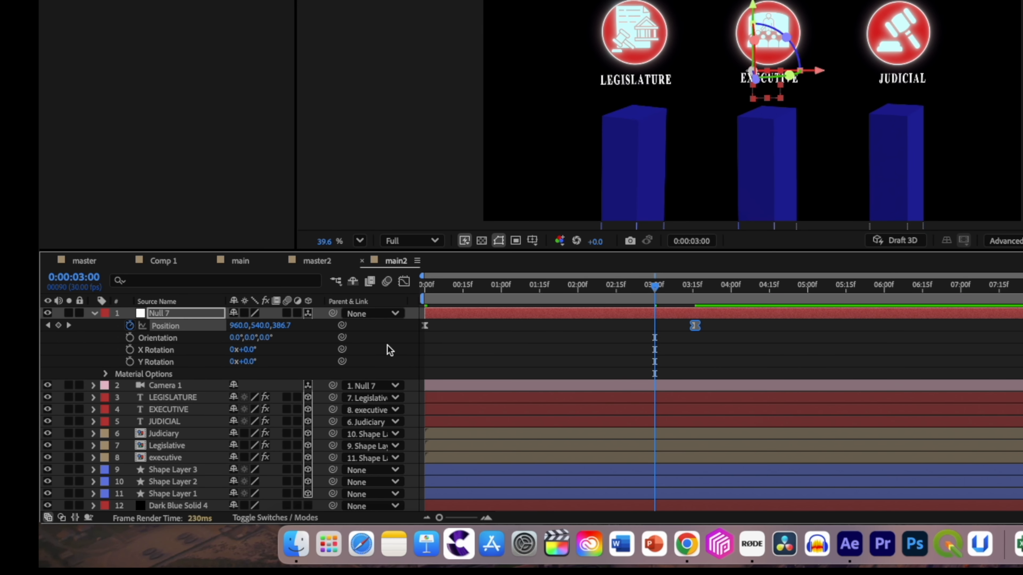
Add a Position keyframe to the null at 3 seconds and move its end keyframe to about 5 seconds.
click(59, 326)
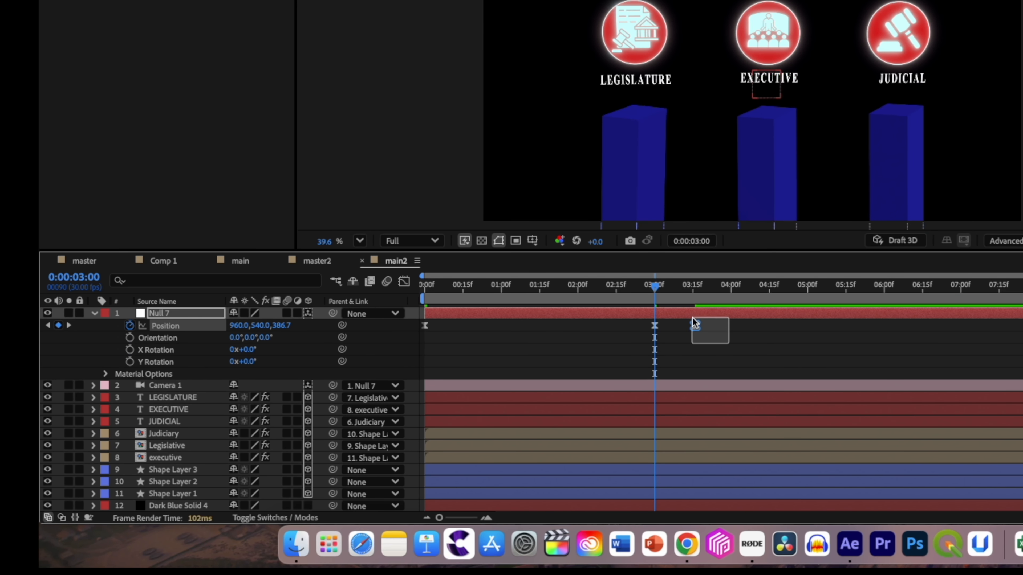
drag(700, 328, 719, 330)
mouse_move(811, 330)
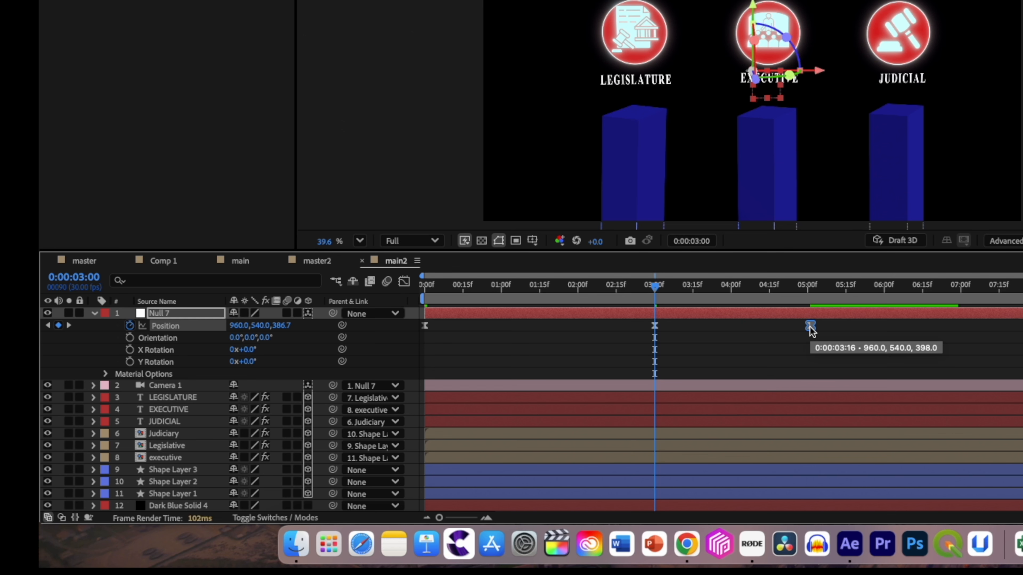
On the speed graph, give the null's 3-second Position keyframe a continuous velocity with 65% incoming influence and adjust its outgoing handle.
drag(826, 333, 391, 314)
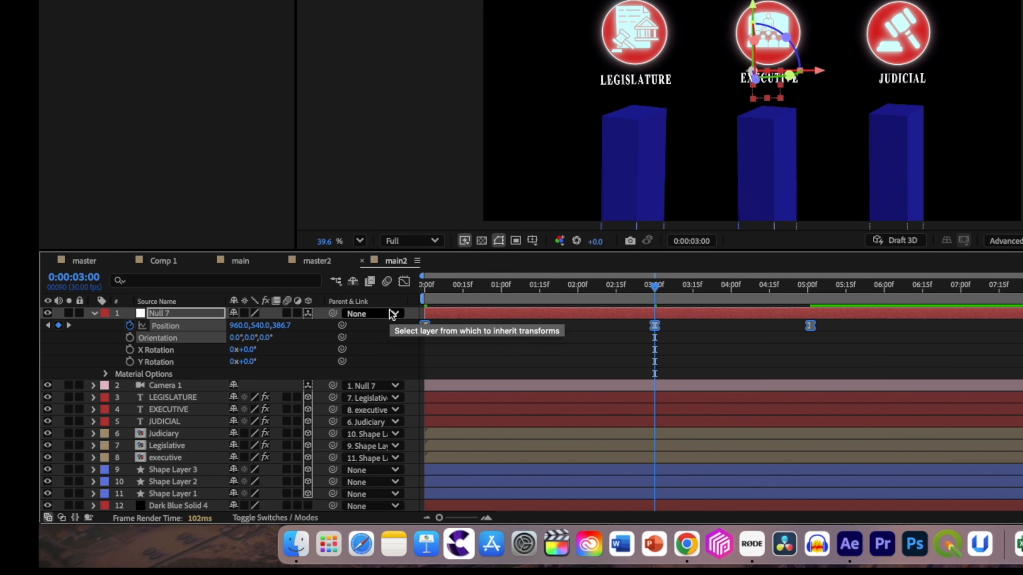
click(403, 281)
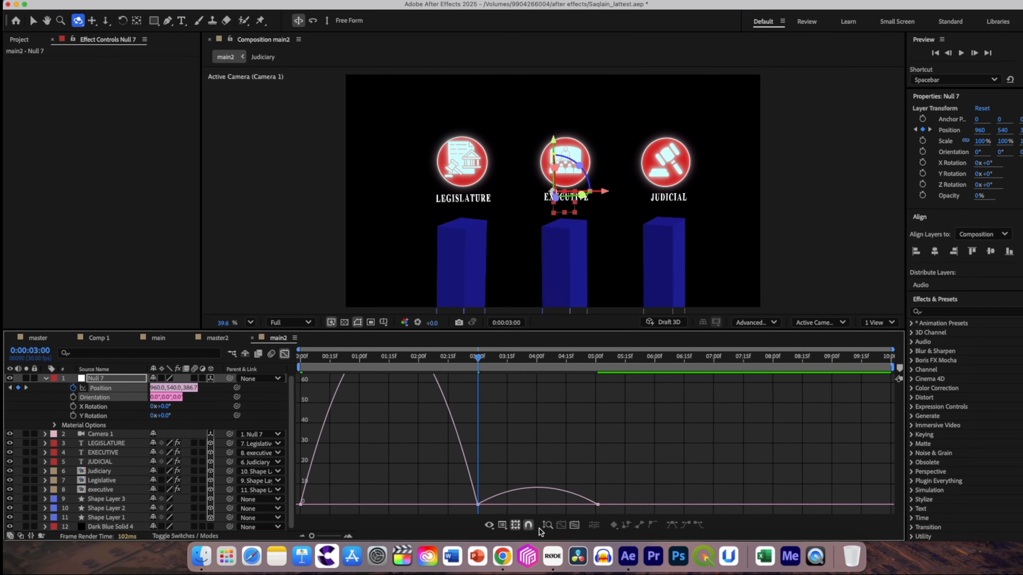
click(502, 524)
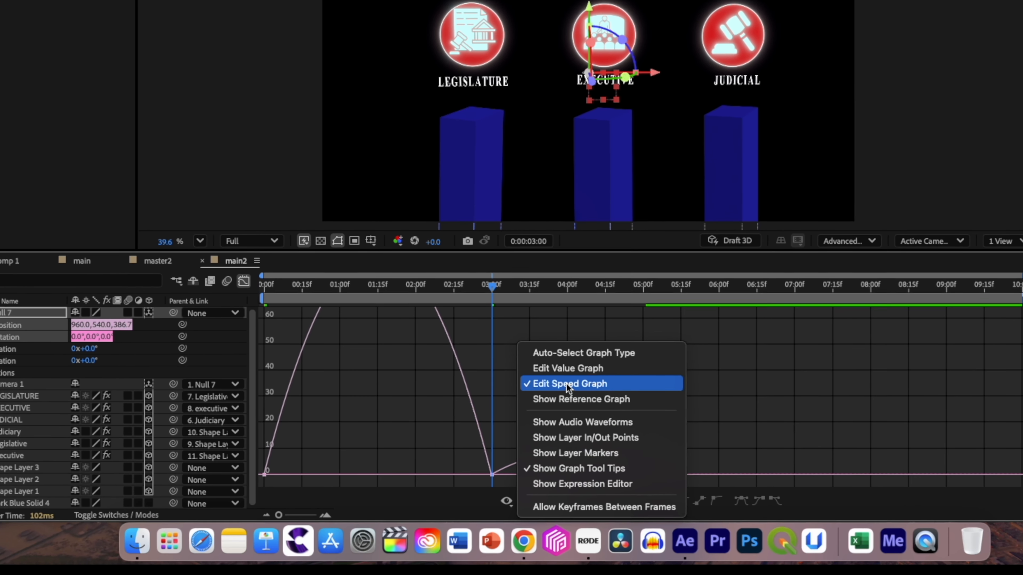
click(568, 388)
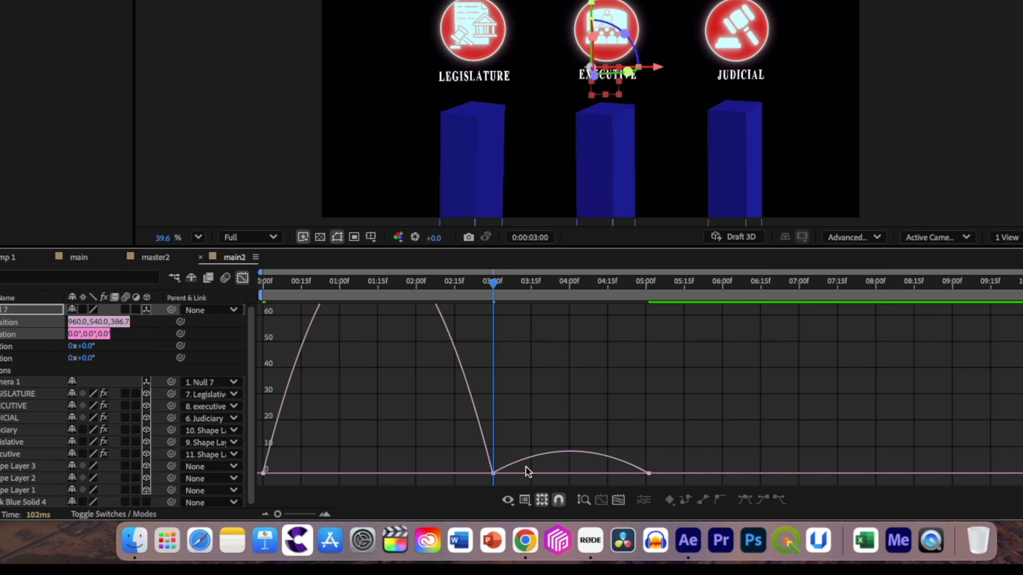
right_click(493, 473)
click(511, 491)
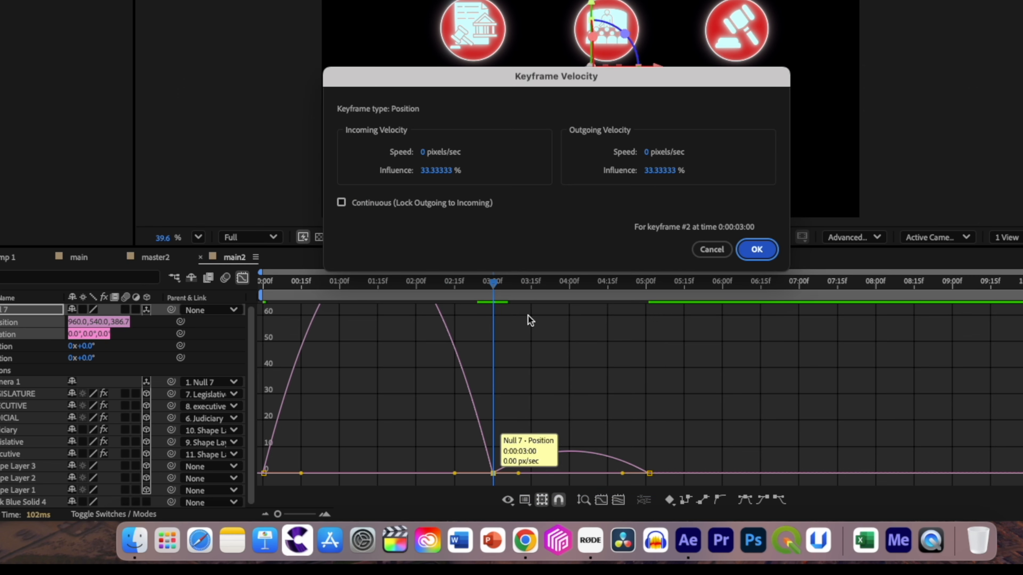
click(341, 203)
click(427, 172)
text(6)
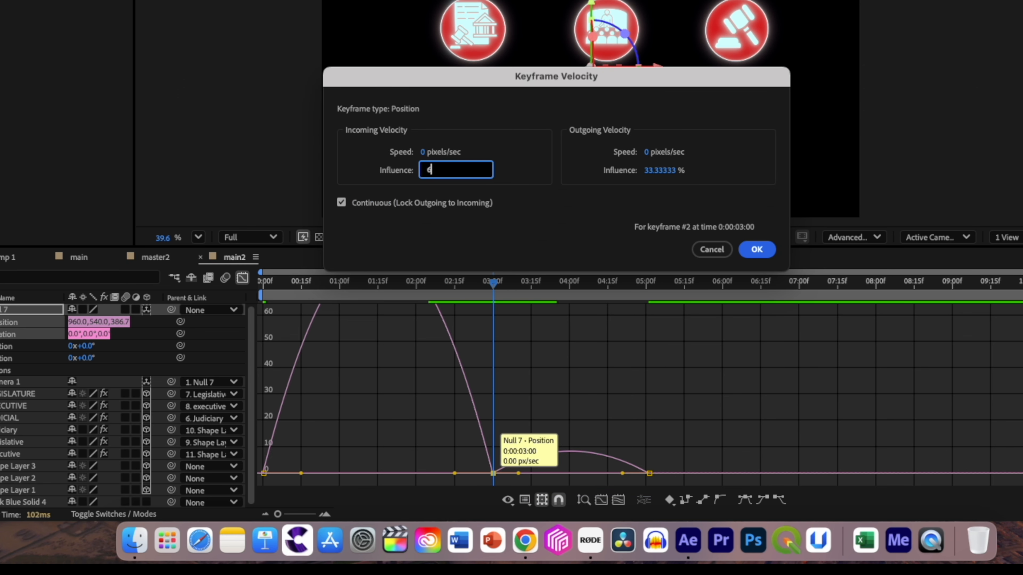
text(5)
click(755, 250)
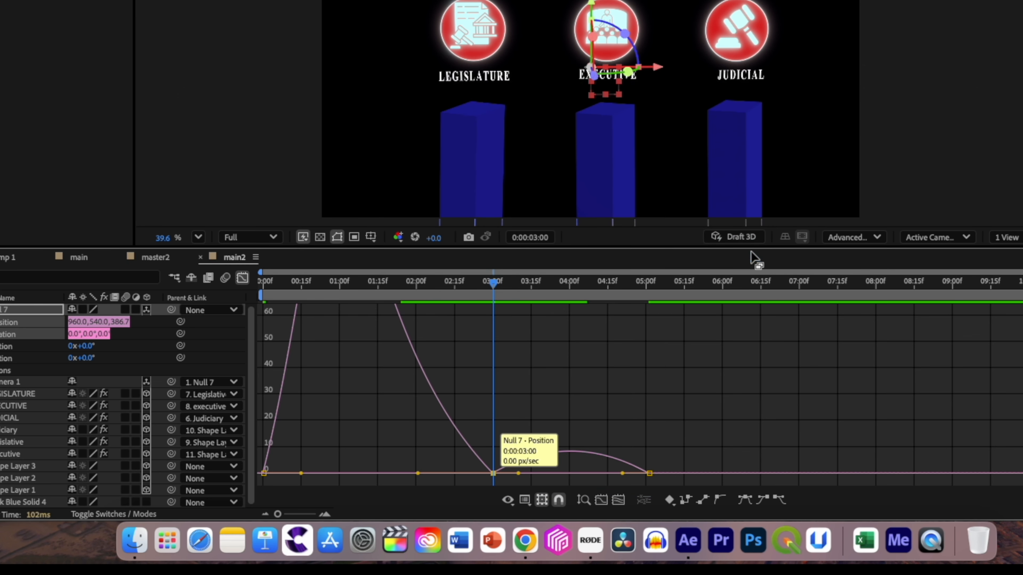
drag(519, 474, 521, 429)
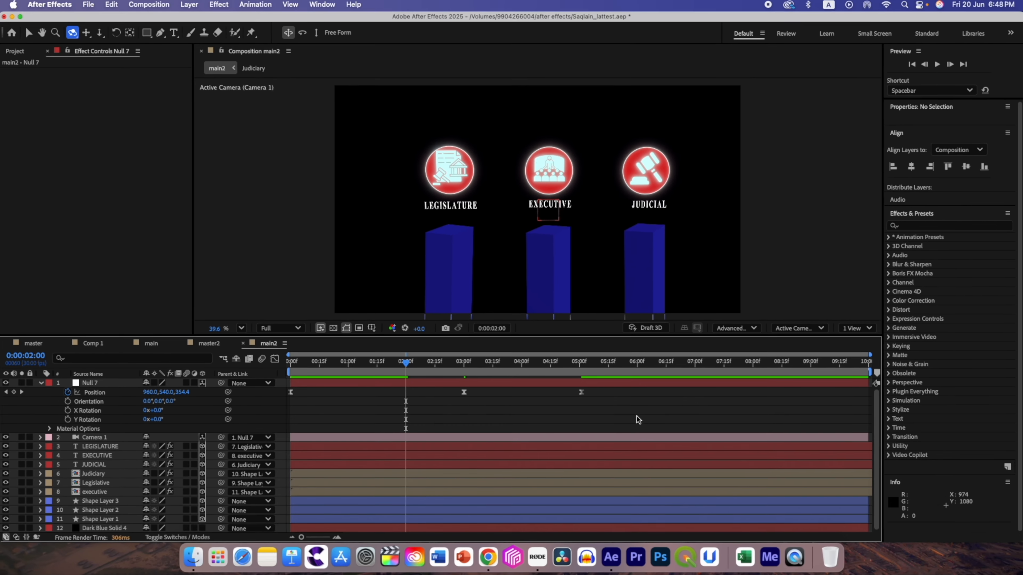
Try to shift all of the null's Position keyframes earlier in time, and undo the move.
drag(639, 419, 266, 377)
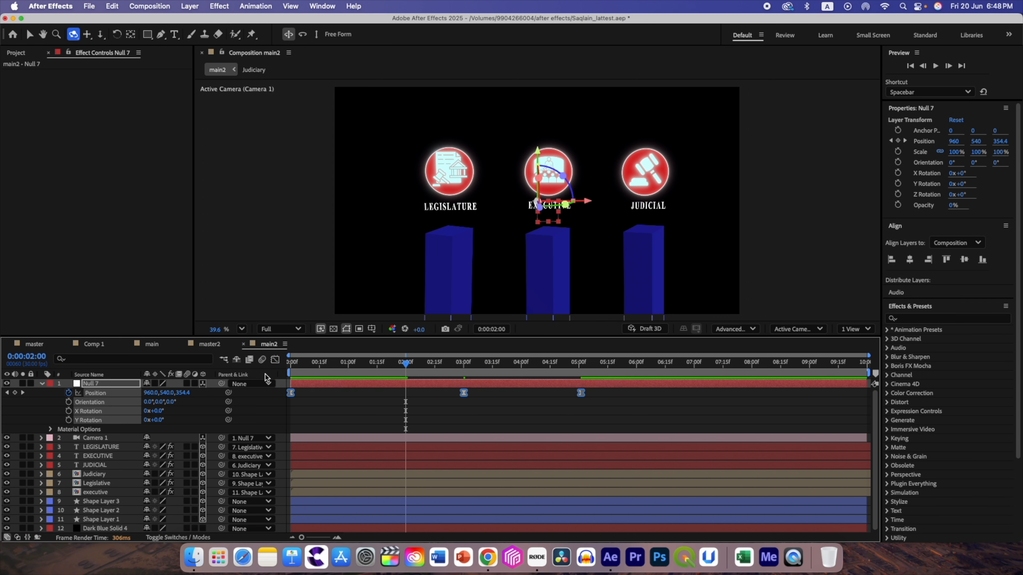
drag(582, 397, 559, 397)
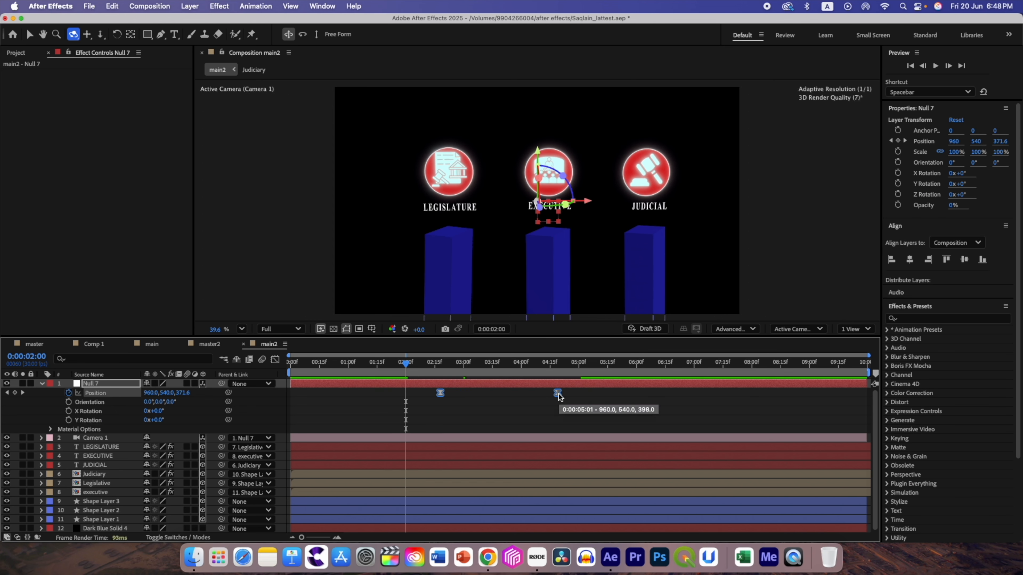
click(112, 6)
click(117, 22)
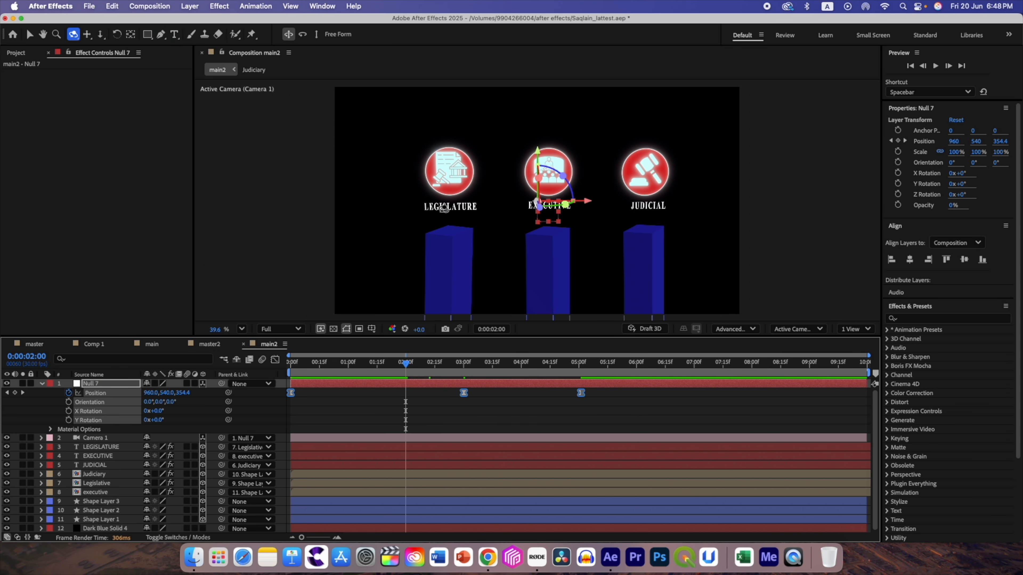
Compress the null's Position keyframes so the last one sits at about 4 seconds, and deselect everything.
drag(583, 396, 524, 396)
key(super+shift+a)
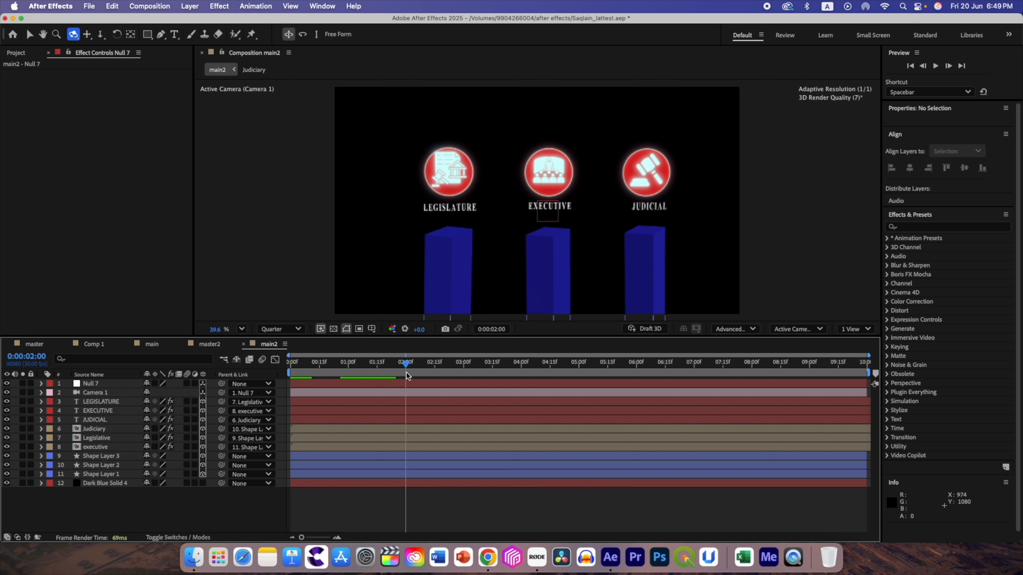
Split the label, icon and pillar layers at 2:15 and group the second halves directly below Camera 1.
drag(406, 373, 430, 376)
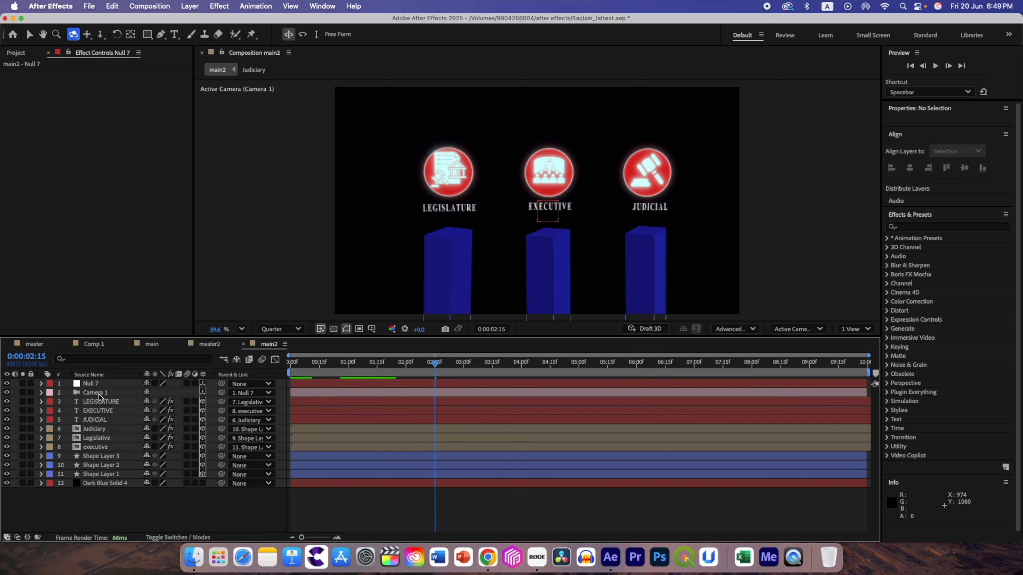
click(98, 403)
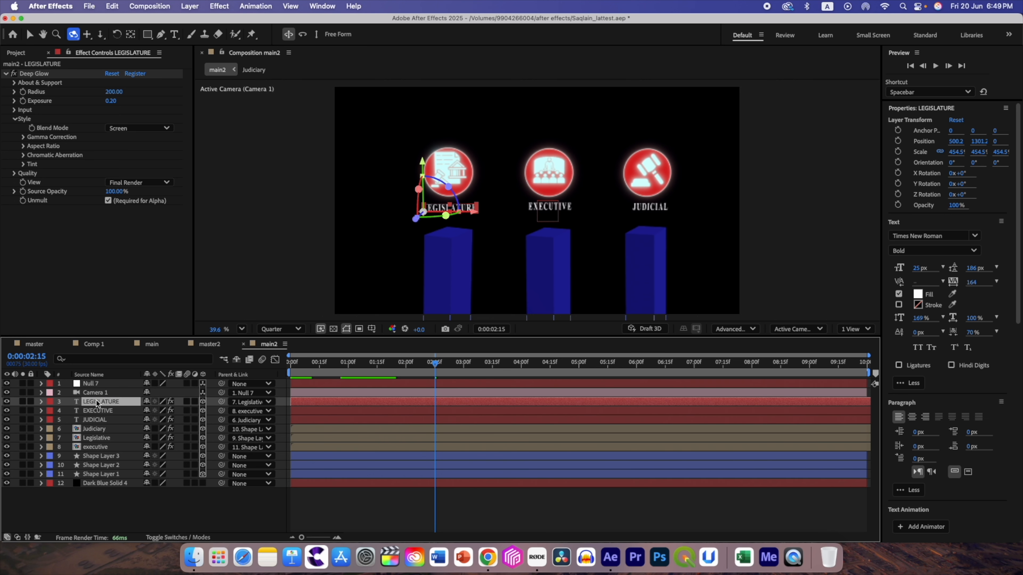
shift+click(103, 476)
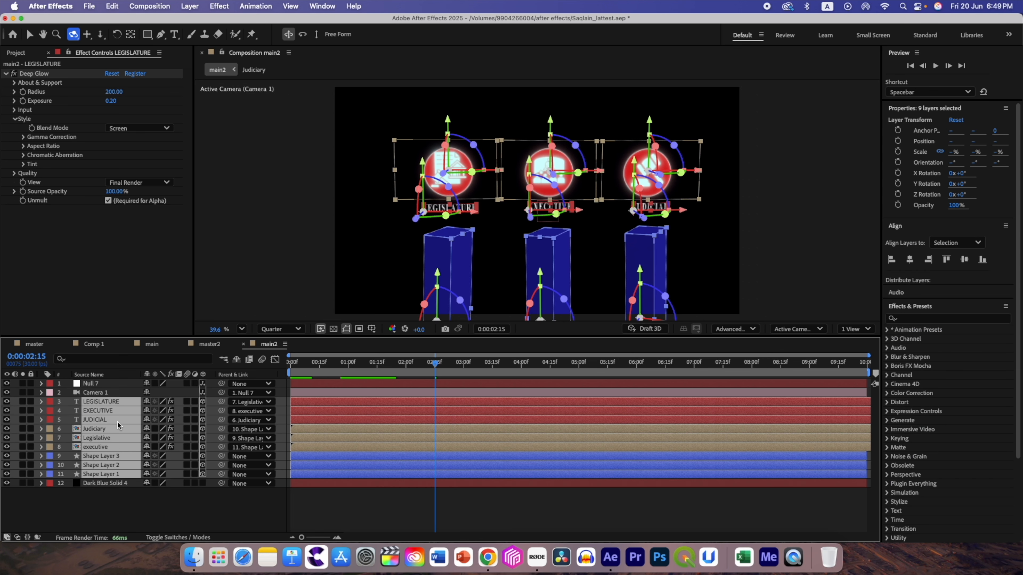
key(super+shift+d)
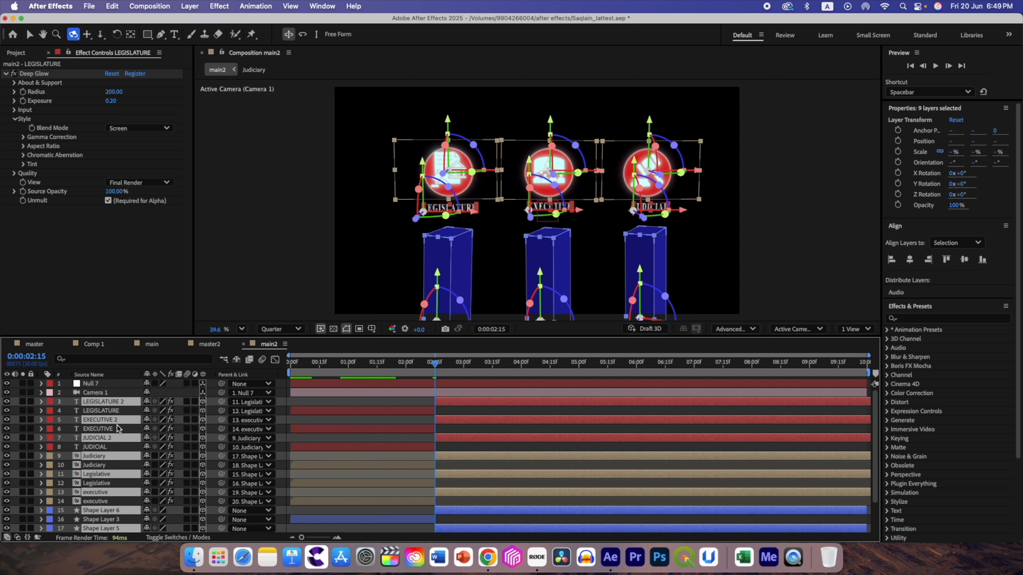
drag(98, 496, 101, 400)
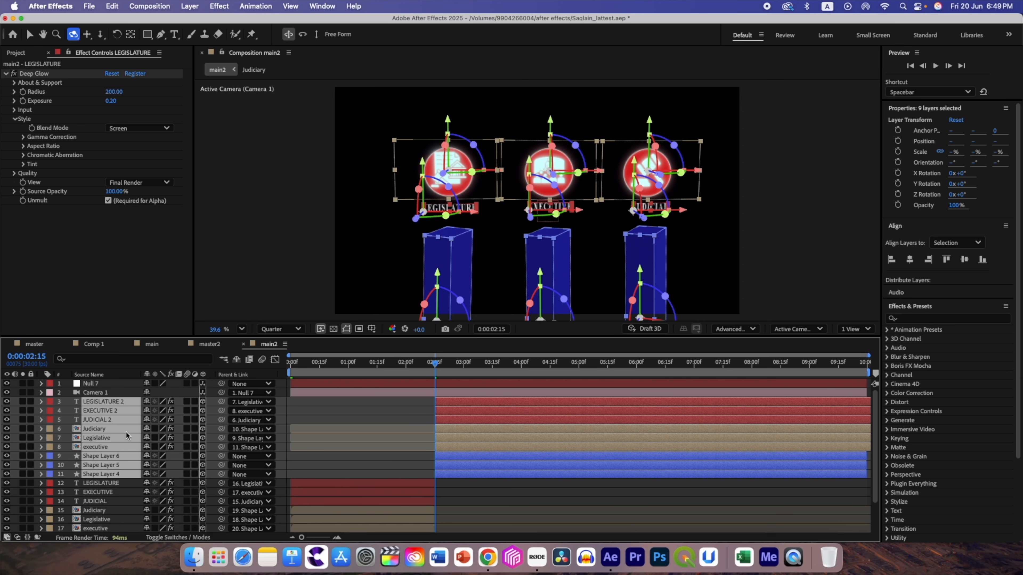
Slide the split pillars, icons and labels sideways until the Legislature set leaves the frame, and rotate them slightly about the Y axis.
scroll(522, 252, down, 2)
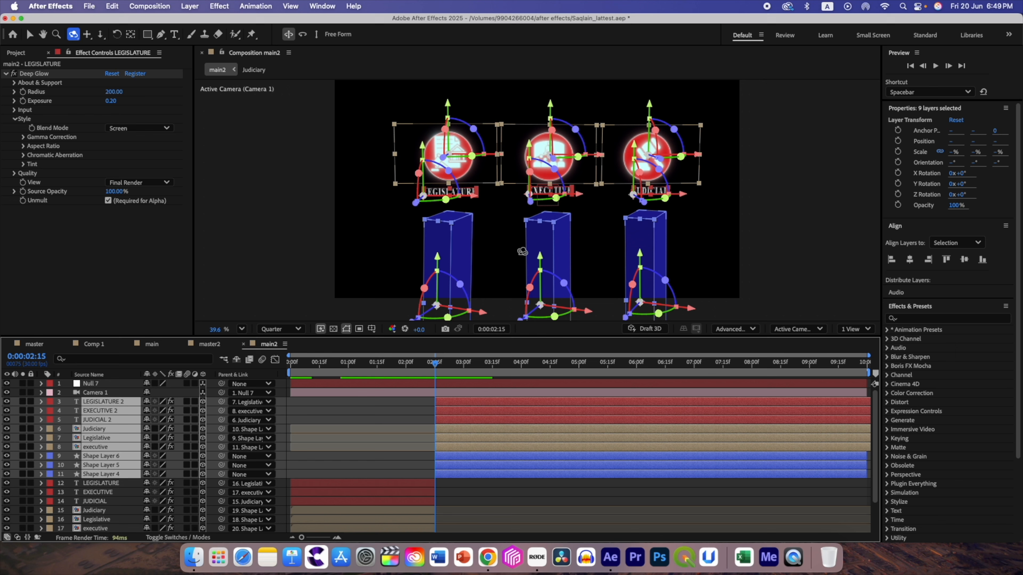
click(28, 35)
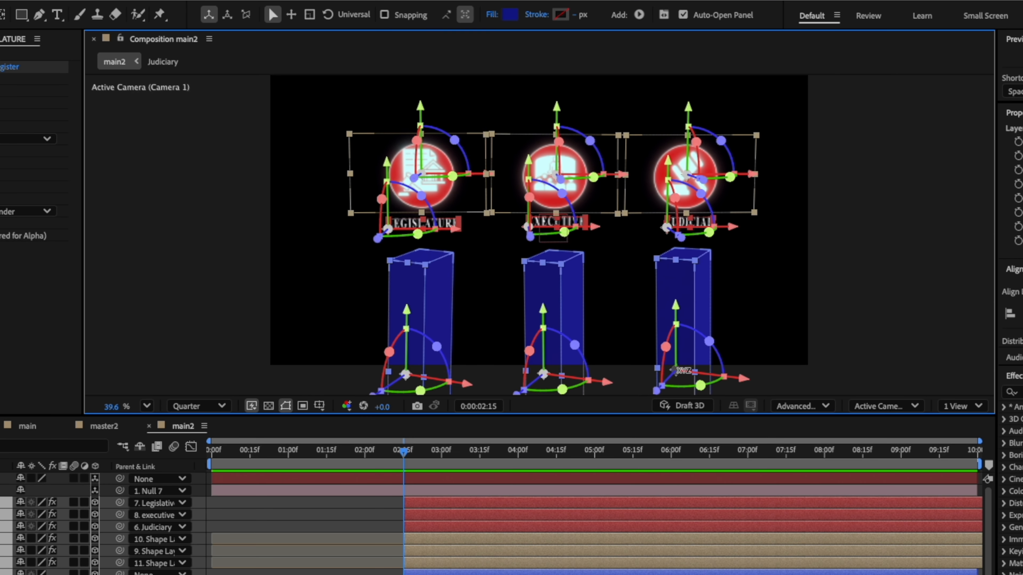
drag(681, 370, 428, 340)
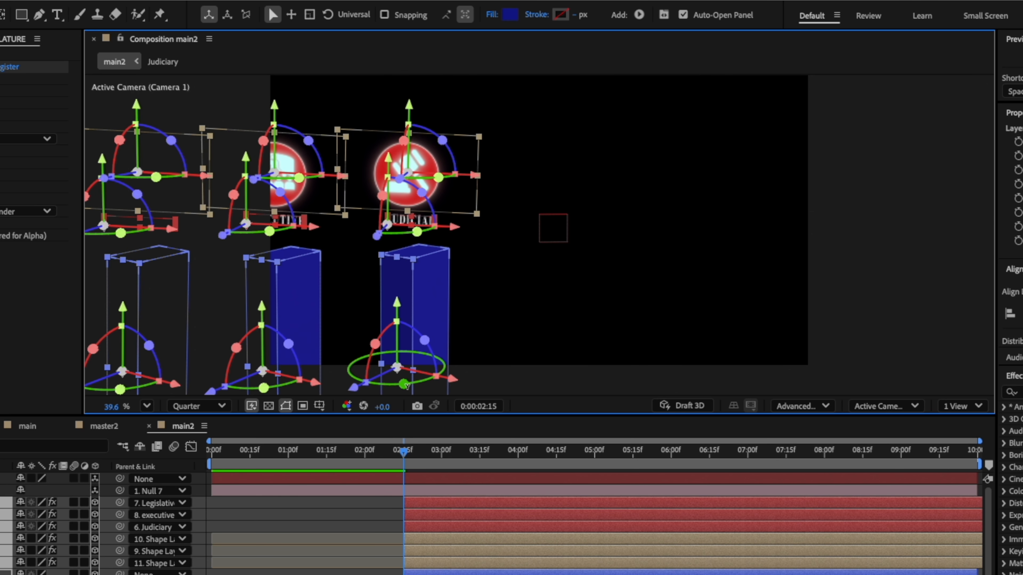
drag(406, 386, 411, 381)
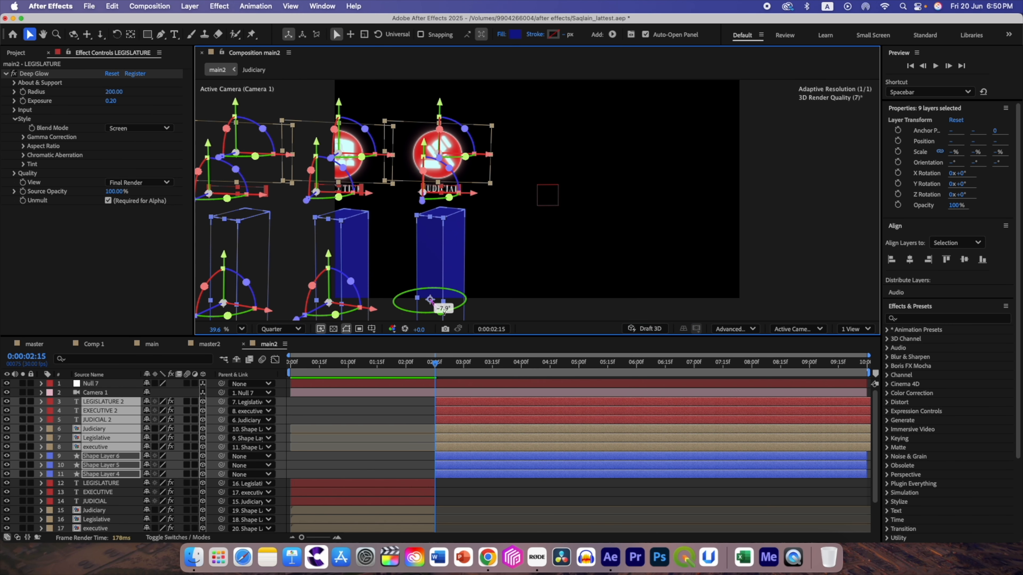
drag(430, 300, 430, 299)
click(439, 161)
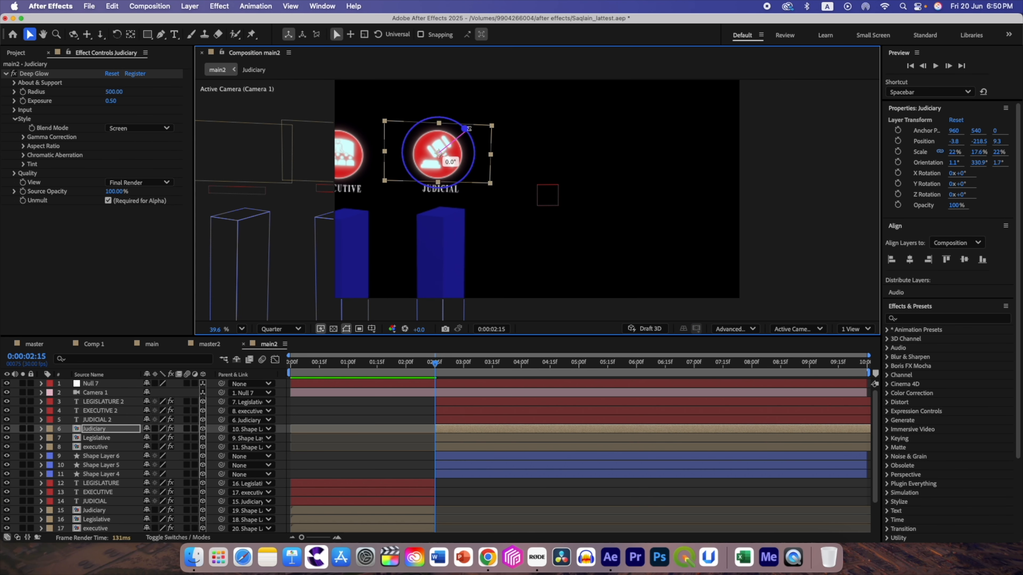
click(369, 155)
drag(366, 130, 339, 154)
At 2:21, move the Legislature pillar Shape Layer 6 to the other side of the Judicial pillar, near mid-frame, and fine-tune its placement.
drag(415, 364, 447, 366)
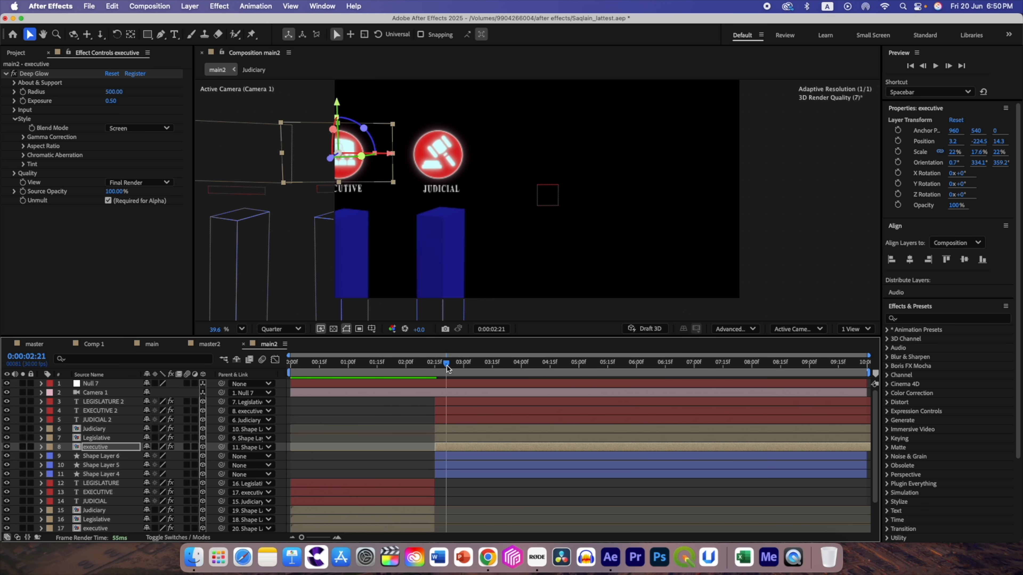
click(109, 456)
click(440, 258)
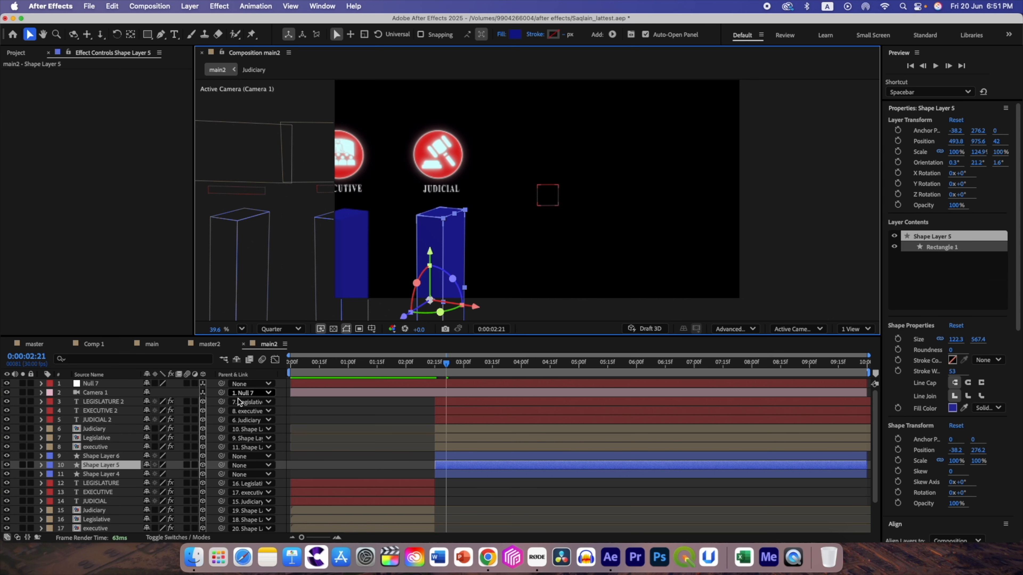
click(112, 458)
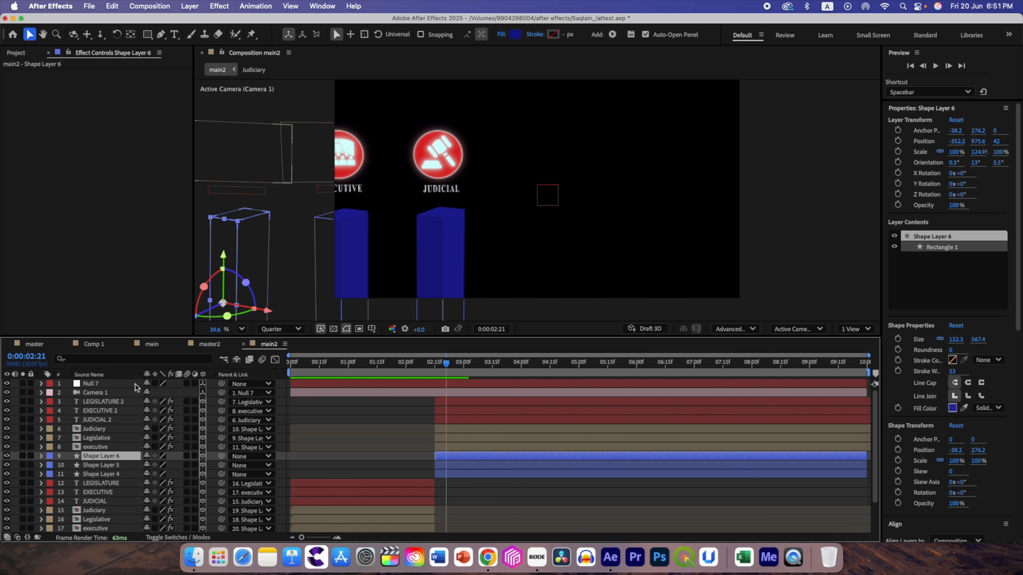
drag(222, 305, 528, 300)
drag(553, 280, 551, 277)
drag(537, 312, 546, 312)
Unparent the LEGISLATURE 2 label by setting its parent to None, and delete the label.
click(110, 402)
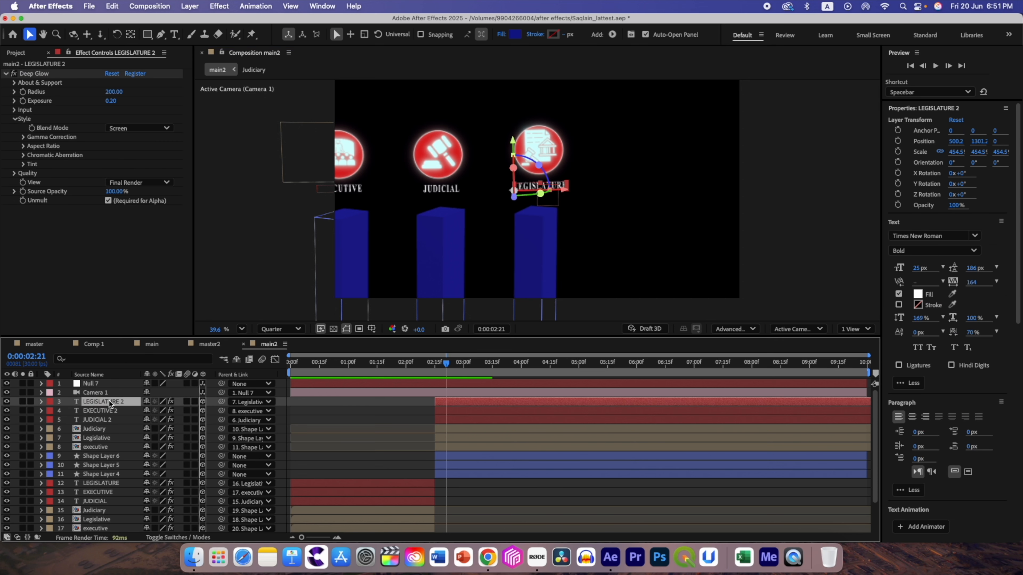
click(247, 404)
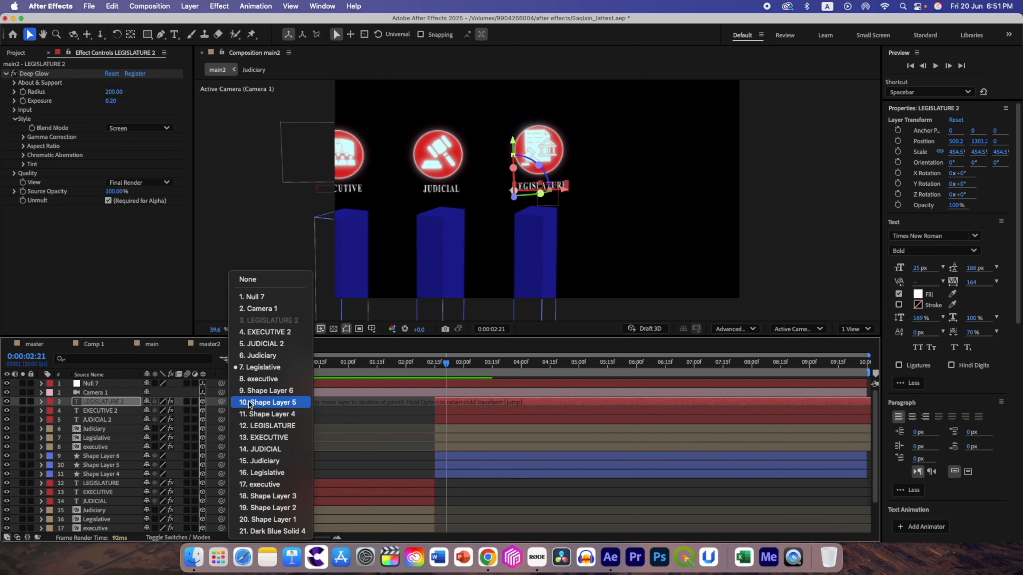
click(258, 279)
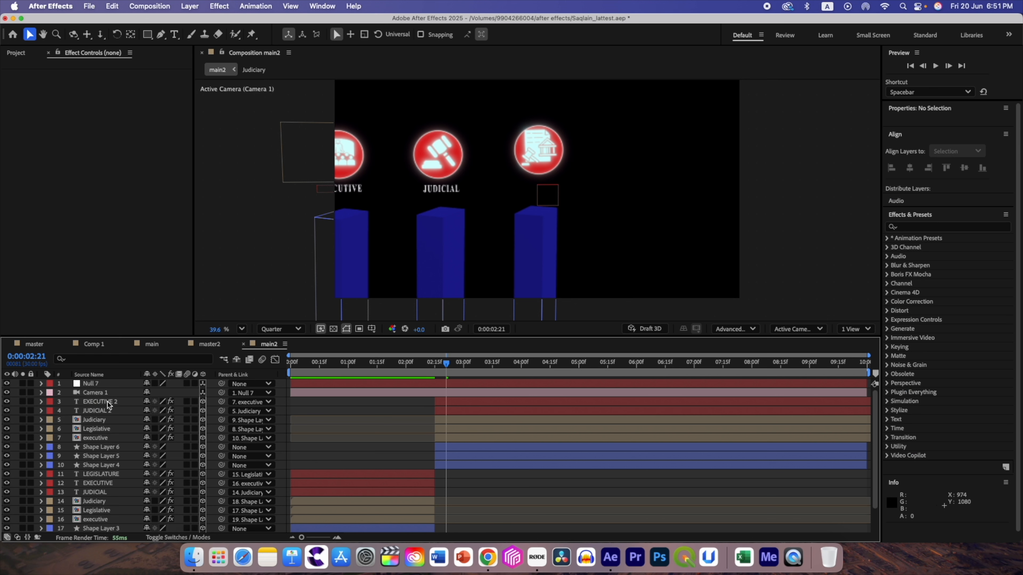
Add the media composition from the project to main2, directly above the Judiciary icon layer.
click(16, 52)
scroll(34, 256, down, 3)
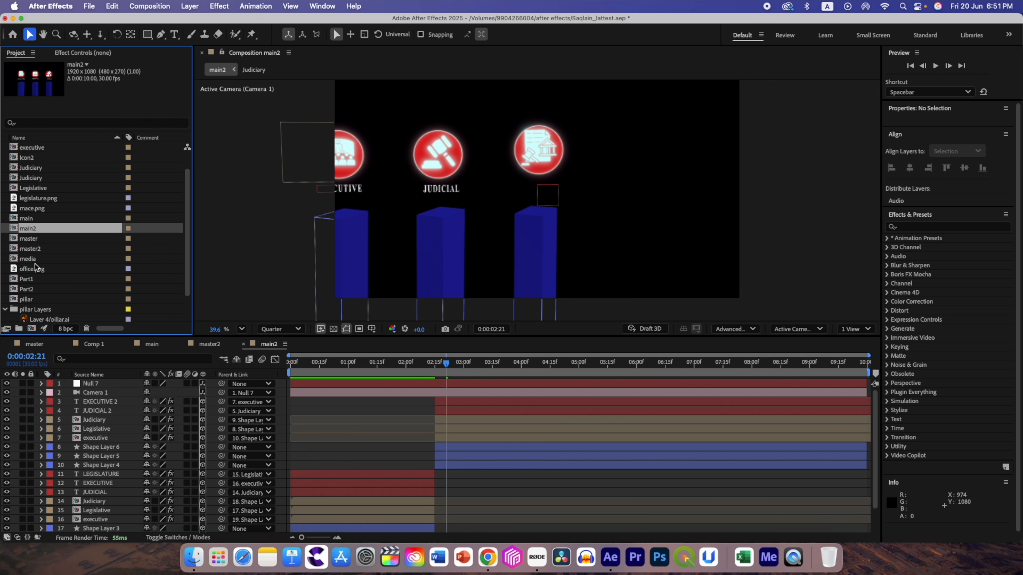
click(28, 249)
drag(15, 250, 64, 416)
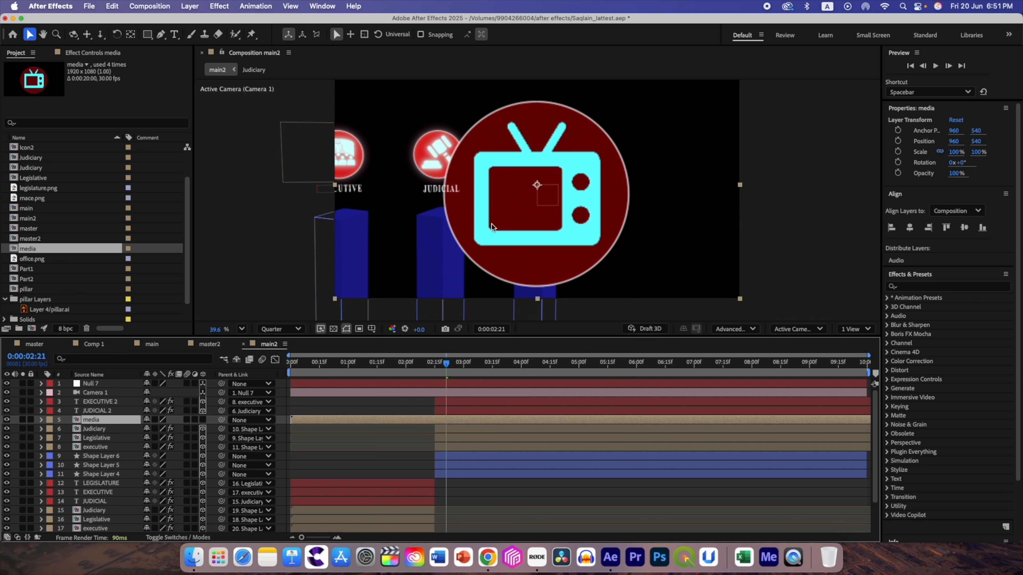
Make the media layer 3D and set its scale to 22%.
key(s)
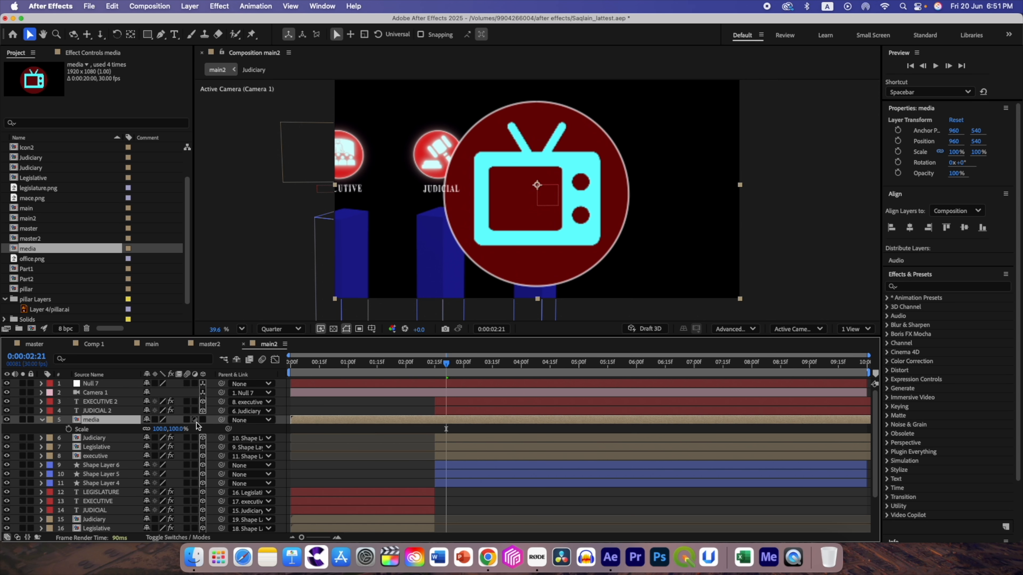
click(195, 420)
click(160, 429)
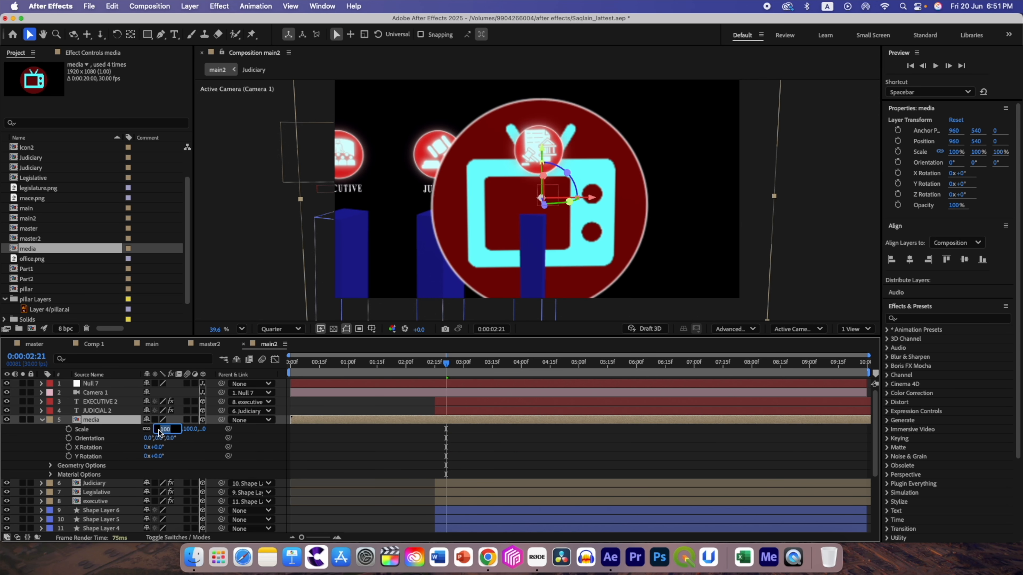
text(22)
key(Return)
click(42, 419)
Delete the second Legislative icon layer and move the media icon up to its place above the relocated pillar.
click(114, 437)
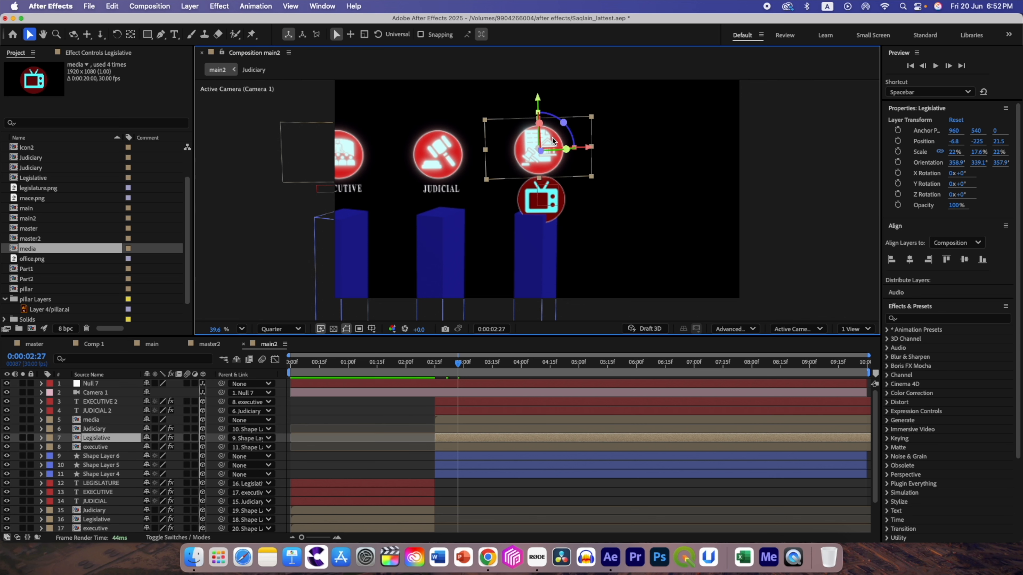
key(Delete)
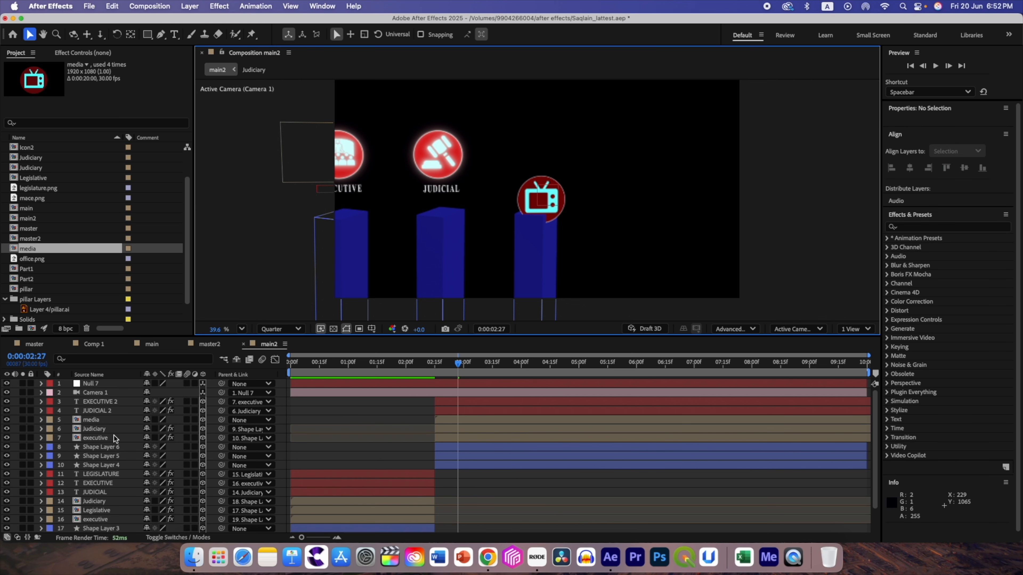
click(541, 200)
drag(545, 152, 532, 104)
Copy the Deep Glow effect from the Judiciary icon to the media icon, then nudge the media icon slightly over its pillar.
click(439, 155)
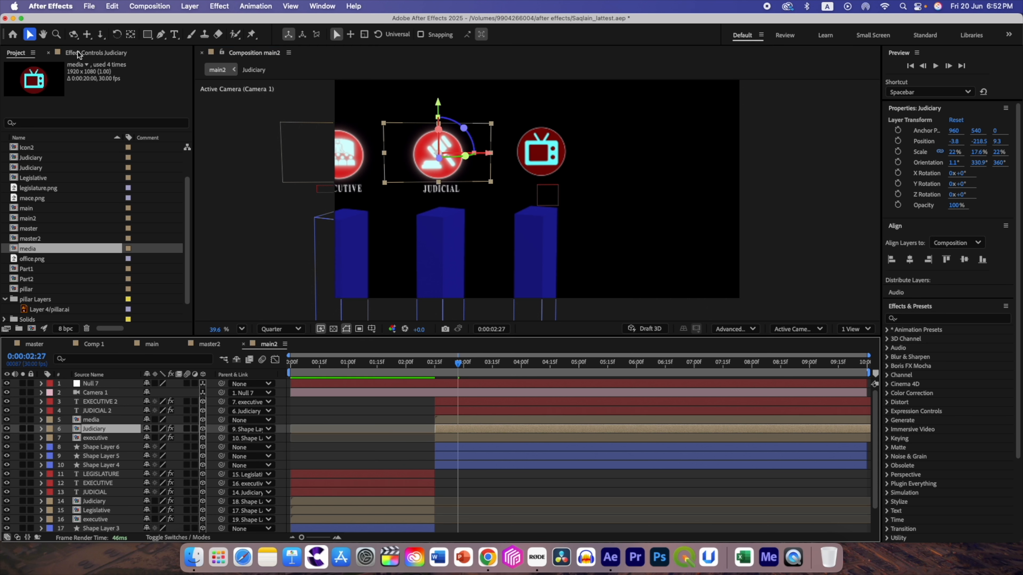
click(78, 52)
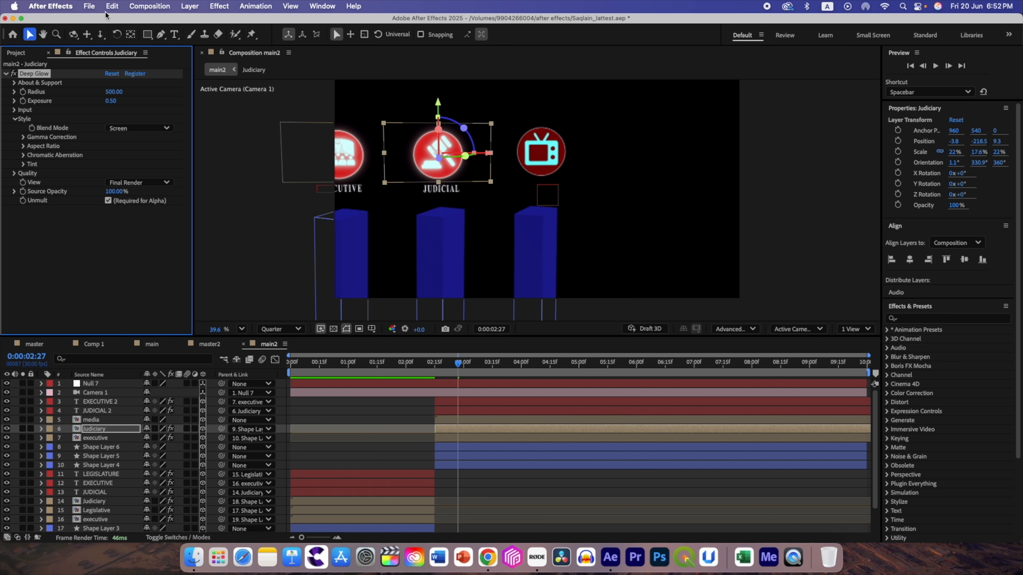
key(super+Up)
drag(592, 152, 585, 157)
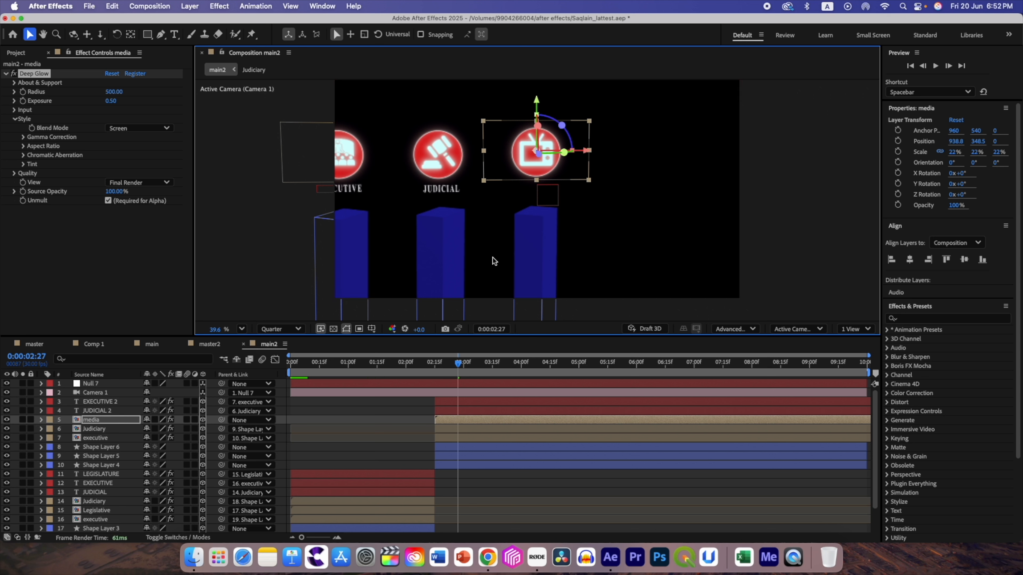
Animate Shape Layer 6 rising from Y 1392 at 2:15 to its current position at 4:00, apply Easy Ease, and preview the motion.
click(92, 449)
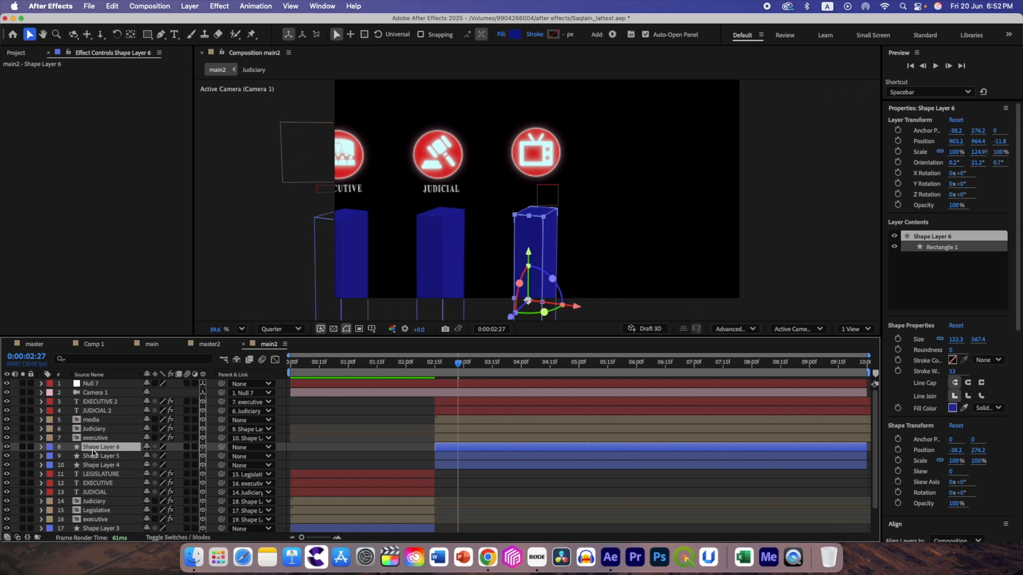
key(p)
drag(459, 366, 522, 371)
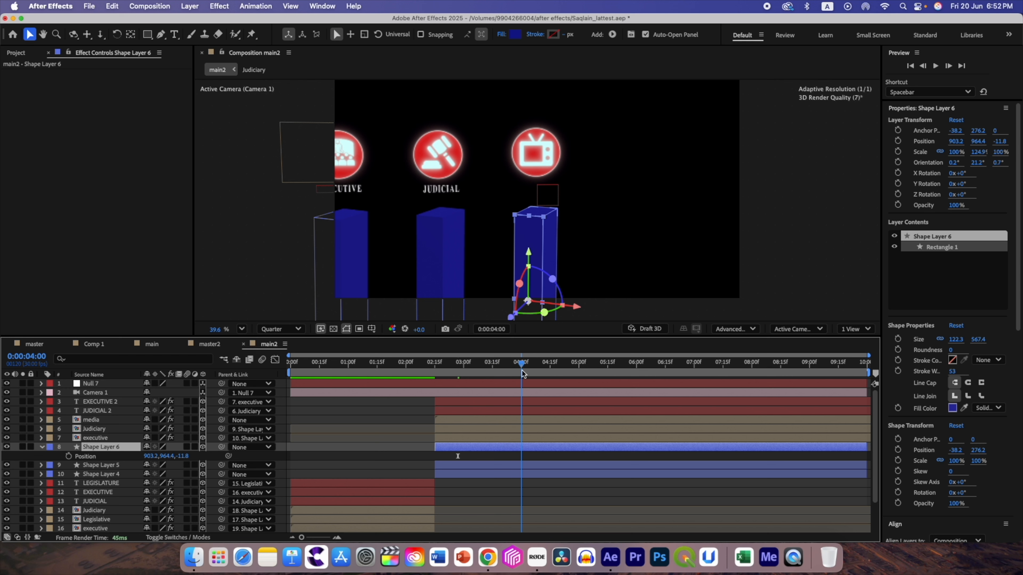
click(68, 456)
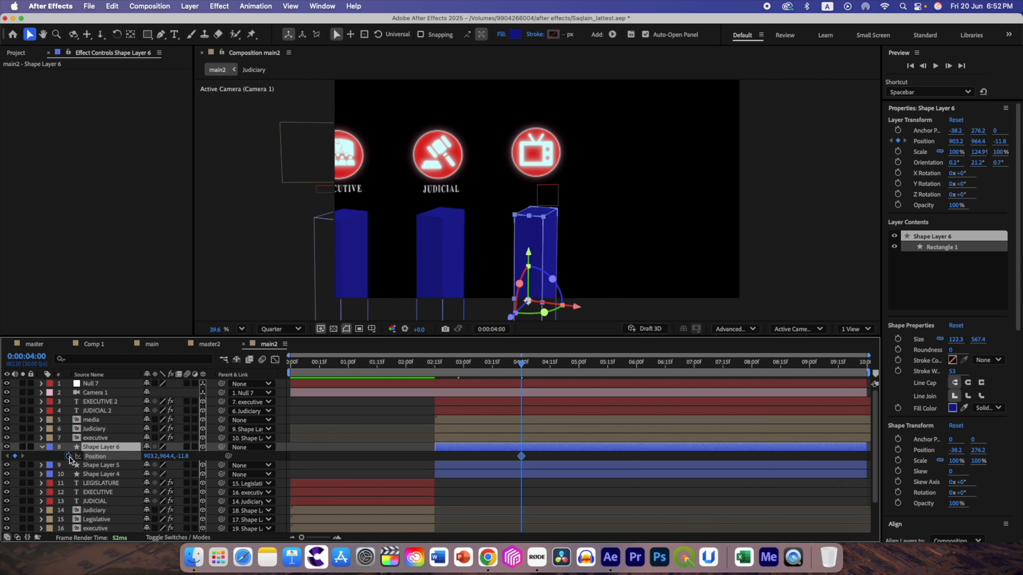
key(i)
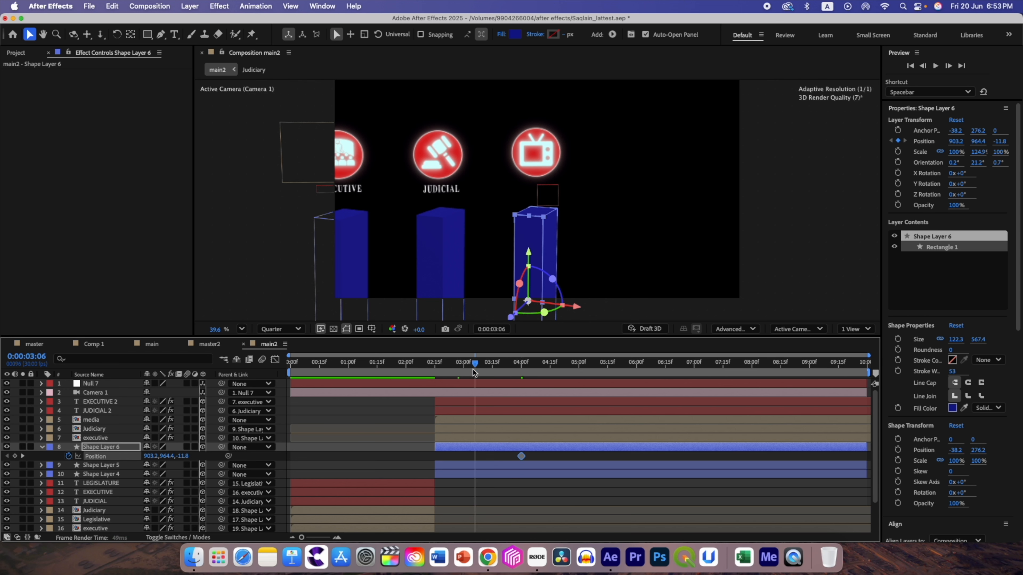
drag(164, 461, 430, 452)
drag(532, 459, 420, 451)
key(F9)
key(space)
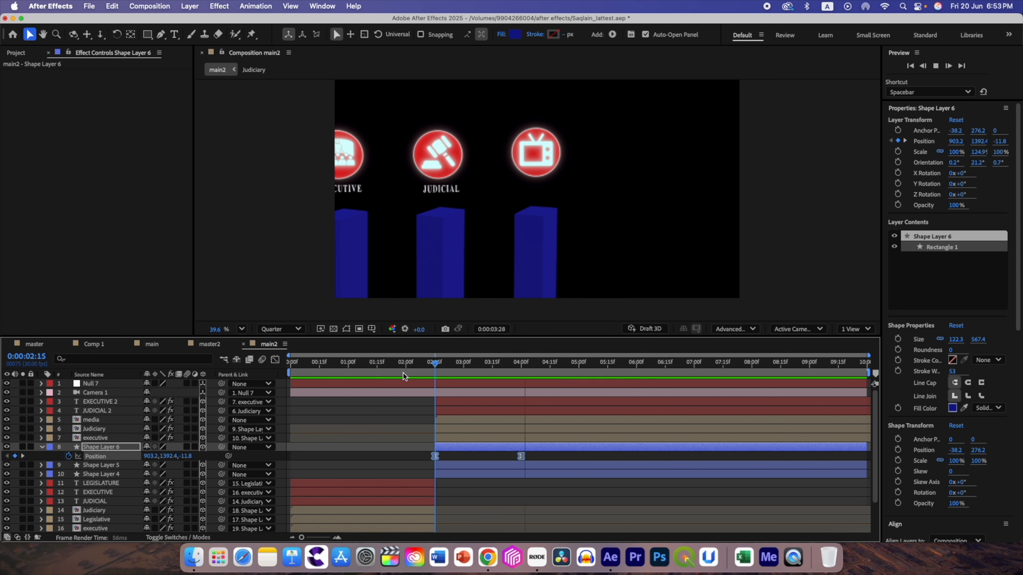
key(space)
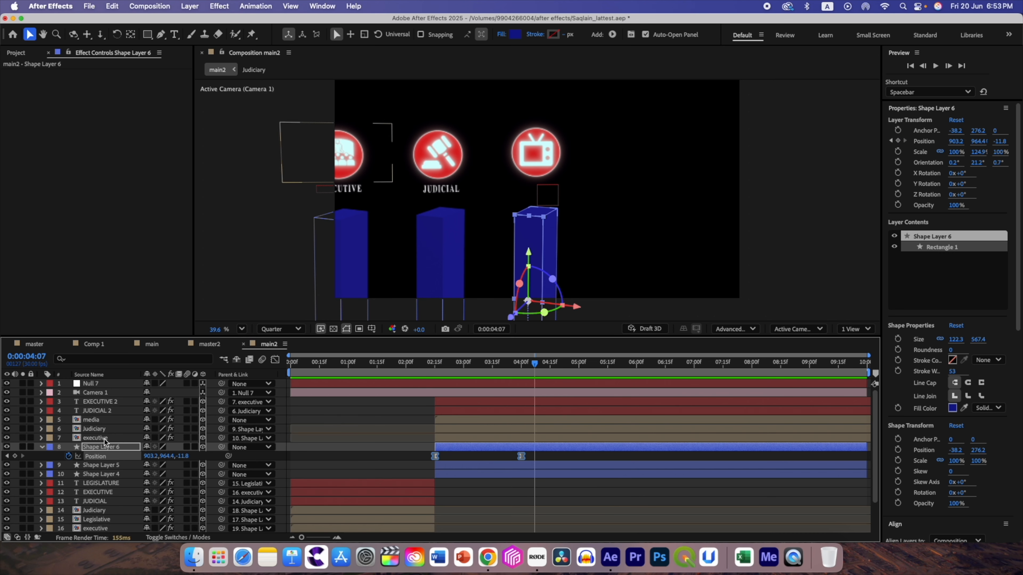
Keyframe the media icon's position so it rises from Y 479.5 at 3:14 to Y 348.5 at 4:00.
click(96, 422)
key(p)
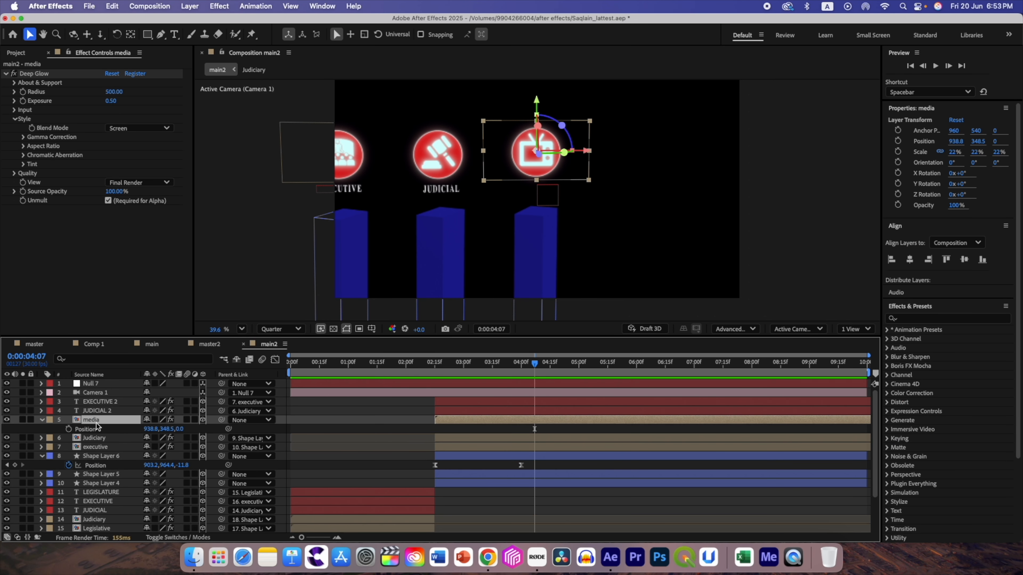
drag(533, 365, 489, 367)
click(68, 429)
drag(167, 429, 234, 432)
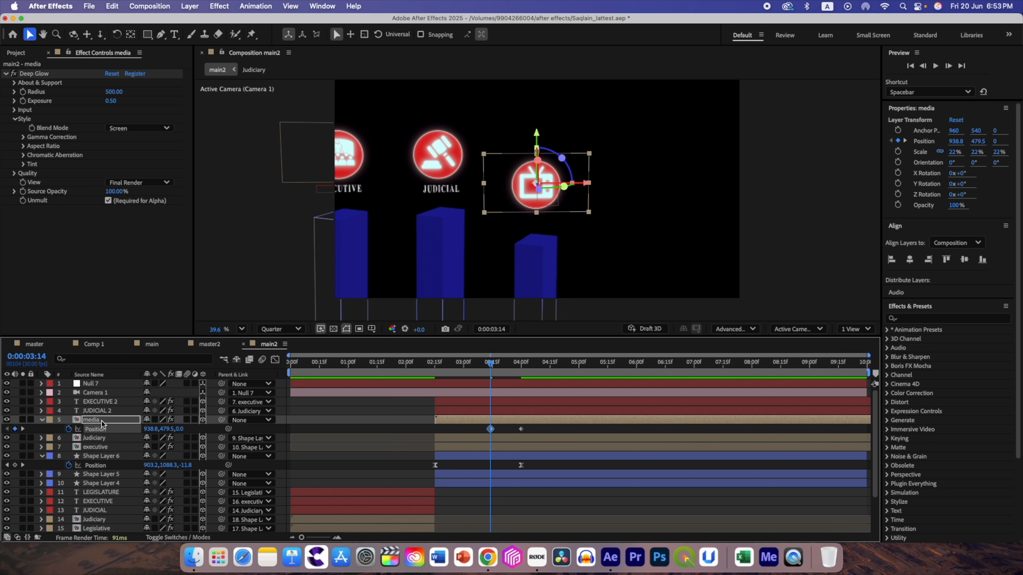
Keyframe the media icon's opacity from 0% at 3:14 to 100% at 4:00.
key(shift+t)
click(69, 438)
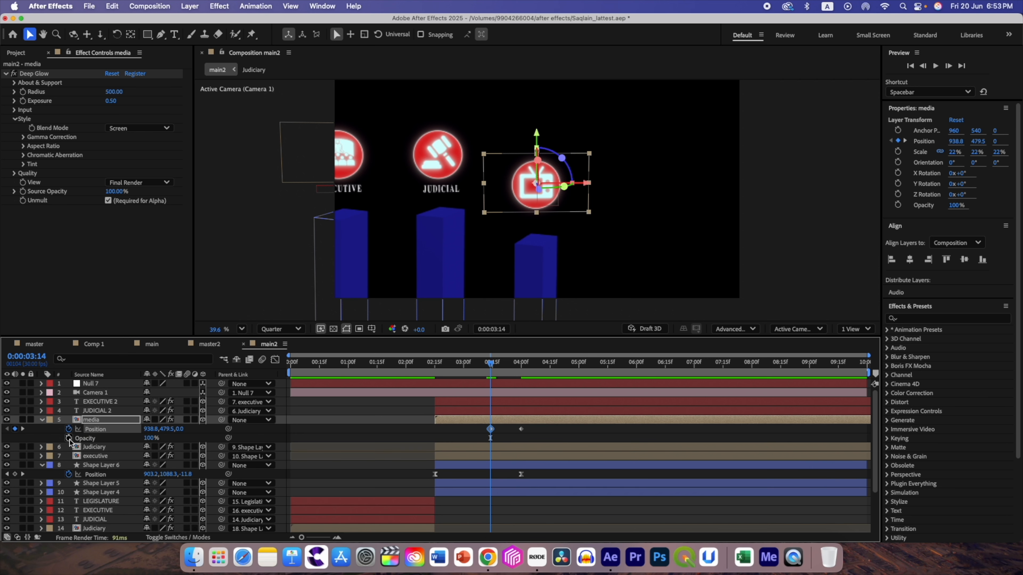
drag(490, 365, 521, 365)
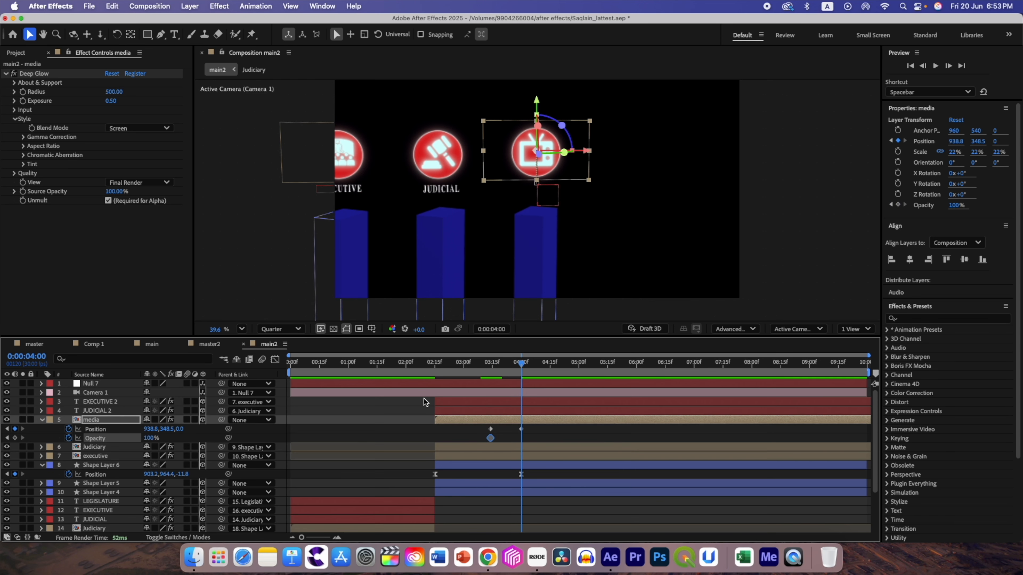
click(15, 438)
click(7, 438)
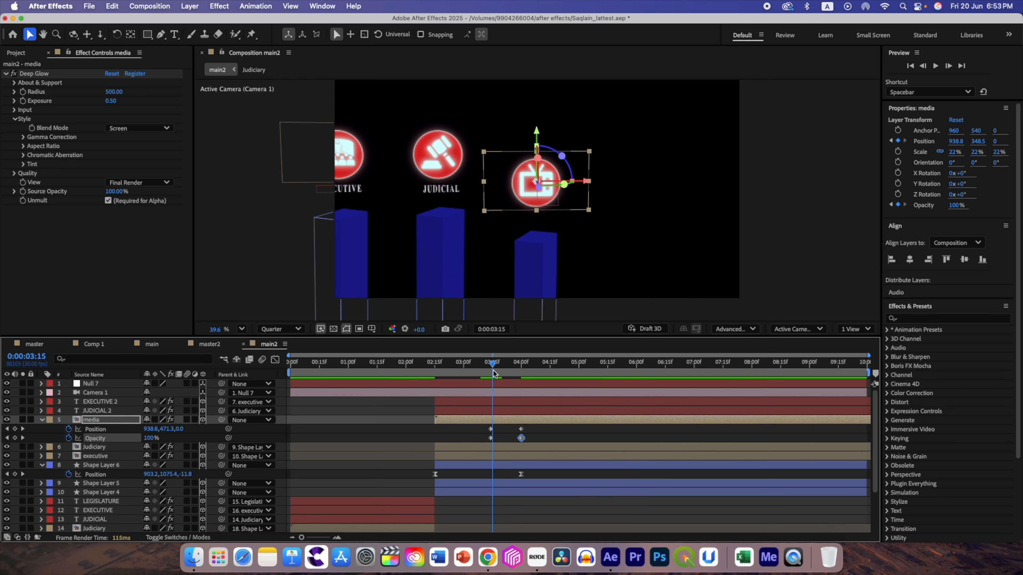
click(148, 438)
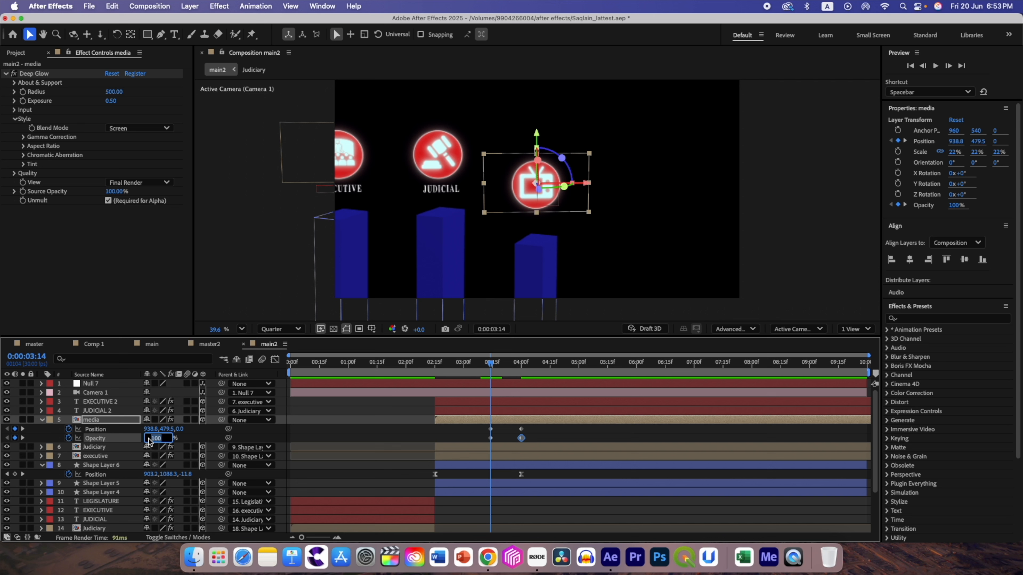
text(0)
key(Return)
Apply Easy Ease to the media icon's position and opacity keyframes and preview the reveal.
drag(531, 442, 485, 425)
key(F9)
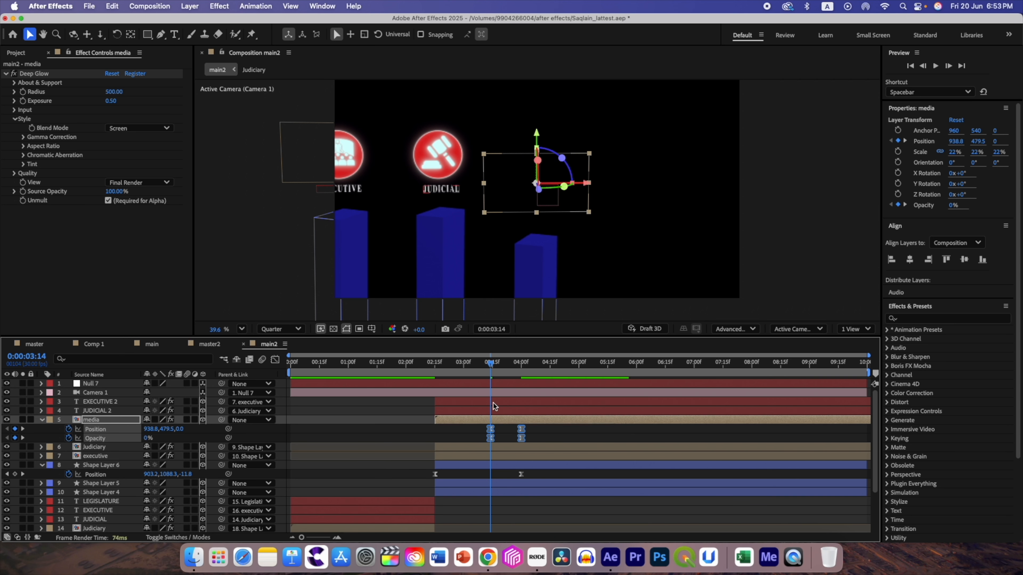
drag(490, 365, 479, 364)
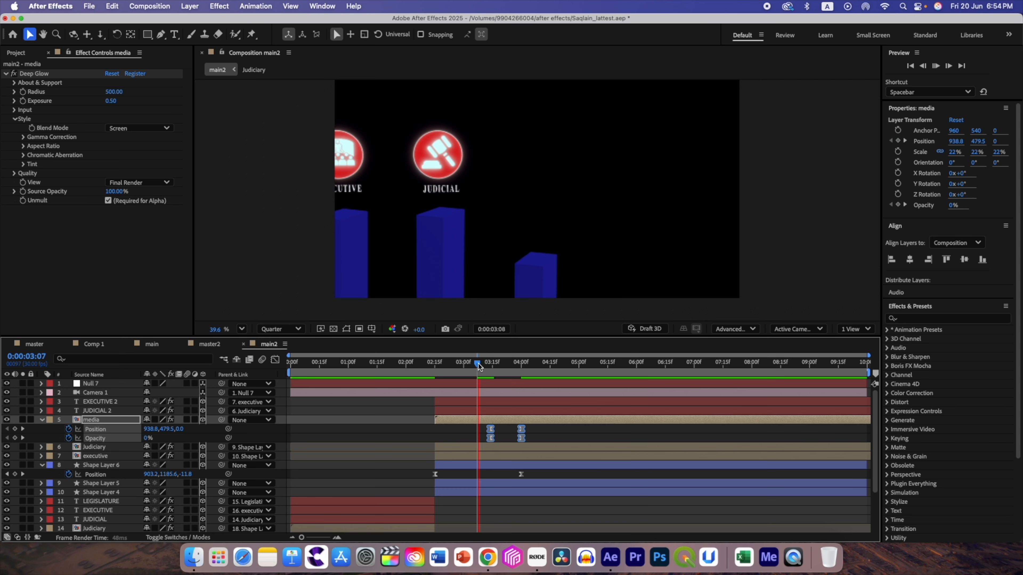
key(space)
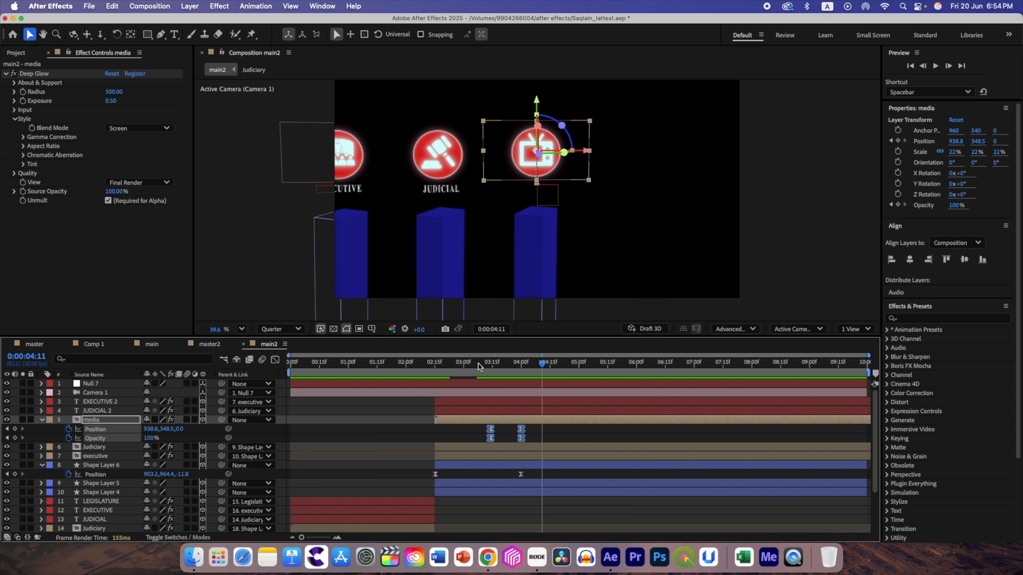
Copy the MEDIA text layer from the master composition into main2.
click(94, 343)
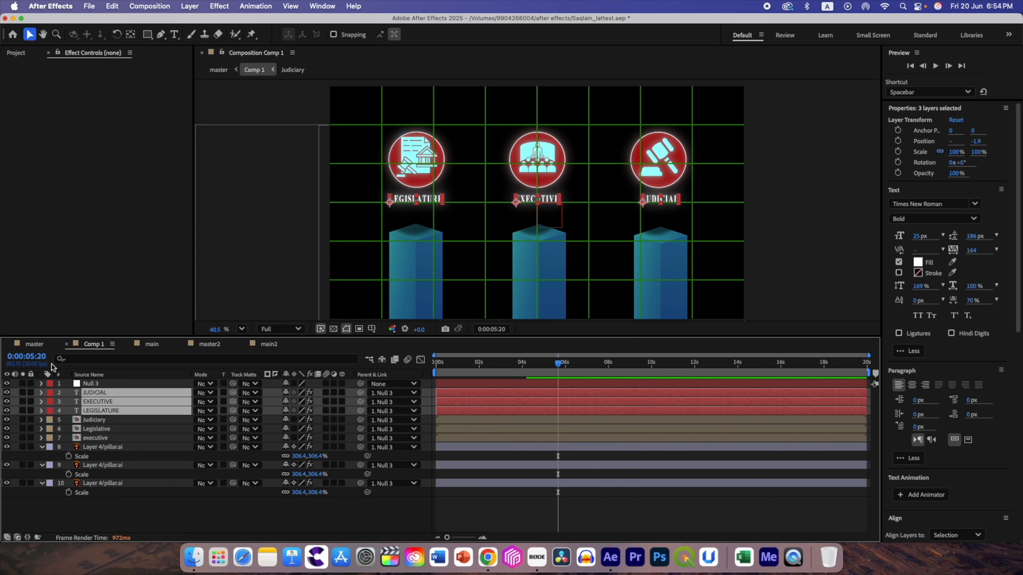
click(38, 346)
click(95, 411)
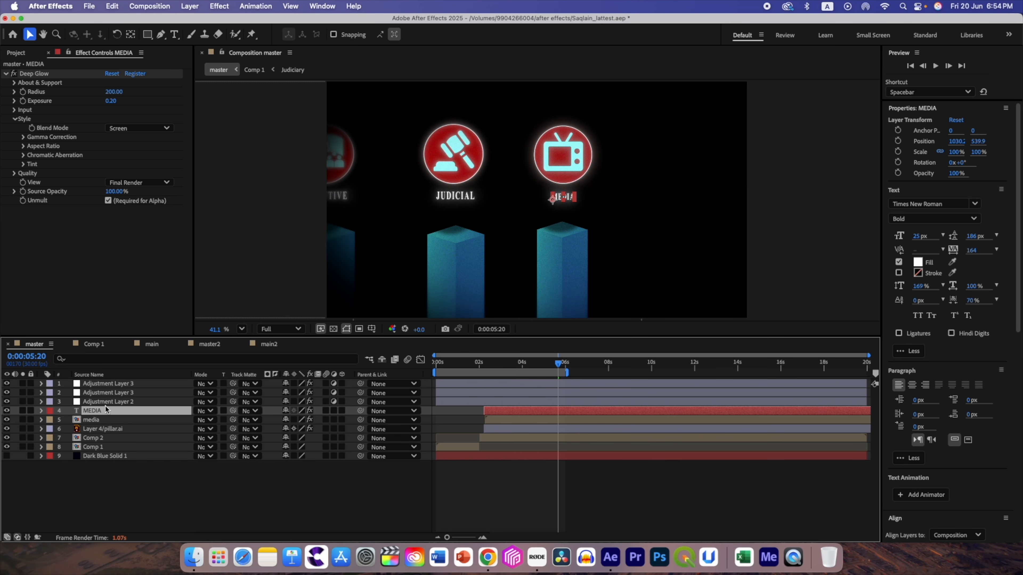
click(266, 345)
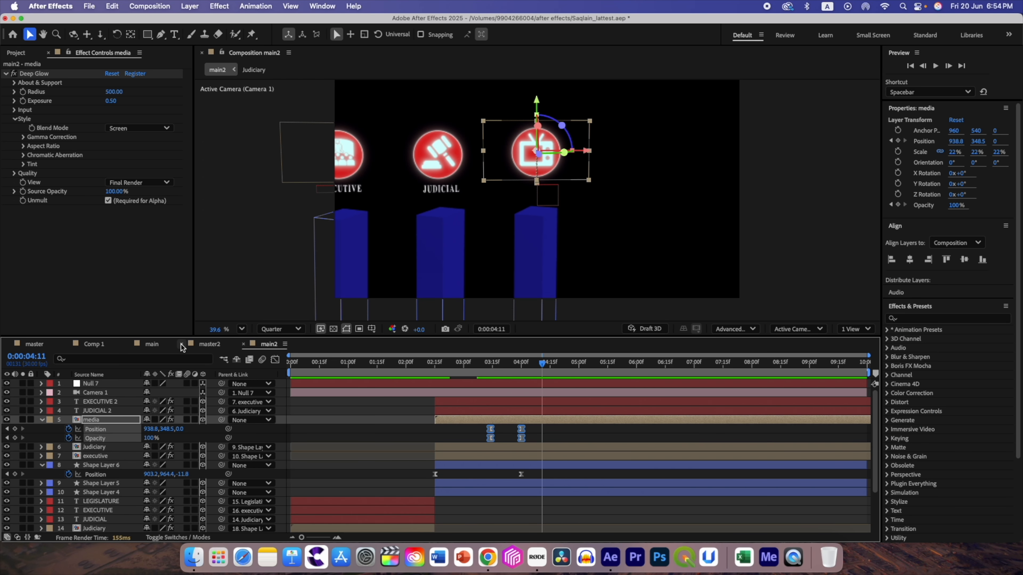
drag(177, 337, 178, 258)
key(super+v)
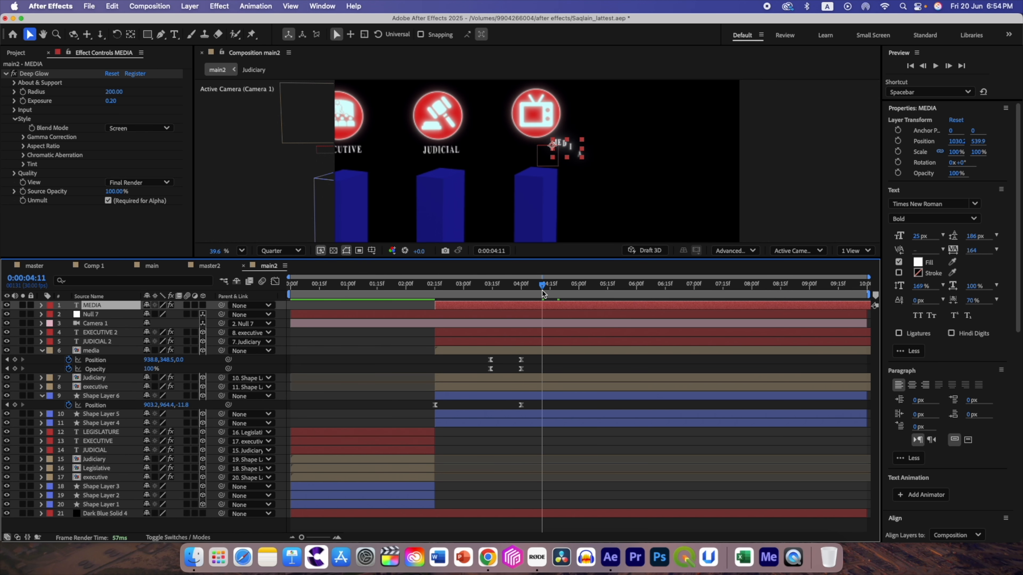
Make the MEDIA text layer 3D and position it between the media icon and its pillar.
mouse_move(543, 286)
mouse_down()
mouse_move(437, 287)
mouse_move(552, 288)
mouse_up()
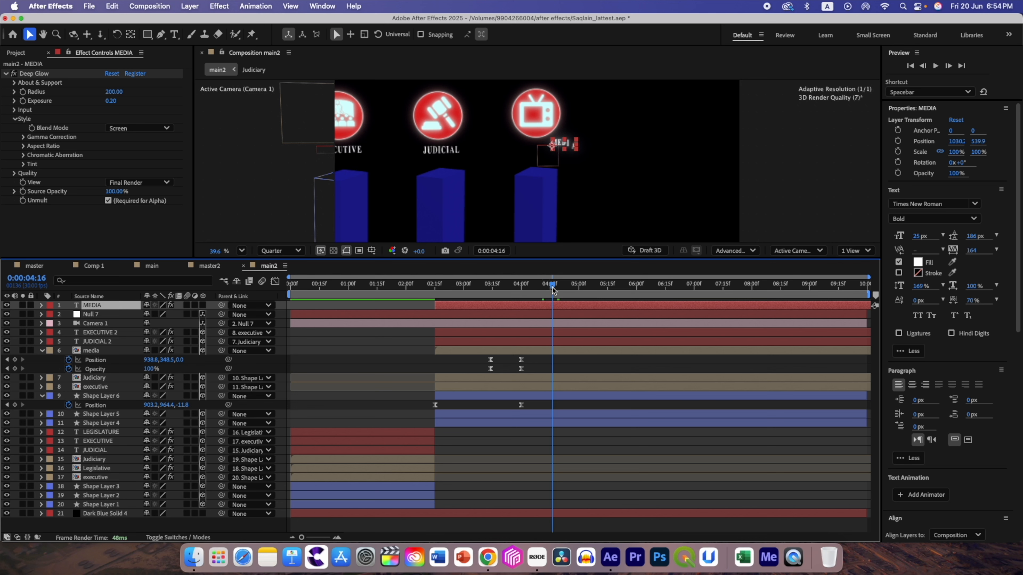
click(202, 305)
drag(613, 163, 525, 154)
Shorten the MEDIA text's Offset animation by moving its two keyframes closer together, and place the layer directly below Camera 1.
drag(565, 287, 521, 291)
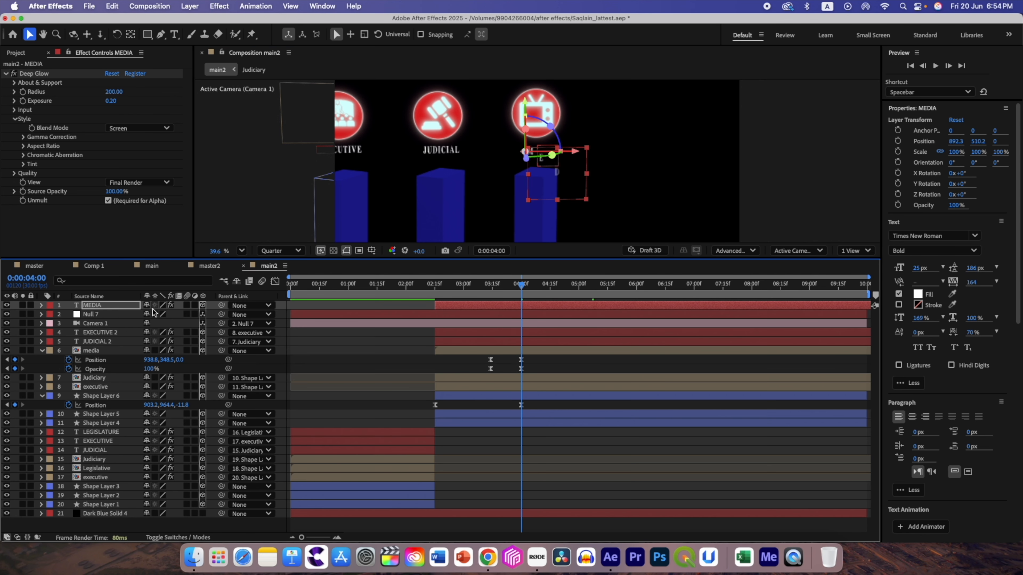
key(u)
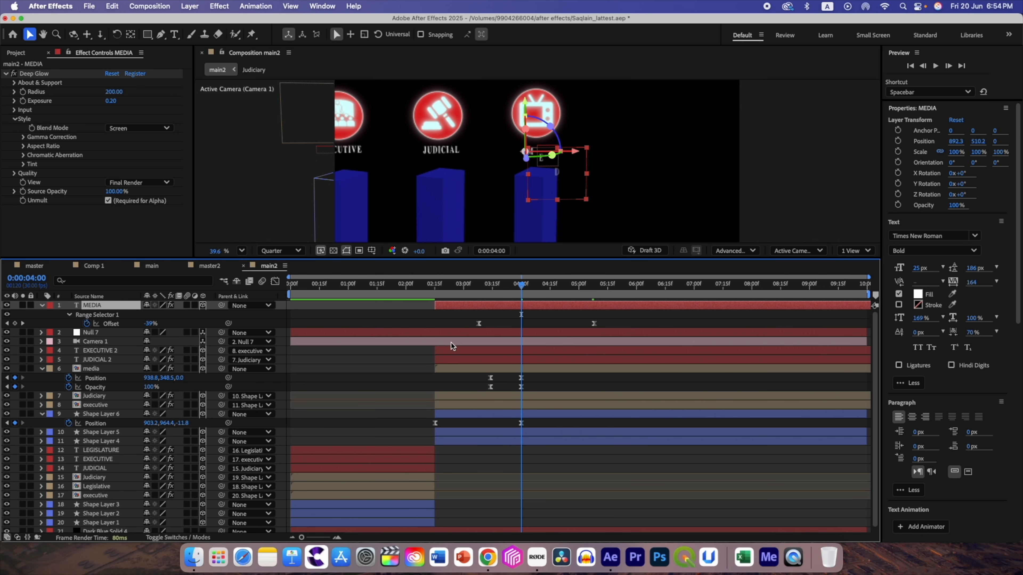
click(595, 324)
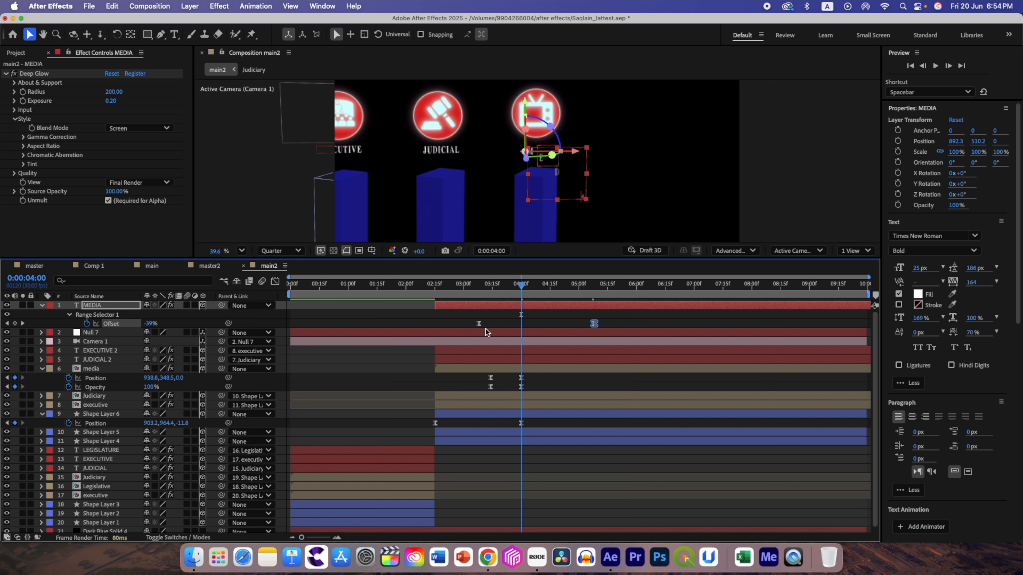
drag(591, 325, 570, 326)
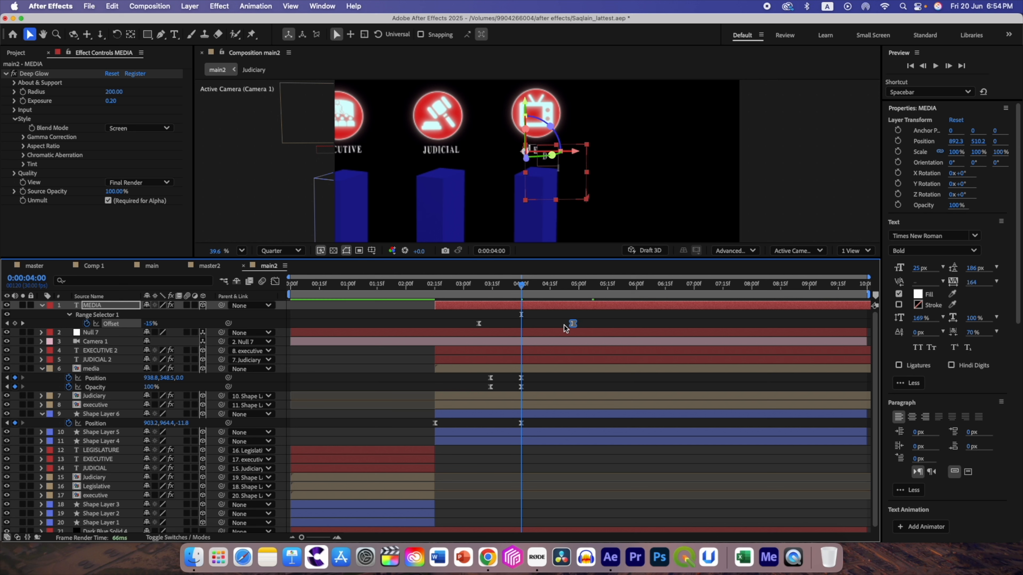
drag(483, 324, 490, 324)
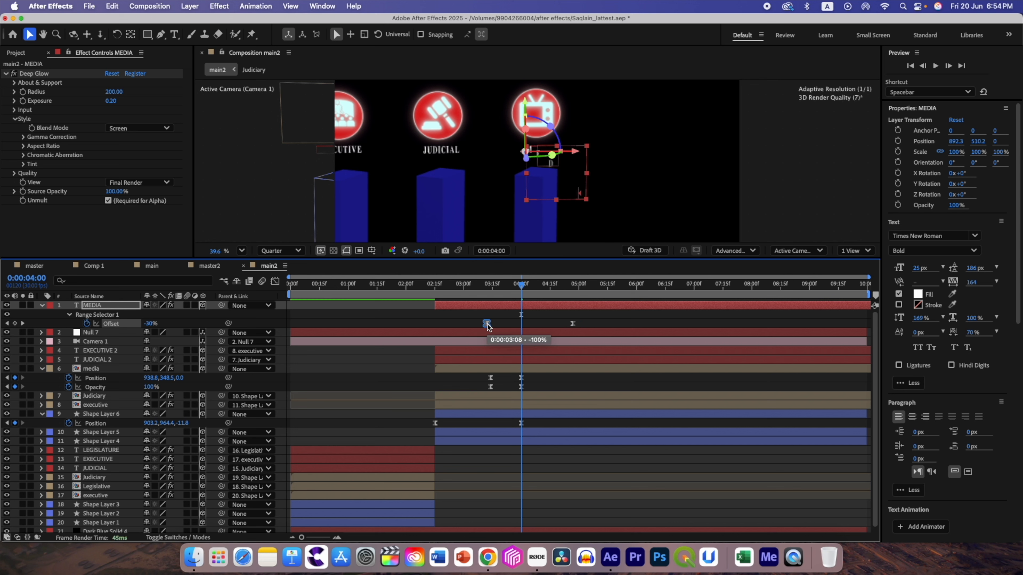
click(491, 287)
drag(491, 287, 496, 327)
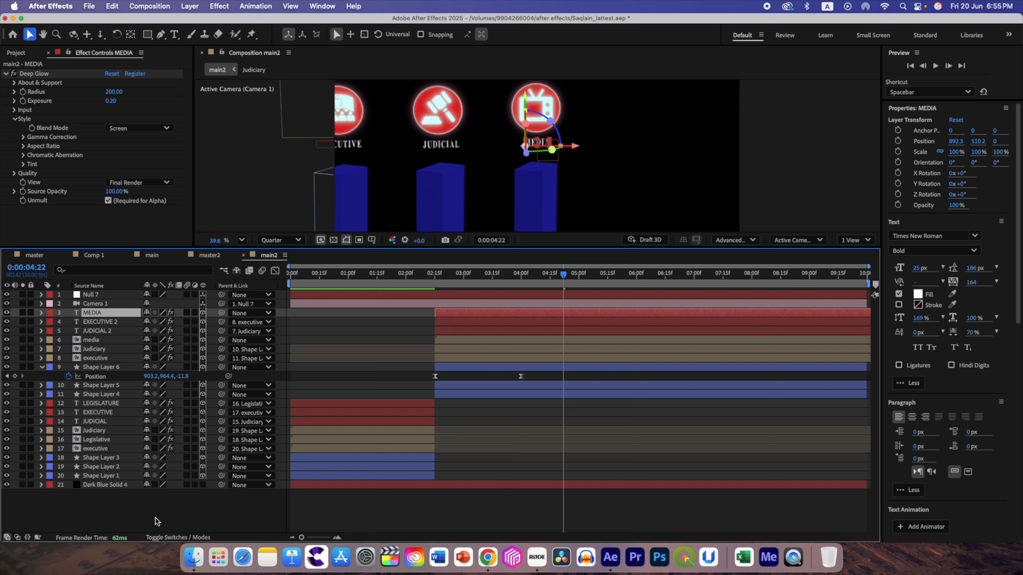
Add an Environment light to main2 and set its intensity to 50%.
right_click(156, 521)
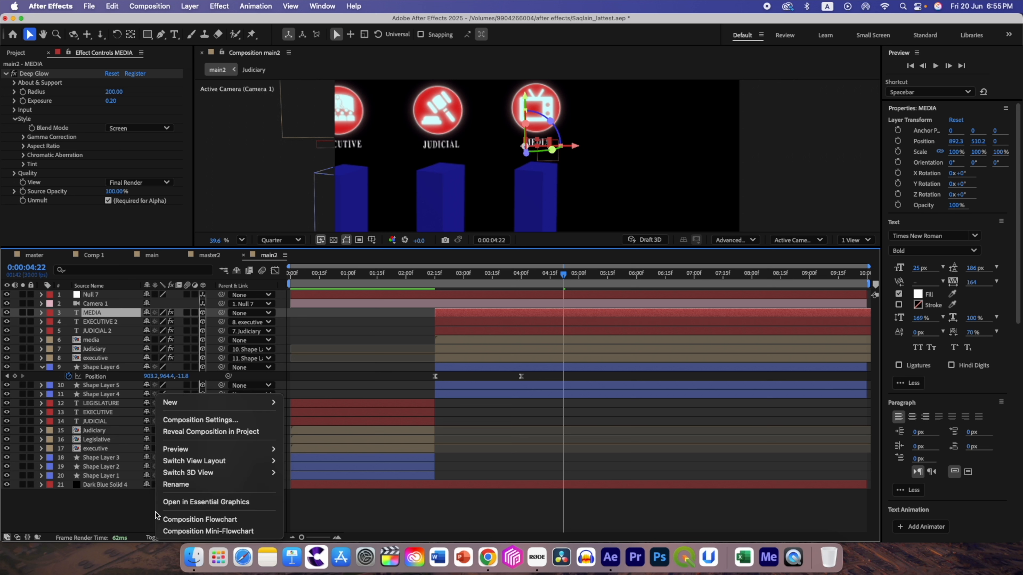
mouse_move(241, 403)
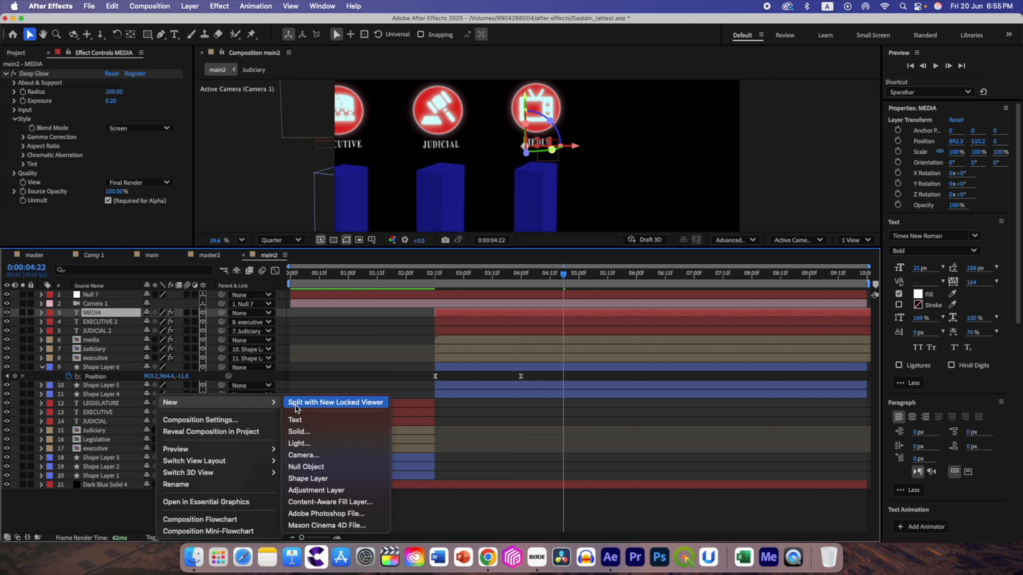
click(317, 445)
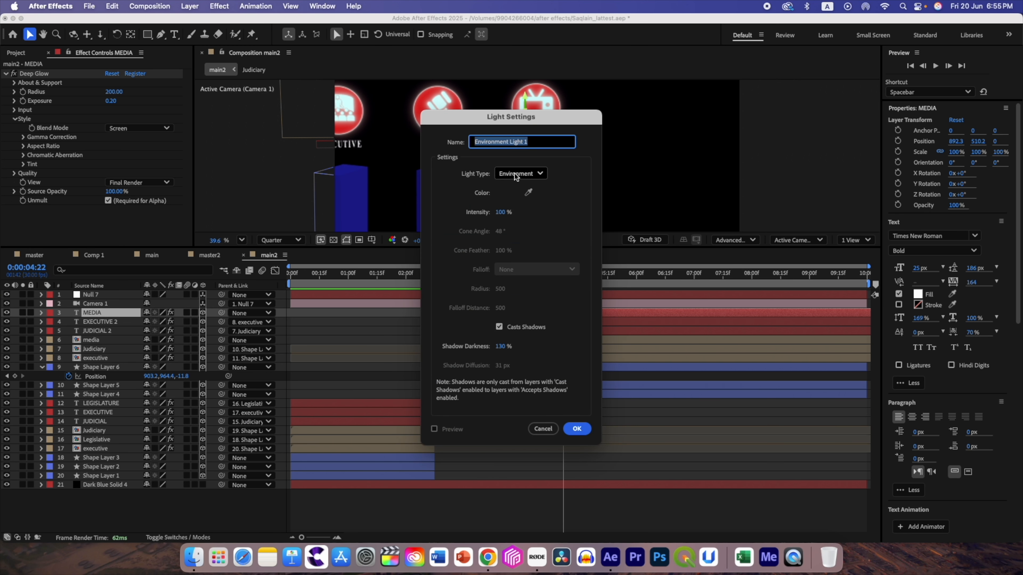
click(576, 428)
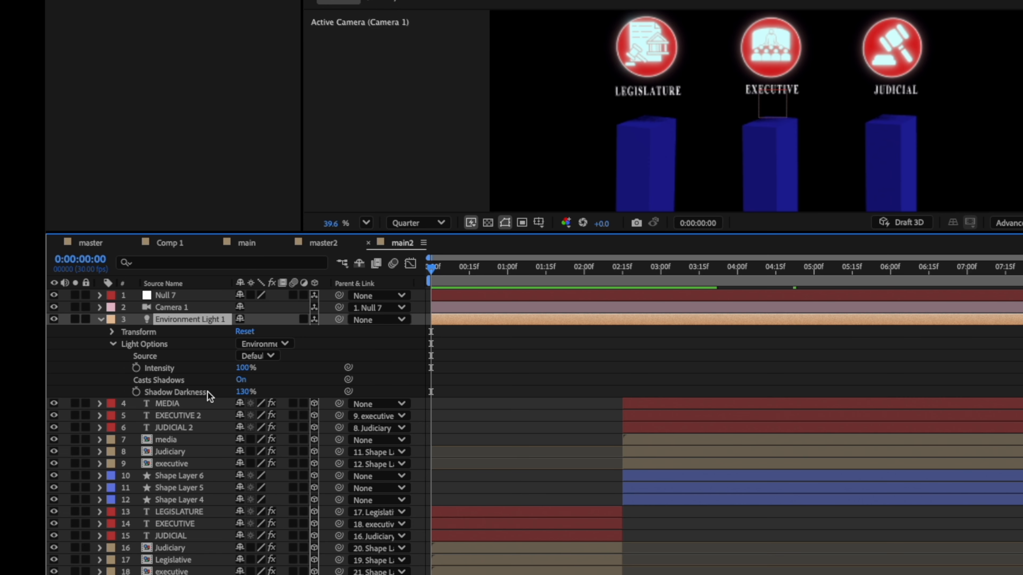
drag(242, 367, 213, 368)
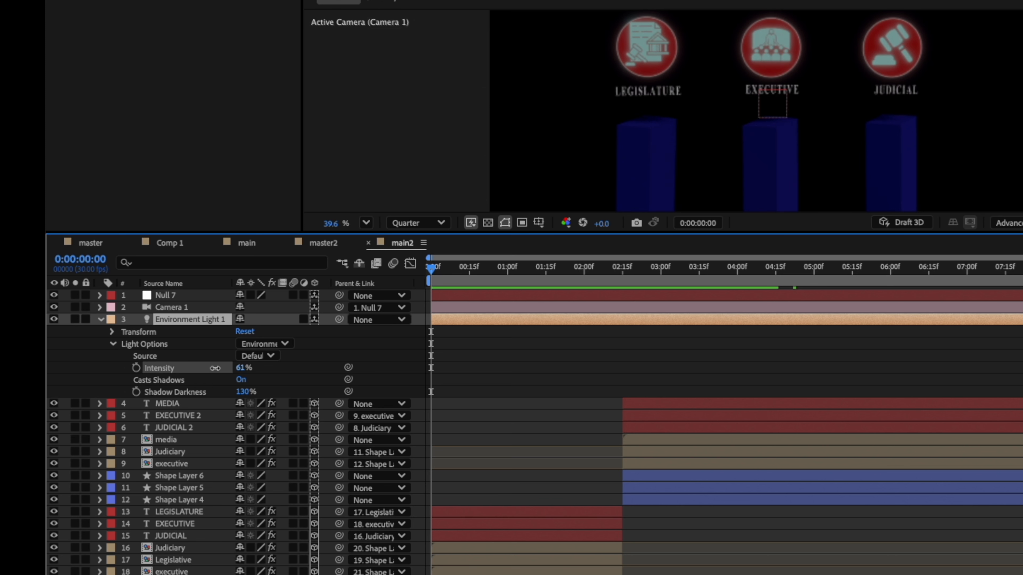
click(241, 368)
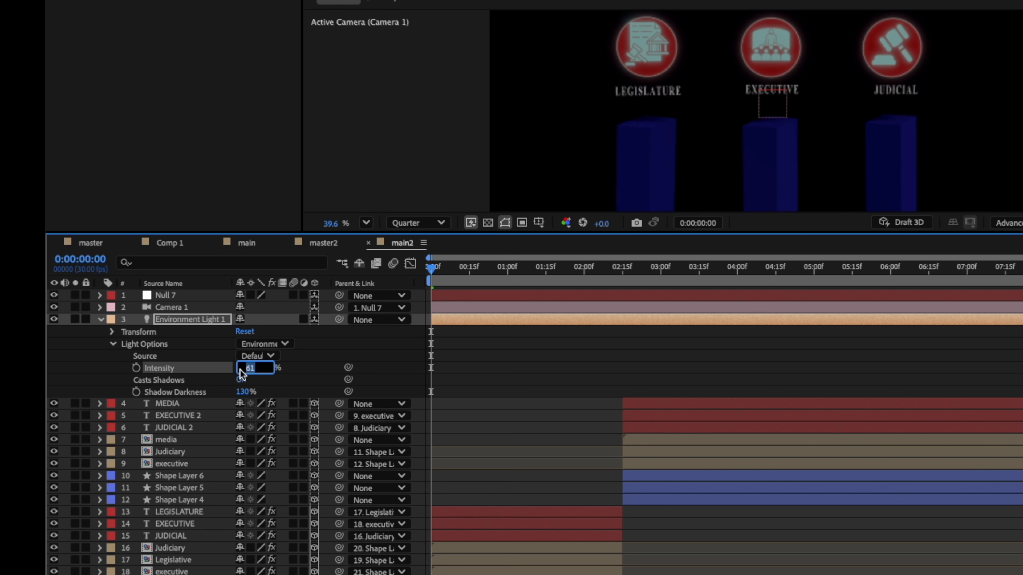
text(100)
key(Return)
key(u)
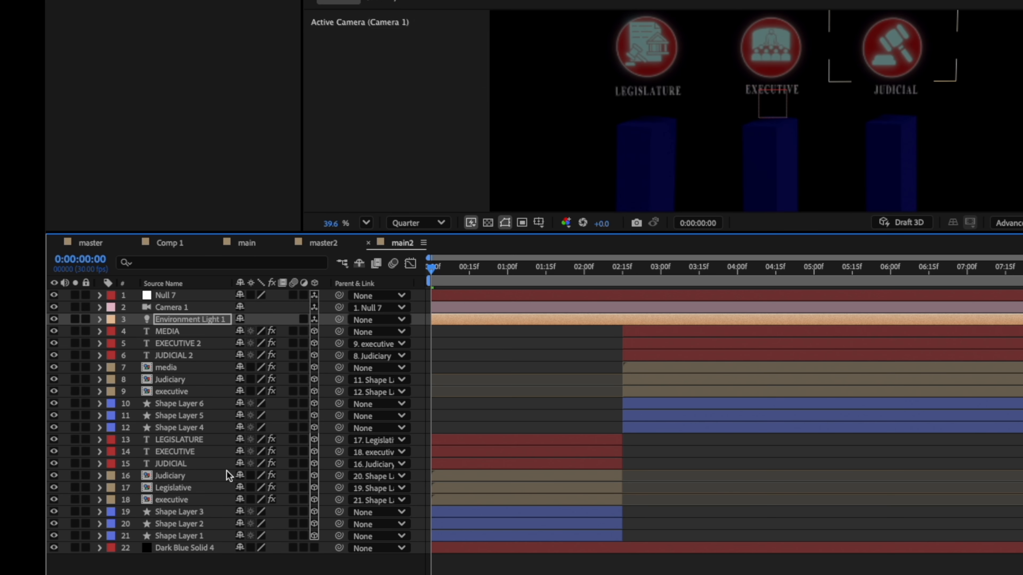
Set Specular Shininess to 70% in the material options of Shape Layer 1, the executive pillar.
click(177, 537)
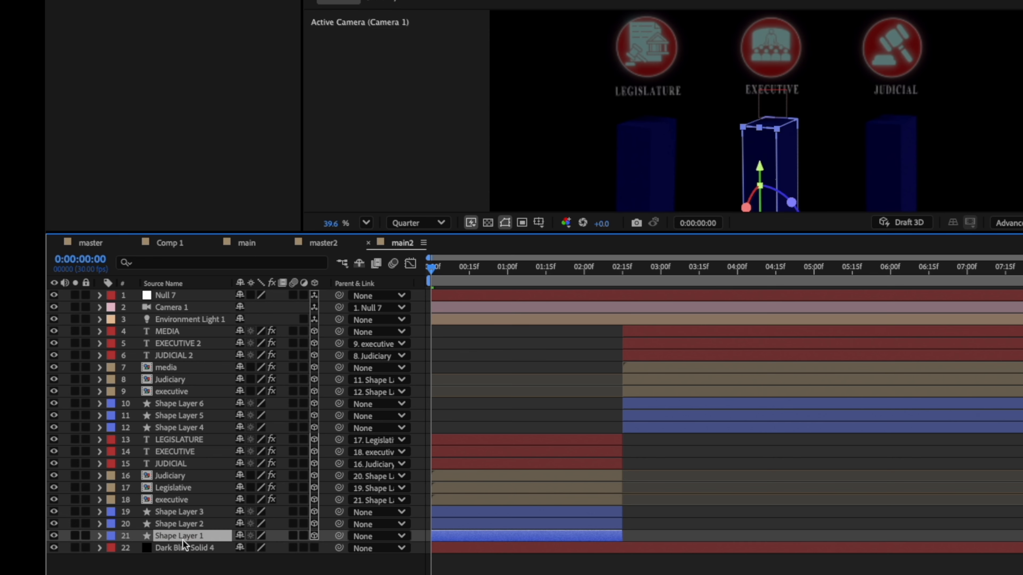
click(99, 536)
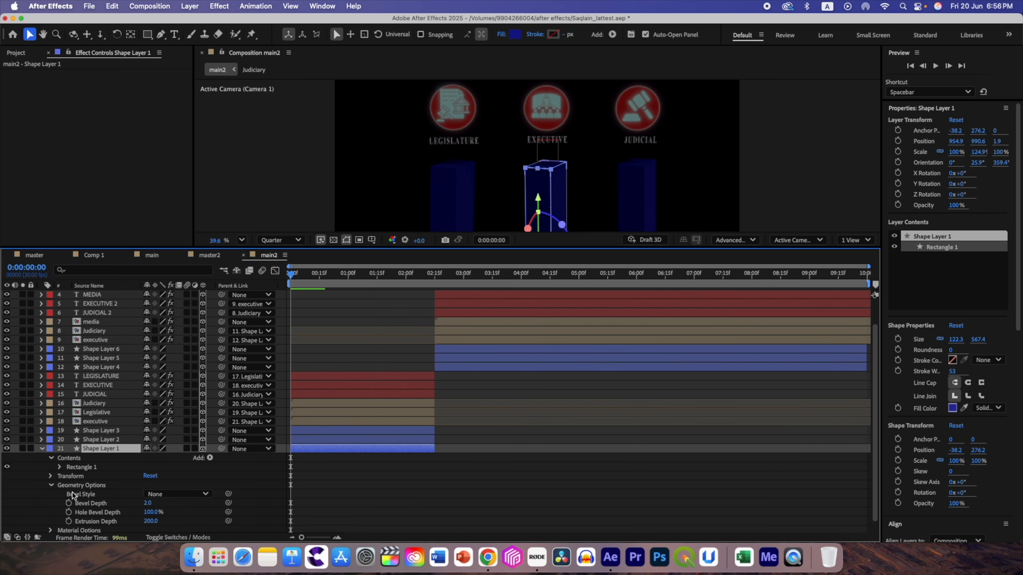
click(50, 530)
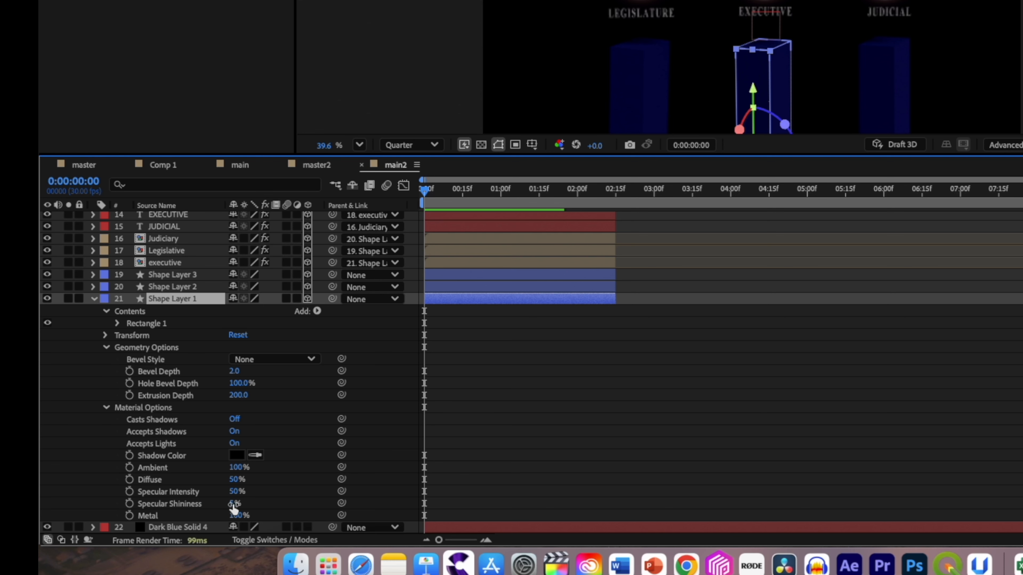
click(233, 505)
text(70)
key(Return)
Give Shape Layer 2 and Shape Layer 3 the same Specular Shininess as Shape Layer 1.
click(93, 287)
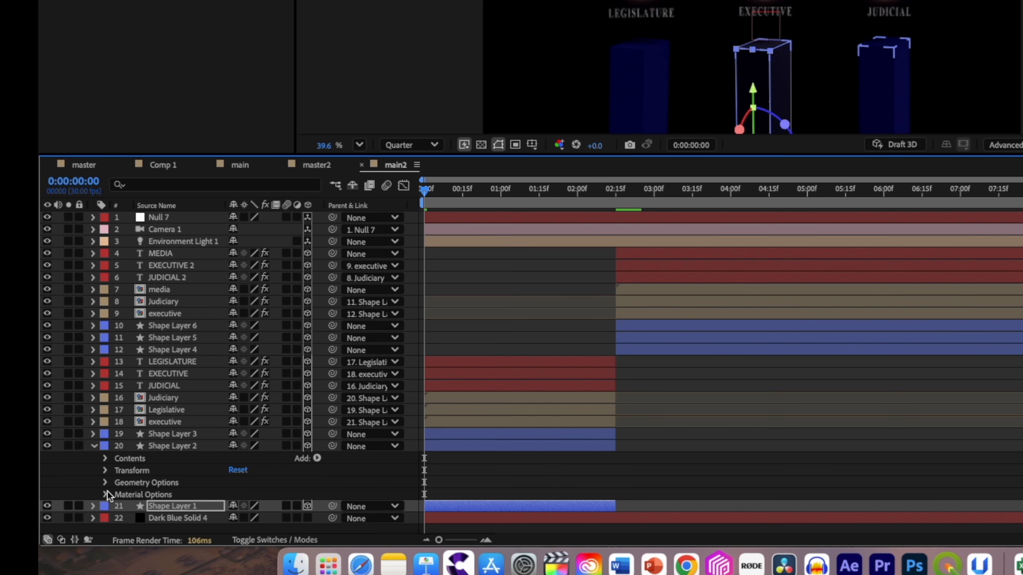
click(106, 494)
scroll(209, 485, down, 3)
click(234, 495)
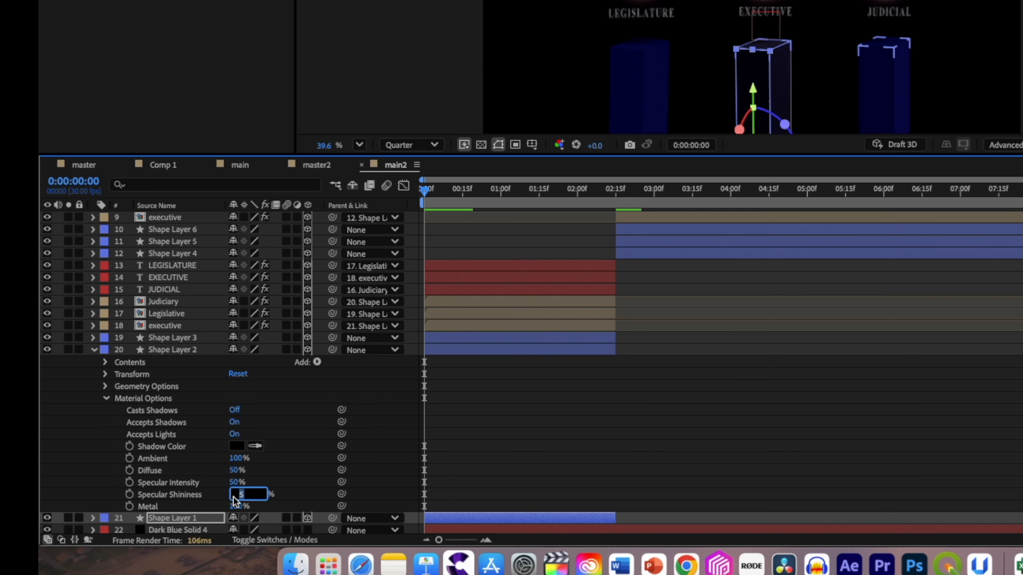
key(Return)
click(233, 495)
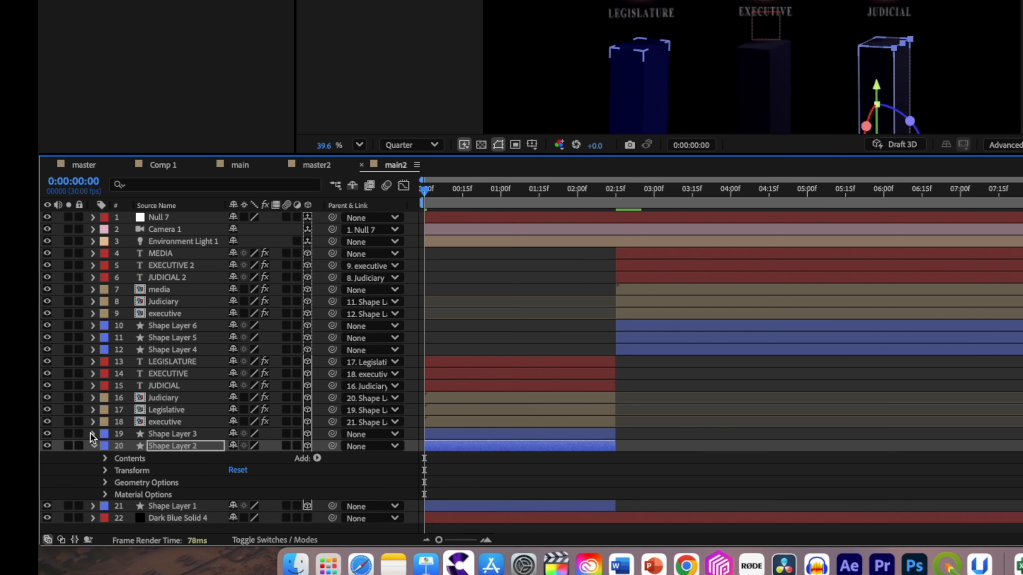
click(233, 517)
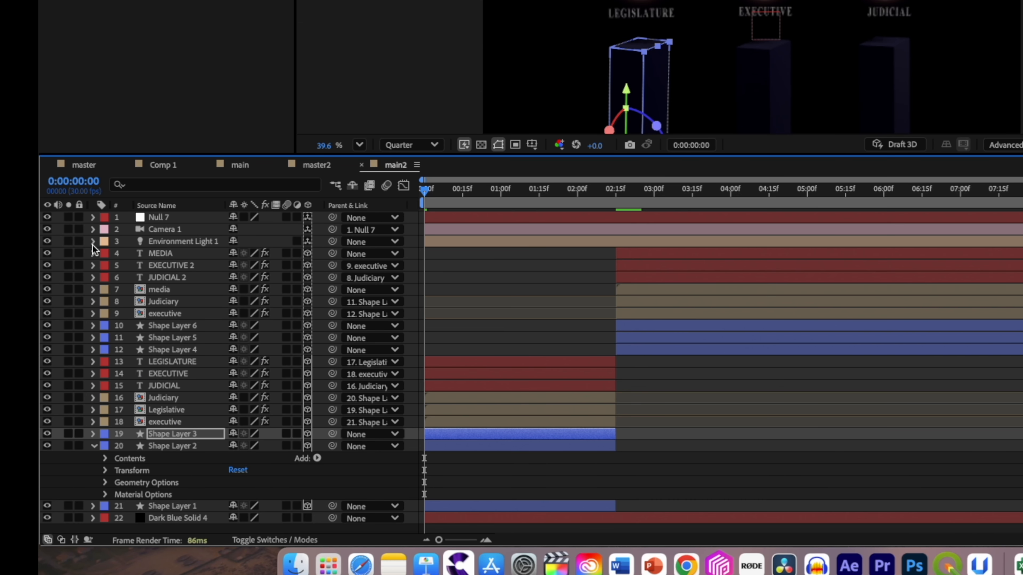
Adjust Environment Light 1 to 64% intensity and 38% shadow darkness.
click(93, 244)
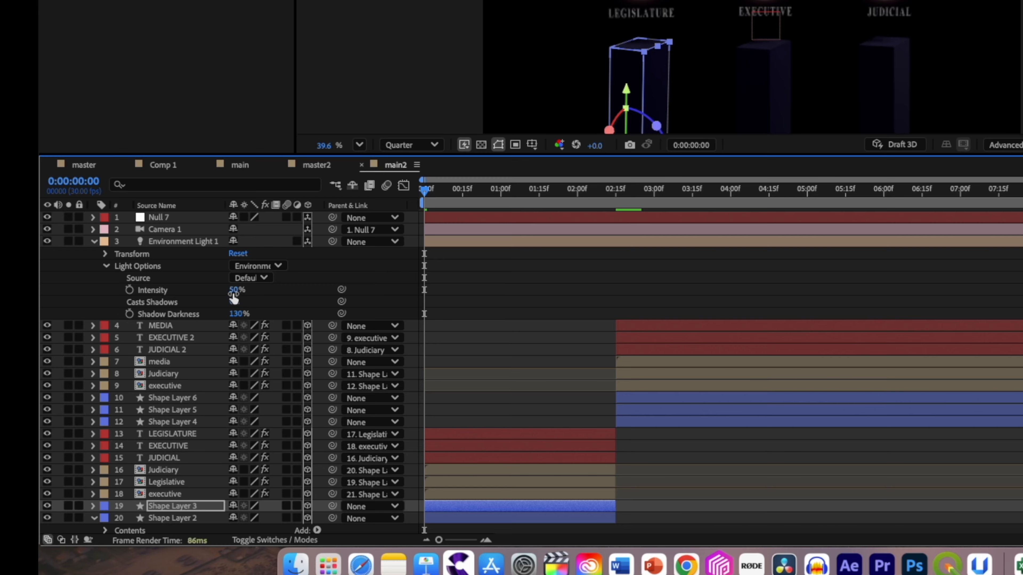
drag(233, 293, 240, 291)
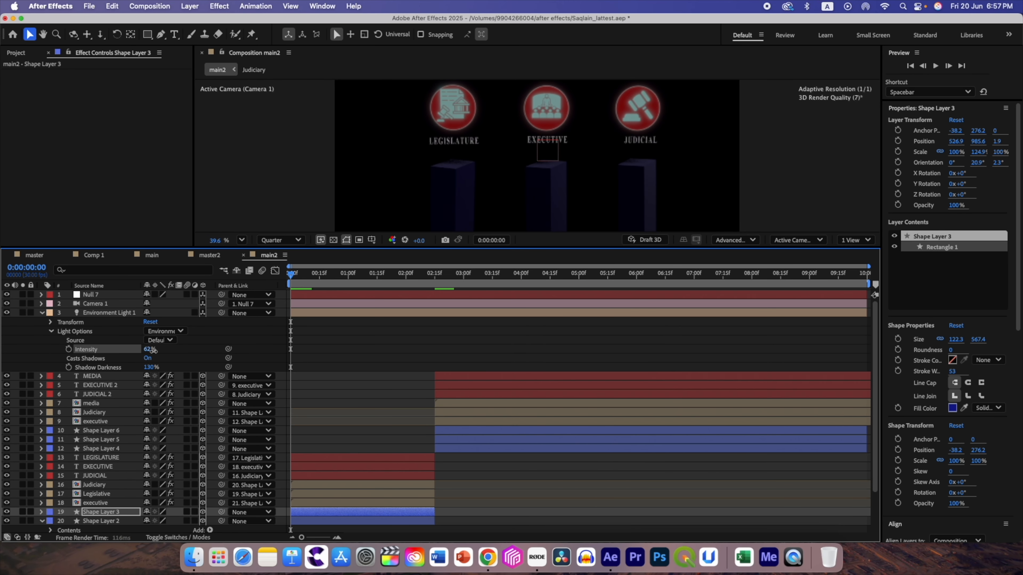
drag(153, 349, 165, 369)
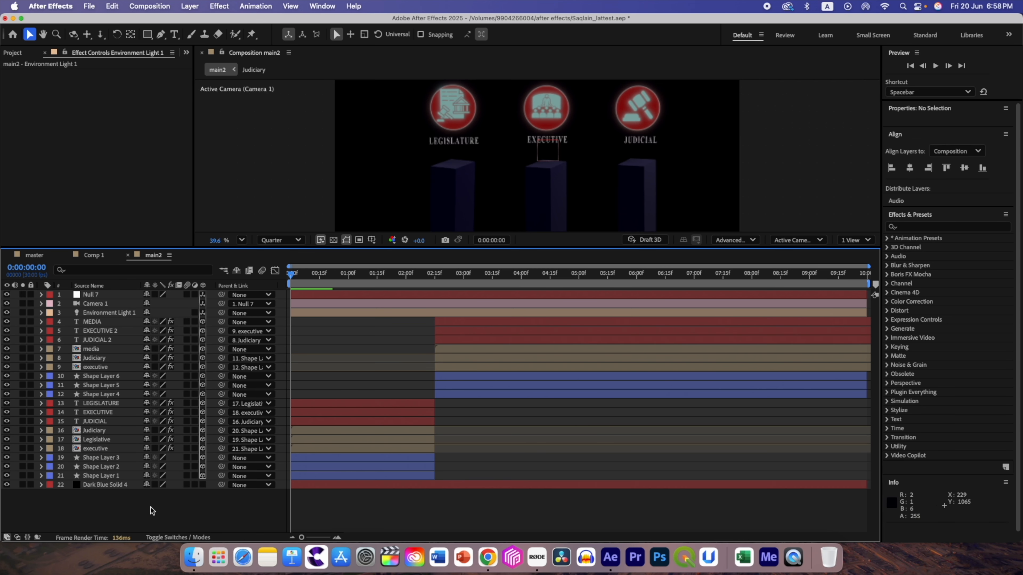
Add an adjustment layer above all layers and apply the Noise effect with its amount at 10%.
right_click(159, 504)
mouse_move(226, 403)
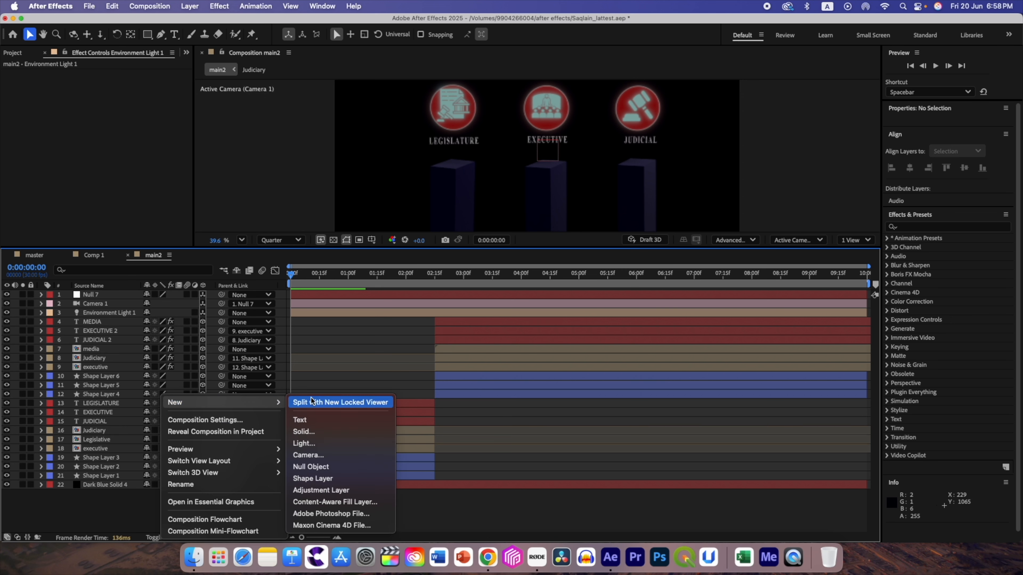
click(321, 490)
key(ctrl+space)
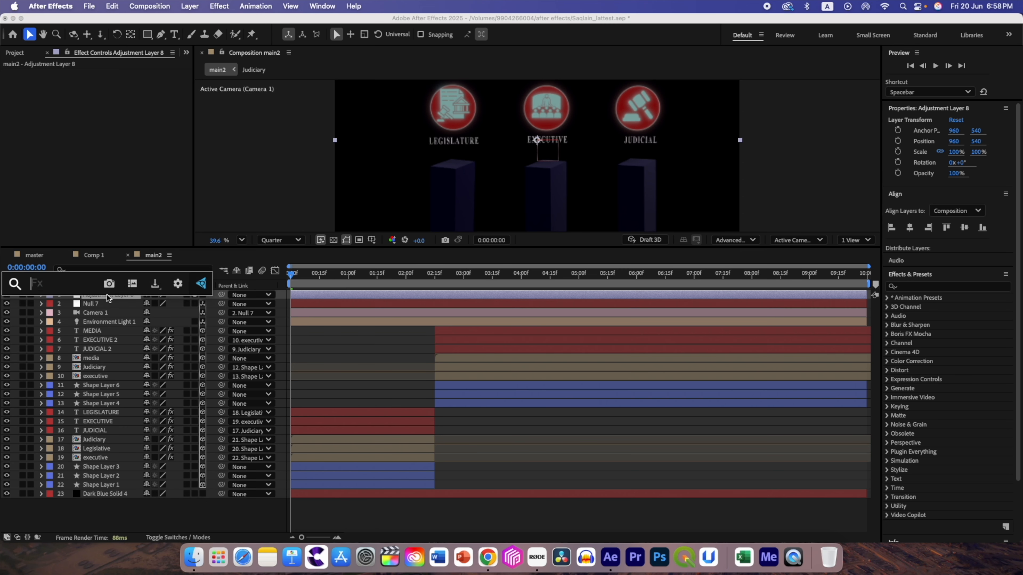
text(nois)
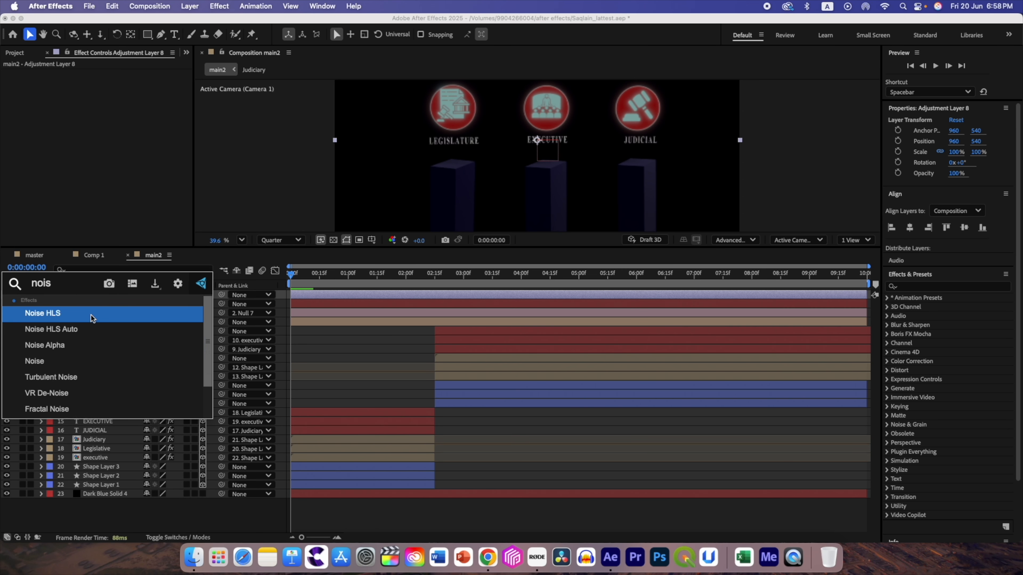
click(55, 360)
click(109, 83)
text(10)
key(Return)
Switch the composition preview to full resolution and enlarge the viewer area.
click(281, 240)
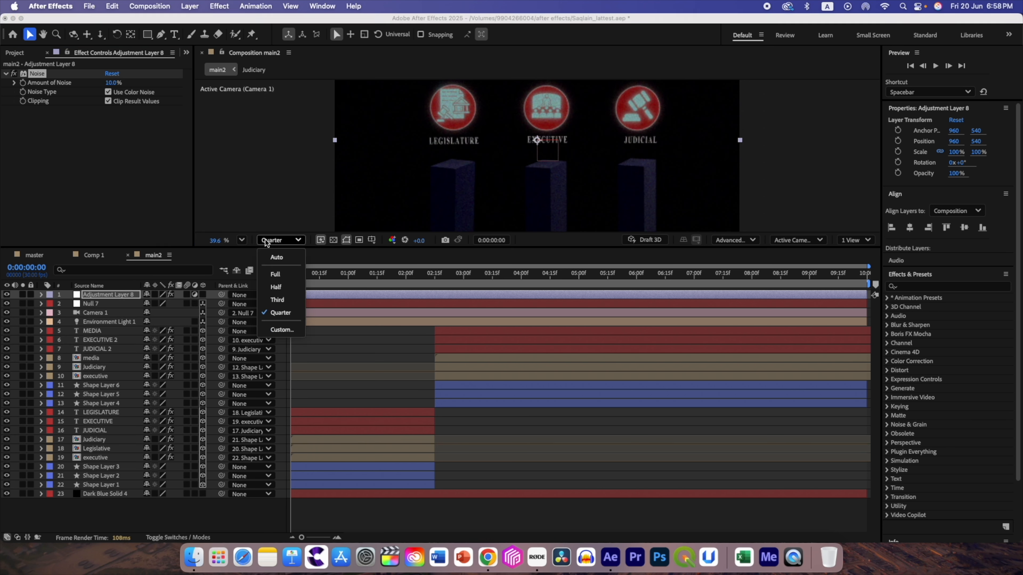
click(267, 248)
drag(258, 248, 258, 347)
Duplicate the noise adjustment layer and remove the Noise effect from the upper copy.
key(super+d)
click(41, 71)
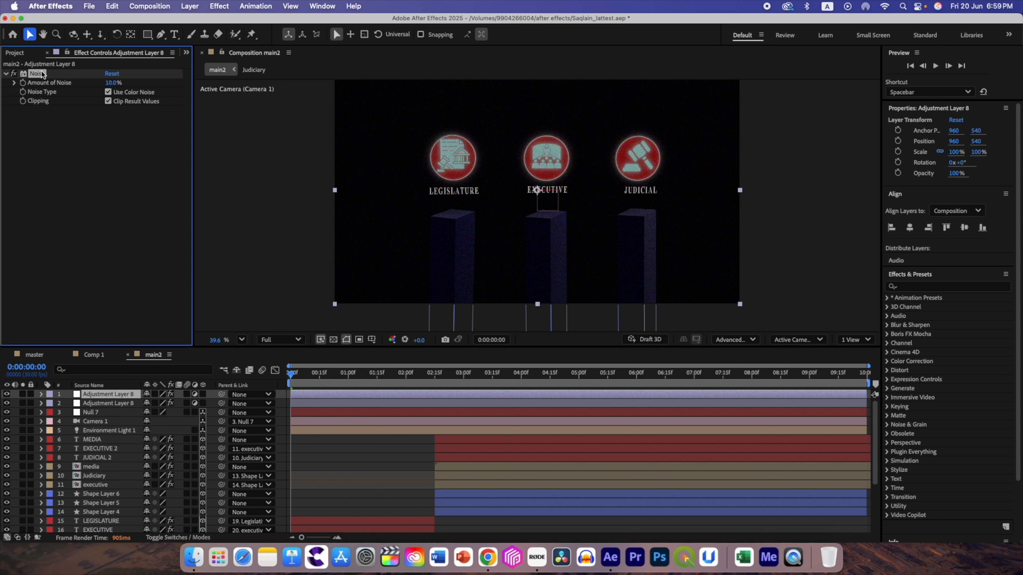
key(Delete)
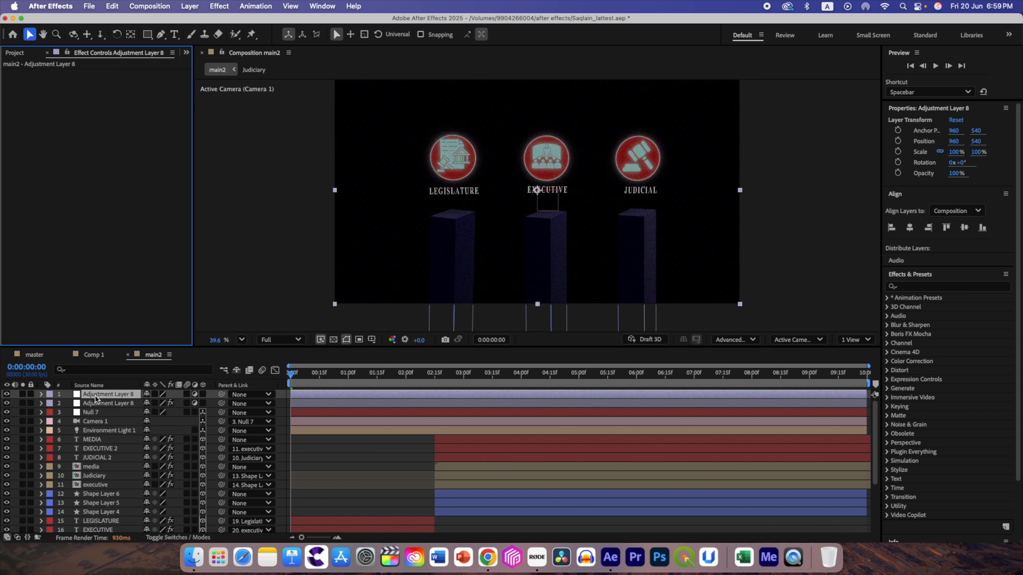
Apply Deep Glow to the upper adjustment layer and set its Exposure to 0.20.
key(ctrl+space)
text(dee)
key(Return)
click(116, 100)
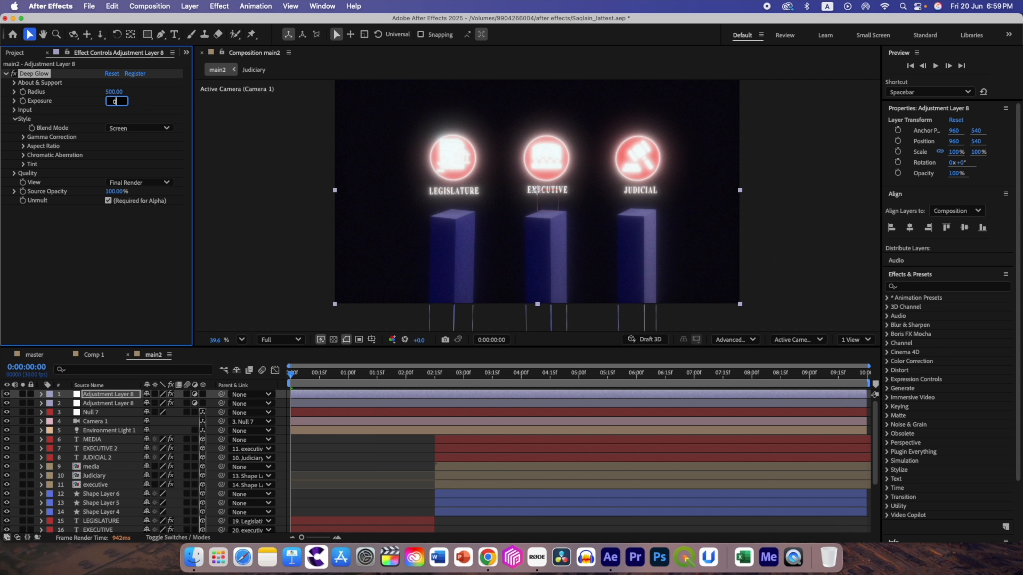
text(0.3)
key(Return)
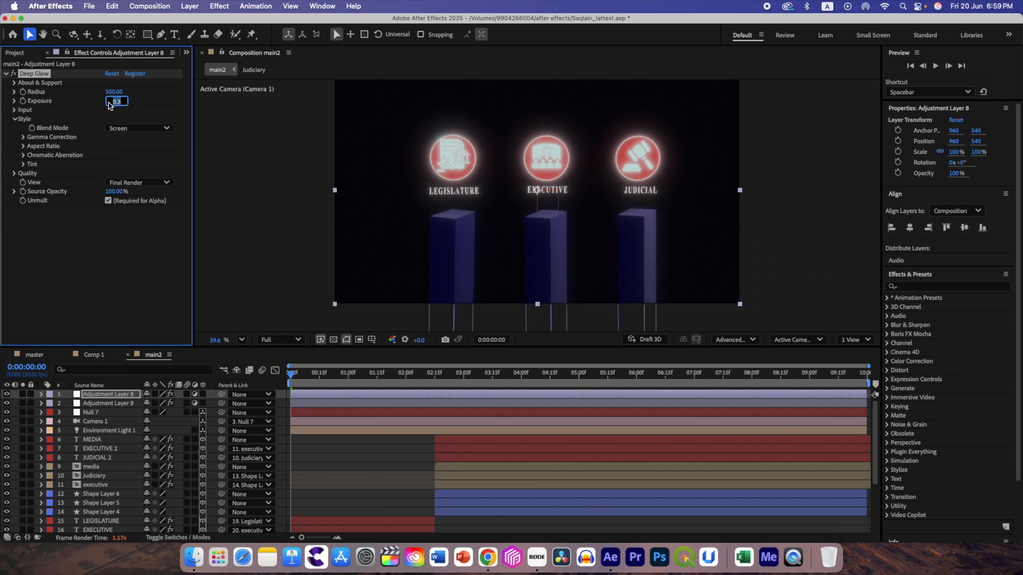
text(0.2)
key(Return)
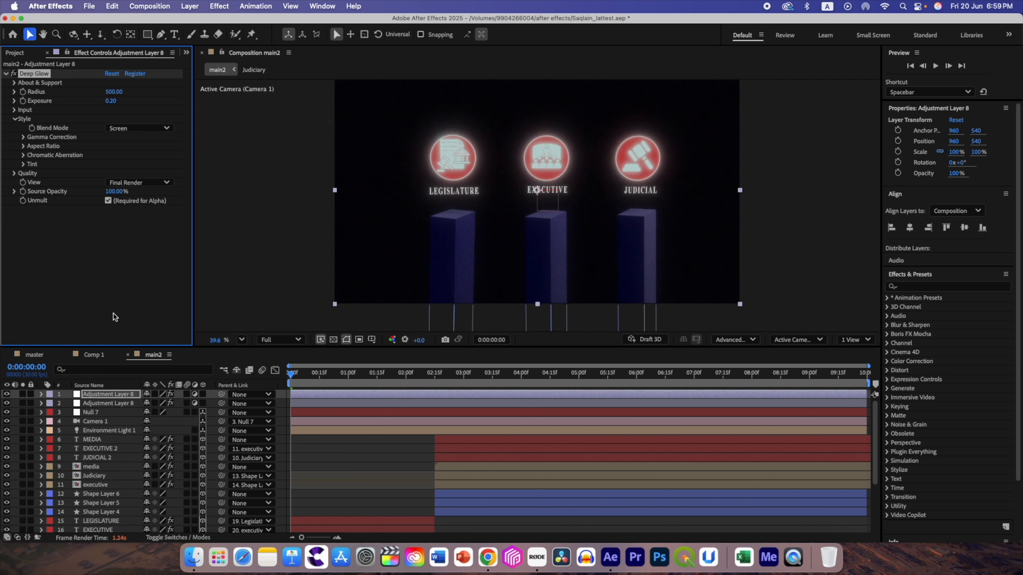
Set the intensity of Environment Light 1 to 70%.
click(40, 431)
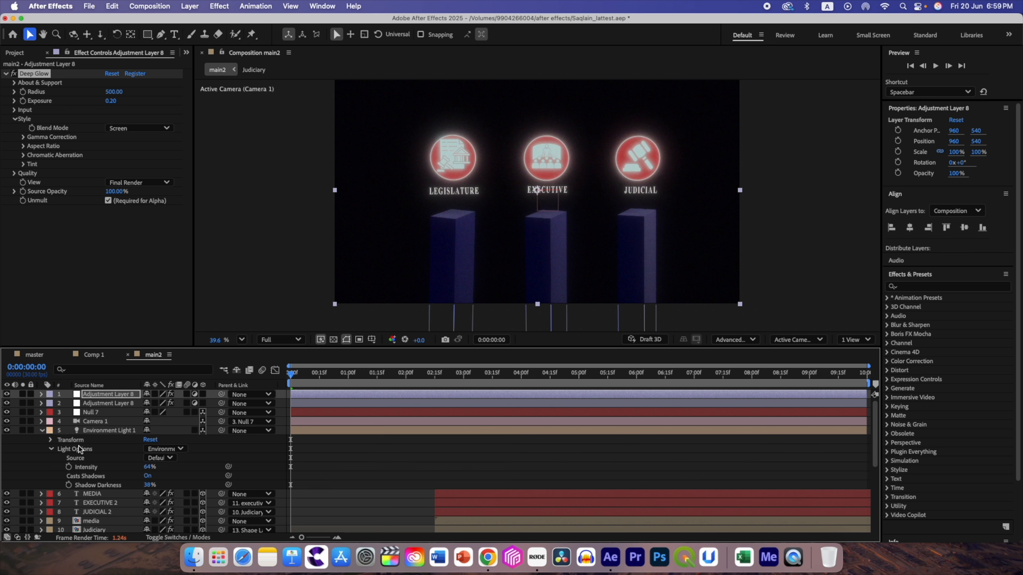
mouse_move(150, 467)
mouse_down()
mouse_move(167, 471)
mouse_move(146, 475)
mouse_move(157, 475)
mouse_up()
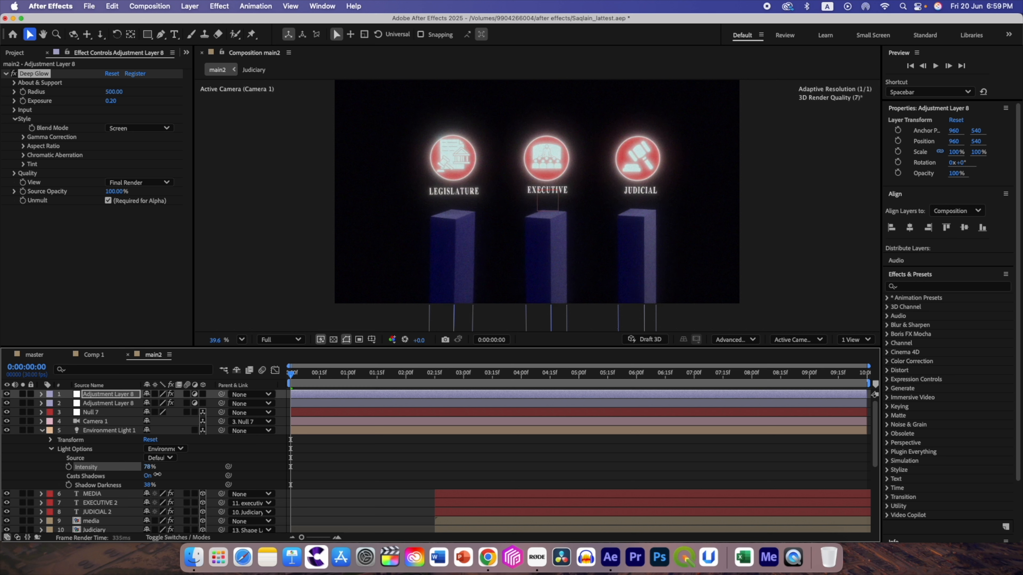
click(150, 468)
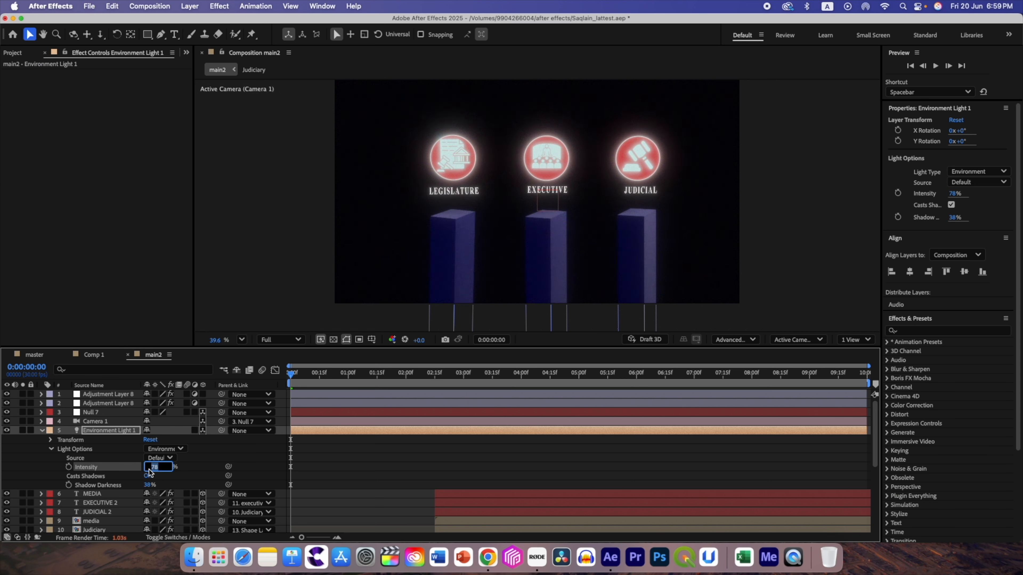
text(70)
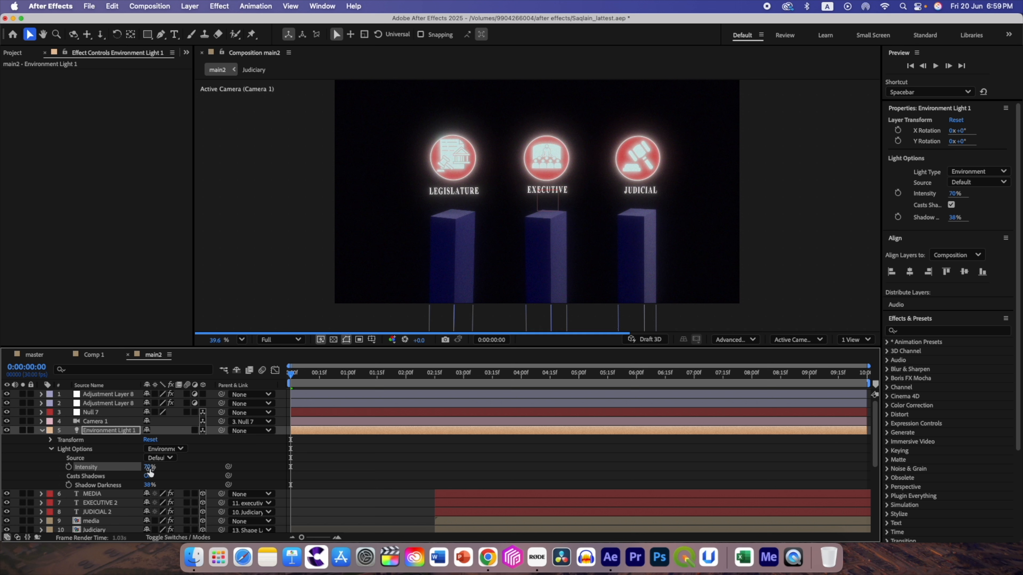
Keyframe the environment light's rotation from 0° at the start to X 10° and Y 13° at 0:00:02:14.
click(50, 451)
click(50, 440)
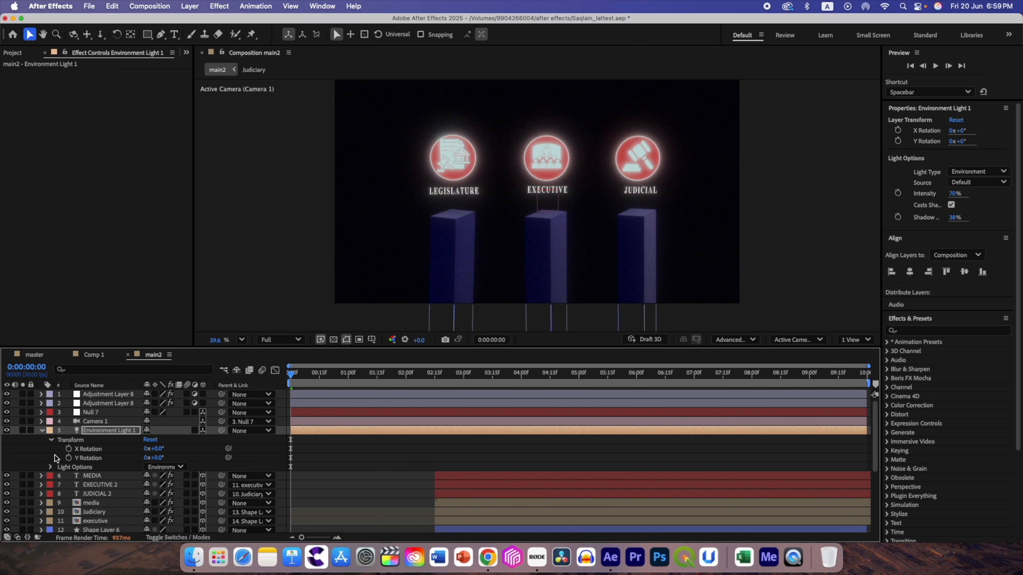
click(69, 458)
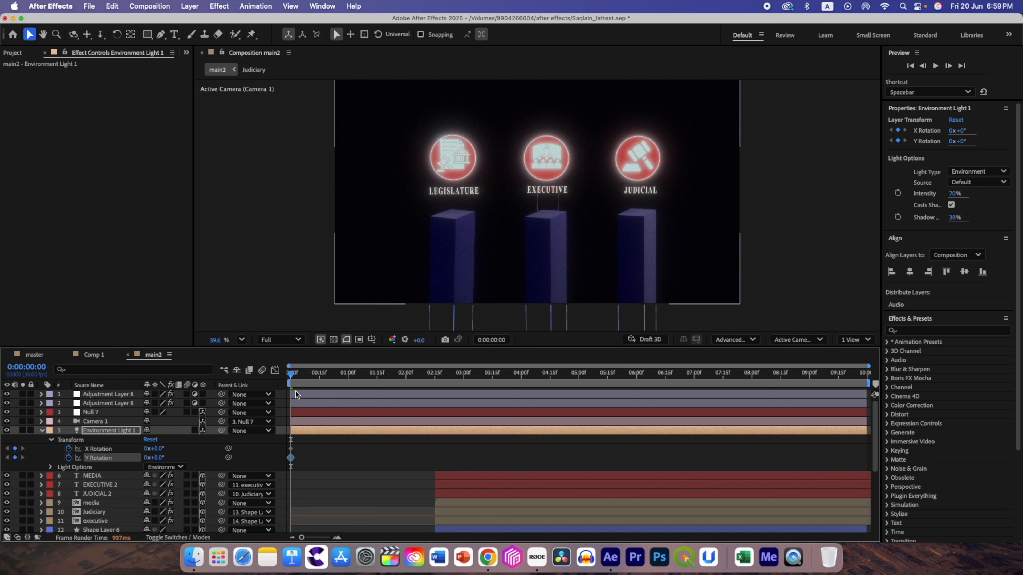
click(296, 378)
drag(297, 381, 433, 397)
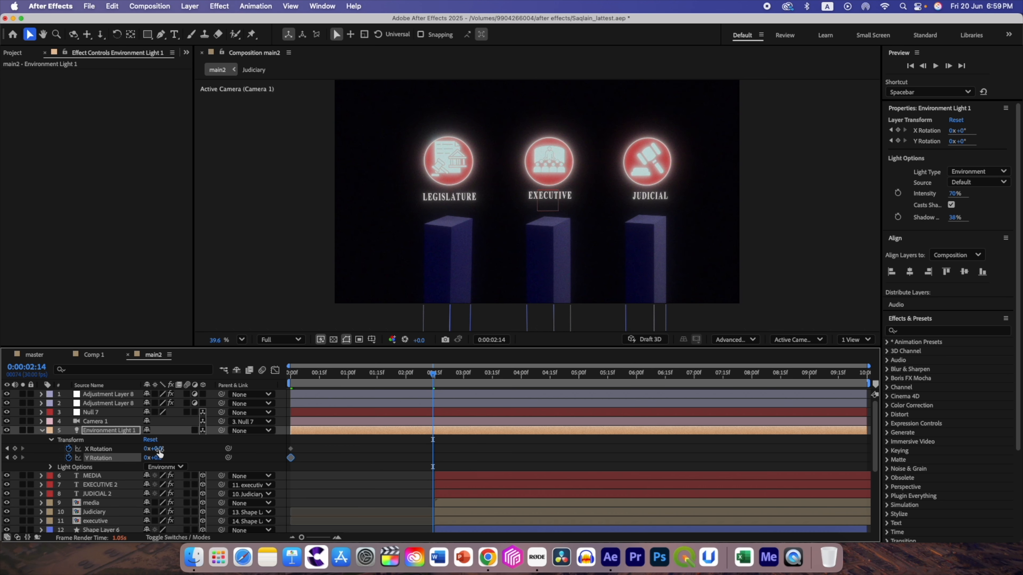
drag(161, 450, 163, 459)
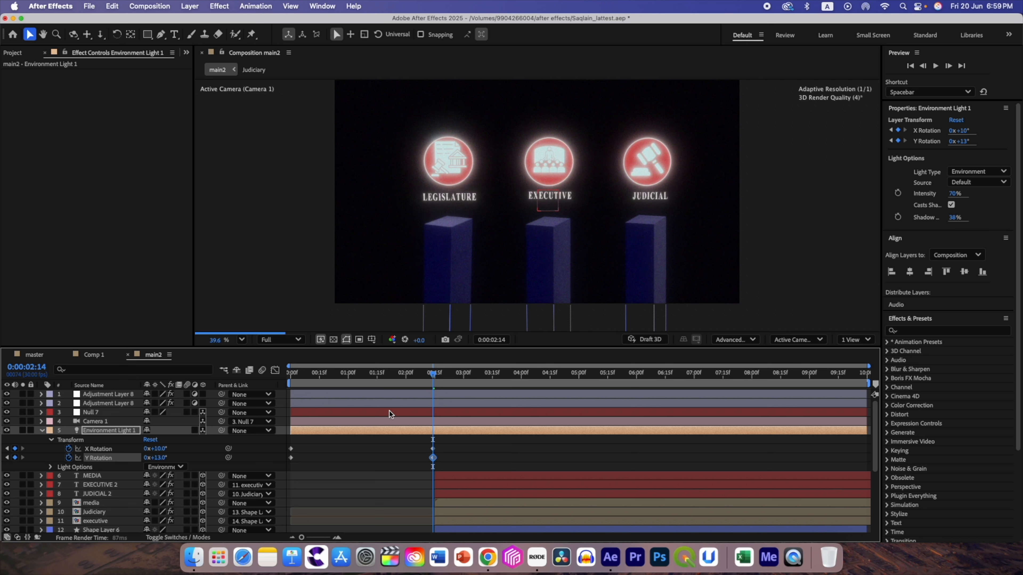
Apply Easy Ease to the environment light's X and Y Rotation keyframes and check the motion.
drag(447, 464, 272, 442)
drag(438, 375, 277, 384)
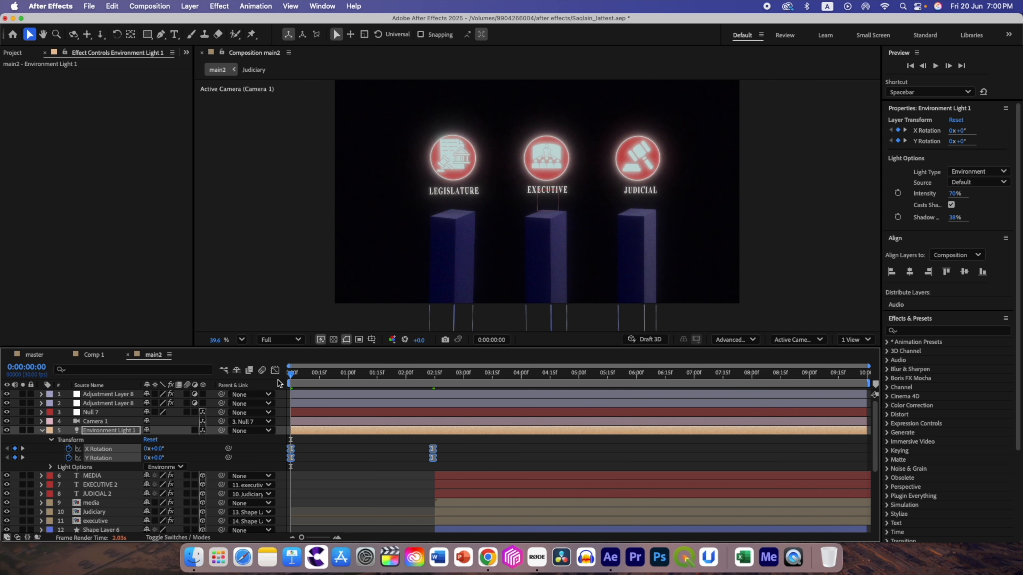
click(379, 374)
click(42, 431)
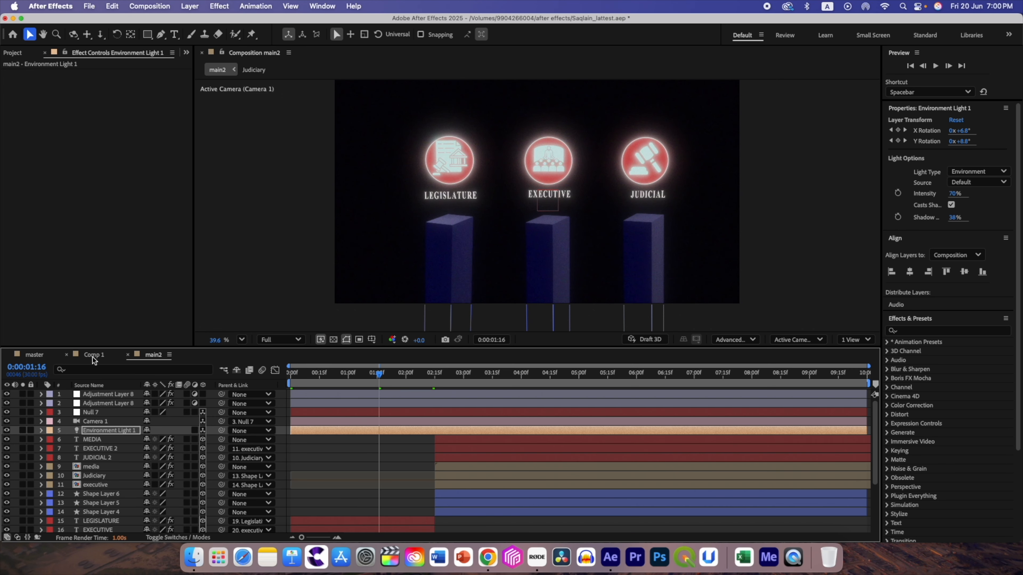
Copy both Adjustment Layer 3 layers, including the CC Vignette one, from master into main2 and preview the result.
click(32, 357)
click(103, 406)
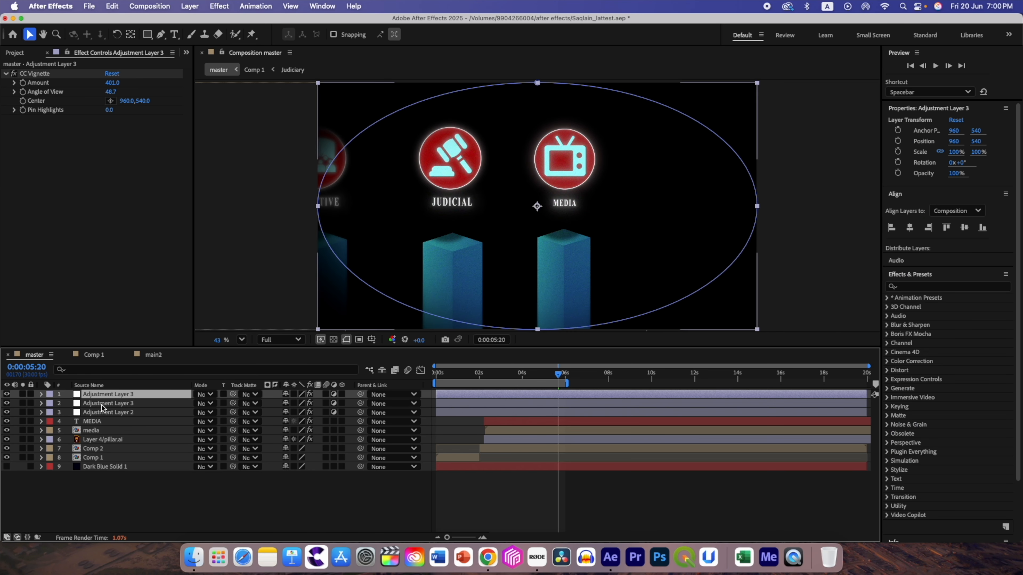
click(103, 394)
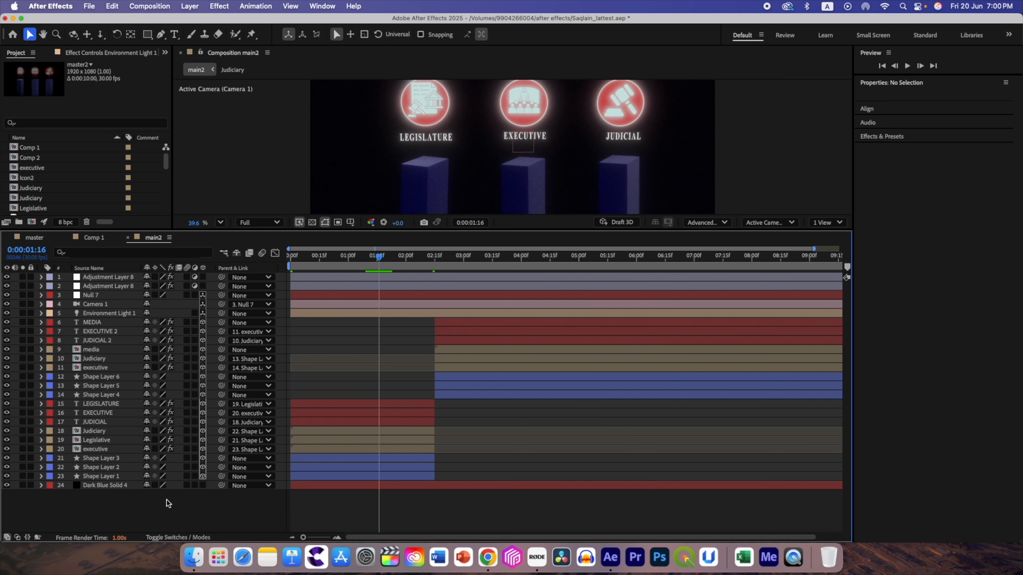
key(cmd+v)
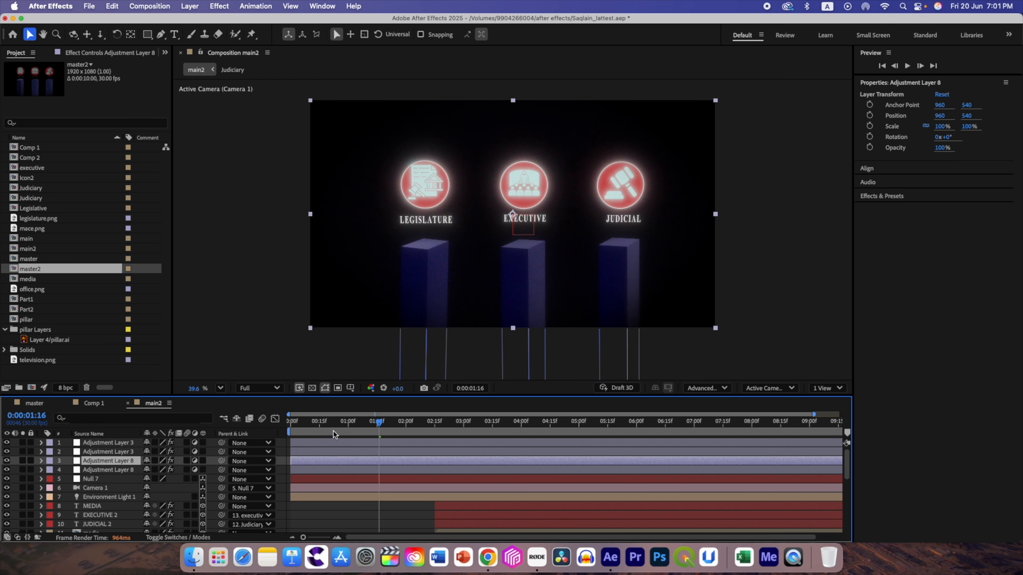
drag(371, 425, 347, 427)
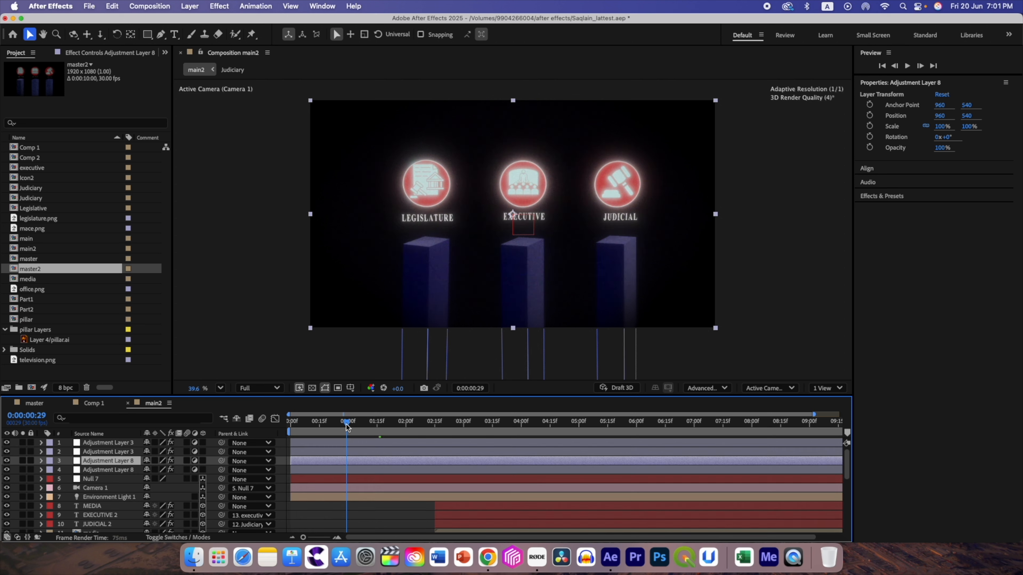